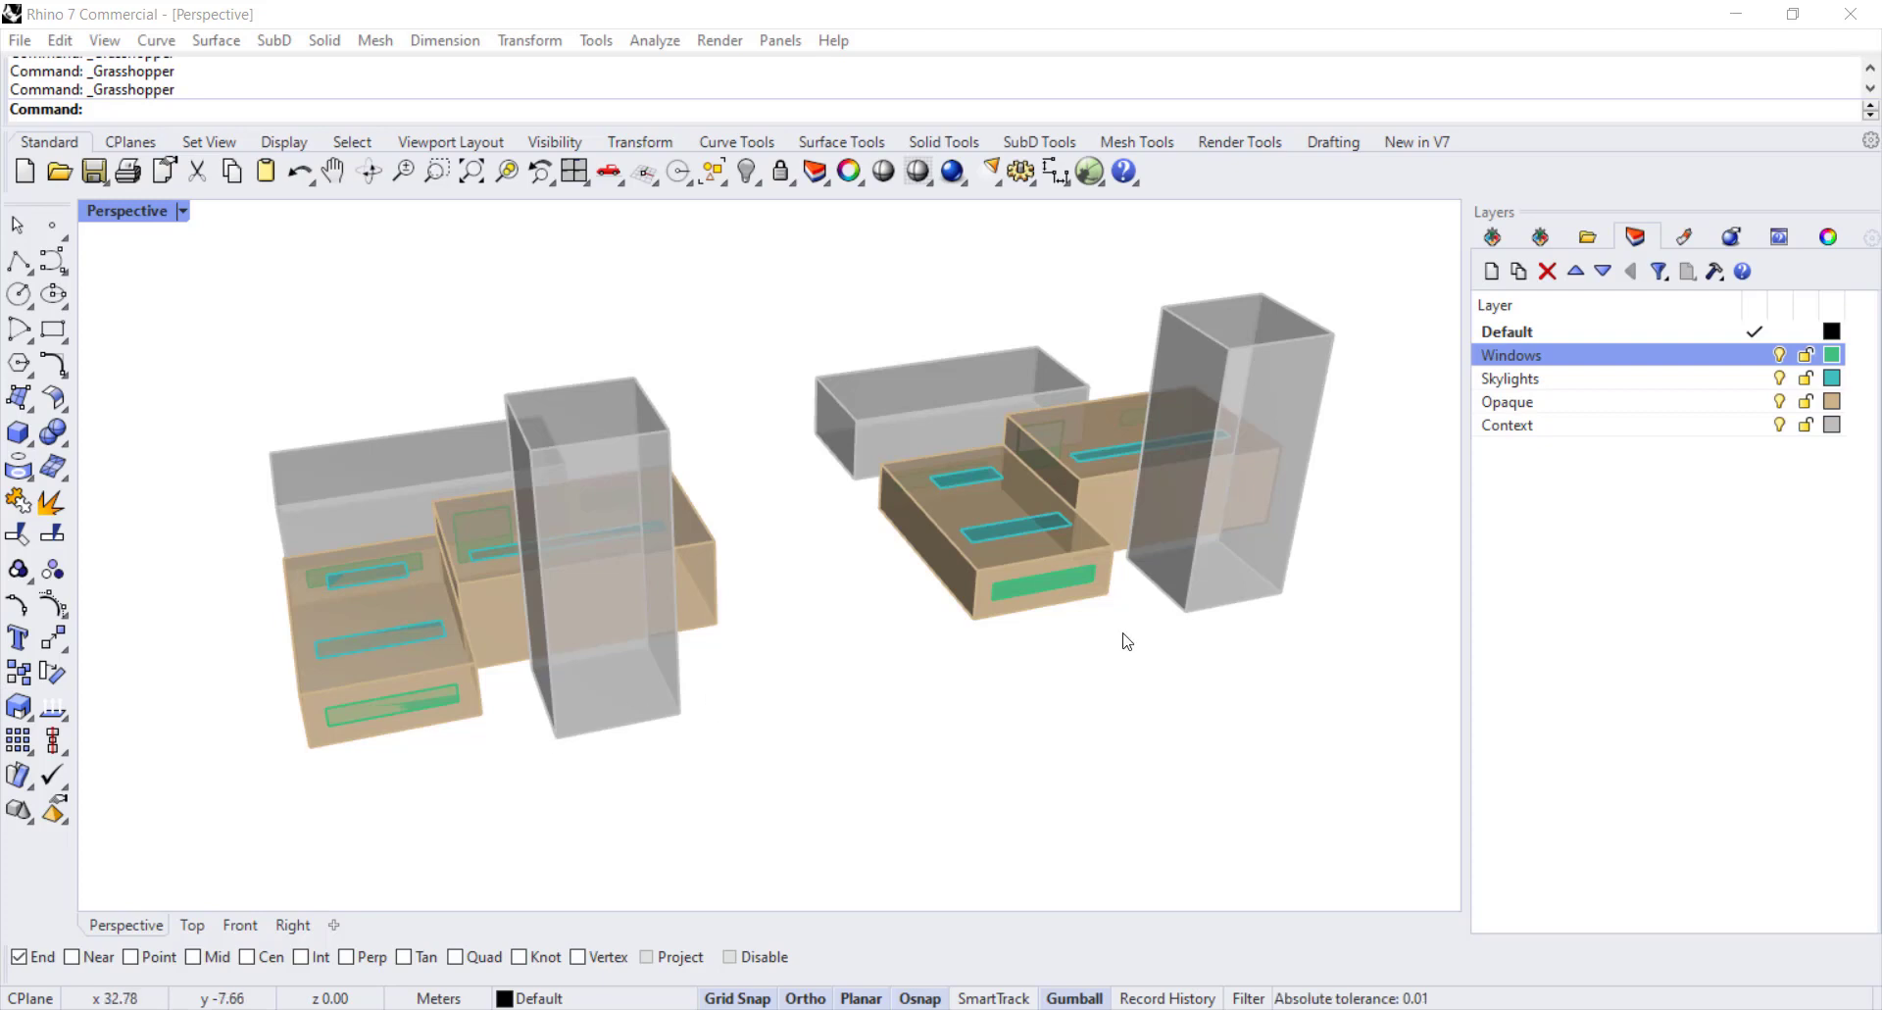
# - Orbit around both buildings and select the front-left and rear tan room boxes in turn
pyautogui.moveTo(1105, 735); pyautogui.dragTo(932, 738, button='right')
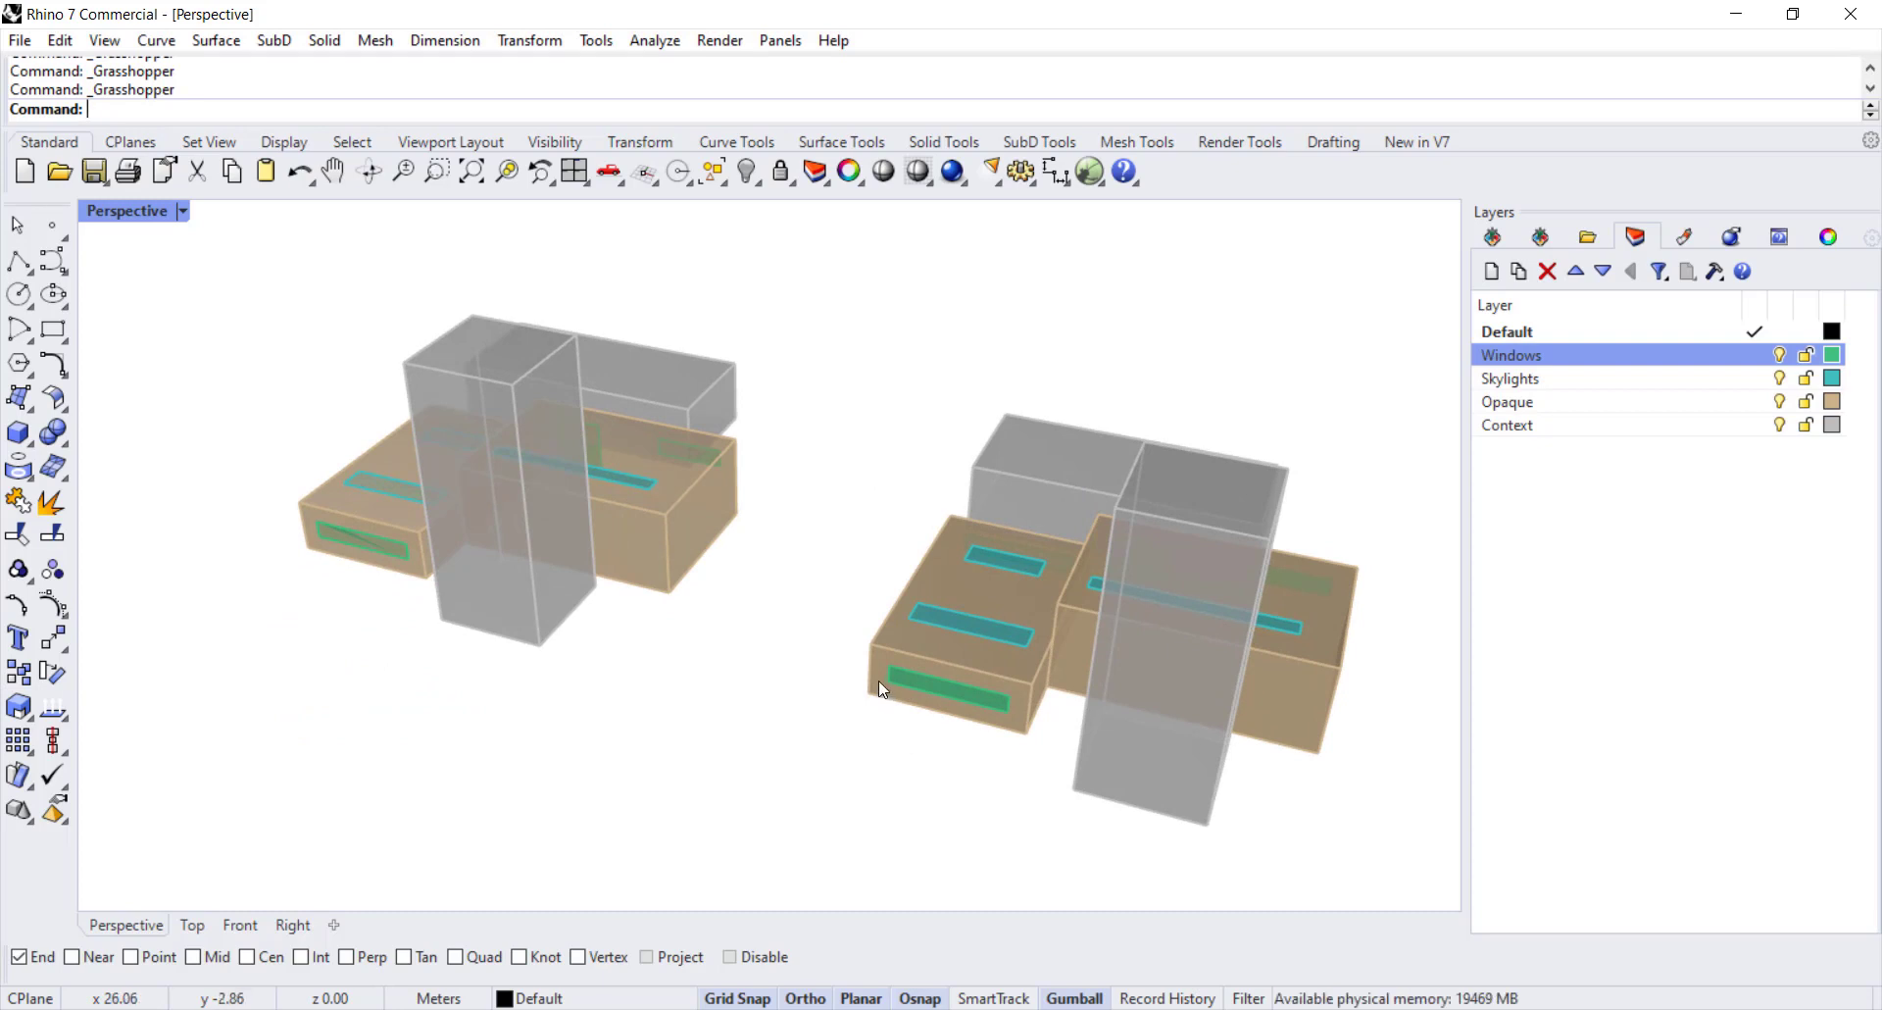
pyautogui.moveTo(827, 728); pyautogui.dragTo(1013, 694, button='right')
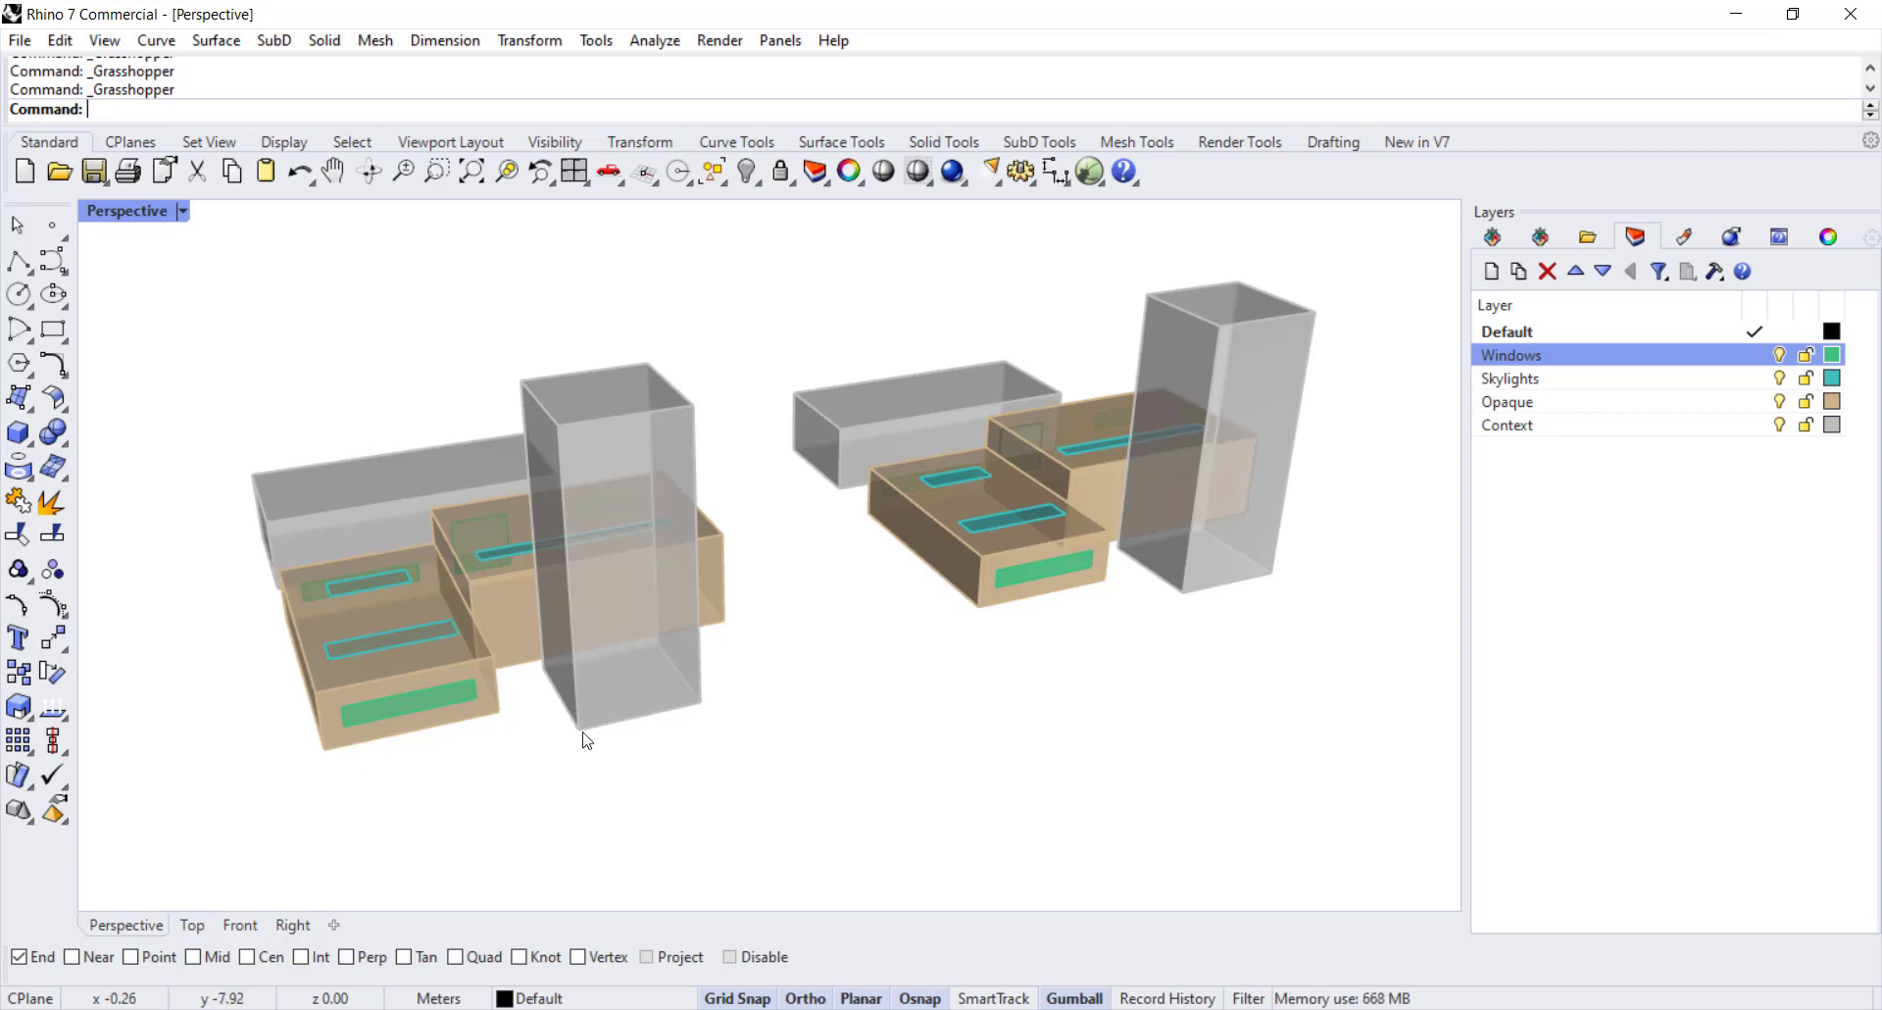
pyautogui.click(329, 745)
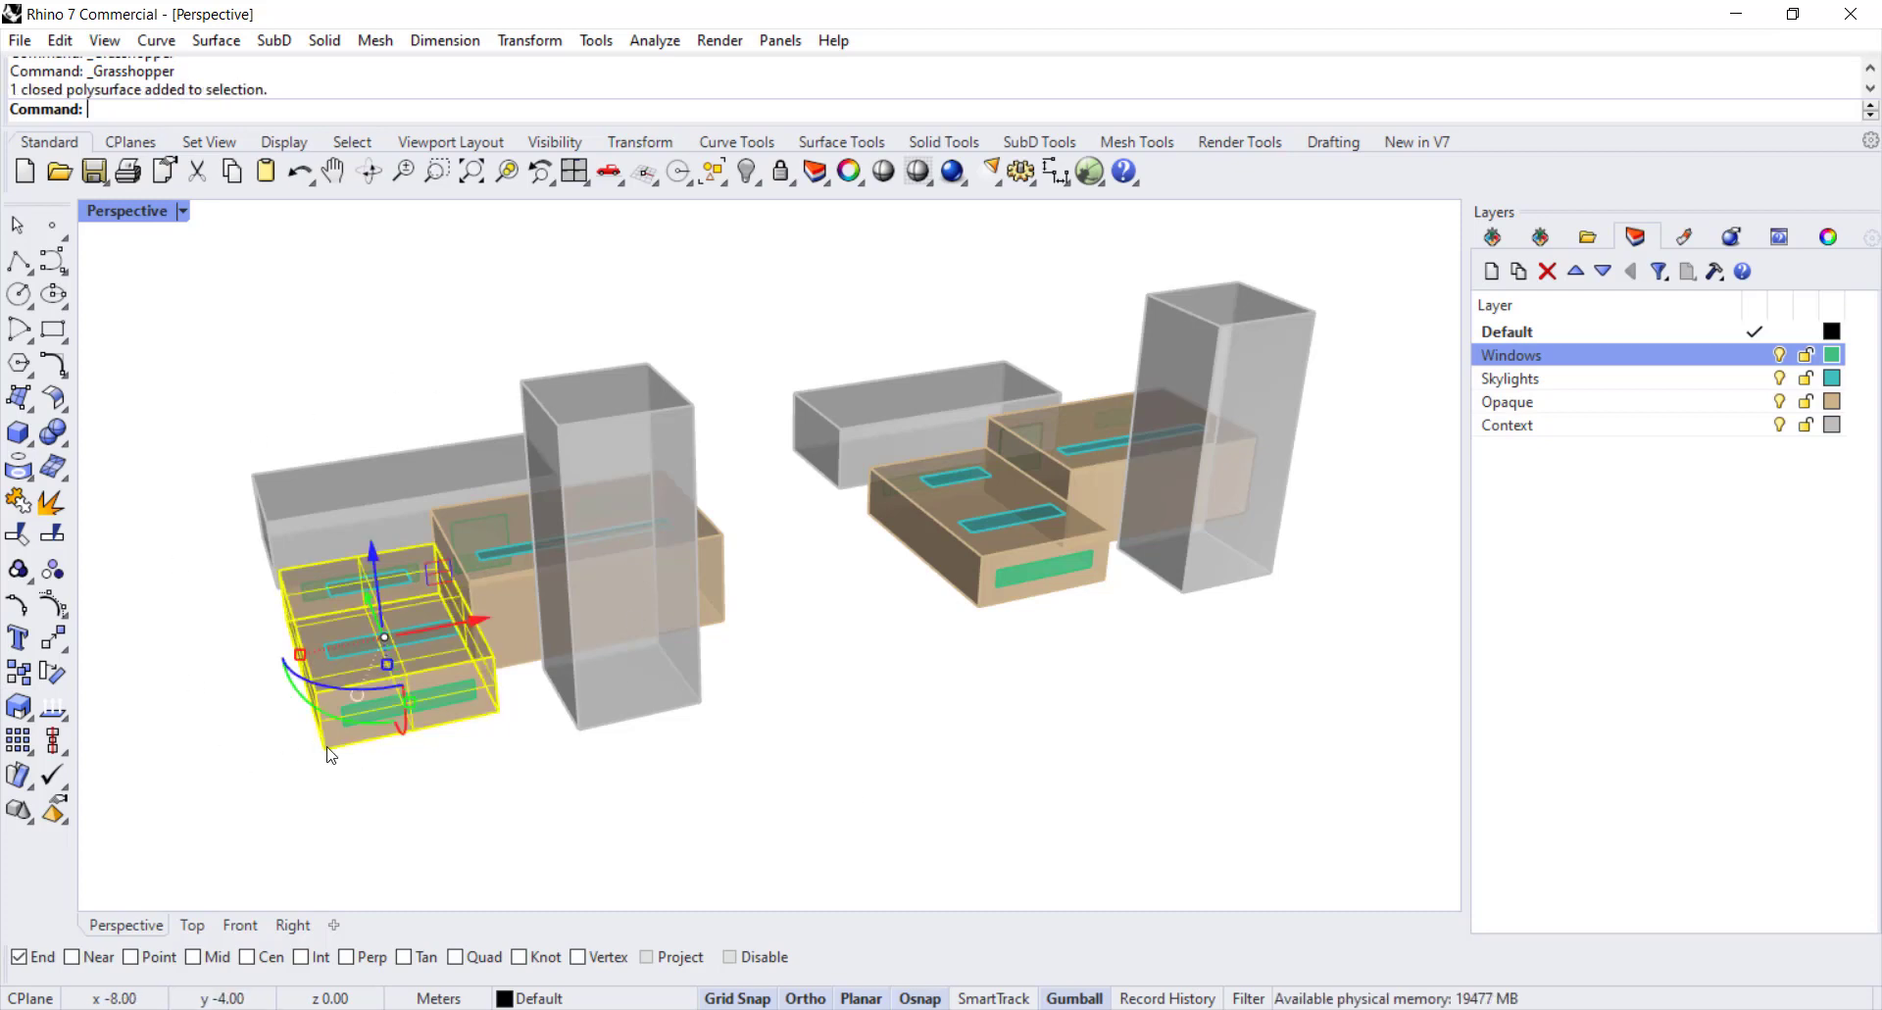
pyautogui.moveTo(479, 760); pyautogui.dragTo(395, 756, button='right')
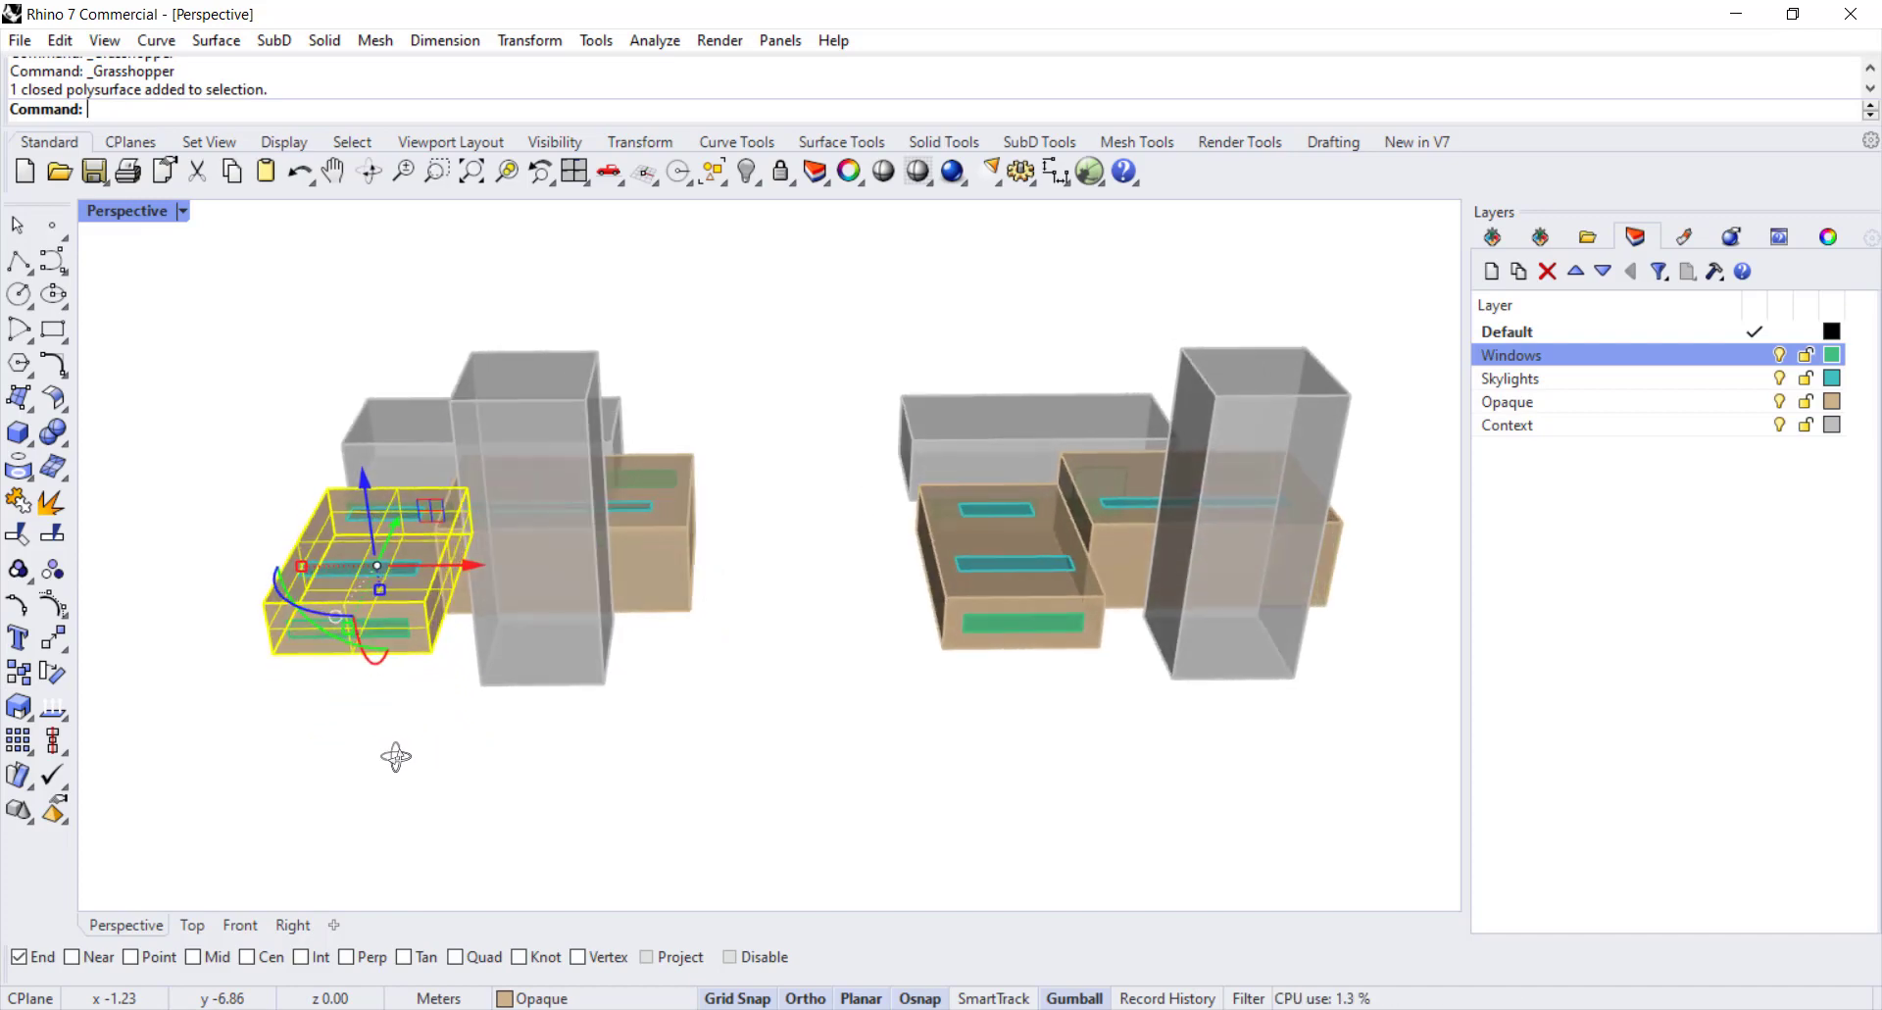
pyautogui.scroll(3, 339, 610)
pyautogui.scroll(2, 336, 611)
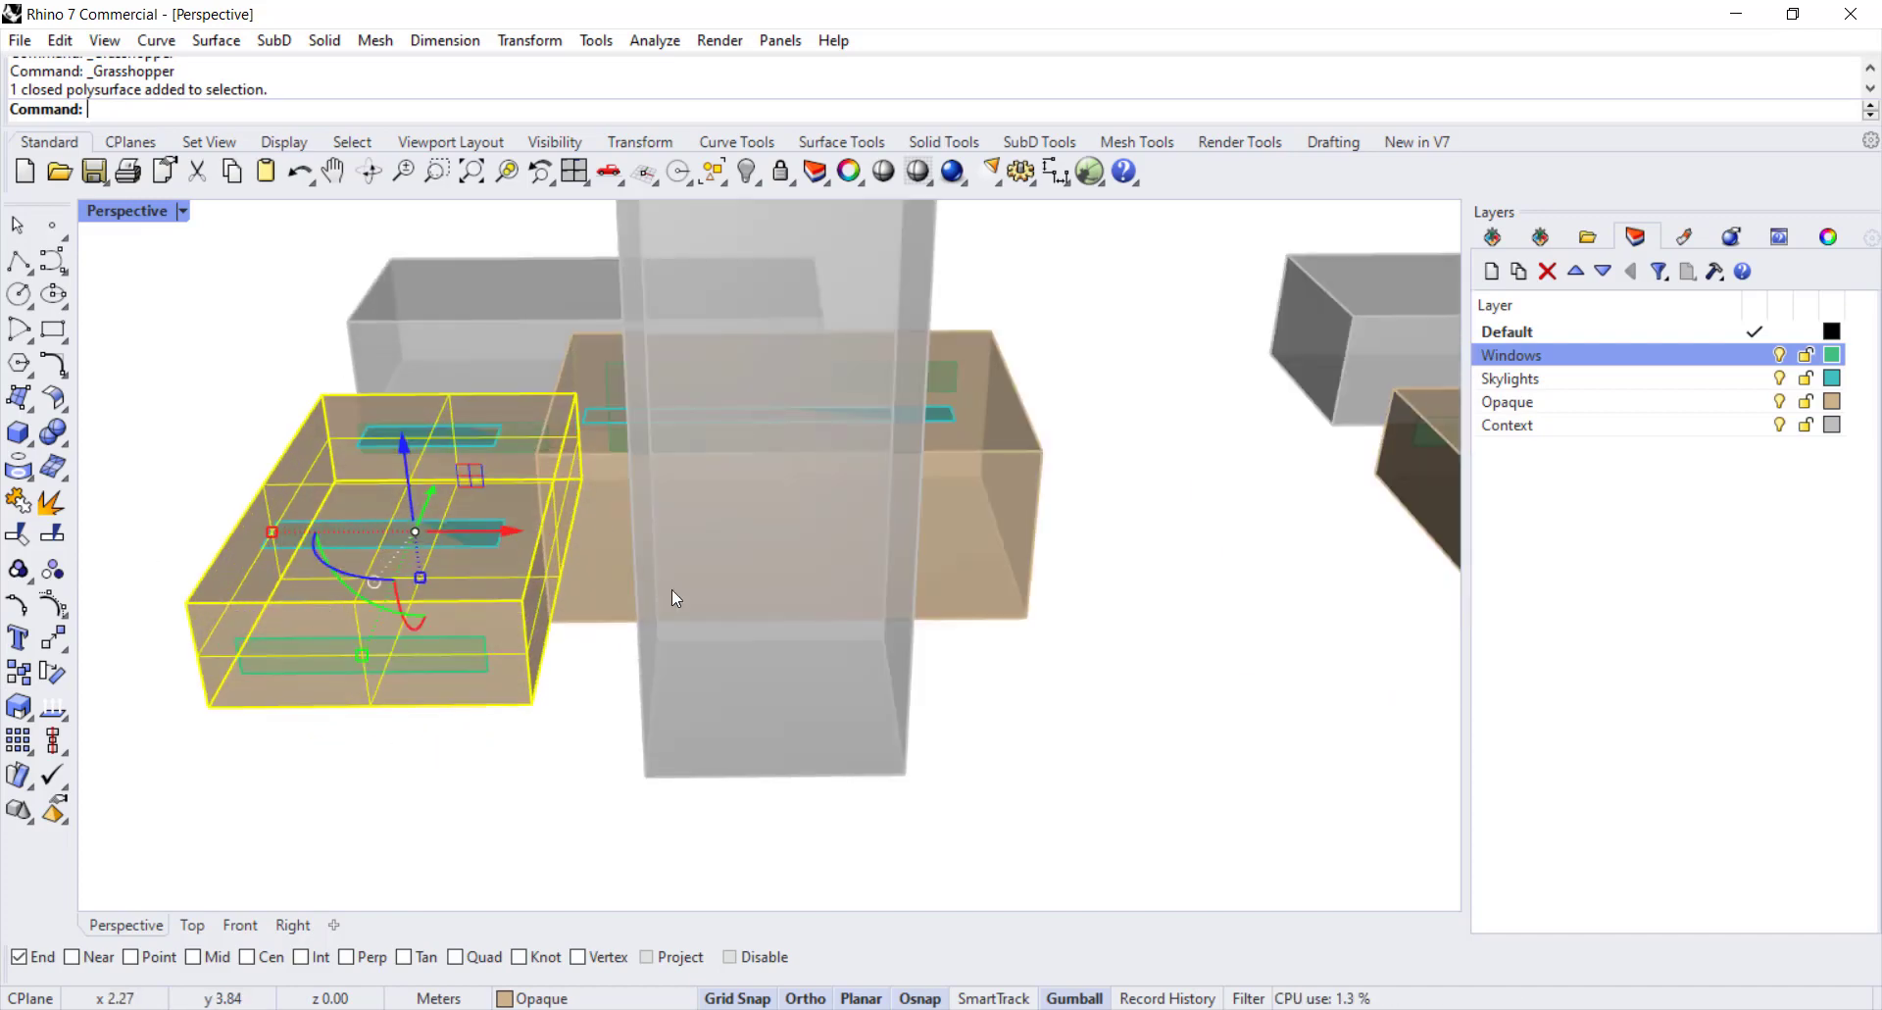
pyautogui.moveTo(516, 747); pyautogui.dragTo(684, 704, button='right')
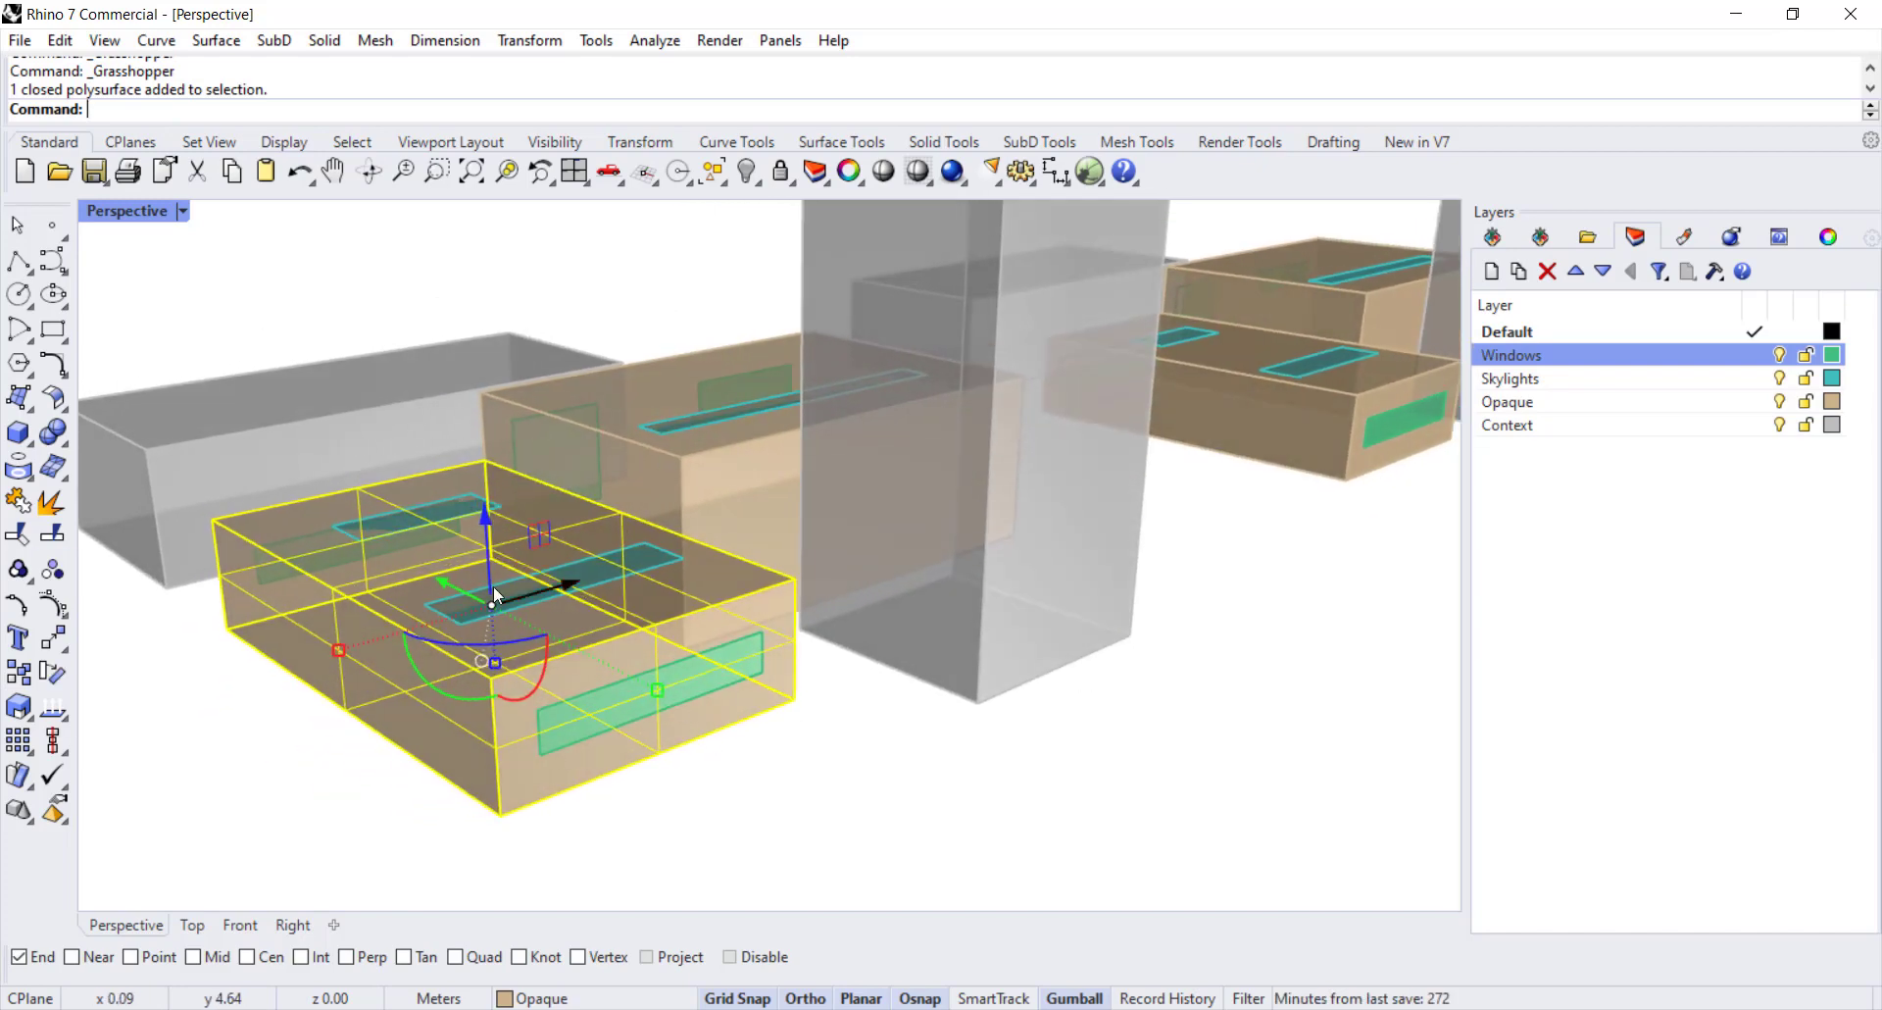
pyautogui.click(745, 531)
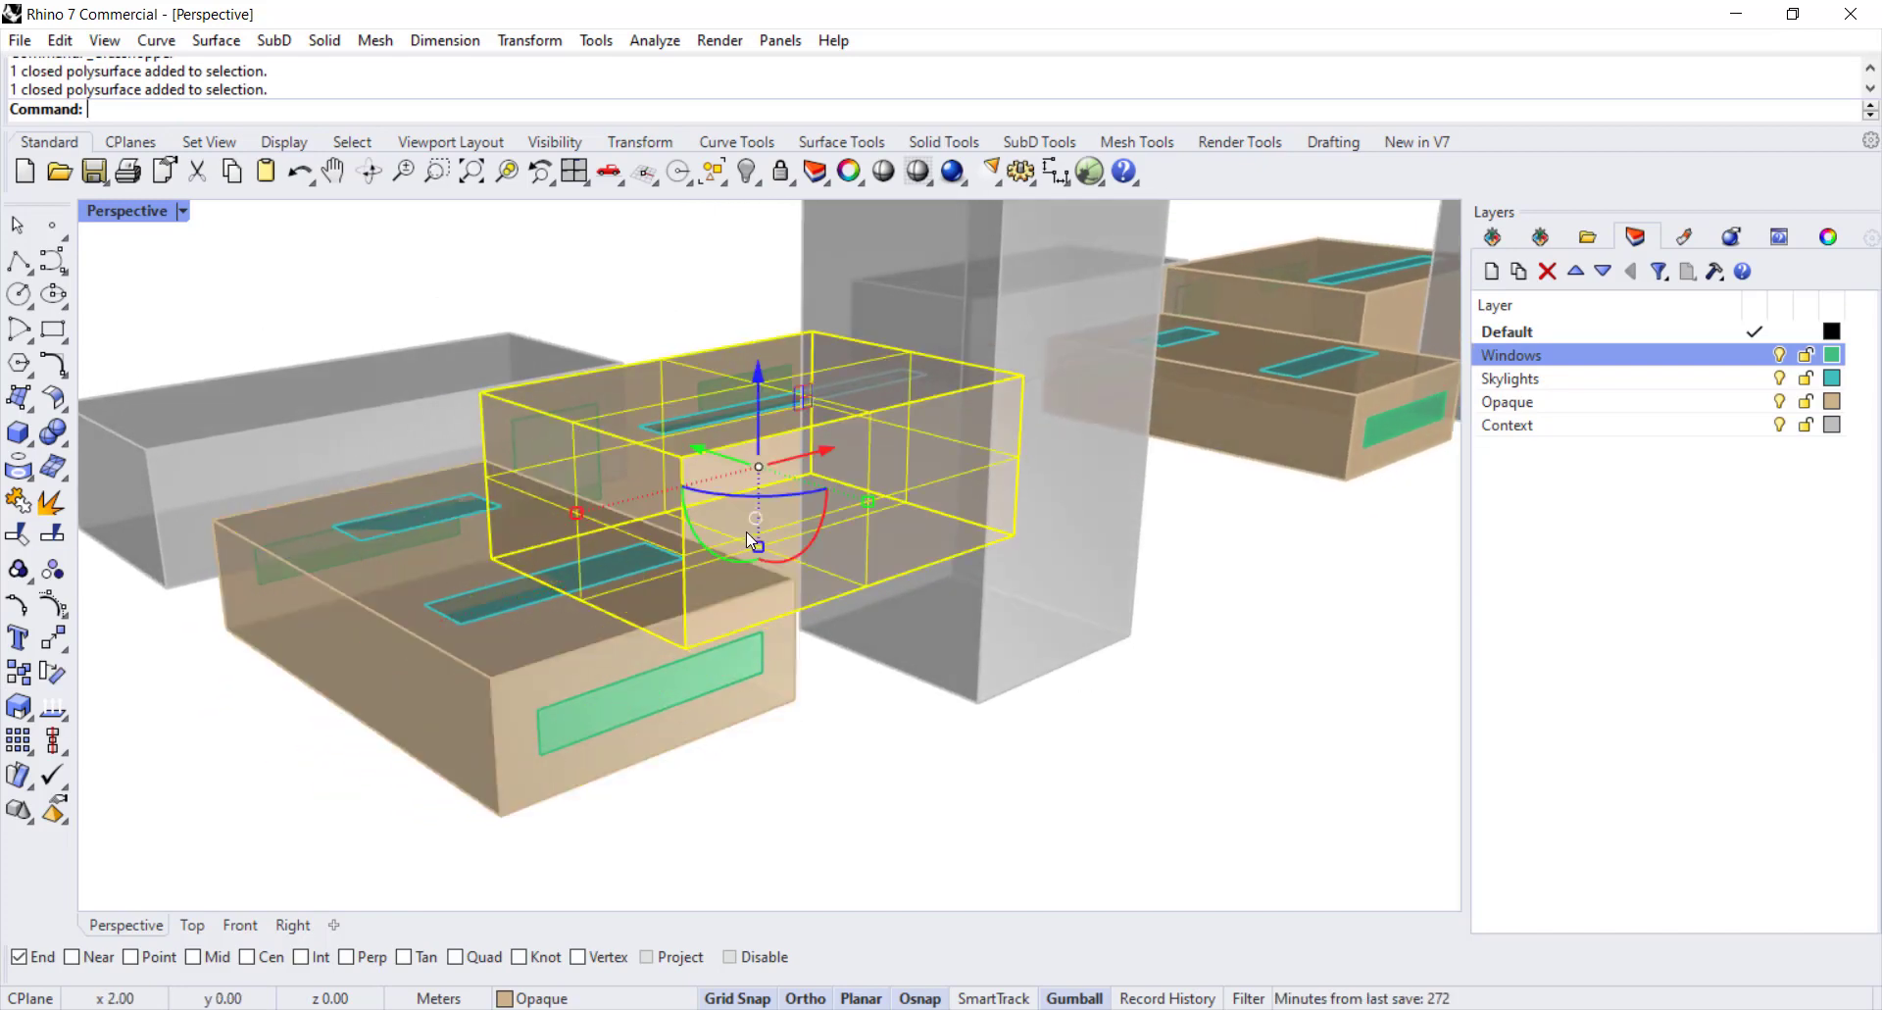
pyautogui.click(892, 746)
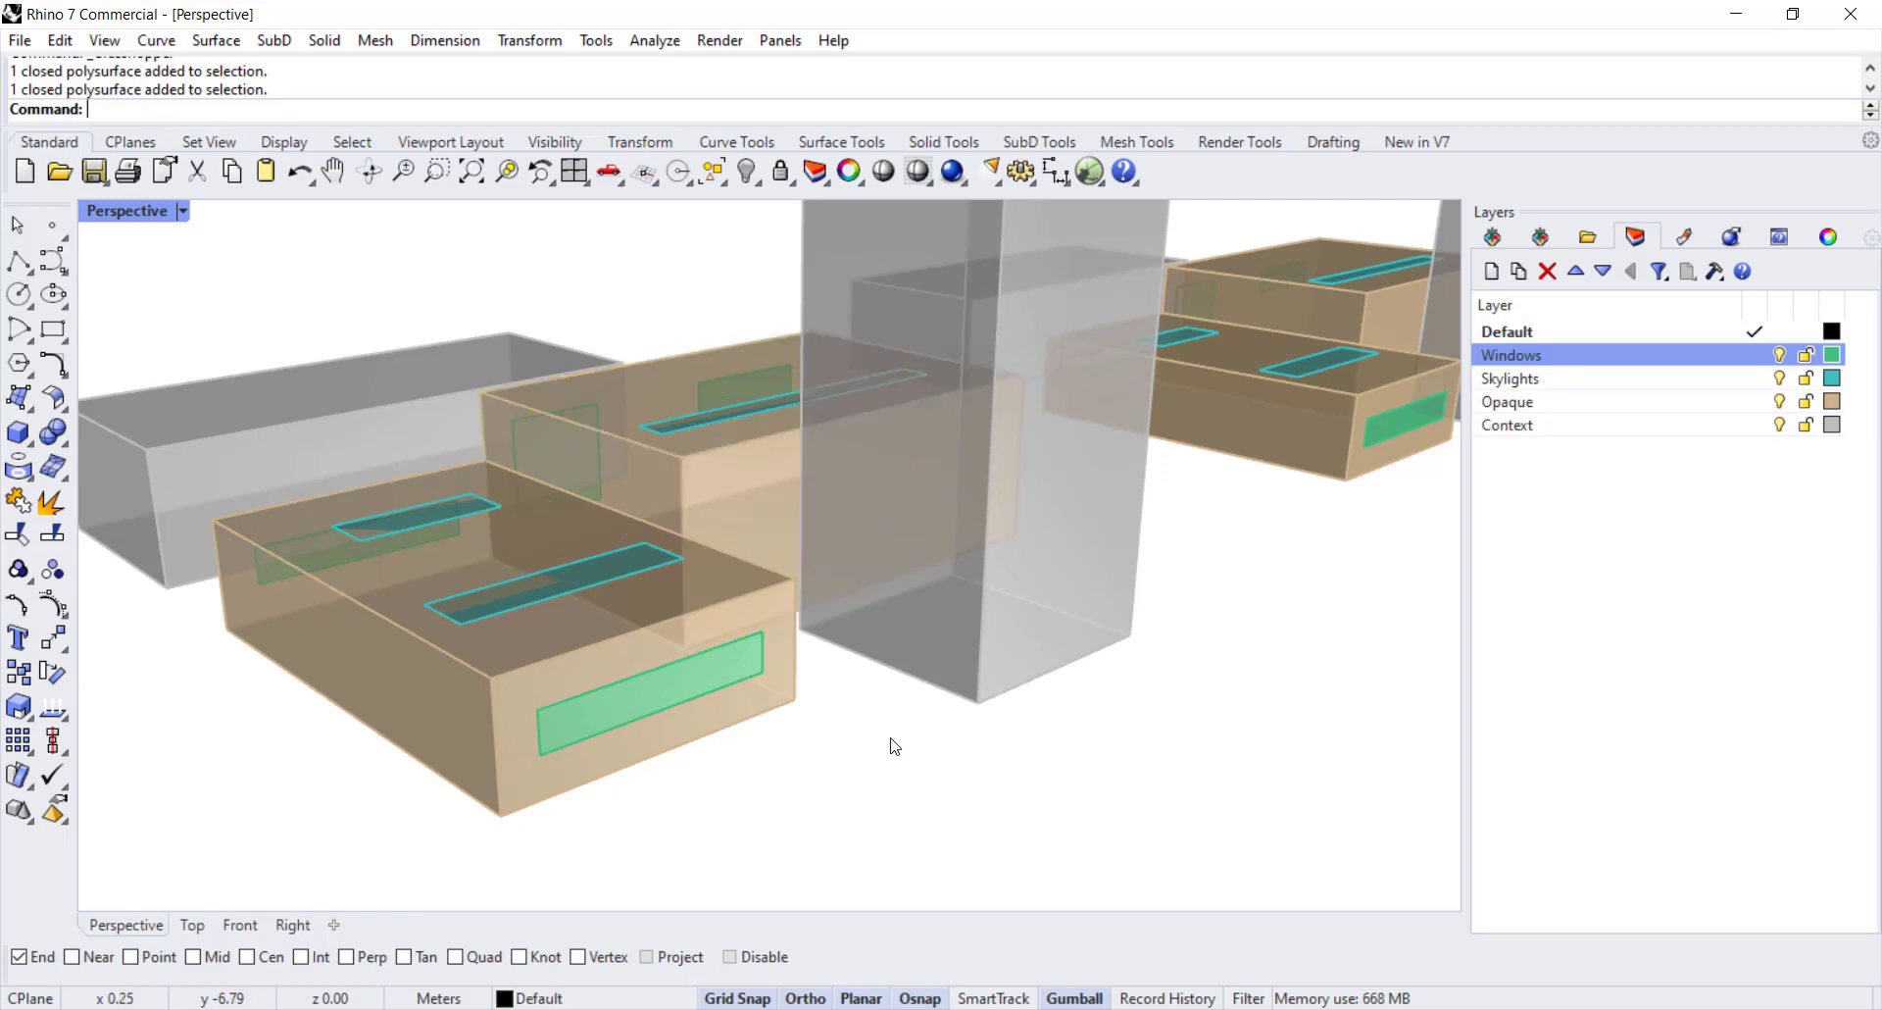
# - Select a roof skylight, the green front-wall window, then the whole front room box
pyautogui.click(470, 617)
pyautogui.click(590, 738)
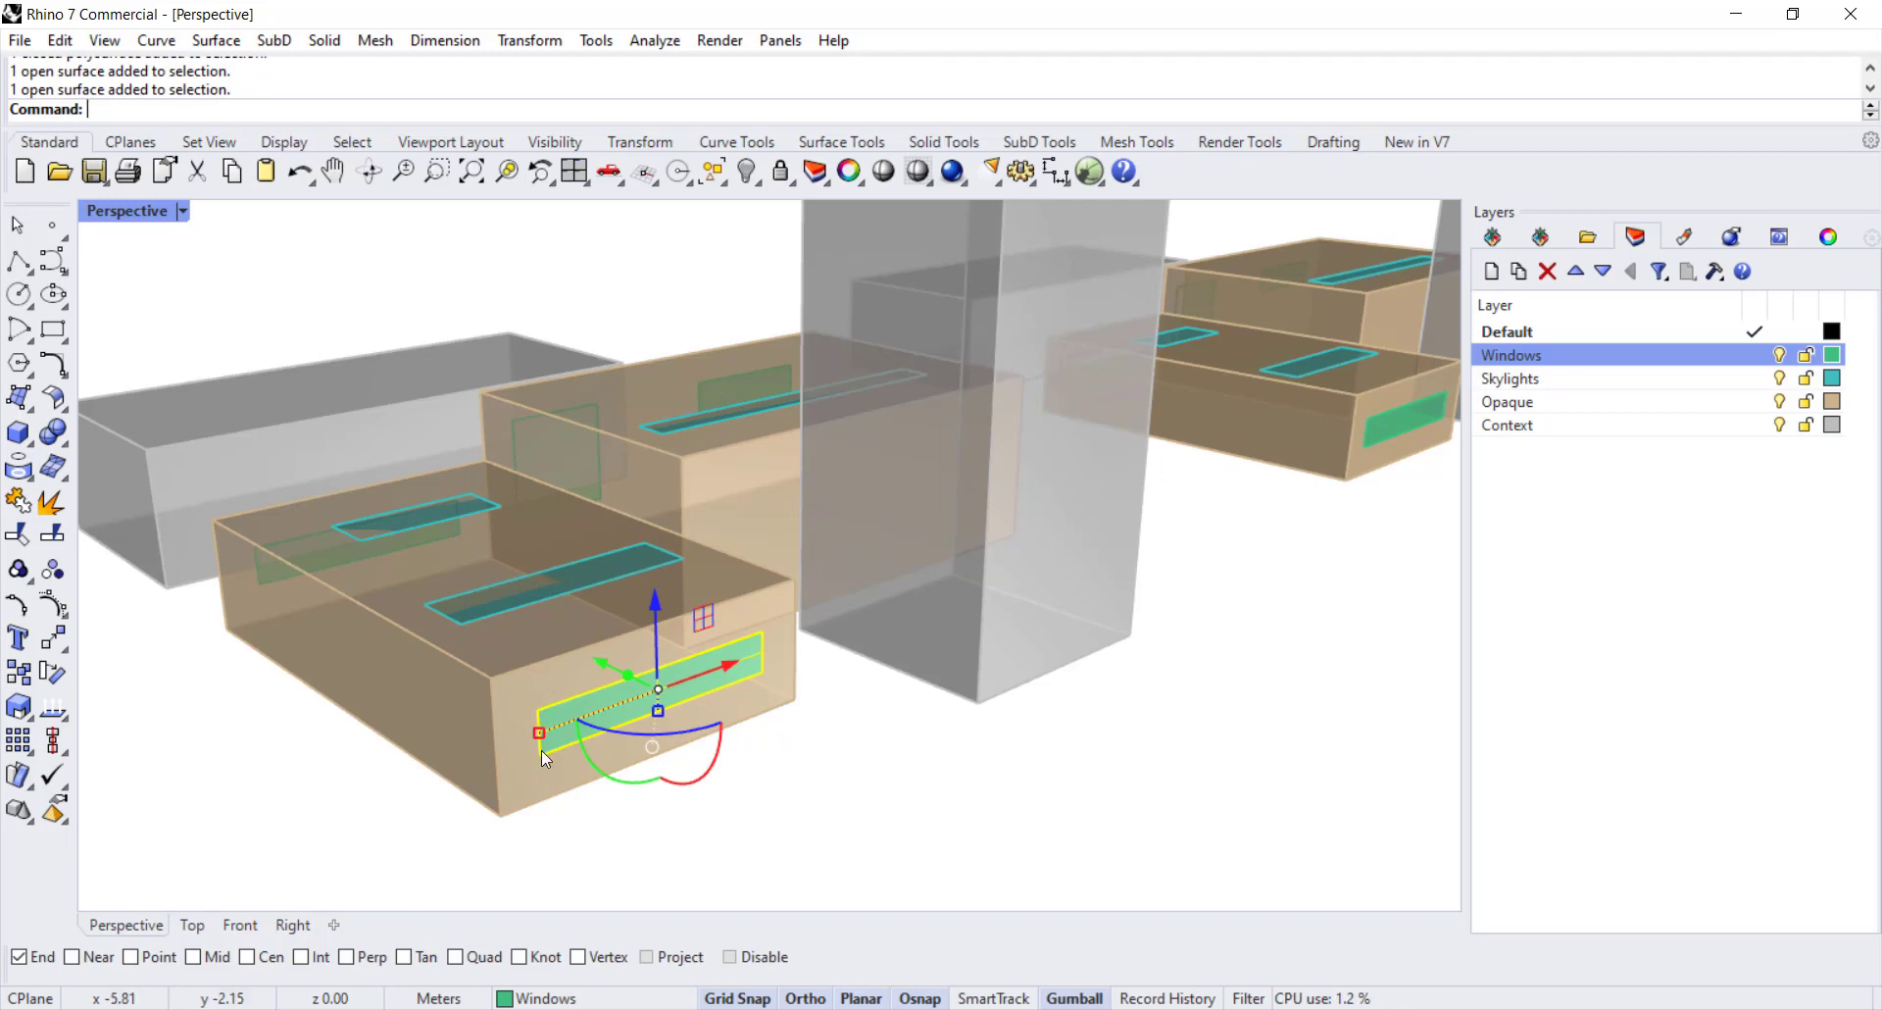
pyautogui.click(490, 703)
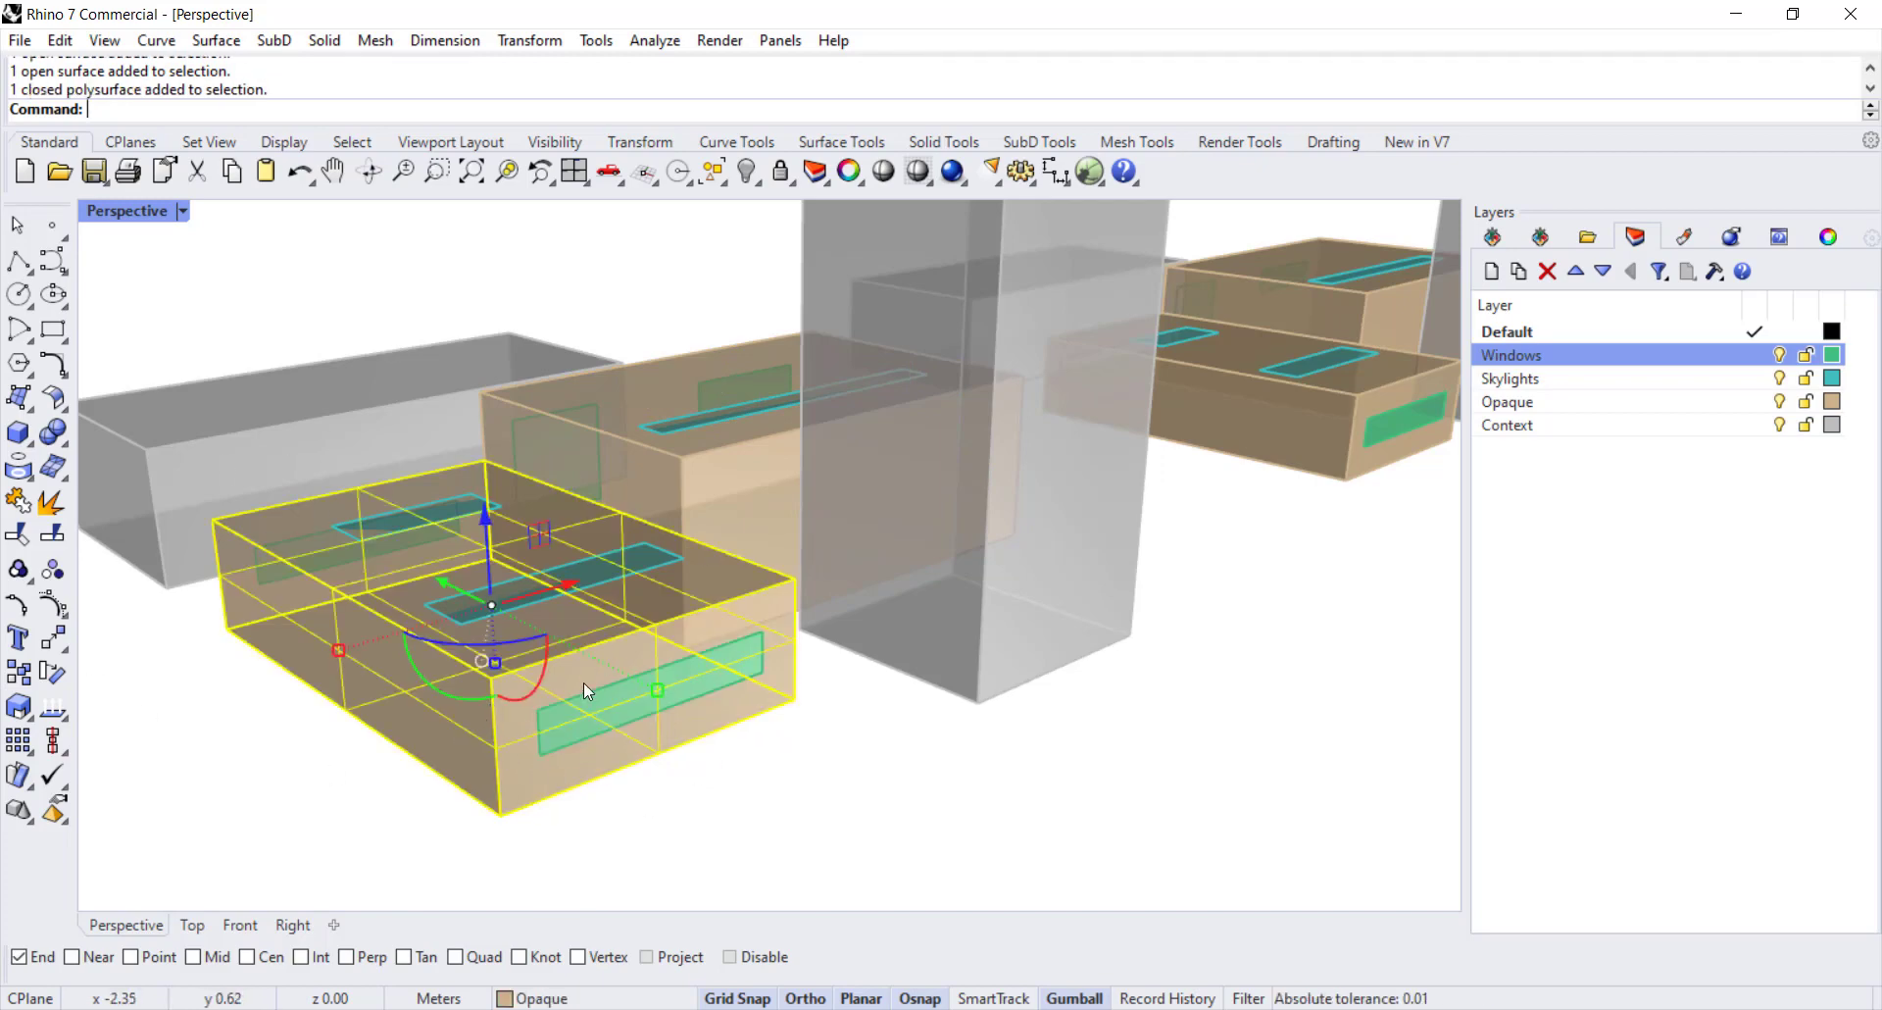
pyautogui.click(795, 770)
# - From a new angle, select the front room box, the tall grey tower and the low context box
pyautogui.moveTo(1059, 726); pyautogui.dragTo(956, 779, button='right')
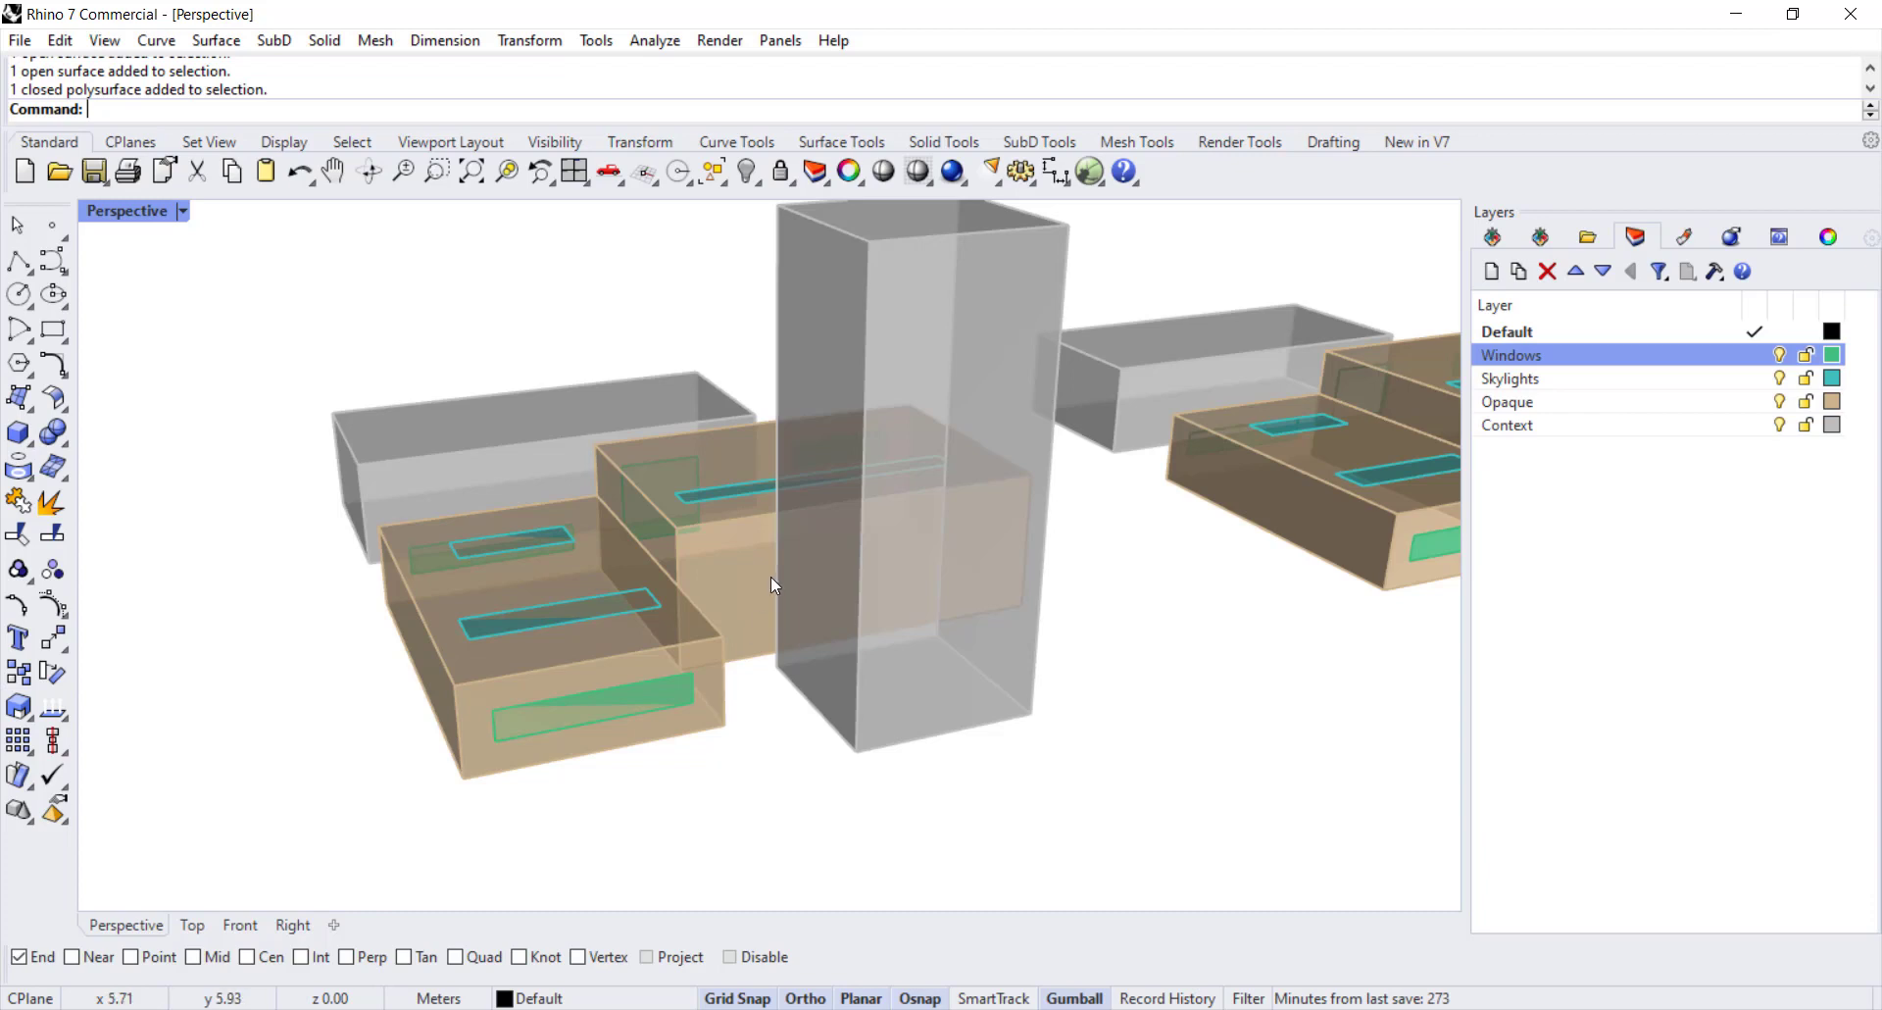
pyautogui.keyDown('shift'); pyautogui.moveTo(774, 585); pyautogui.dragTo(782, 626, button='right'); pyautogui.keyUp('shift')
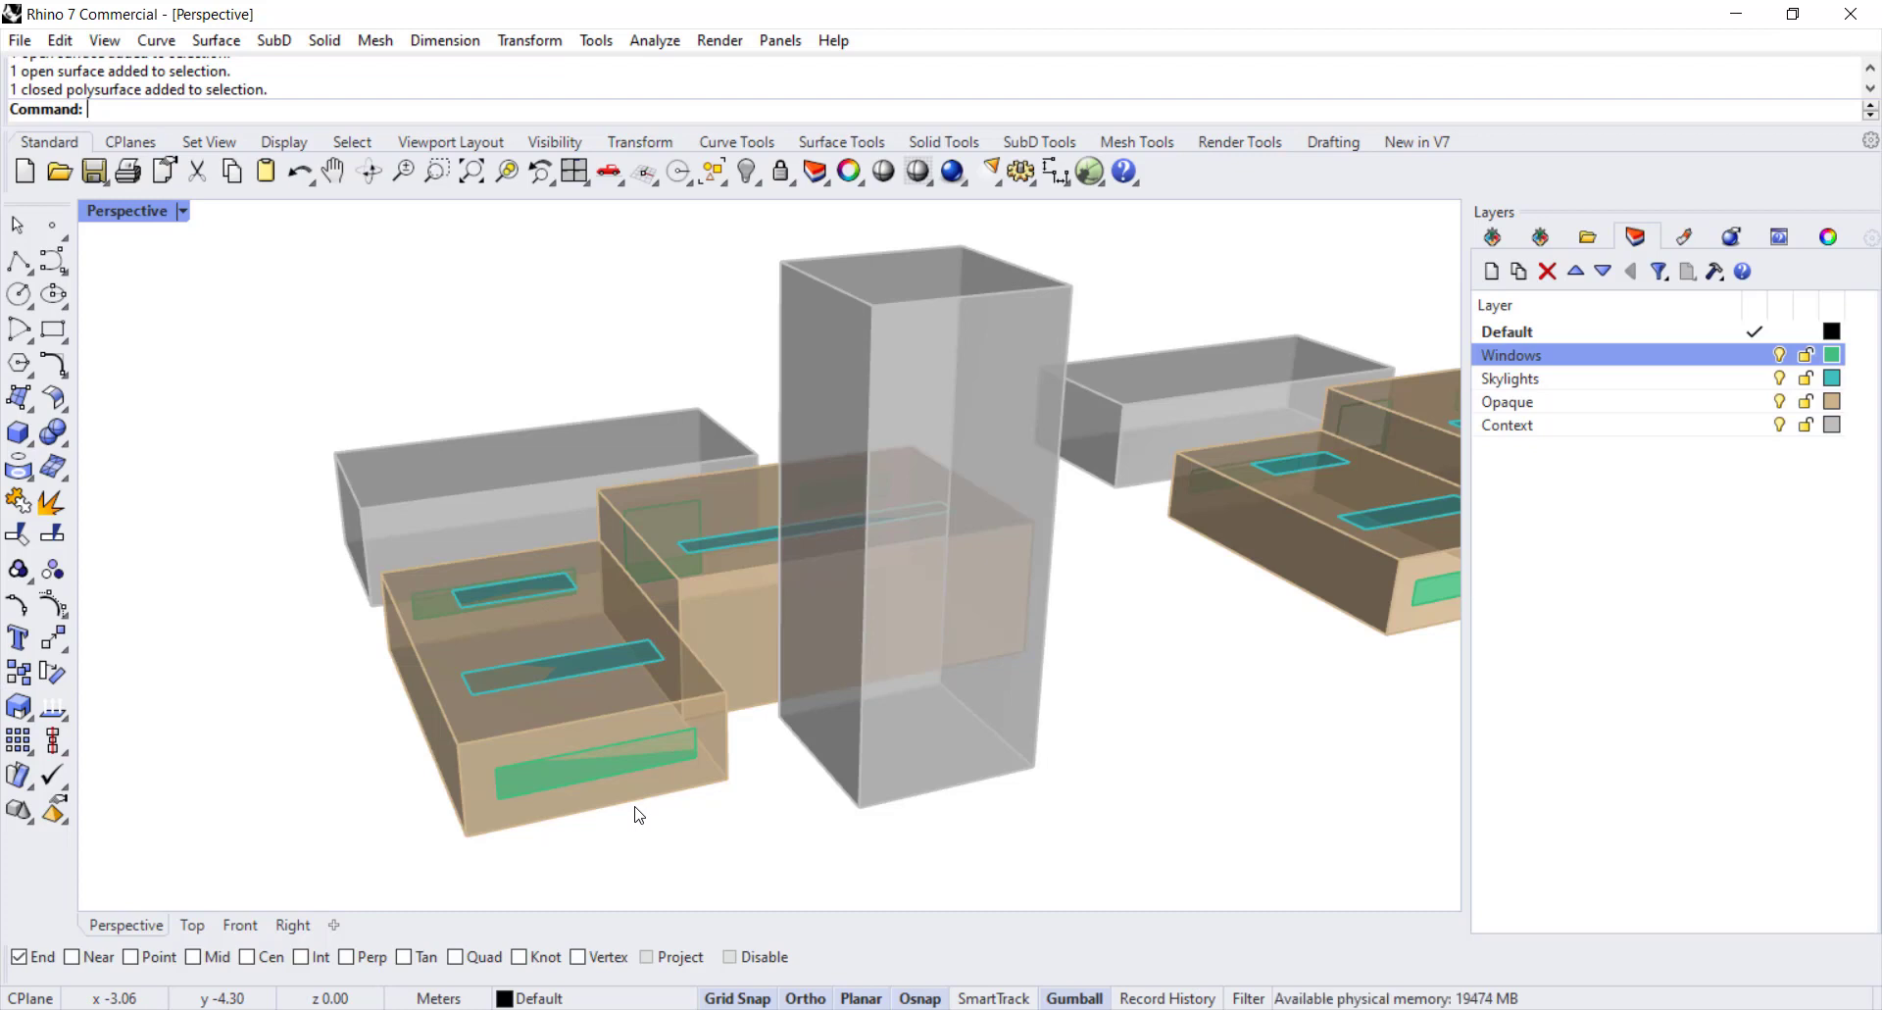
pyautogui.moveTo(650, 812); pyautogui.dragTo(710, 774, button='right')
pyautogui.click(583, 809)
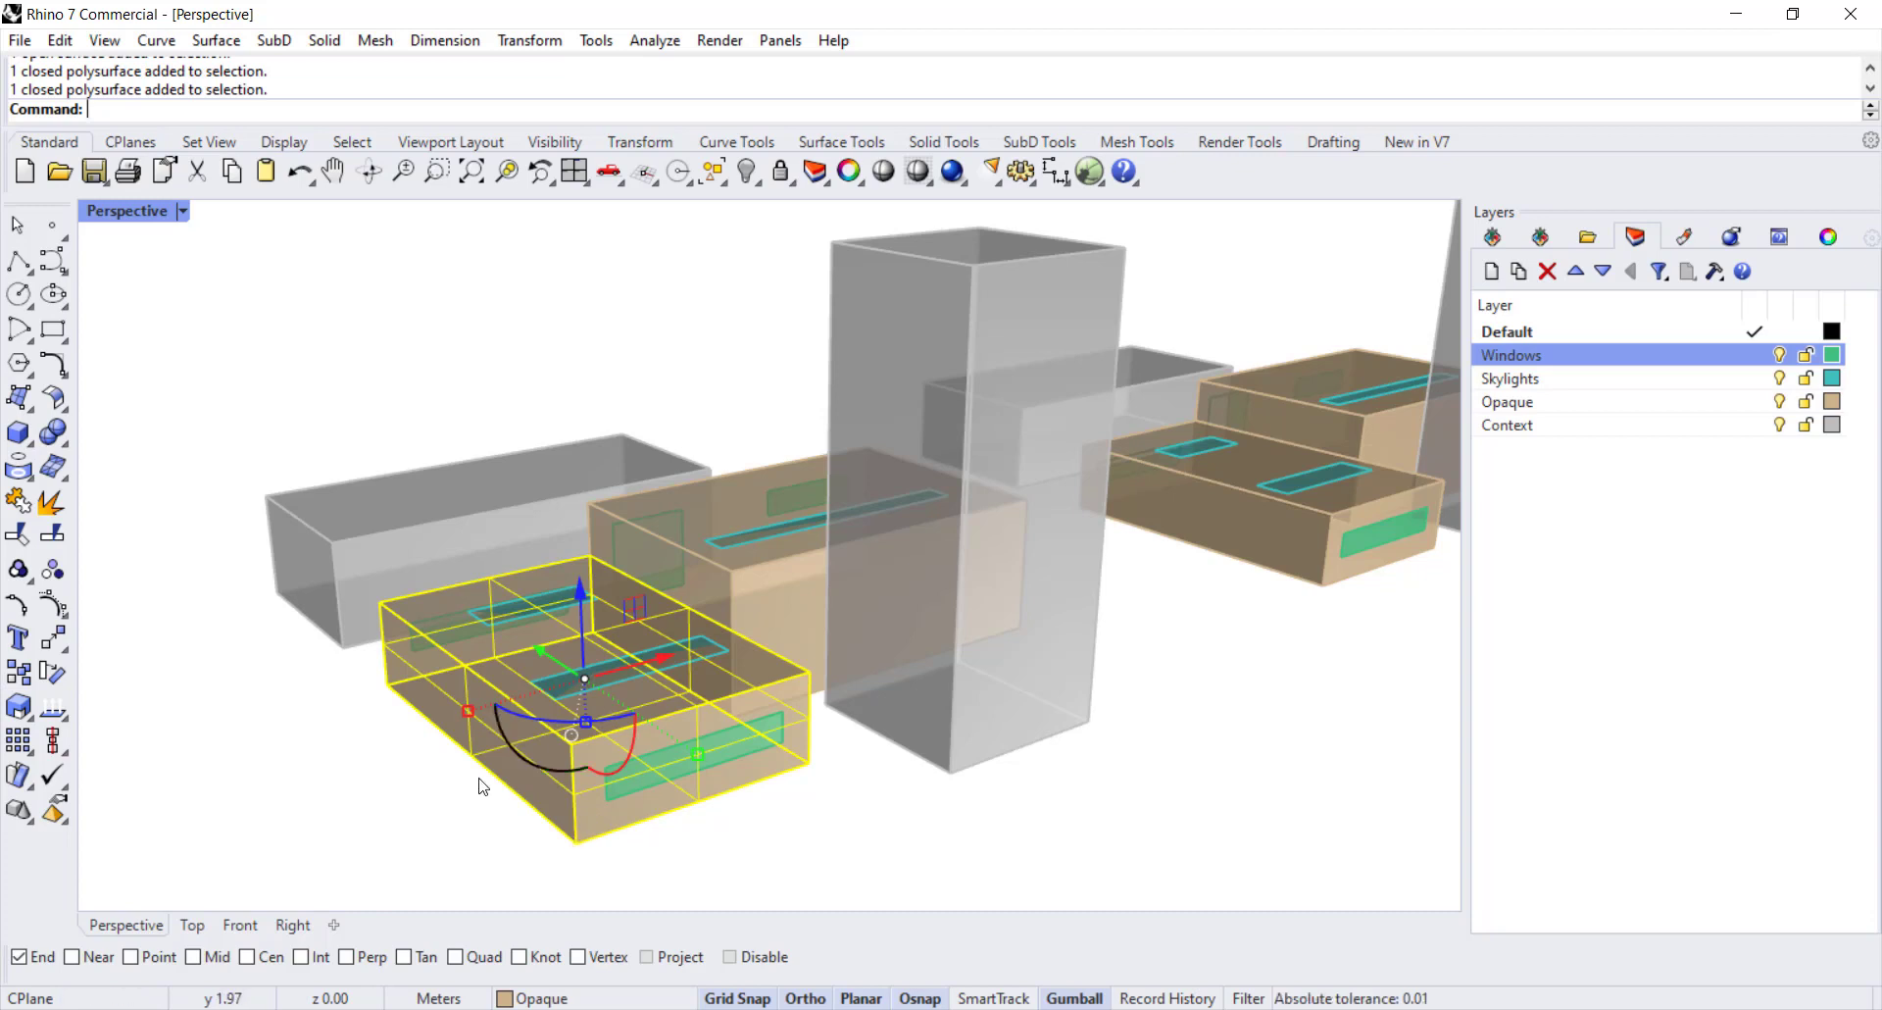
pyautogui.click(763, 828)
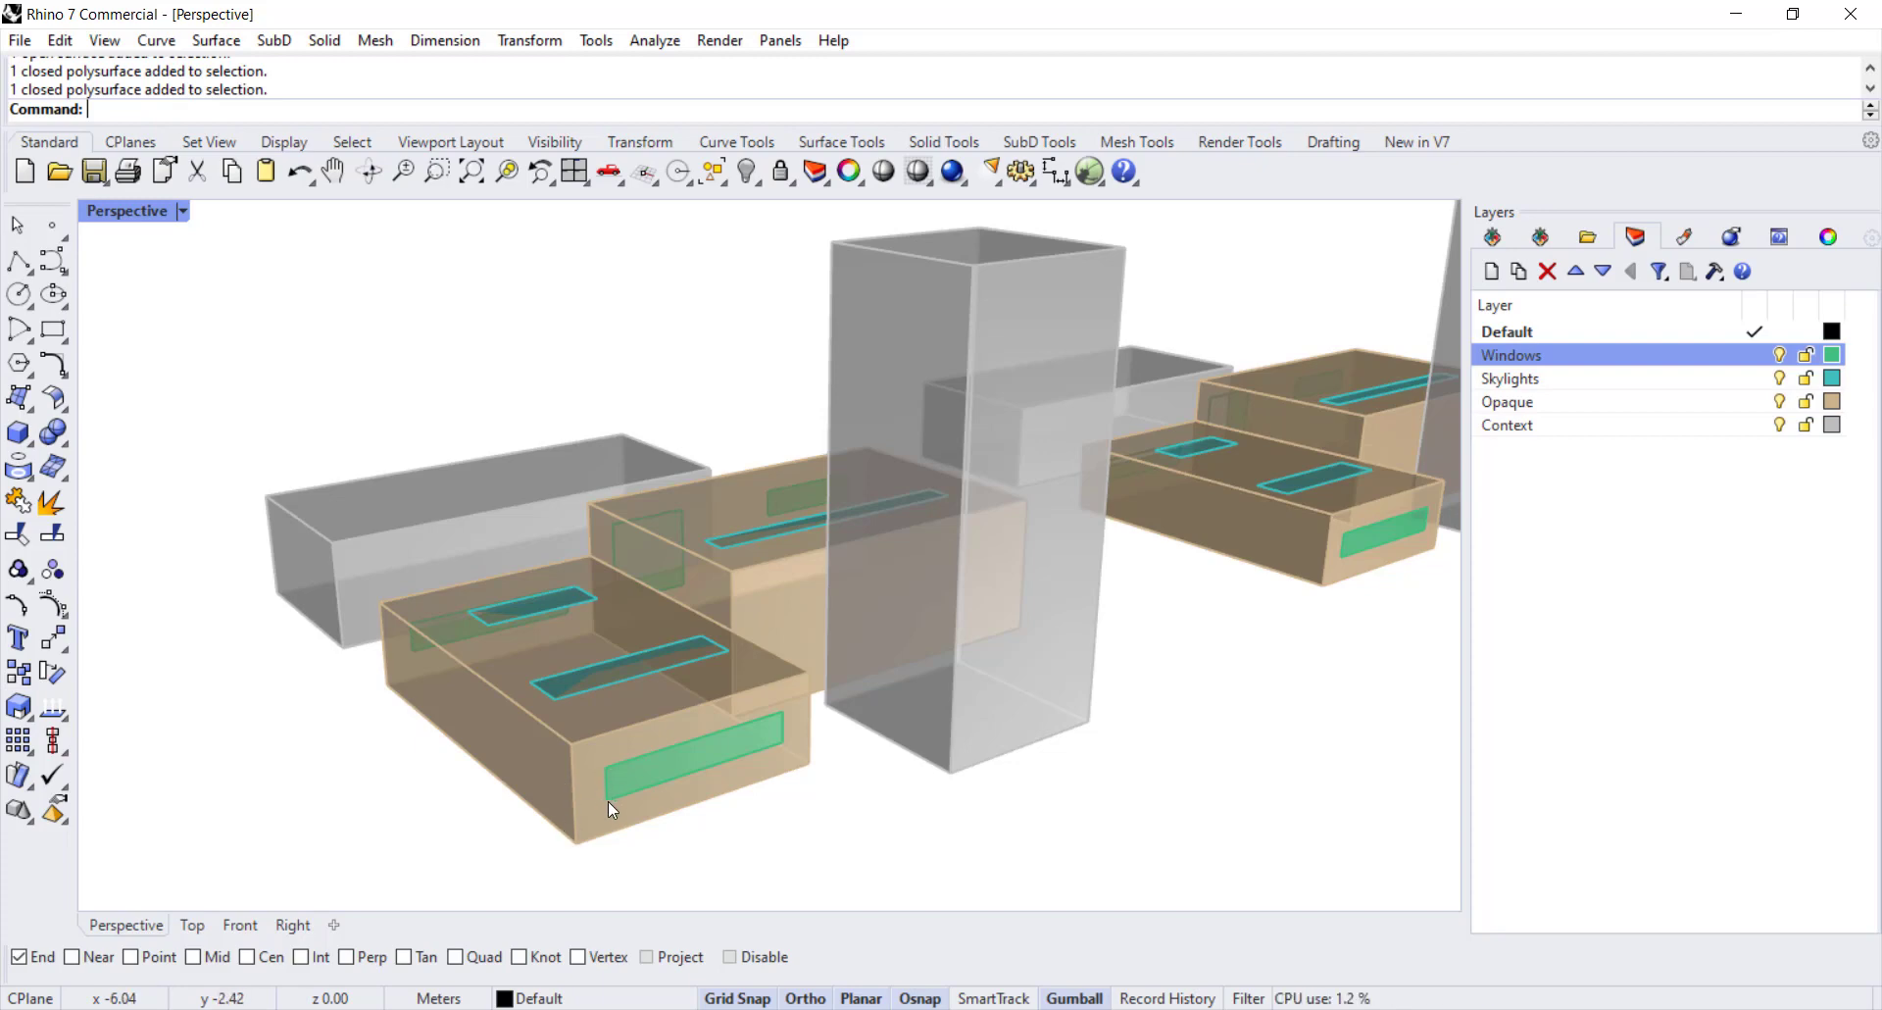
pyautogui.click(950, 708)
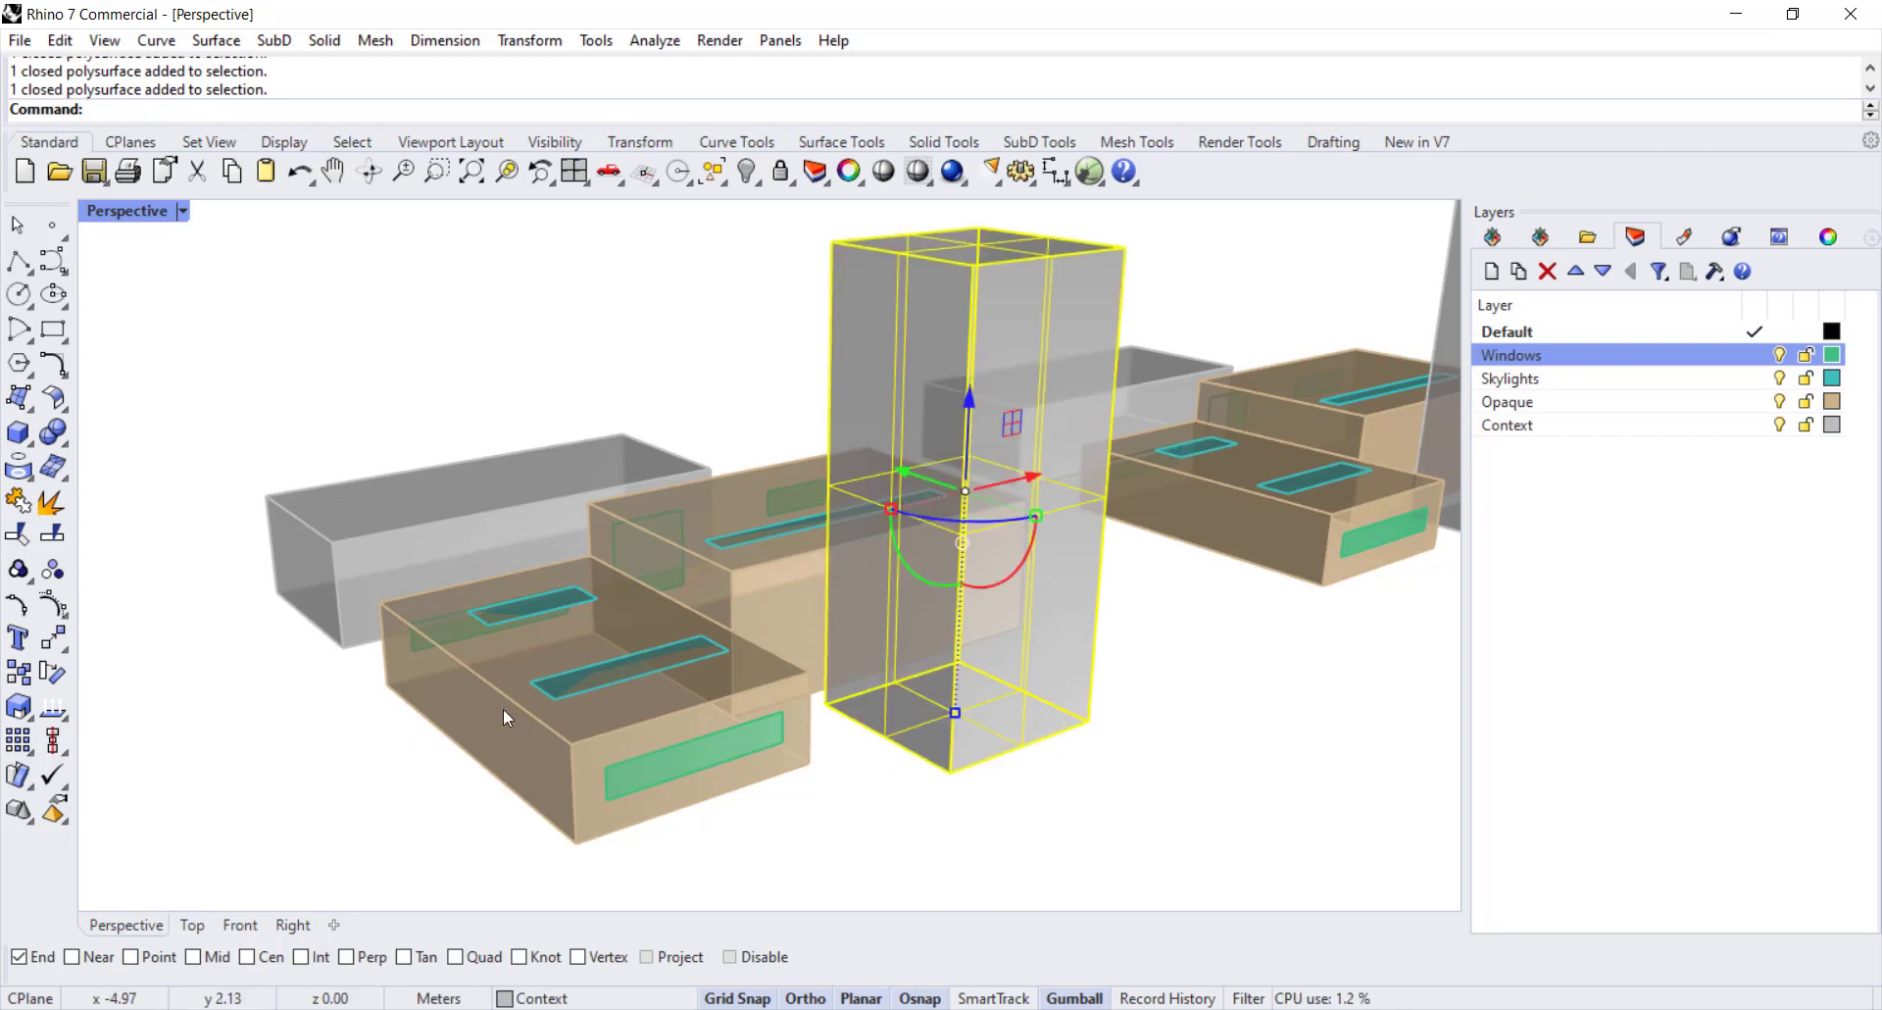
pyautogui.click(329, 632)
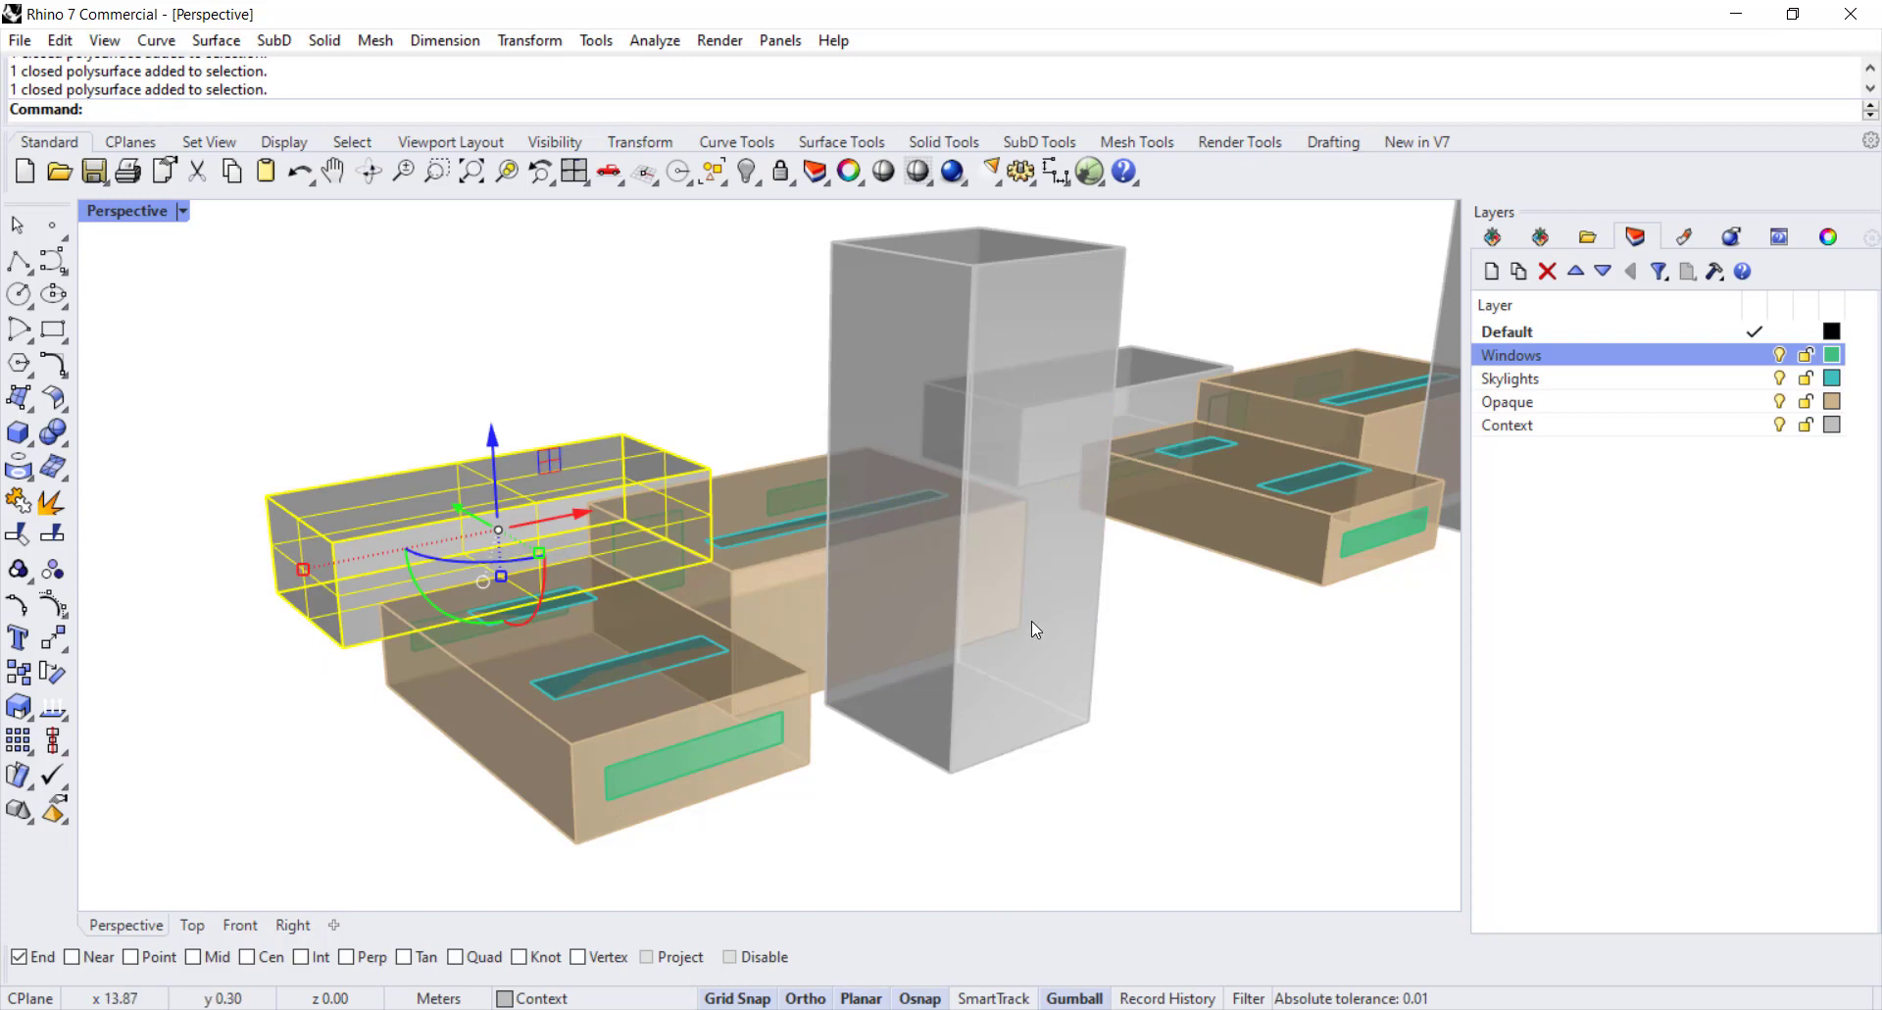
pyautogui.scroll(-3, 715, 670)
pyautogui.click(995, 626)
# - Zoom in on the left building, select its front wall and window, then pull the wall out and undo
pyautogui.moveTo(996, 626); pyautogui.dragTo(921, 709, button='right')
pyautogui.moveTo(1079, 648); pyautogui.dragTo(864, 683, button='right')
pyautogui.keyDown('shift'); pyautogui.moveTo(1079, 749); pyautogui.dragTo(802, 782, button='right'); pyautogui.keyUp('shift')
pyautogui.scroll(4, 605, 784)
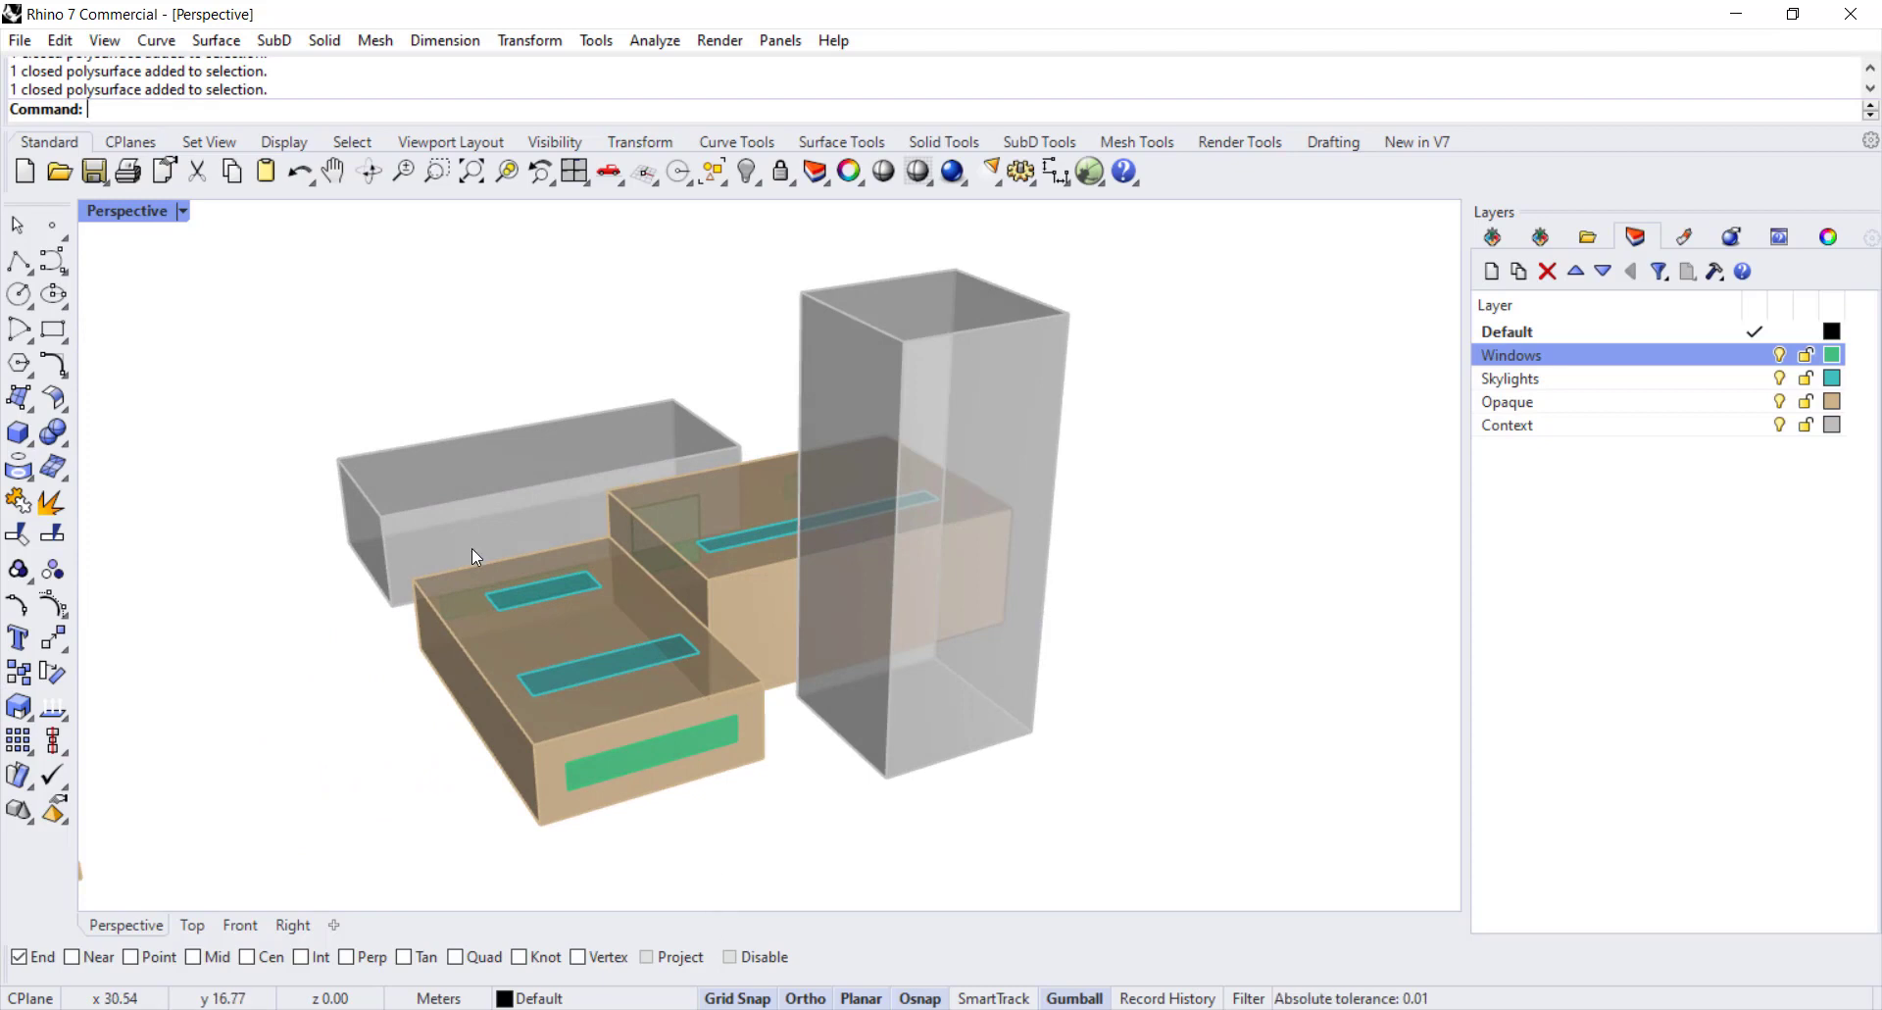
pyautogui.scroll(2, 515, 829)
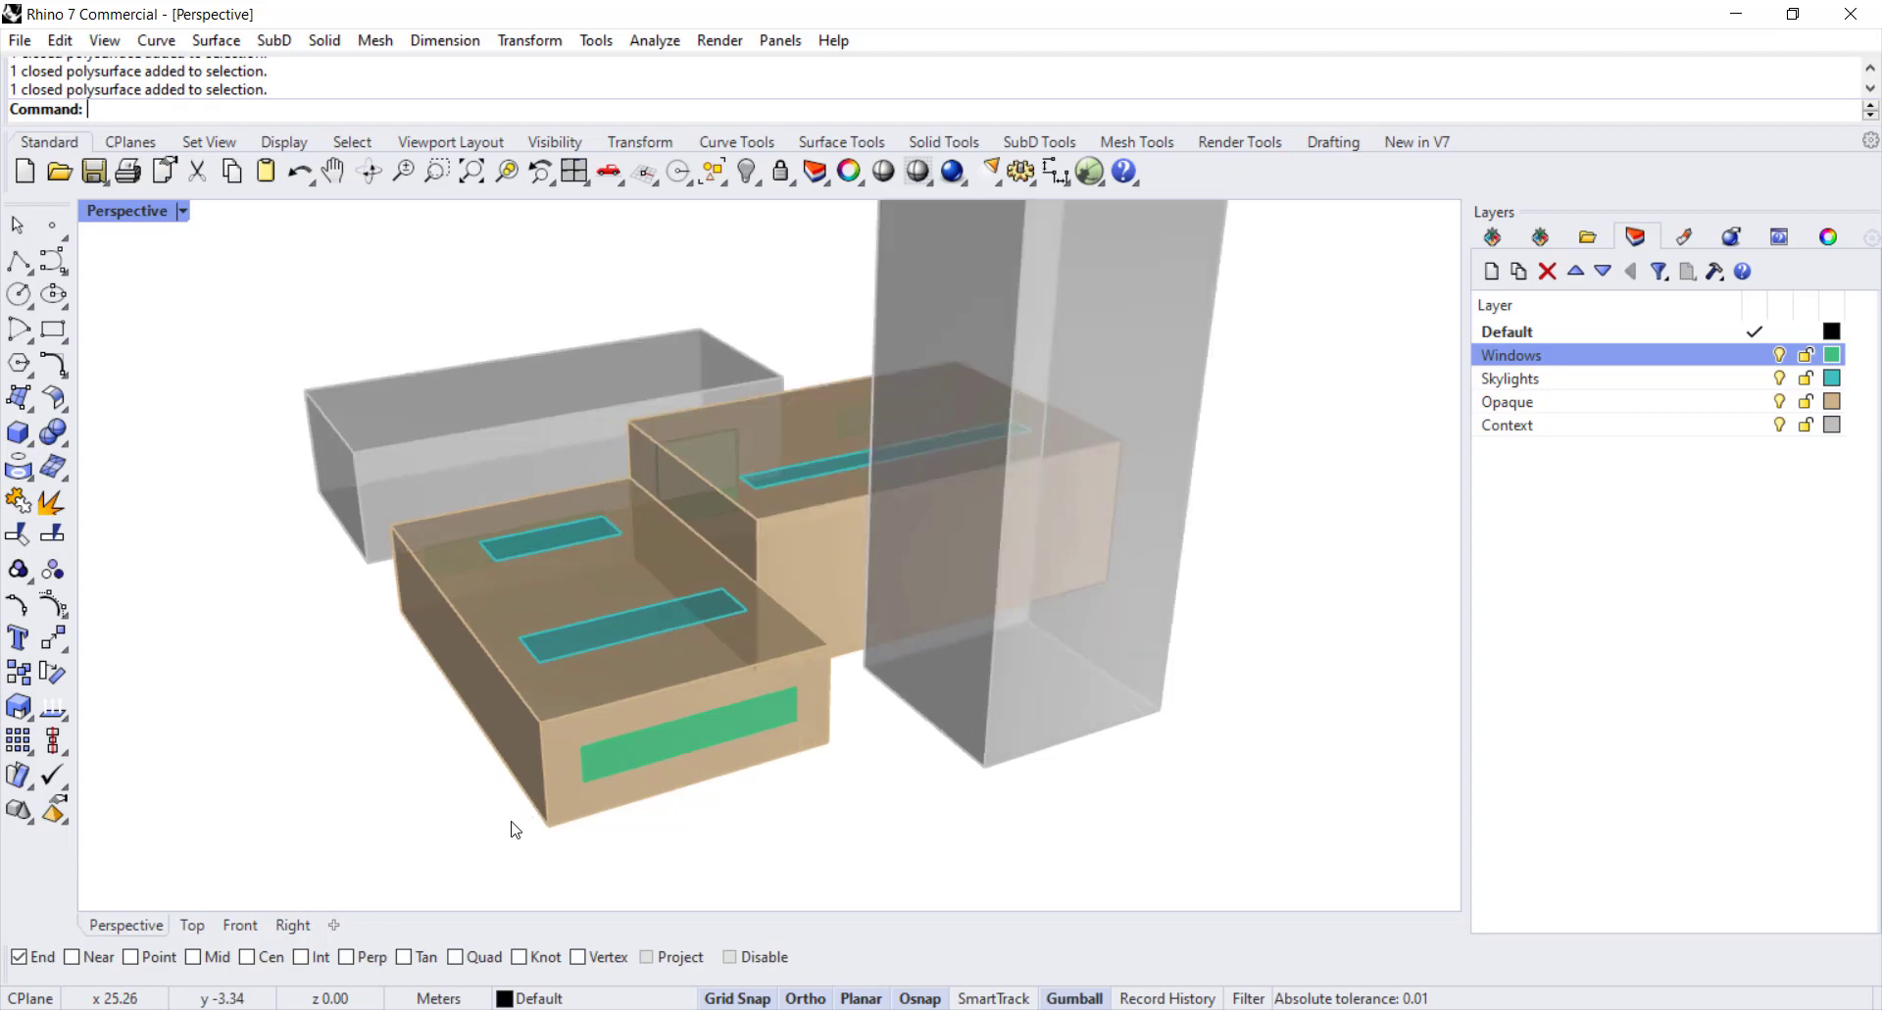
pyautogui.scroll(2, 560, 760)
pyautogui.click(562, 757)
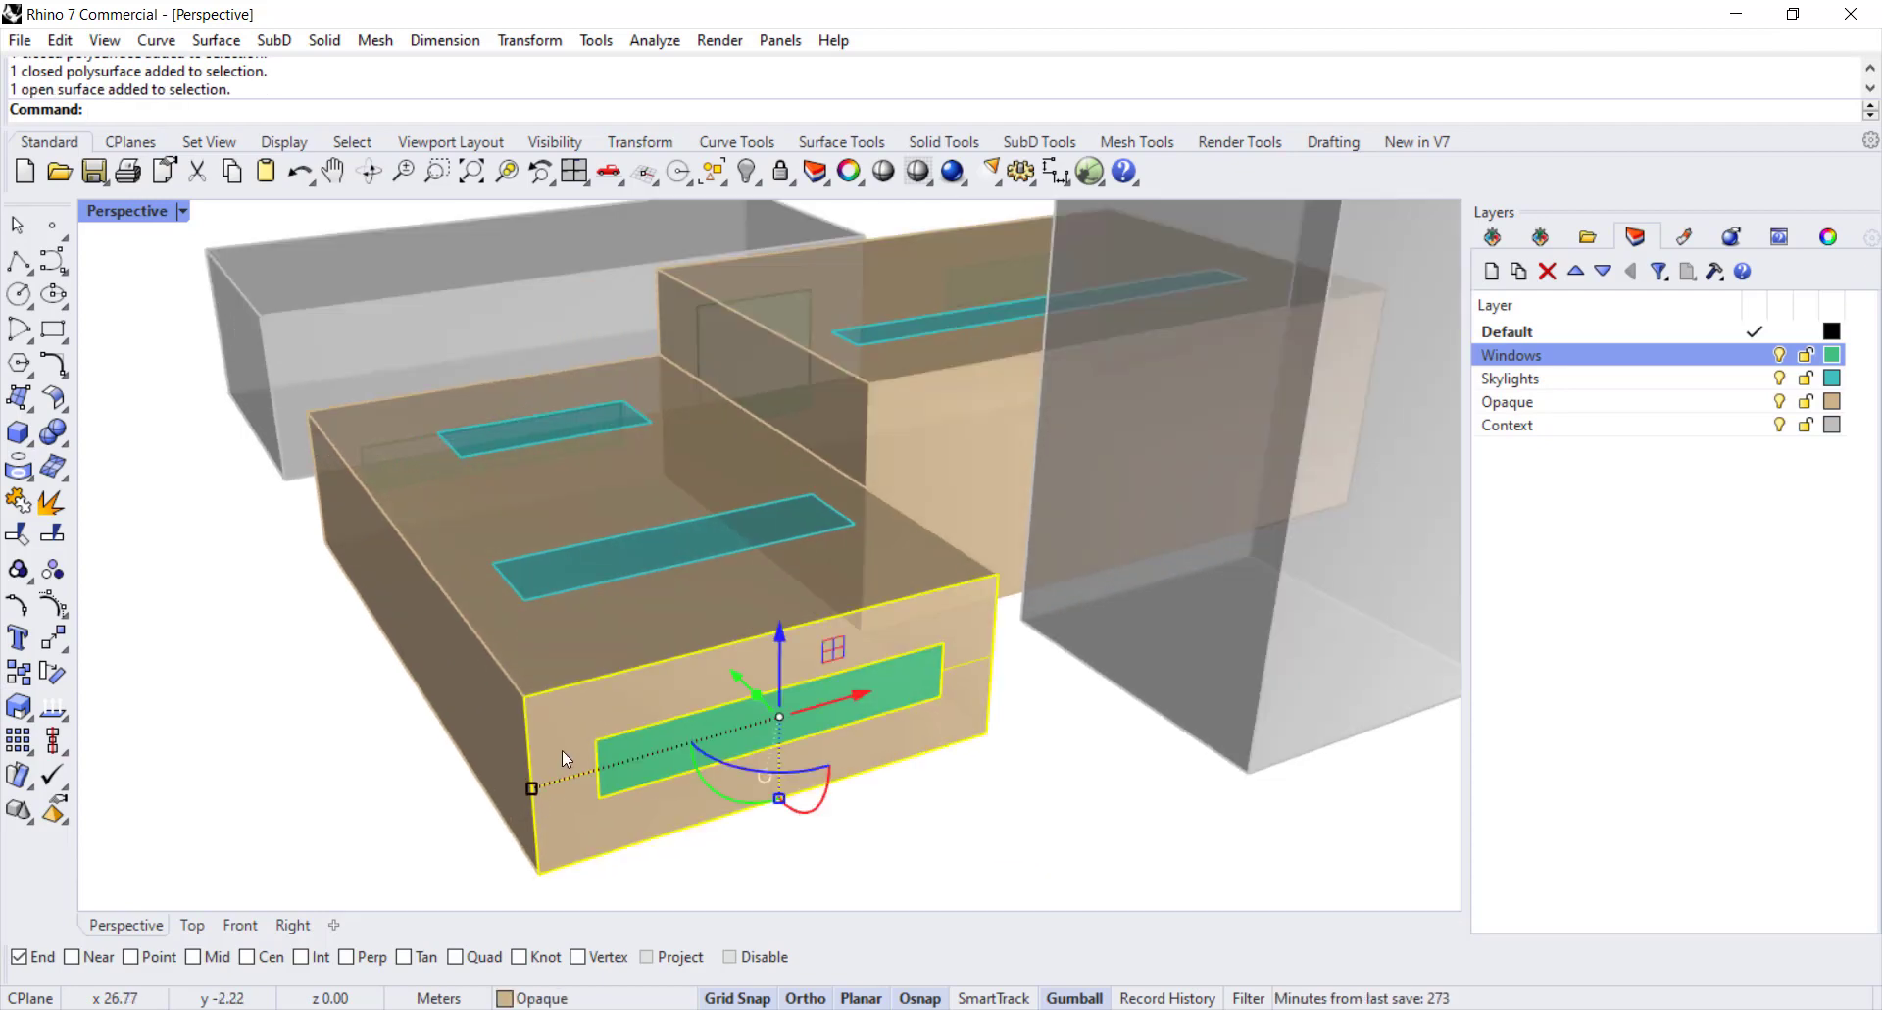
pyautogui.click(632, 766)
pyautogui.click(555, 720)
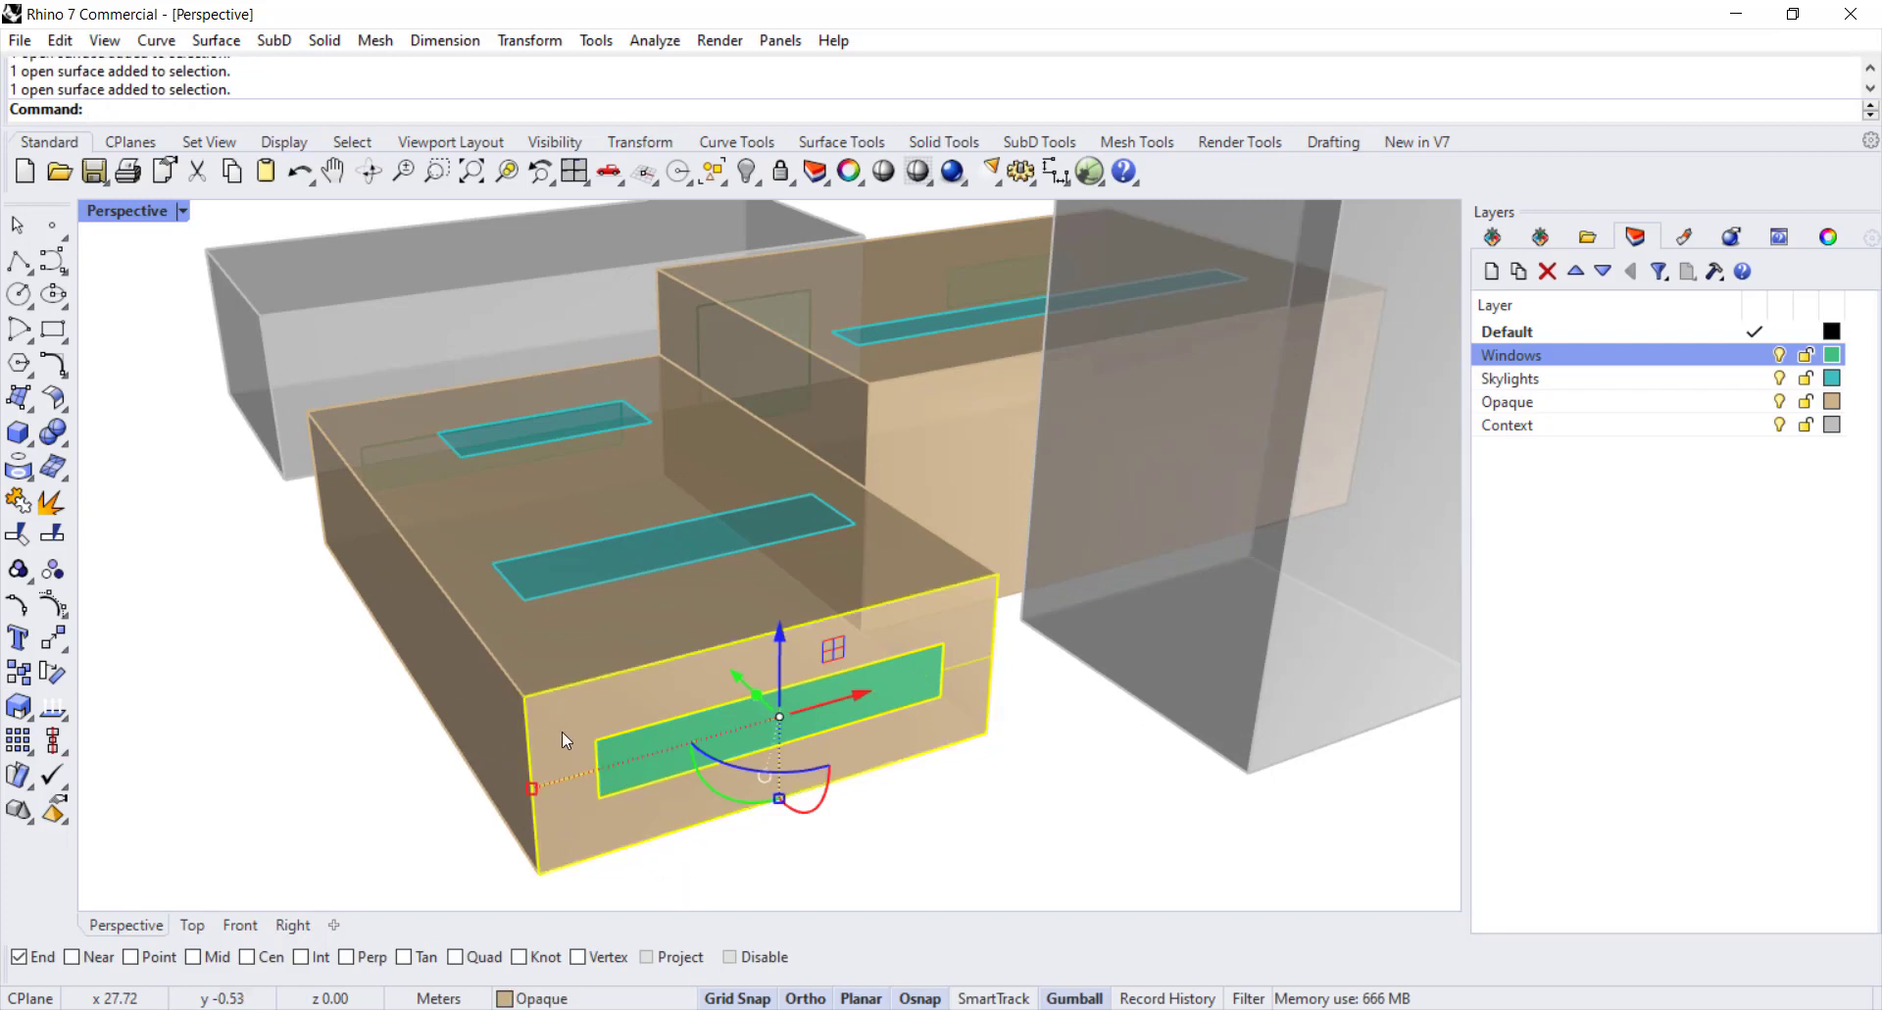
pyautogui.moveTo(748, 689); pyautogui.dragTo(862, 755)
pyautogui.moveTo(863, 755); pyautogui.dragTo(1123, 729, button='right')
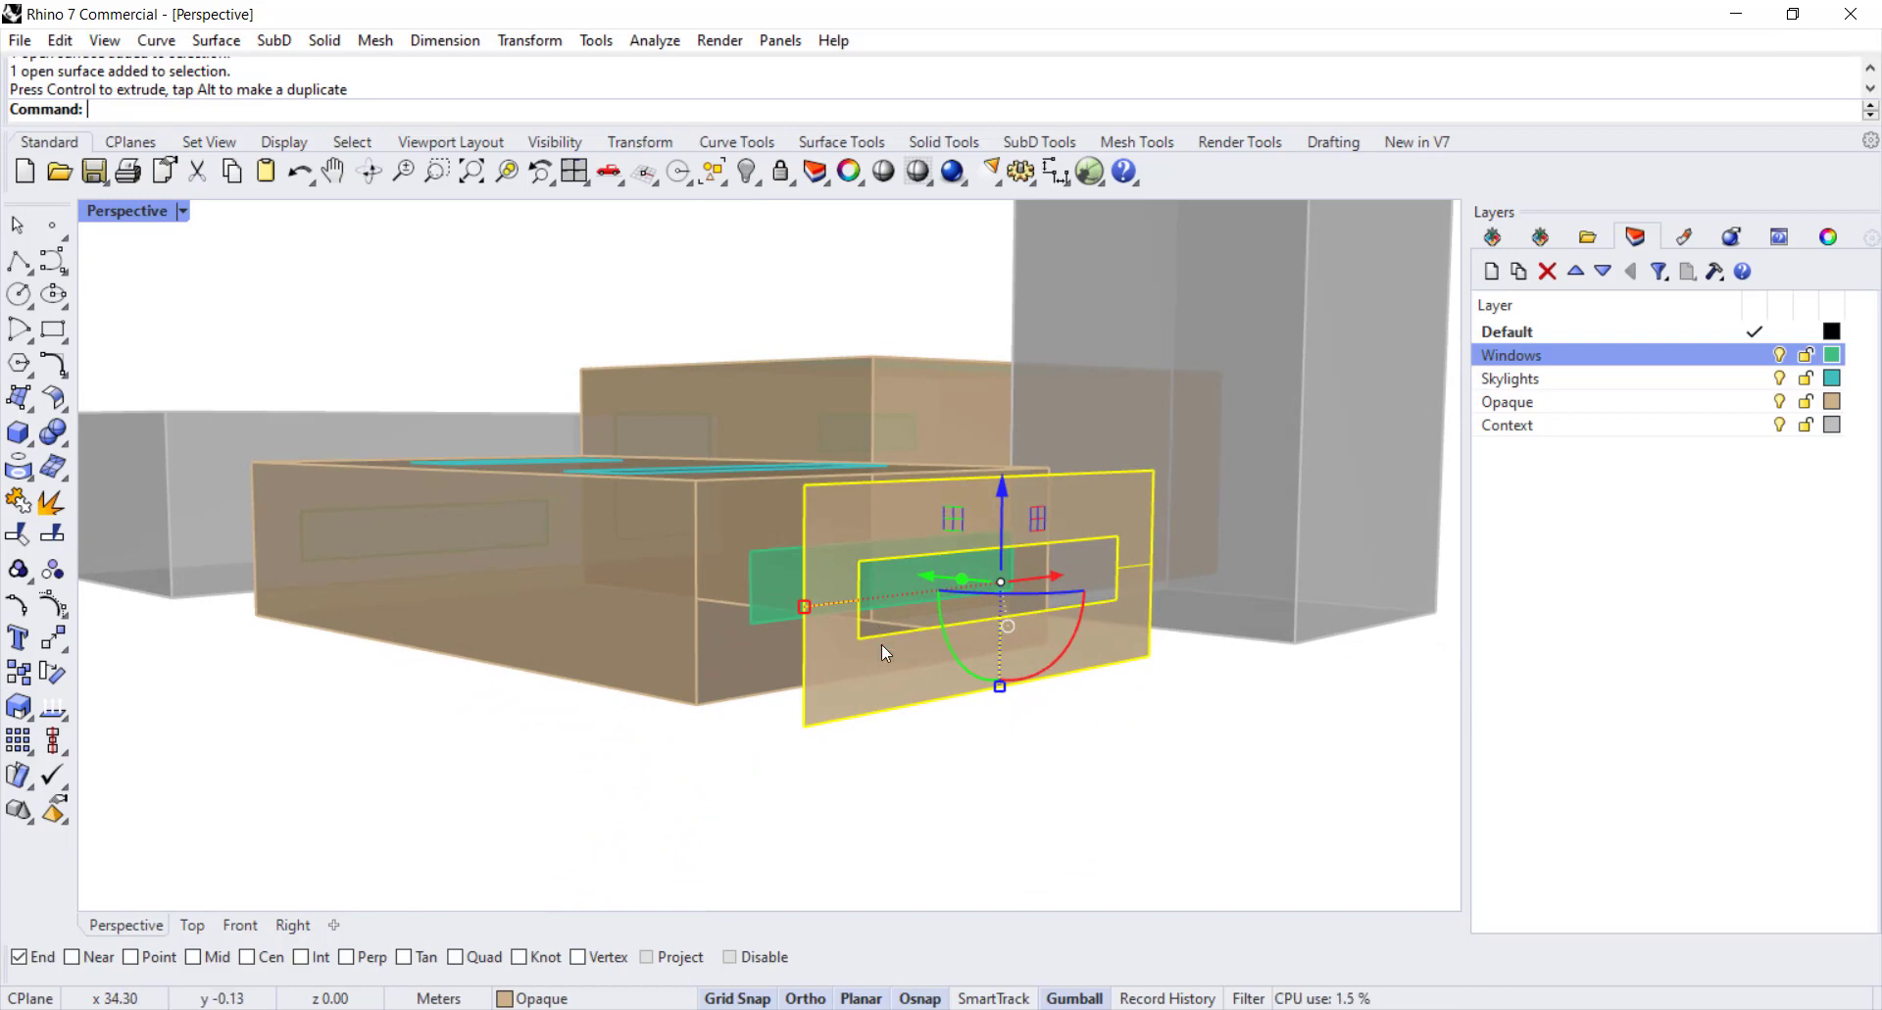
pyautogui.hotkey('ctrl', 'z')
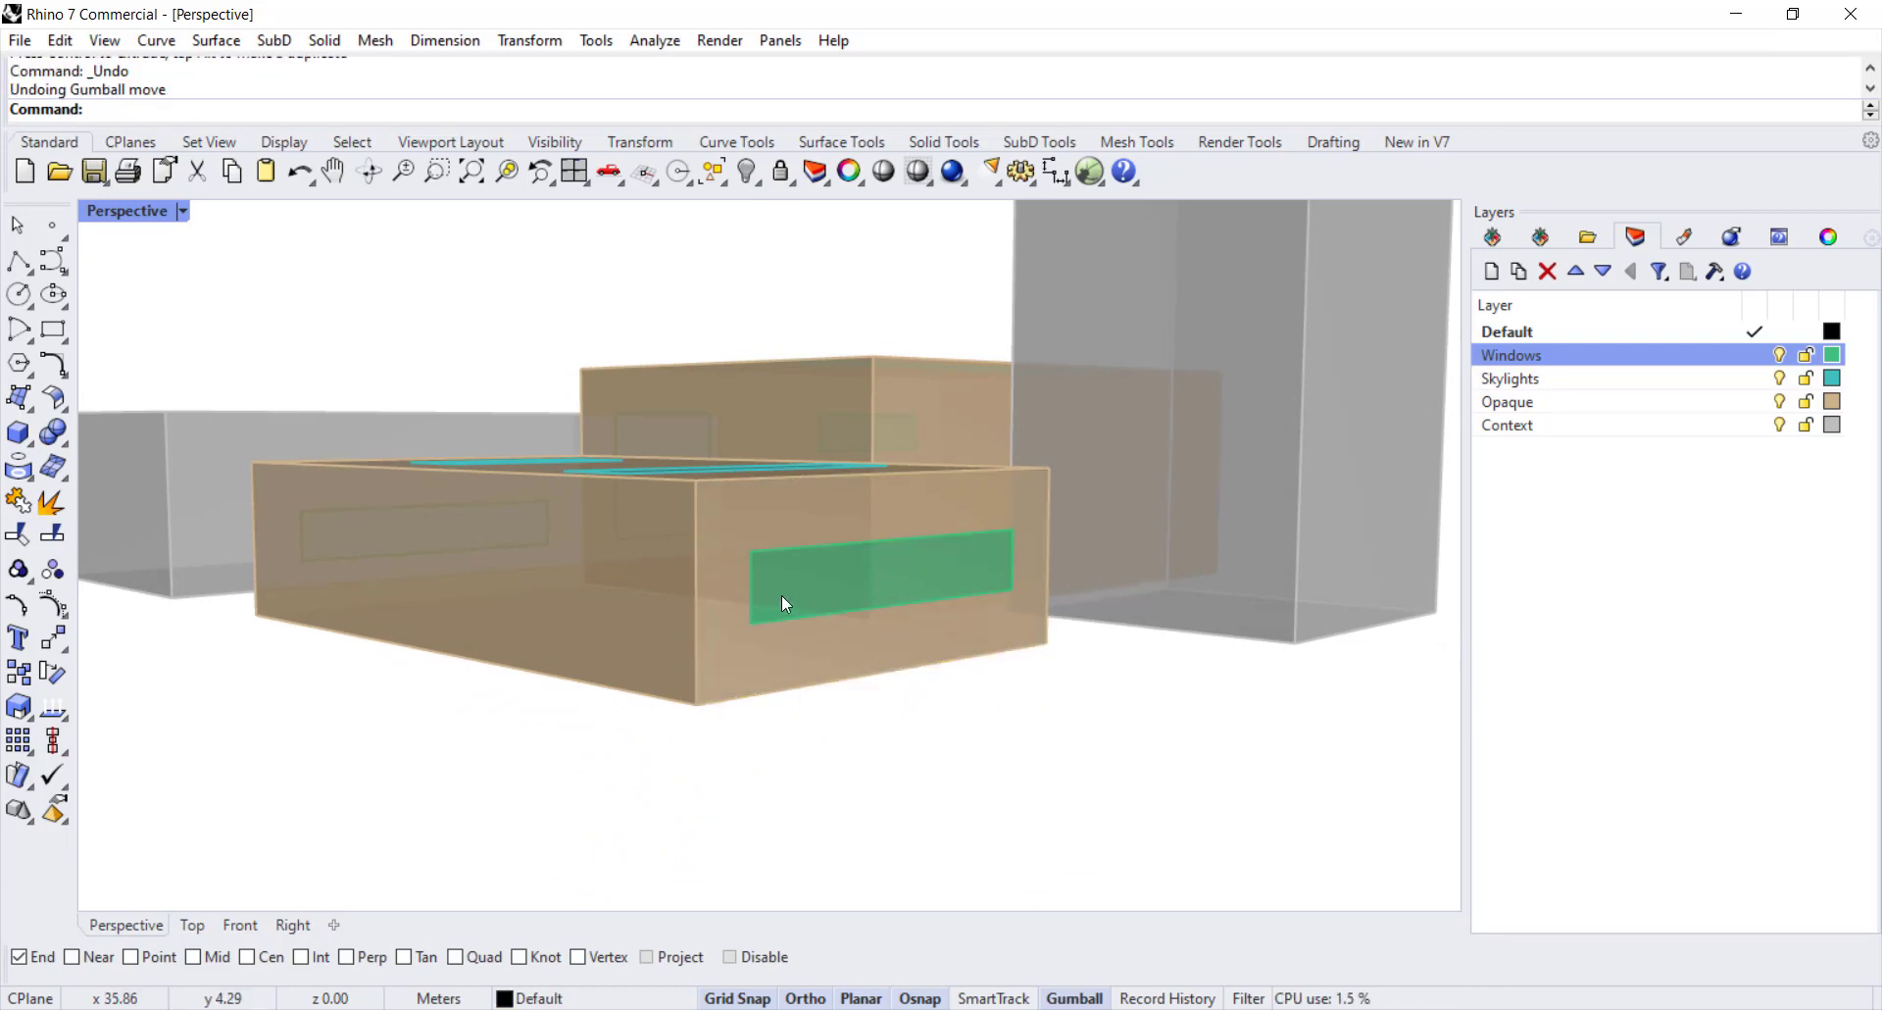
# - Select the green window, then lift a roof skylight upward and undo the move
pyautogui.click(767, 581)
pyautogui.click(959, 752)
pyautogui.moveTo(959, 751); pyautogui.dragTo(920, 827, button='right')
pyautogui.click(614, 605)
pyautogui.moveTo(696, 475); pyautogui.dragTo(694, 406)
pyautogui.hotkey('ctrl', 'z')
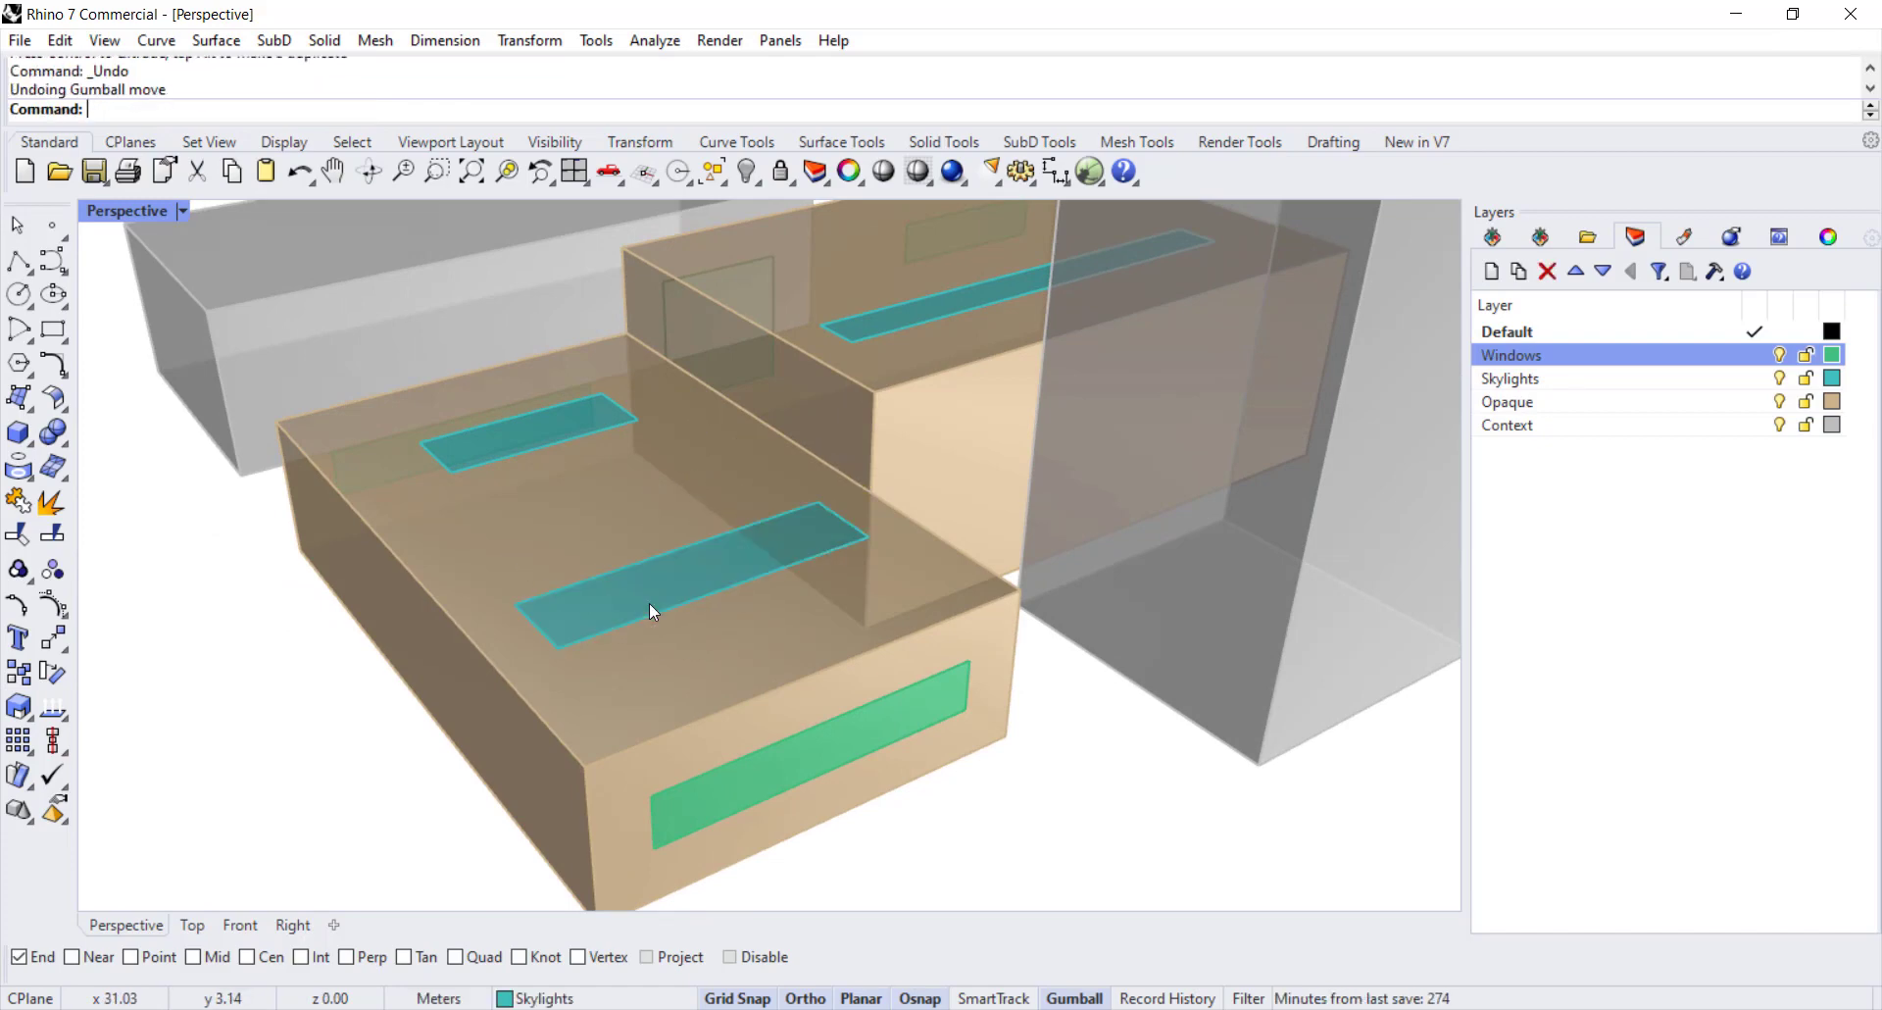
# - Pick the box's front, top and narrow side faces, then orbit to look down on both models
pyautogui.moveTo(421, 517); pyautogui.dragTo(766, 698, button='right')
pyautogui.keyDown('ctrl'); pyautogui.keyDown('shift'); pyautogui.click(490, 684); pyautogui.keyUp('shift'); pyautogui.keyUp('ctrl')
pyautogui.keyDown('ctrl'); pyautogui.keyDown('shift'); pyautogui.click(579, 551); pyautogui.keyUp('shift'); pyautogui.keyUp('ctrl')
pyautogui.keyDown('ctrl'); pyautogui.keyDown('shift'); pyautogui.click(767, 698); pyautogui.keyUp('shift'); pyautogui.keyUp('ctrl')
pyautogui.click(685, 696)
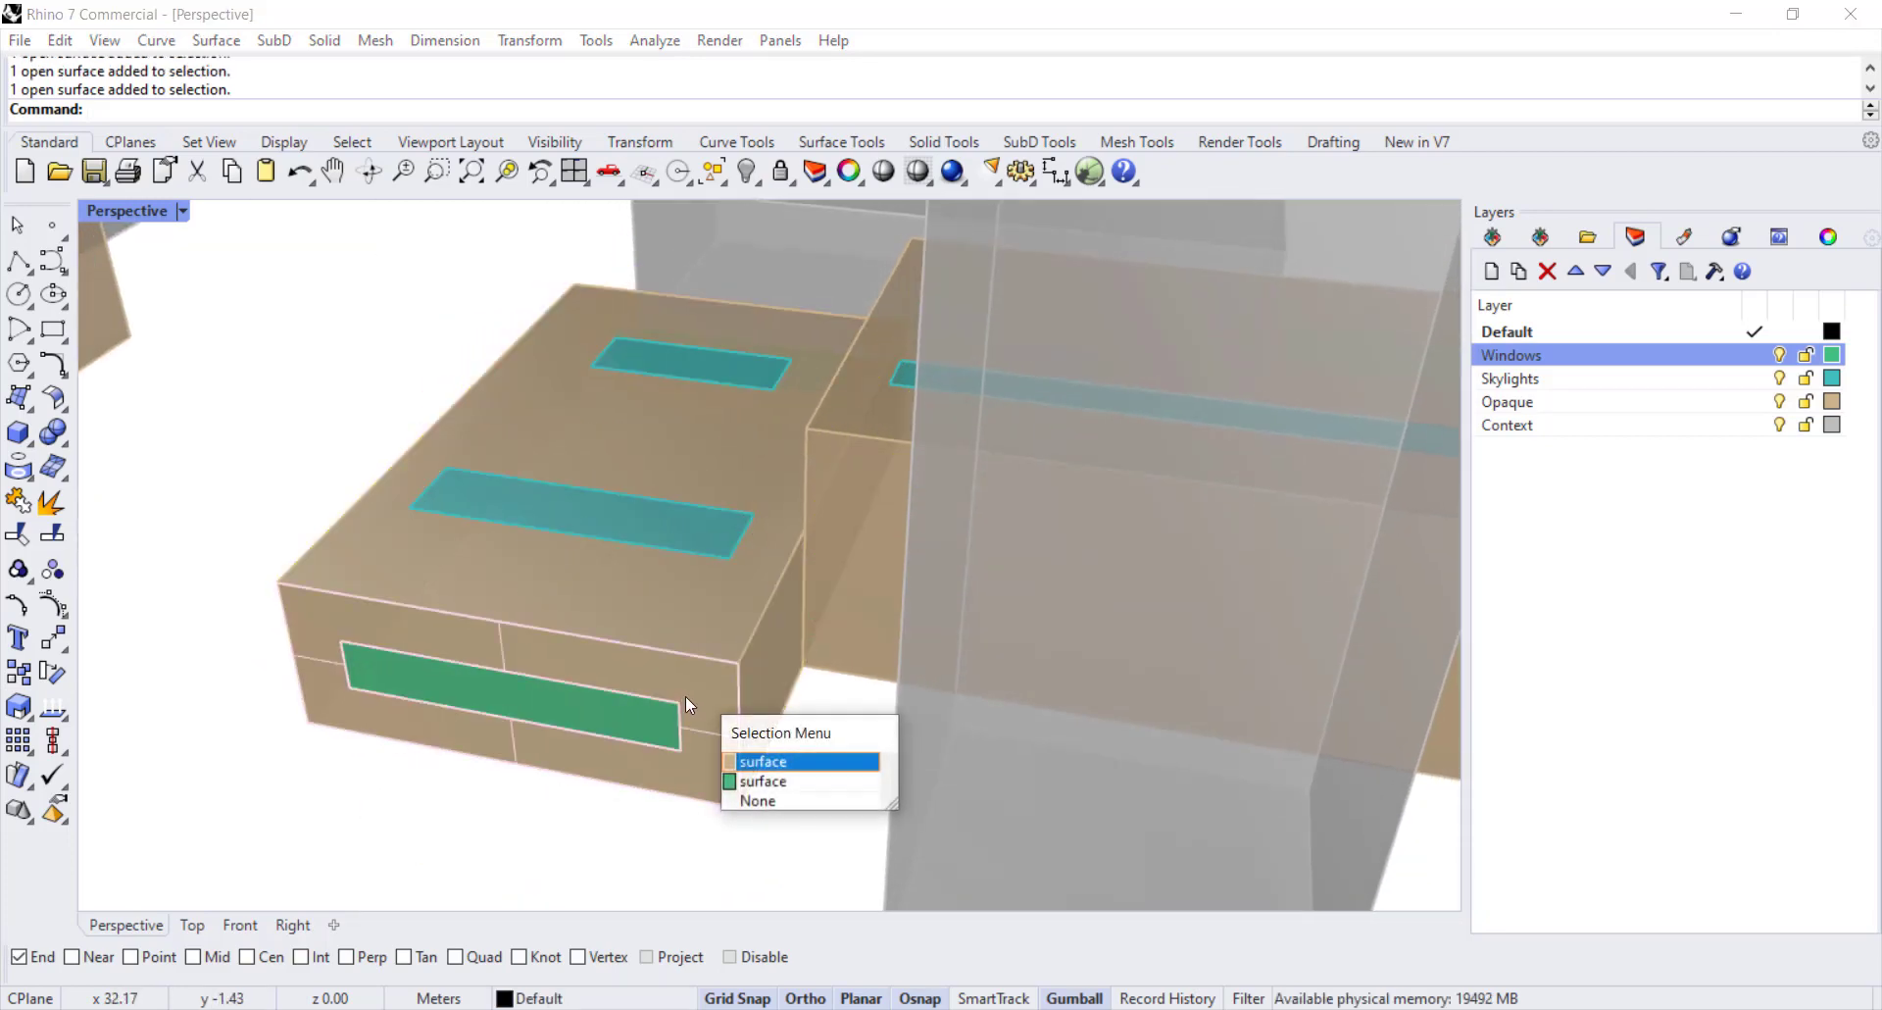
pyautogui.click(634, 840)
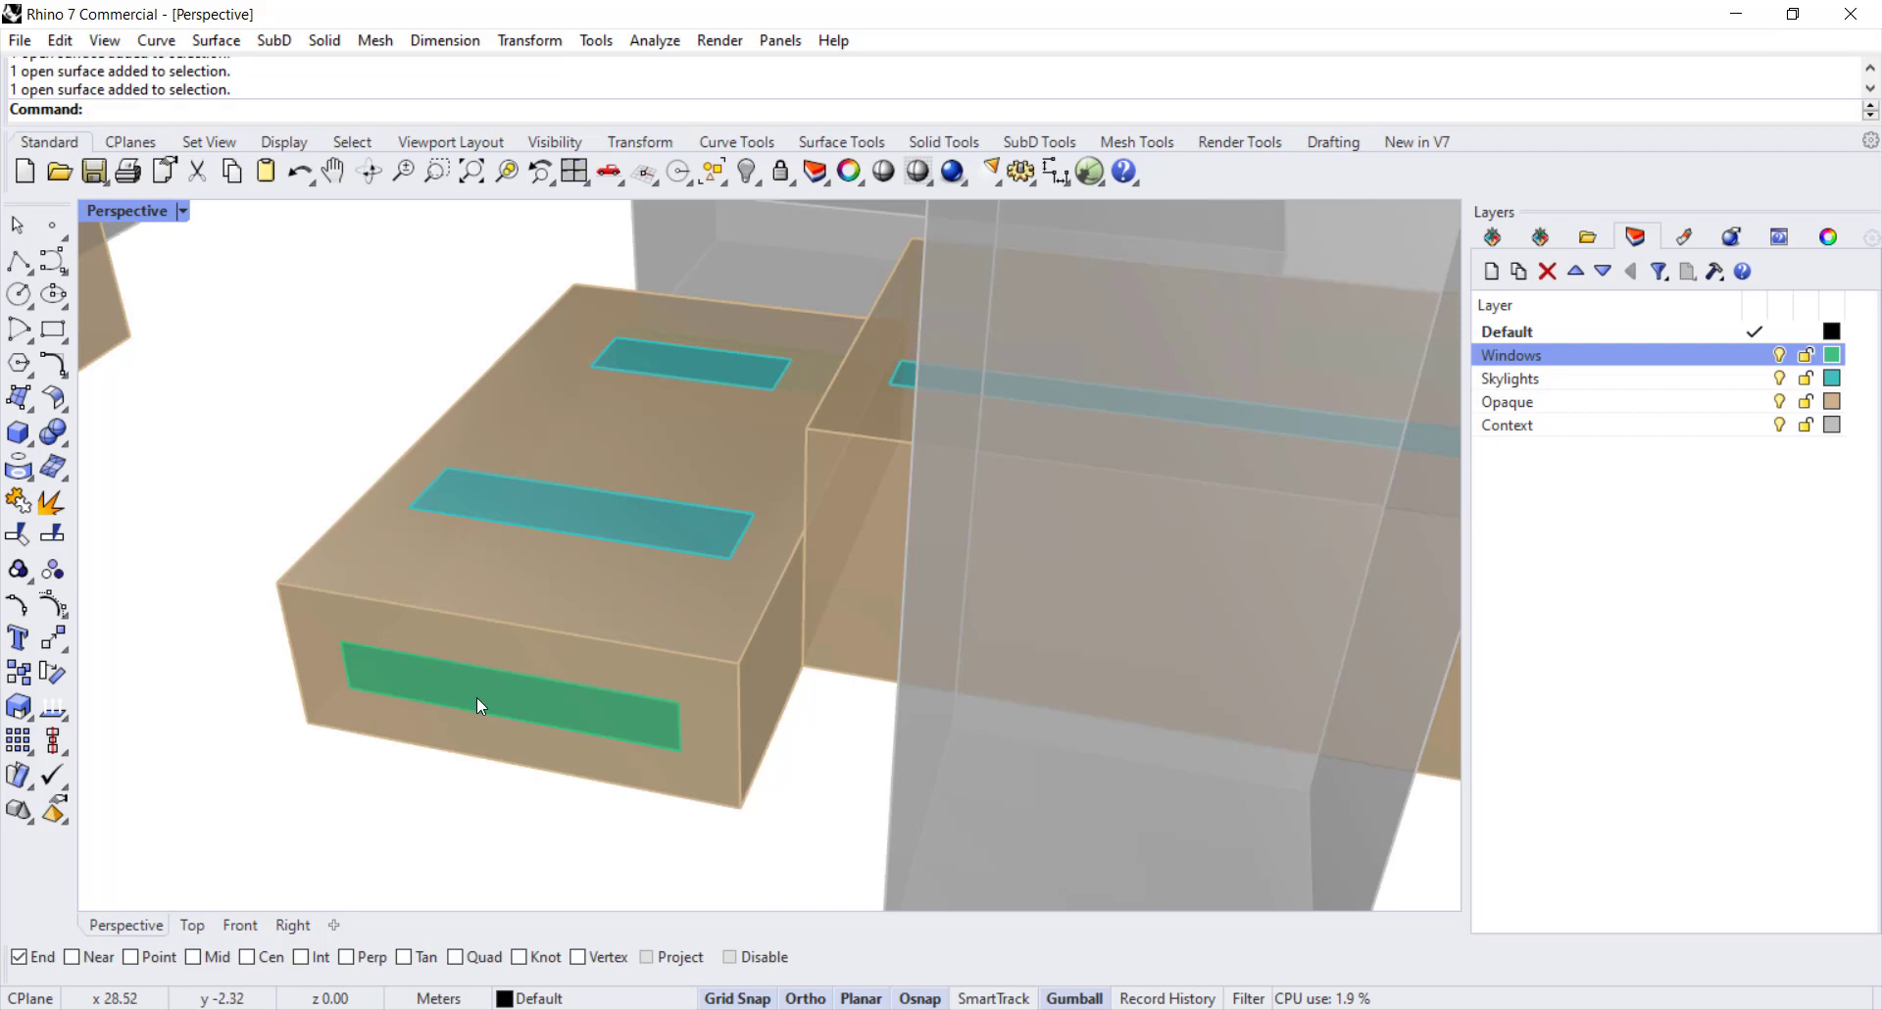
pyautogui.moveTo(475, 716); pyautogui.dragTo(775, 655, button='right')
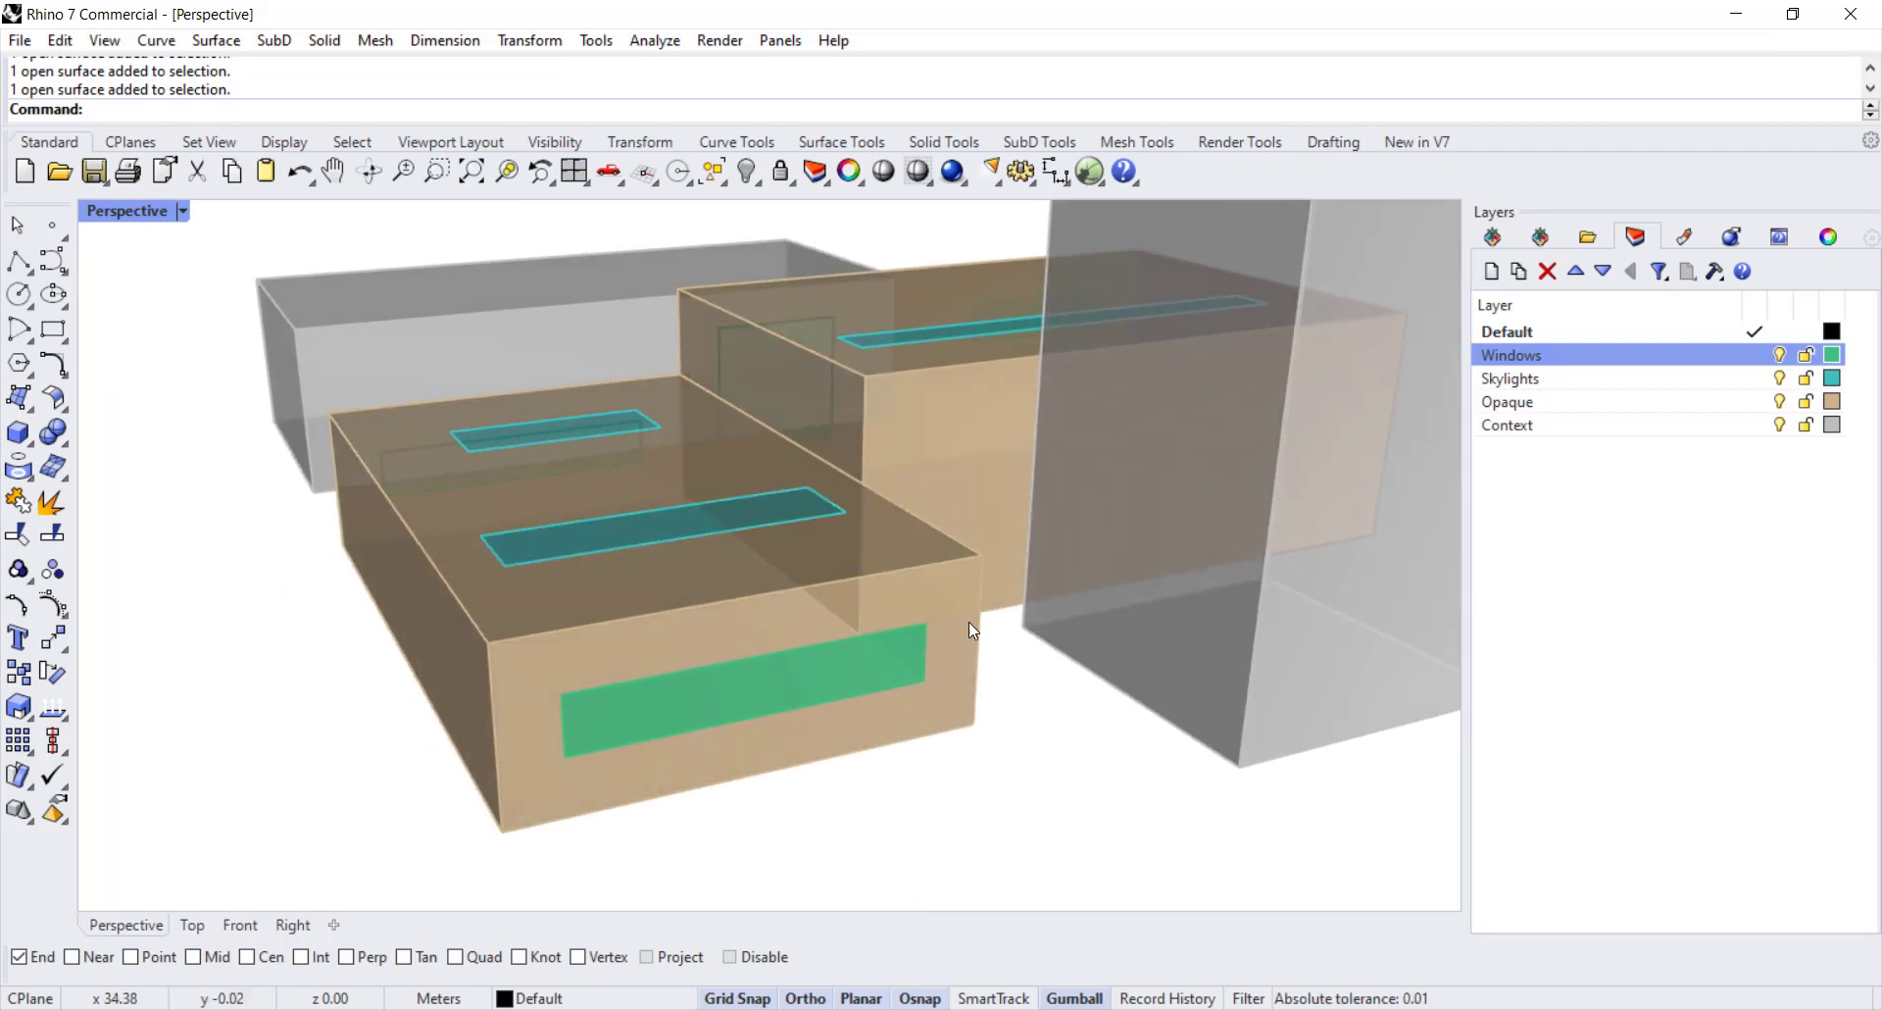
pyautogui.keyDown('shift'); pyautogui.moveTo(1061, 613); pyautogui.dragTo(957, 631, button='right'); pyautogui.keyUp('shift')
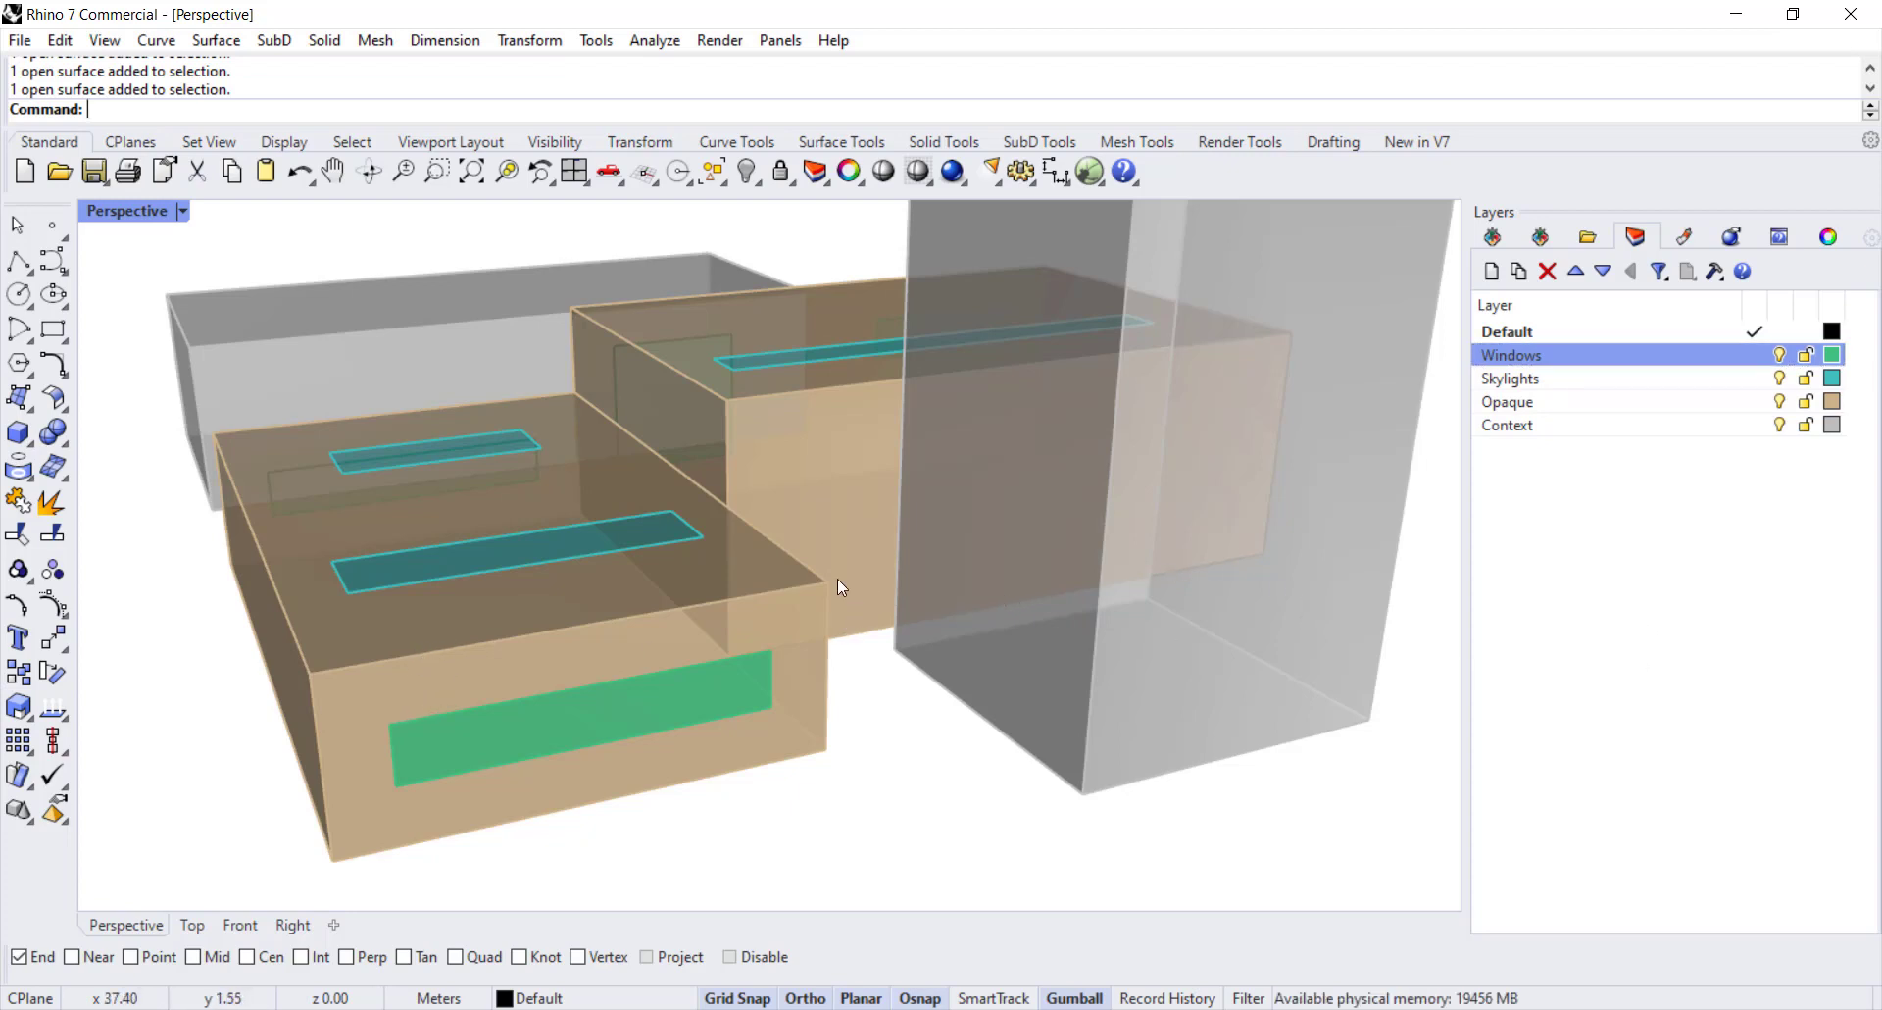
pyautogui.scroll(-4, 829, 556)
pyautogui.moveTo(588, 628)
pyautogui.mouseDown(button='right')
pyautogui.moveTo(911, 635)
pyautogui.moveTo(945, 665)
pyautogui.moveTo(882, 665)
pyautogui.moveTo(932, 638)
pyautogui.moveTo(925, 572)
pyautogui.mouseUp(button='right')
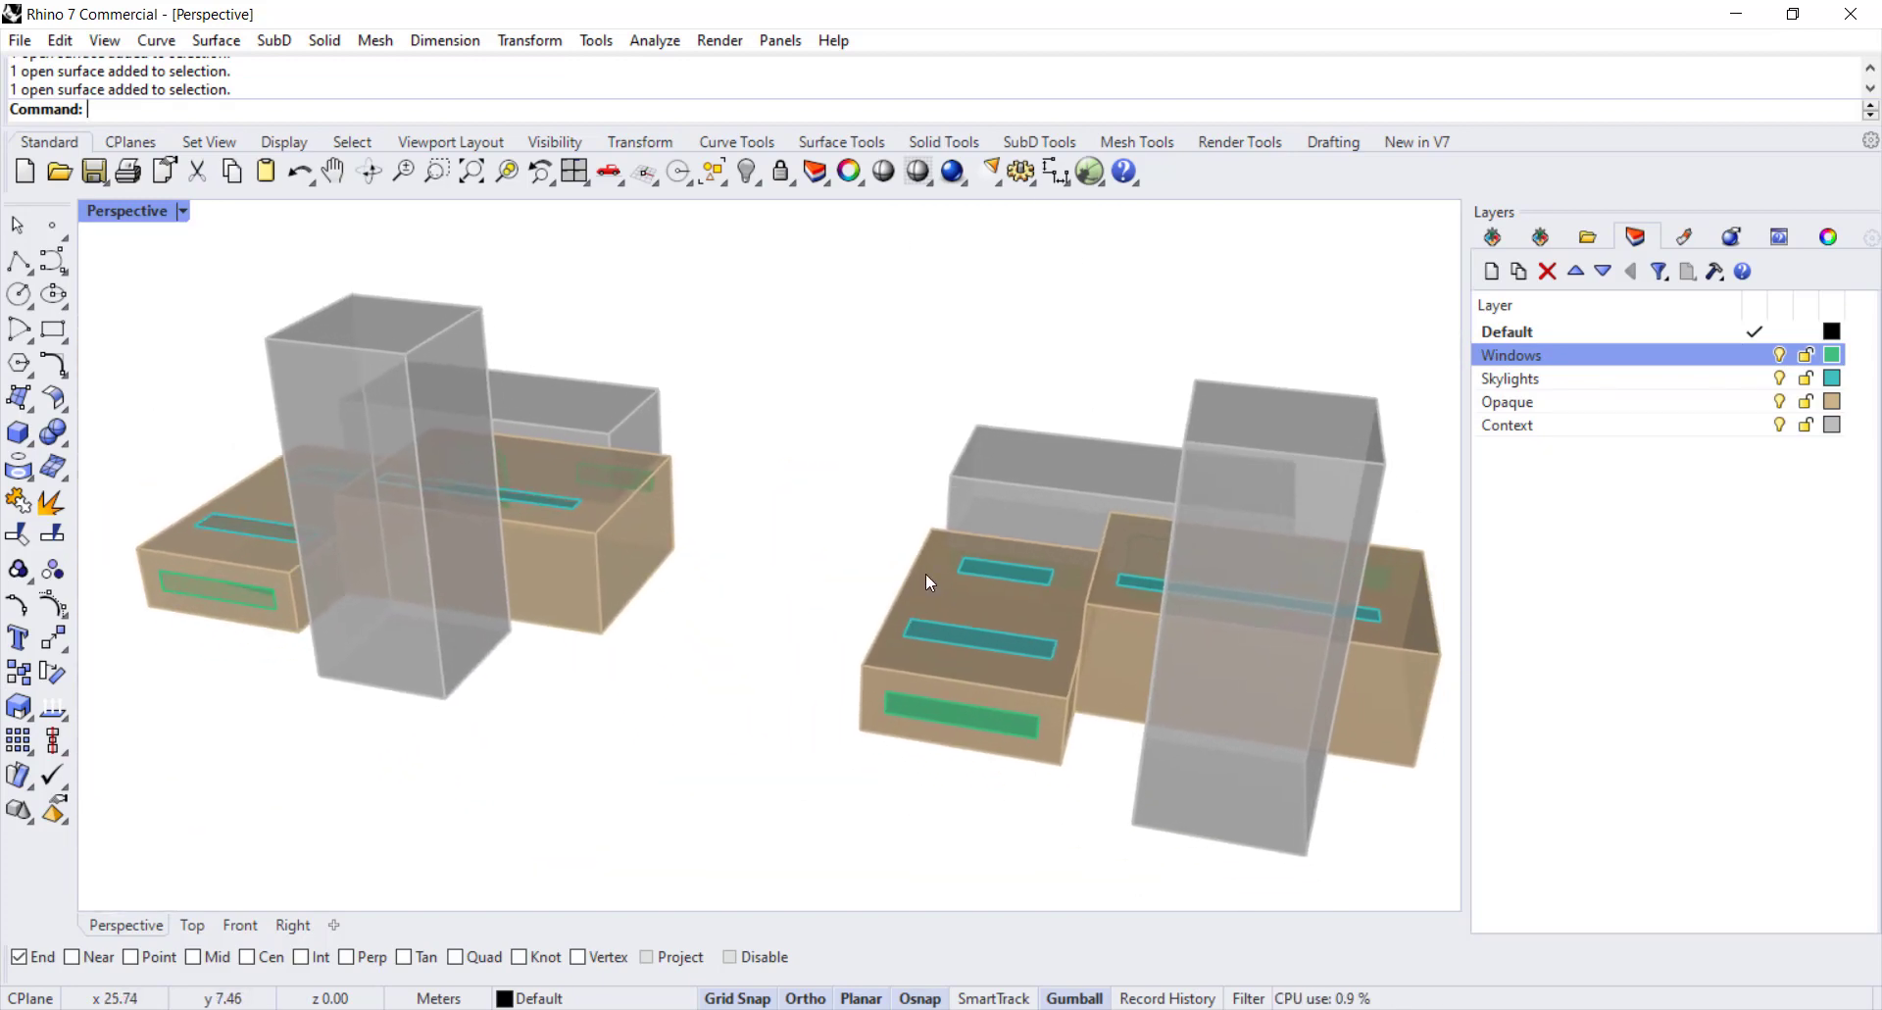
# - Switch to the Grasshopper editor and pan through the Honeybee face components down to FLOORS
pyautogui.click(1086, 173)
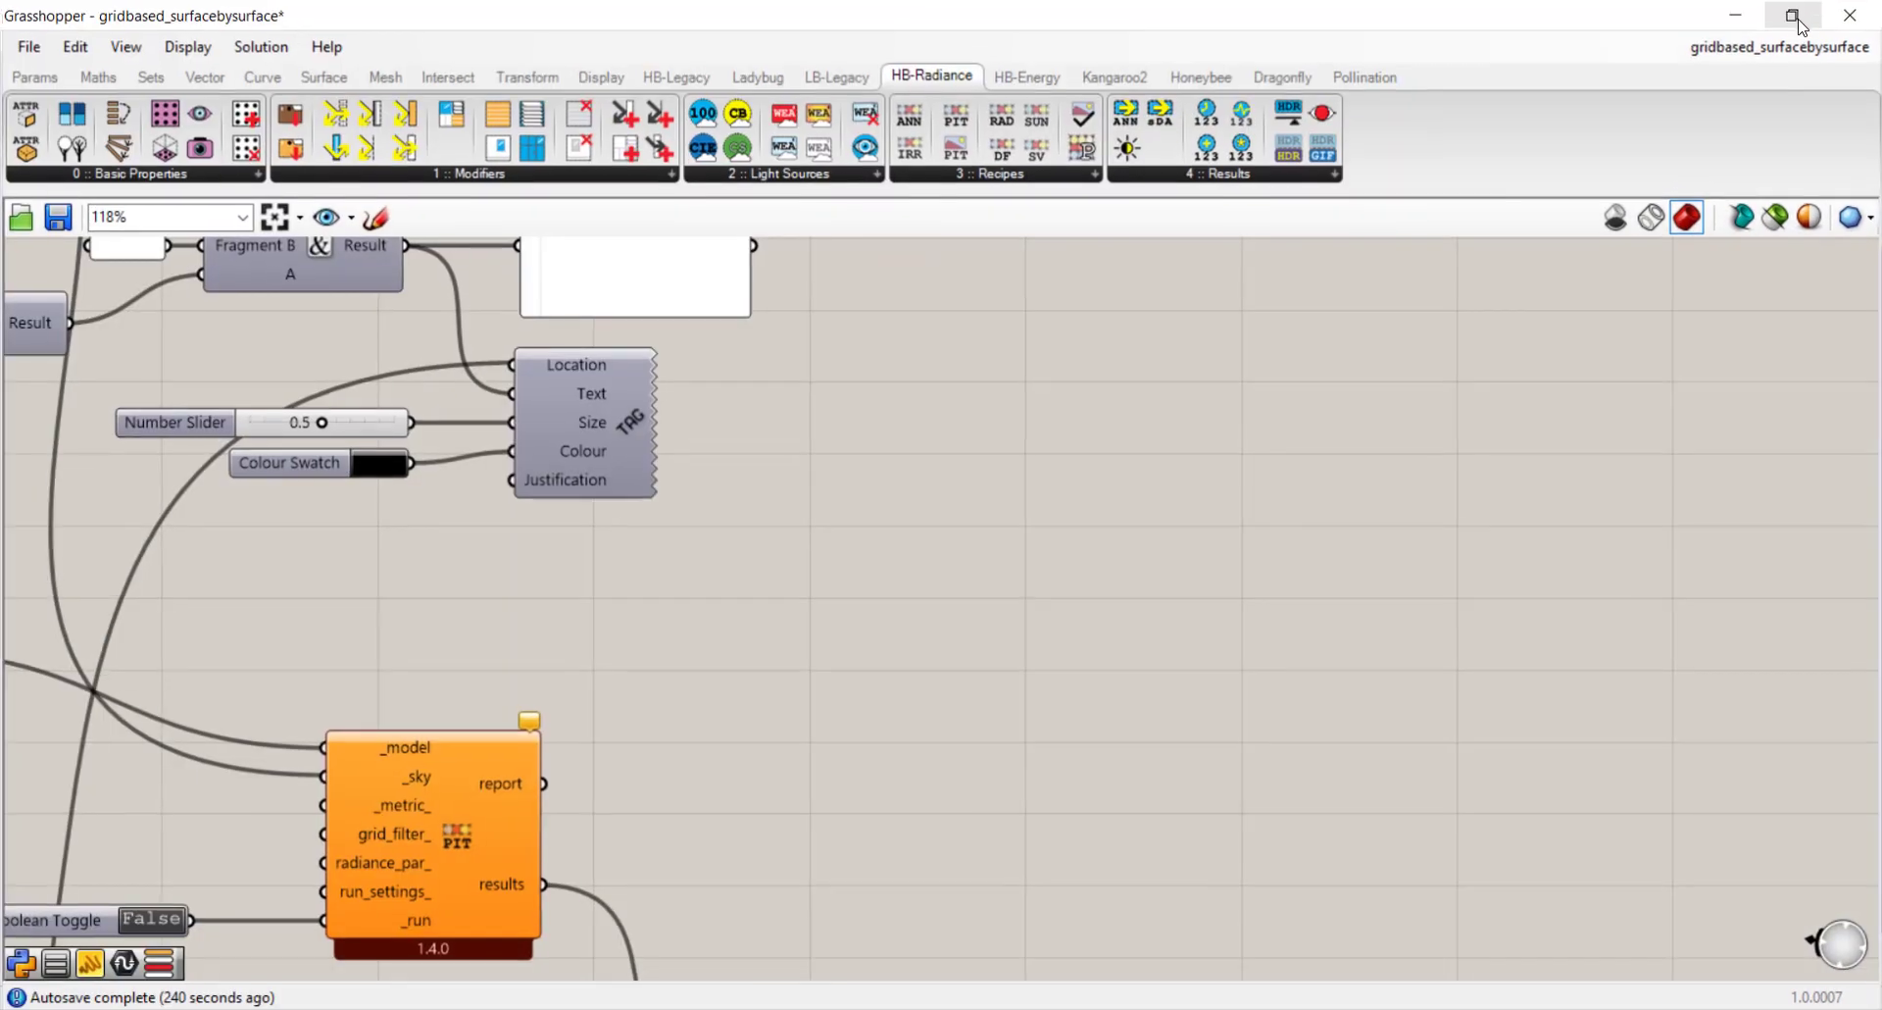
pyautogui.scroll(-8, 783, 590)
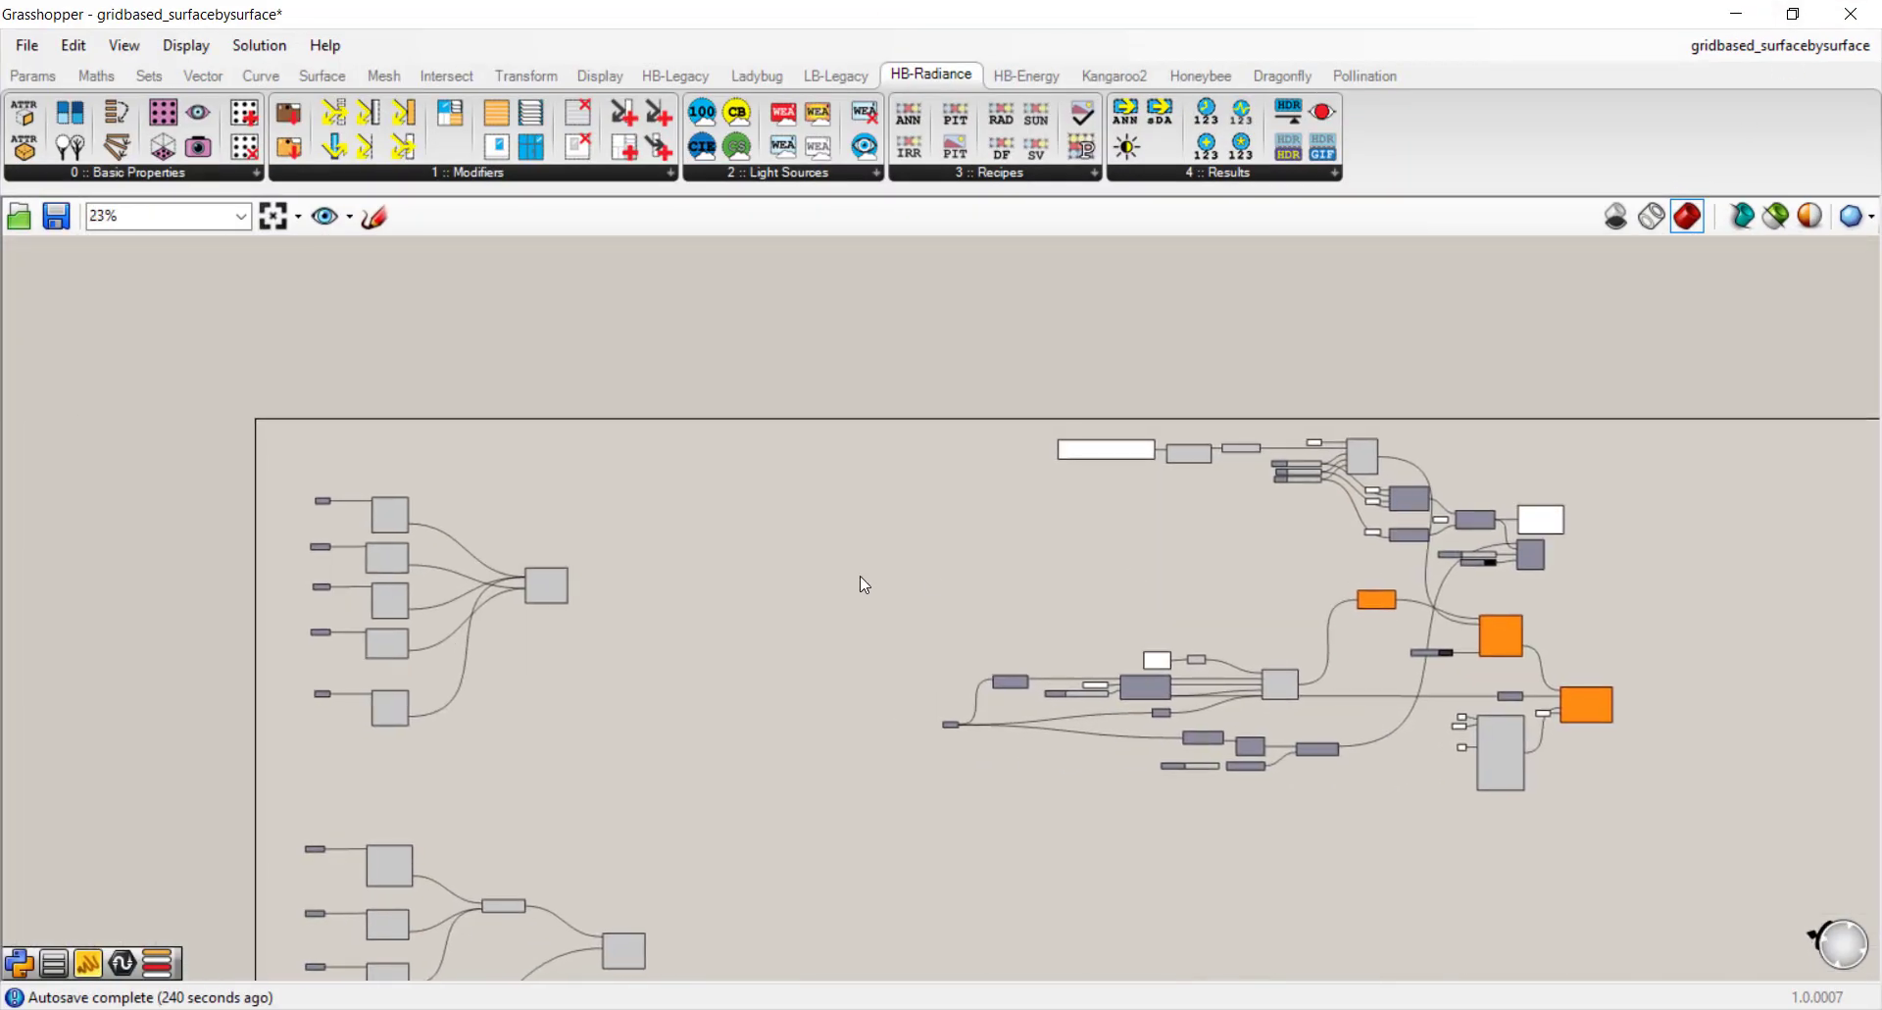
pyautogui.moveTo(860, 575); pyautogui.dragTo(957, 386, button='right')
pyautogui.scroll(7, 957, 386)
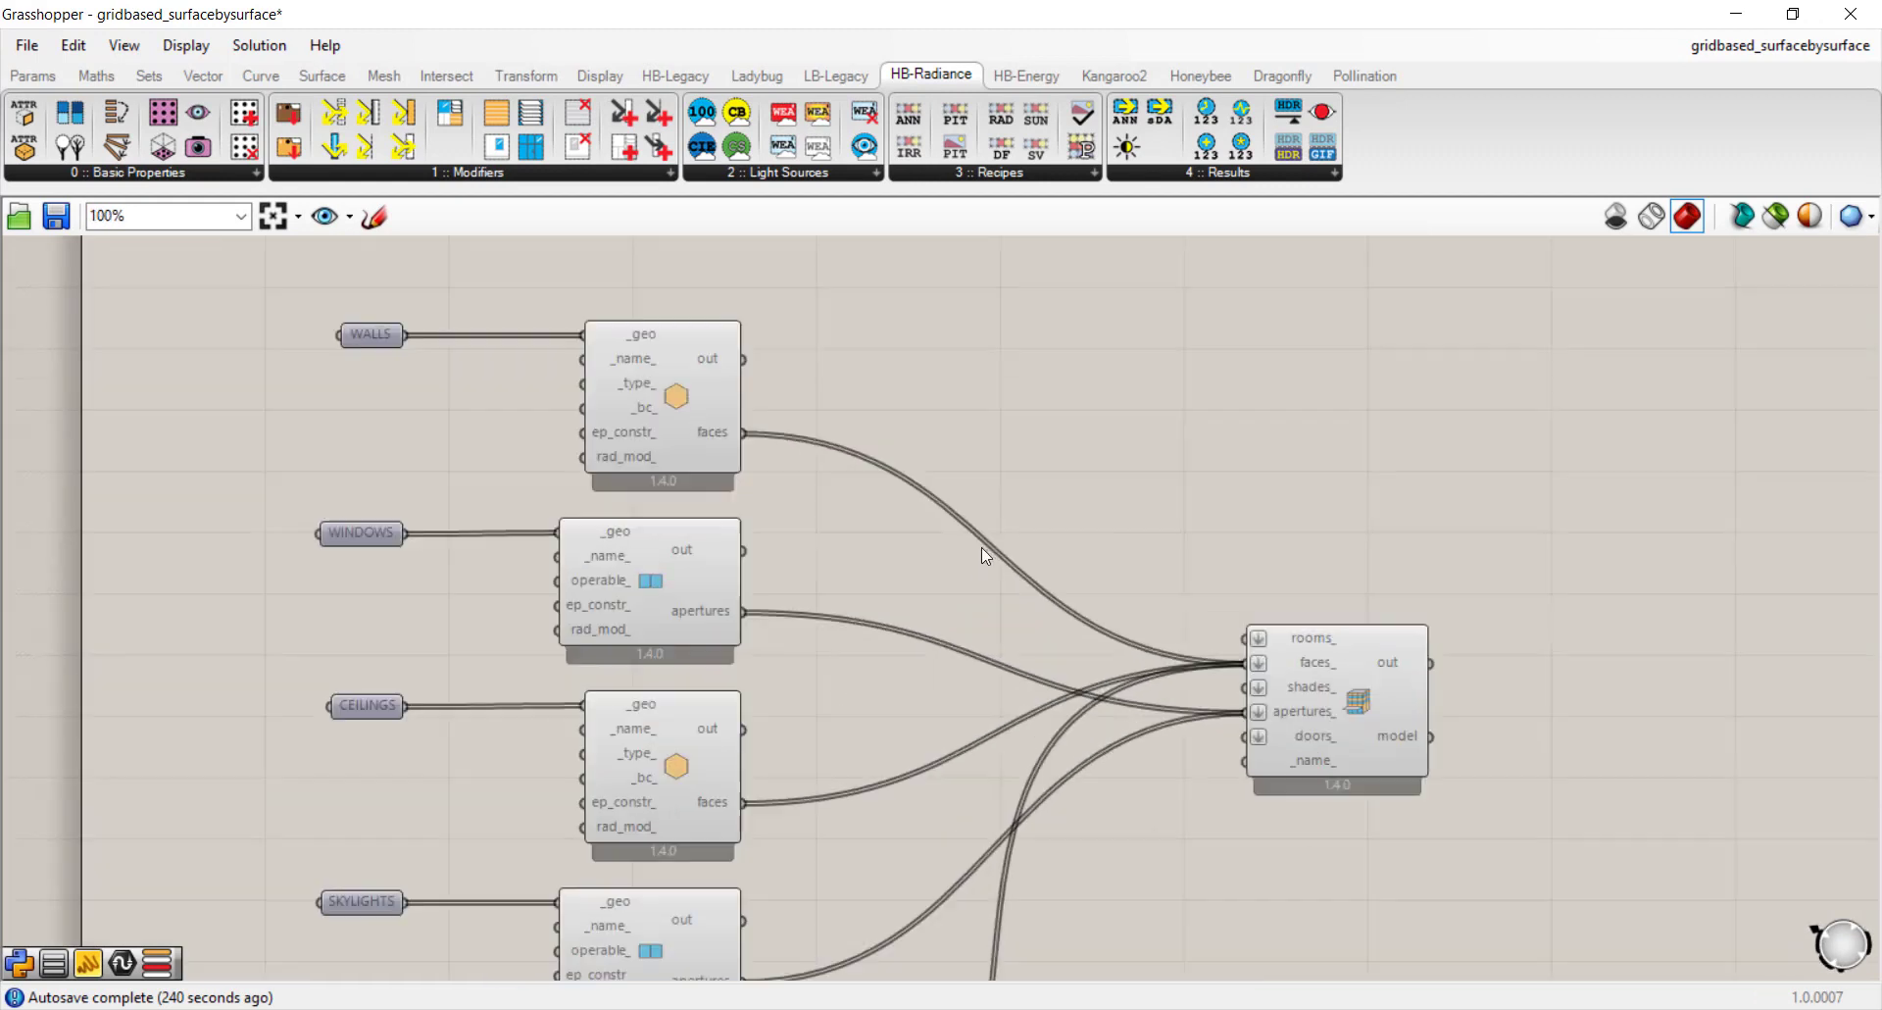
pyautogui.scroll(-2, 974, 550)
pyautogui.moveTo(886, 655); pyautogui.dragTo(892, 586, button='right')
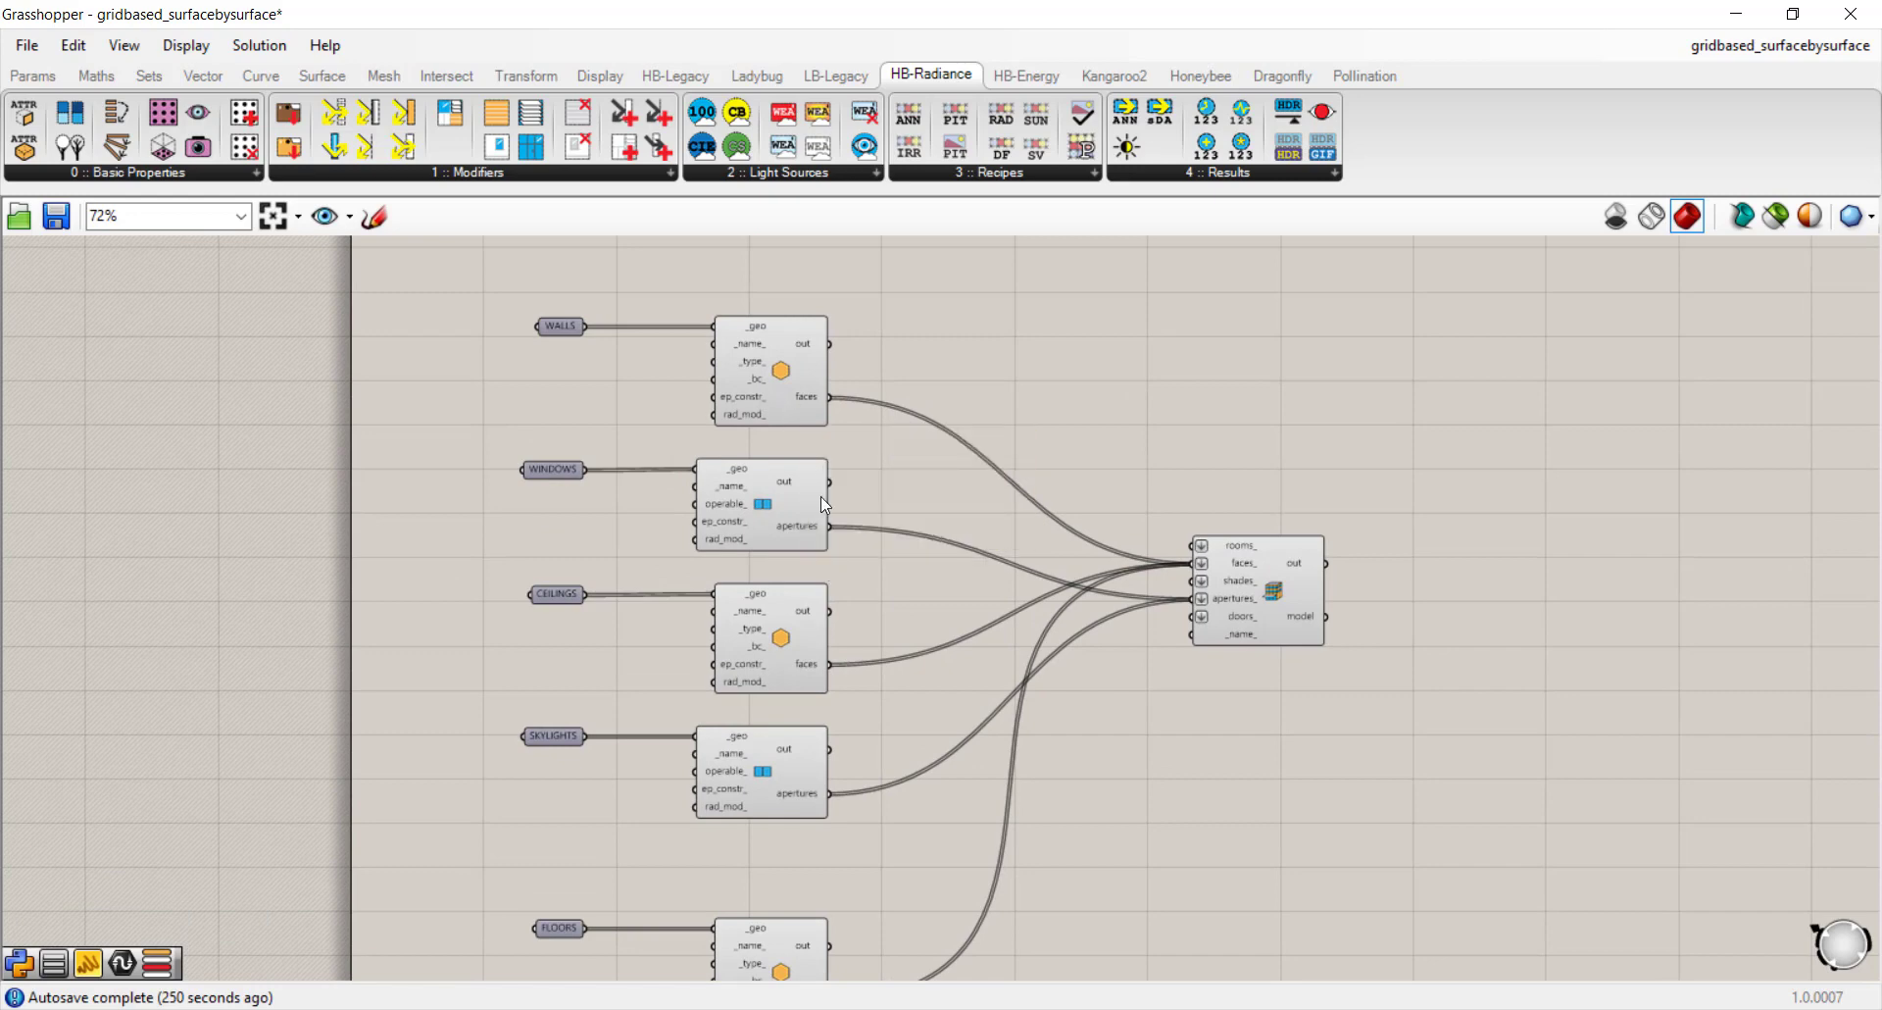
pyautogui.moveTo(791, 710); pyautogui.dragTo(809, 451, button='right')
pyautogui.scroll(-1, 828, 594)
# - Center the room-by-room definition and zoom in on its Room from Solid component
pyautogui.moveTo(827, 593); pyautogui.dragTo(824, 487, button='right')
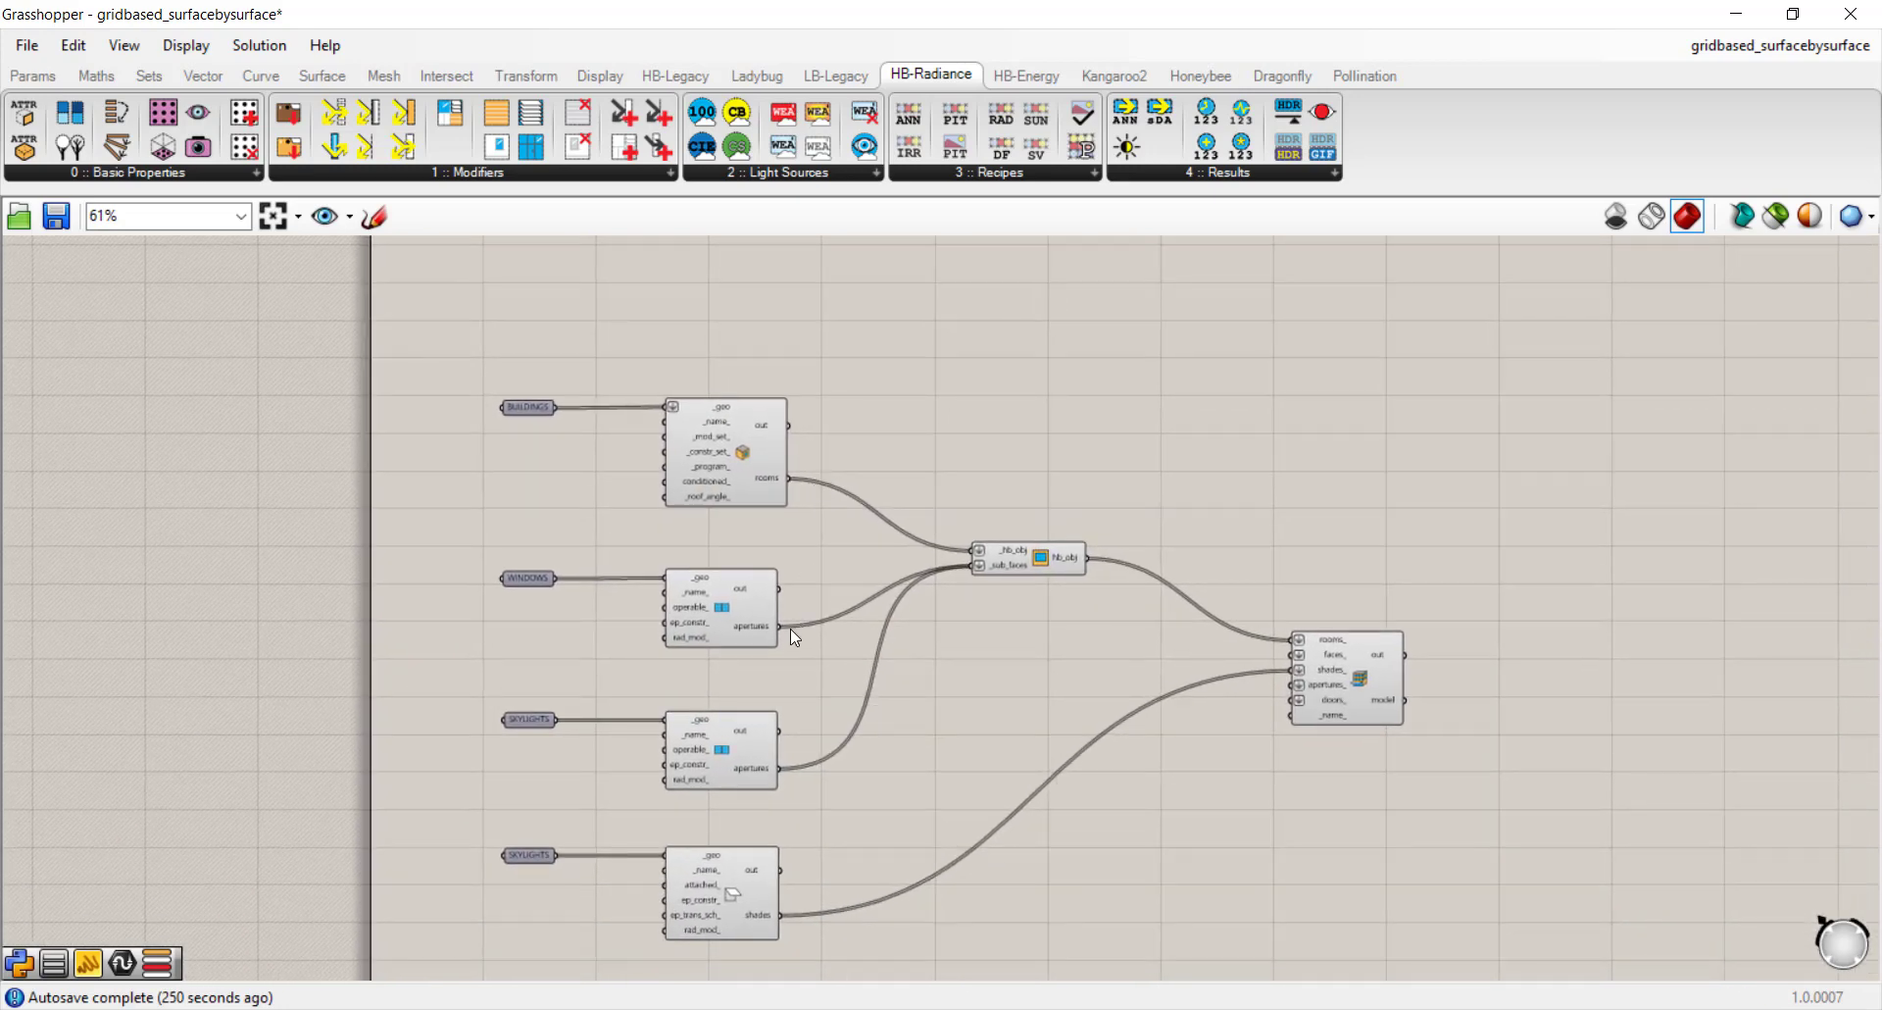
pyautogui.scroll(1, 769, 702)
pyautogui.moveTo(752, 911); pyautogui.dragTo(735, 856, button='right')
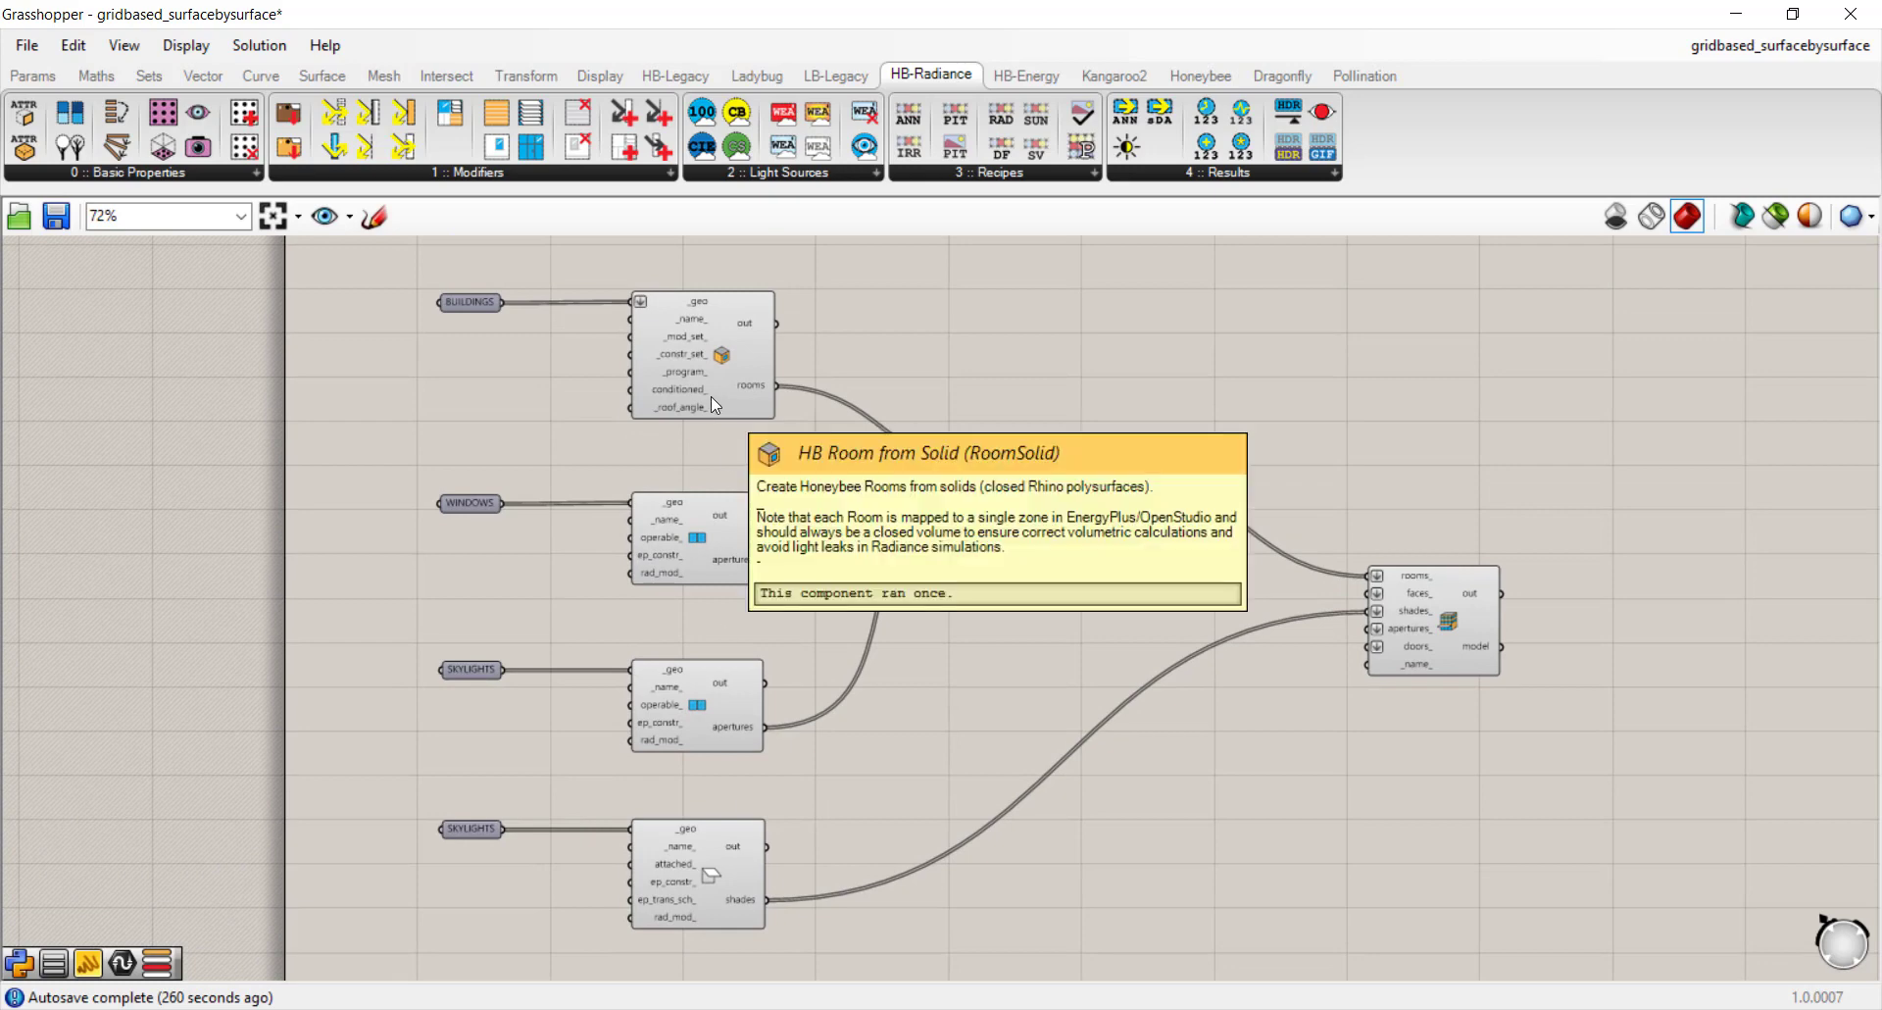
pyautogui.scroll(4, 709, 338)
pyautogui.moveTo(745, 439); pyautogui.dragTo(821, 528, button='right')
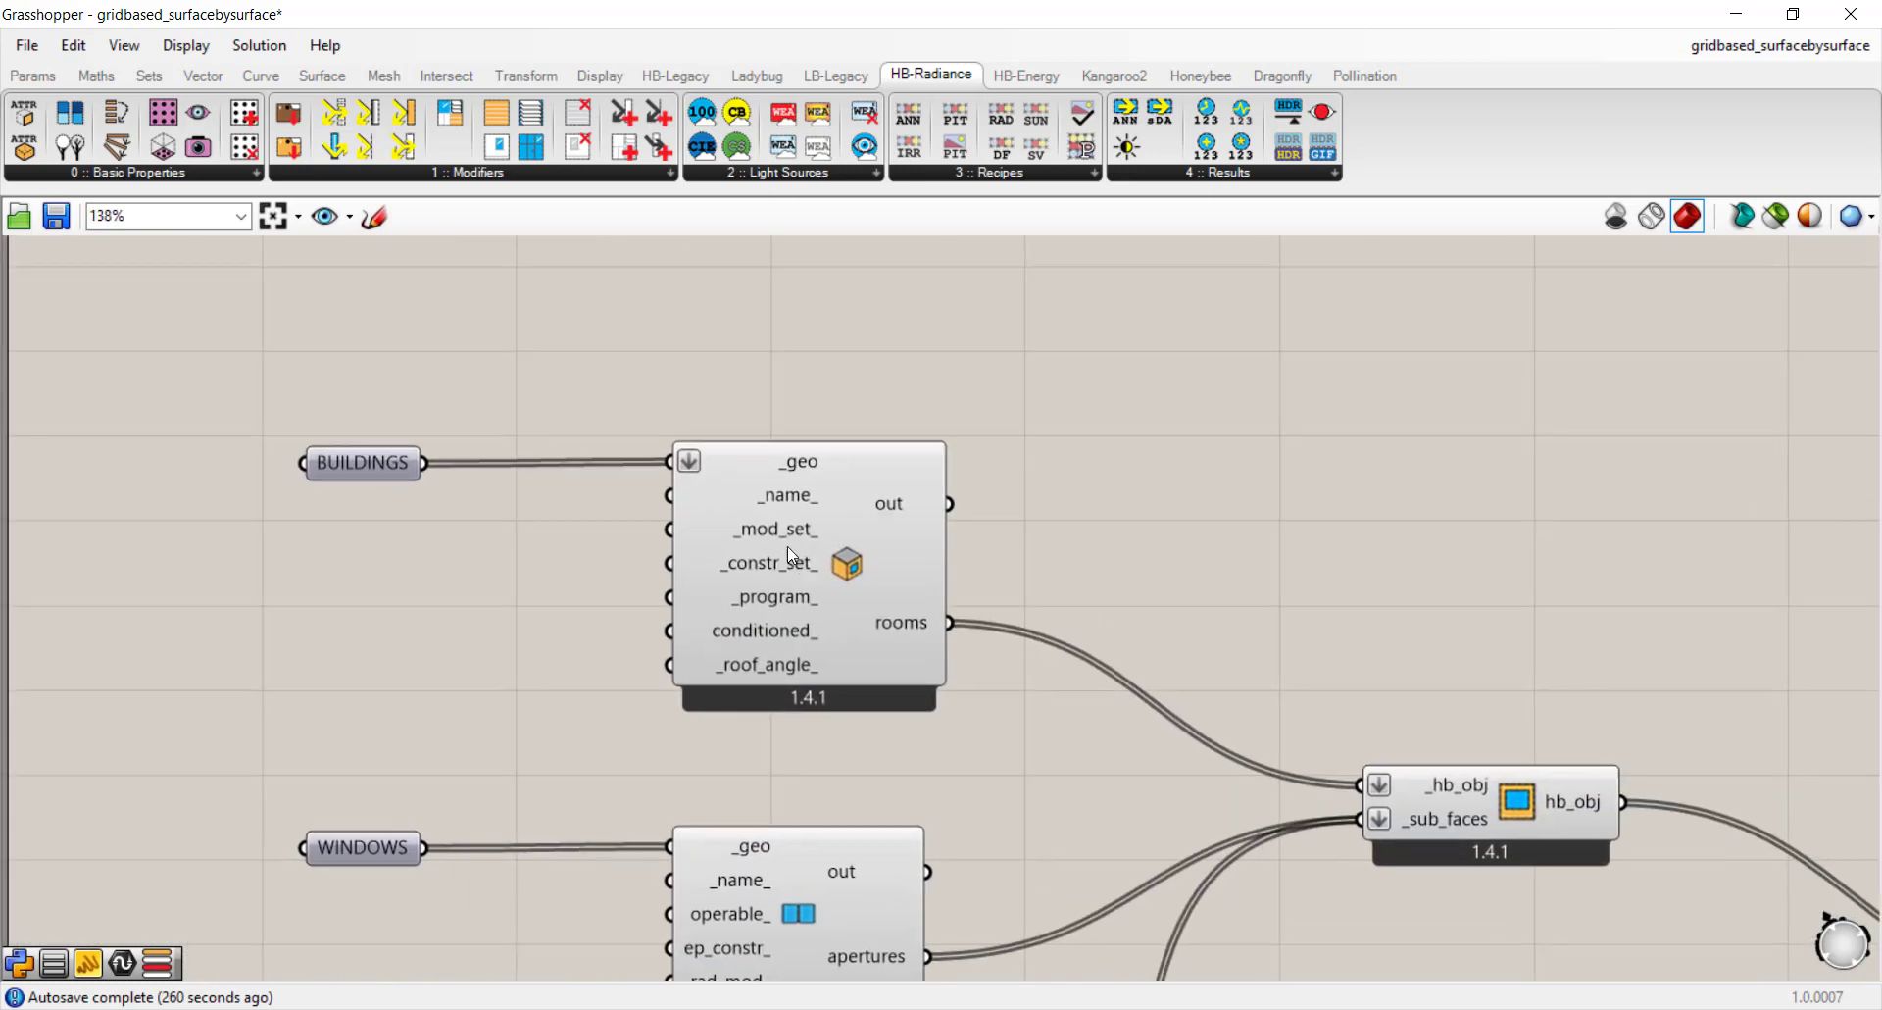
pyautogui.moveTo(852, 568)
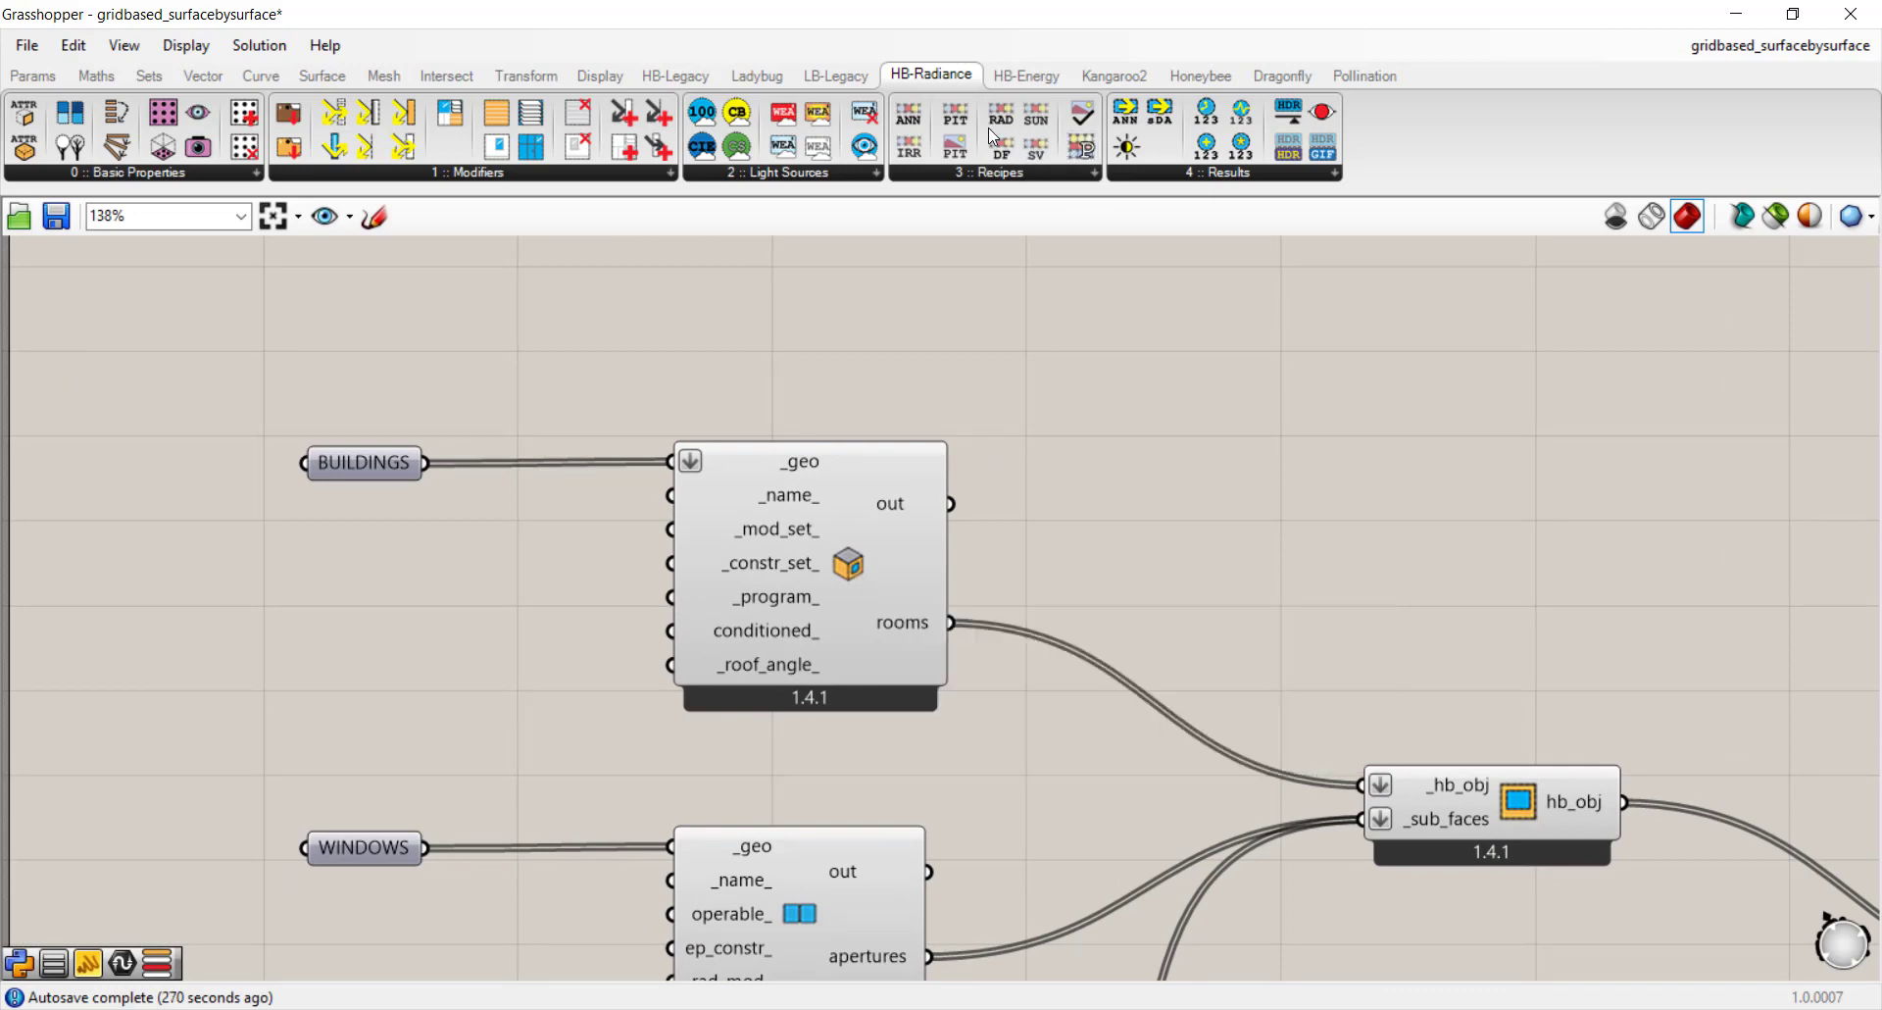
# - Show the Honeybee Create component list and select the Room from Solid component and BUILDINGS parameter
pyautogui.click(1186, 79)
pyautogui.click(280, 174)
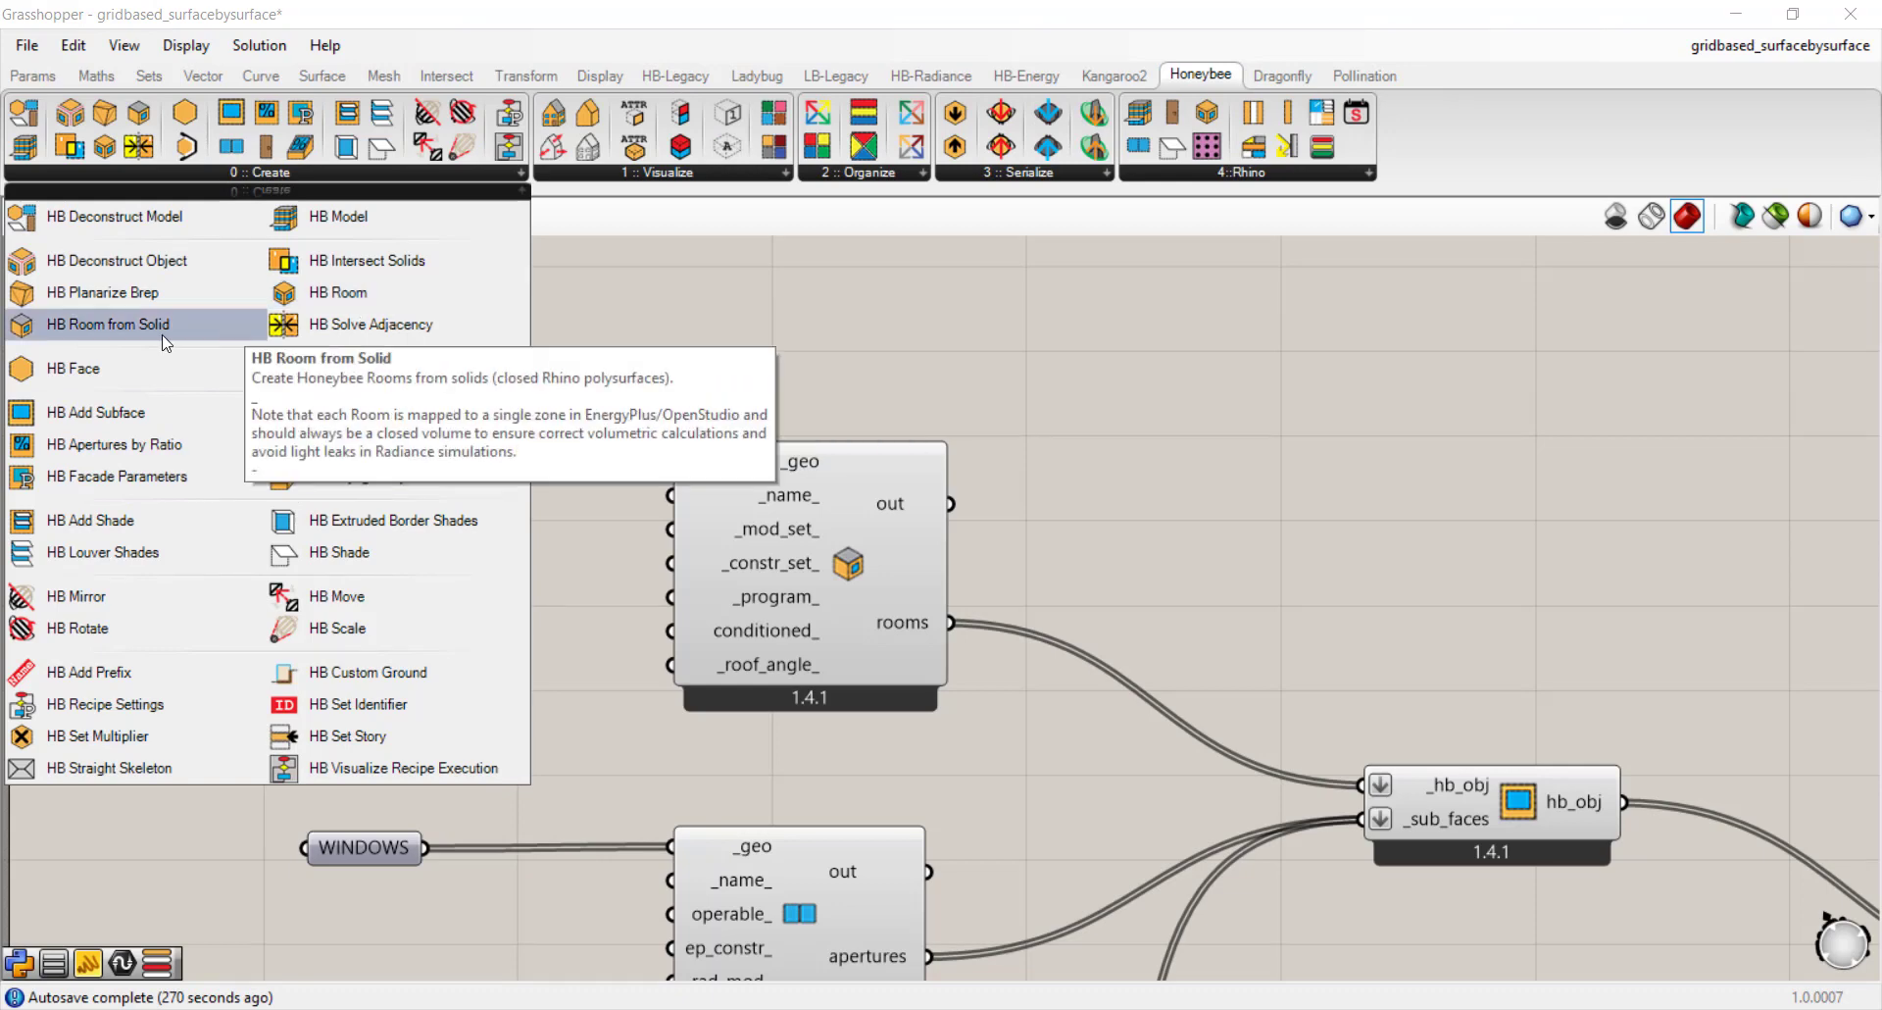
pyautogui.click(898, 568)
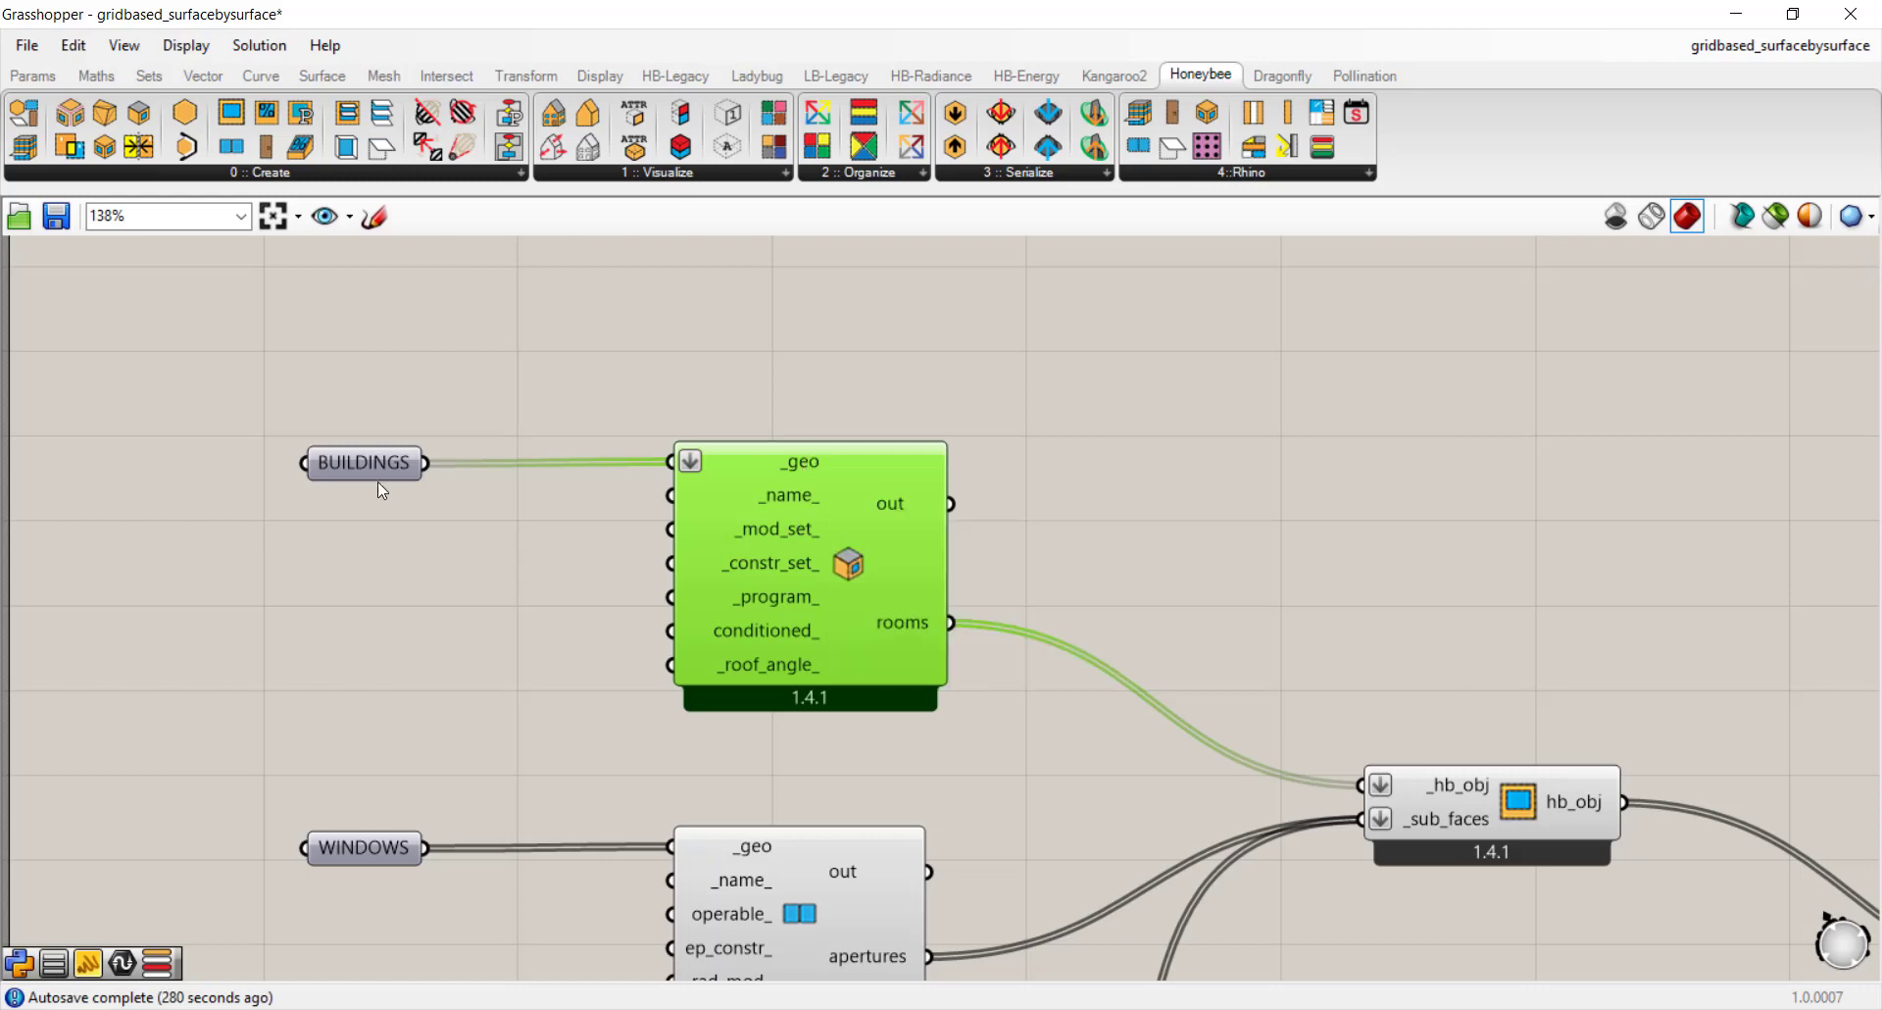
pyautogui.click(350, 476)
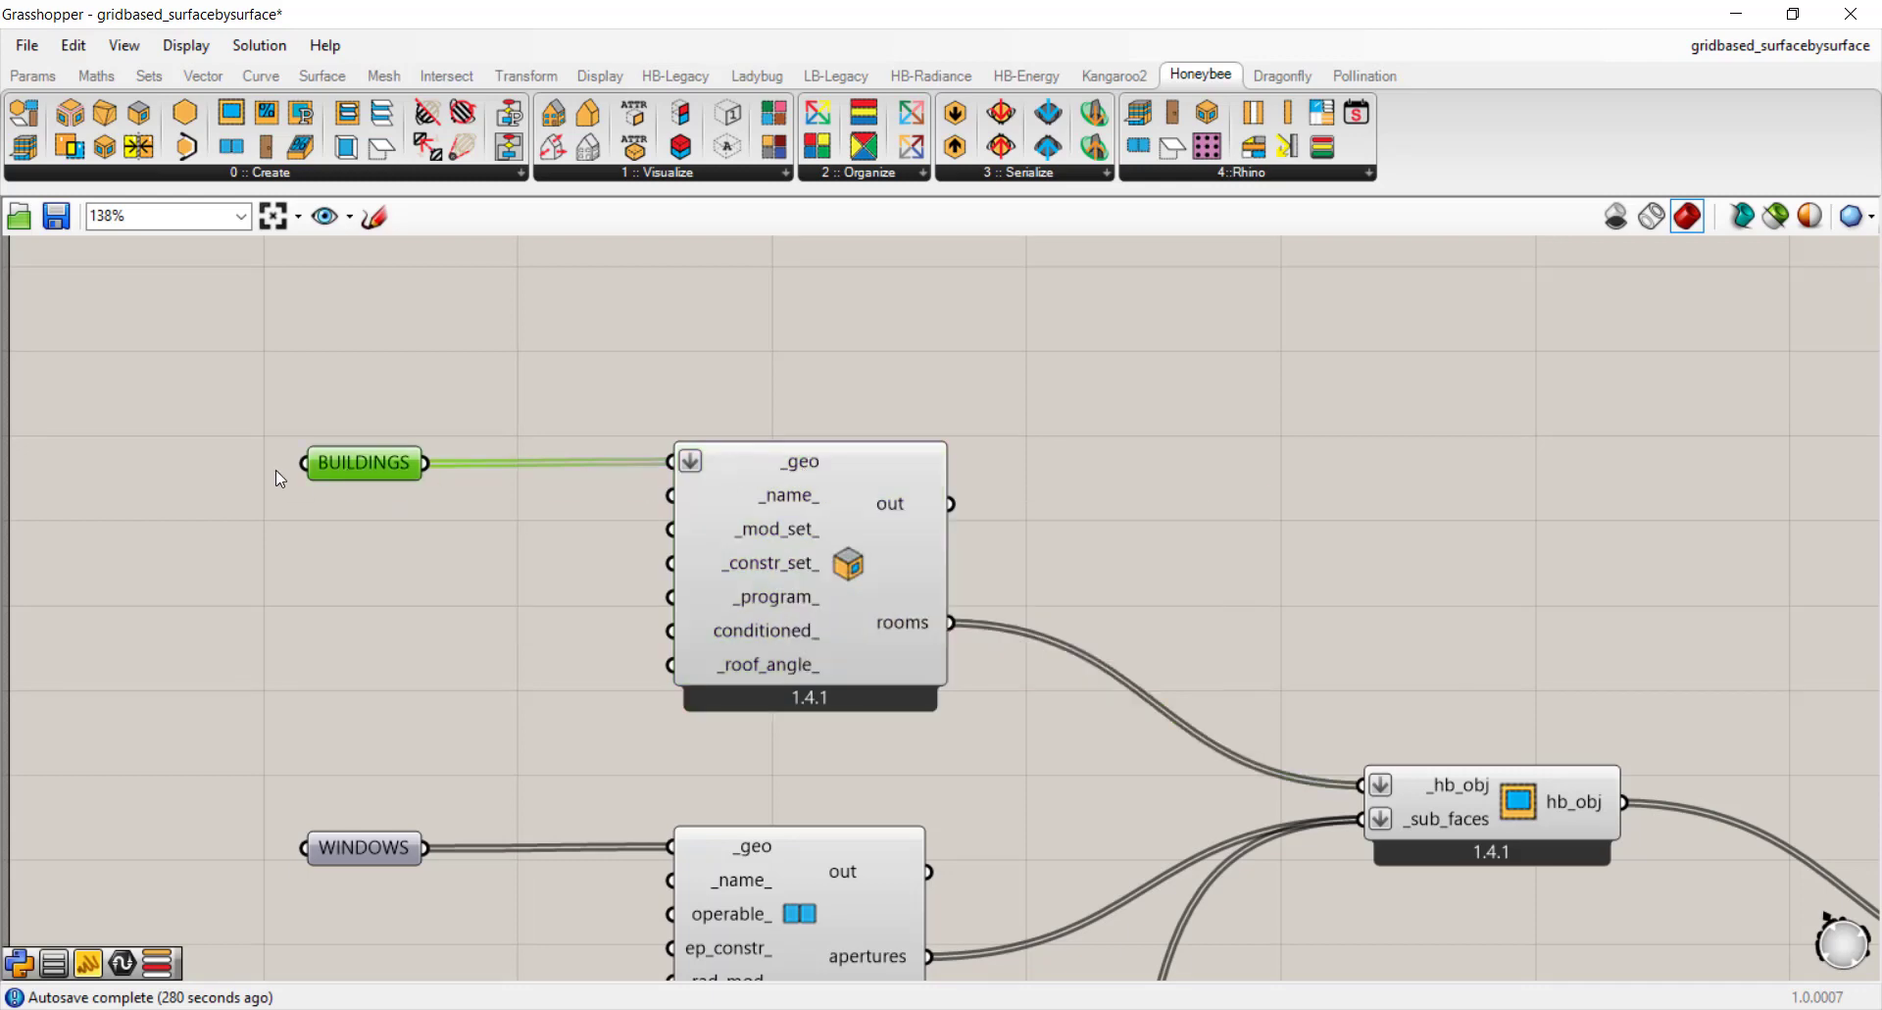
# - Add a temporary Geometry parameter named Building via canvas search, then delete it
pyautogui.doubleClick(382, 388)
pyautogui.write('Geome')
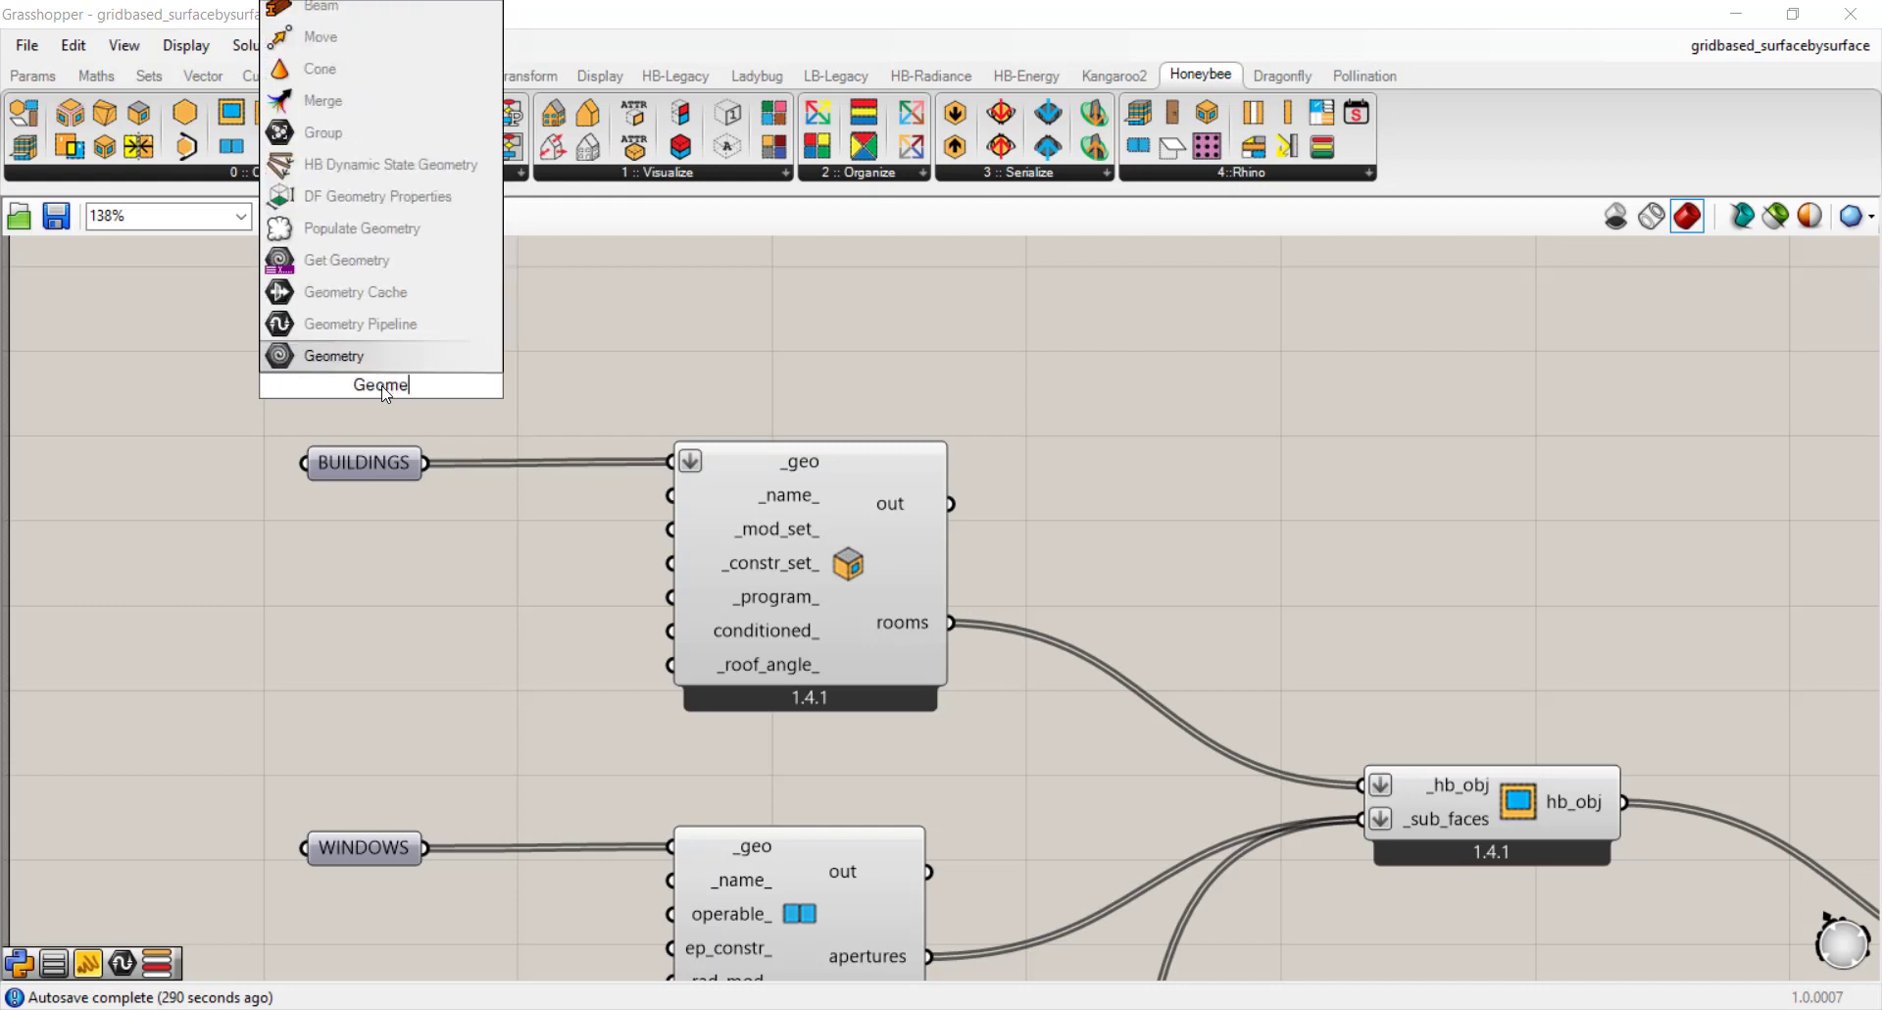
pyautogui.click(407, 355)
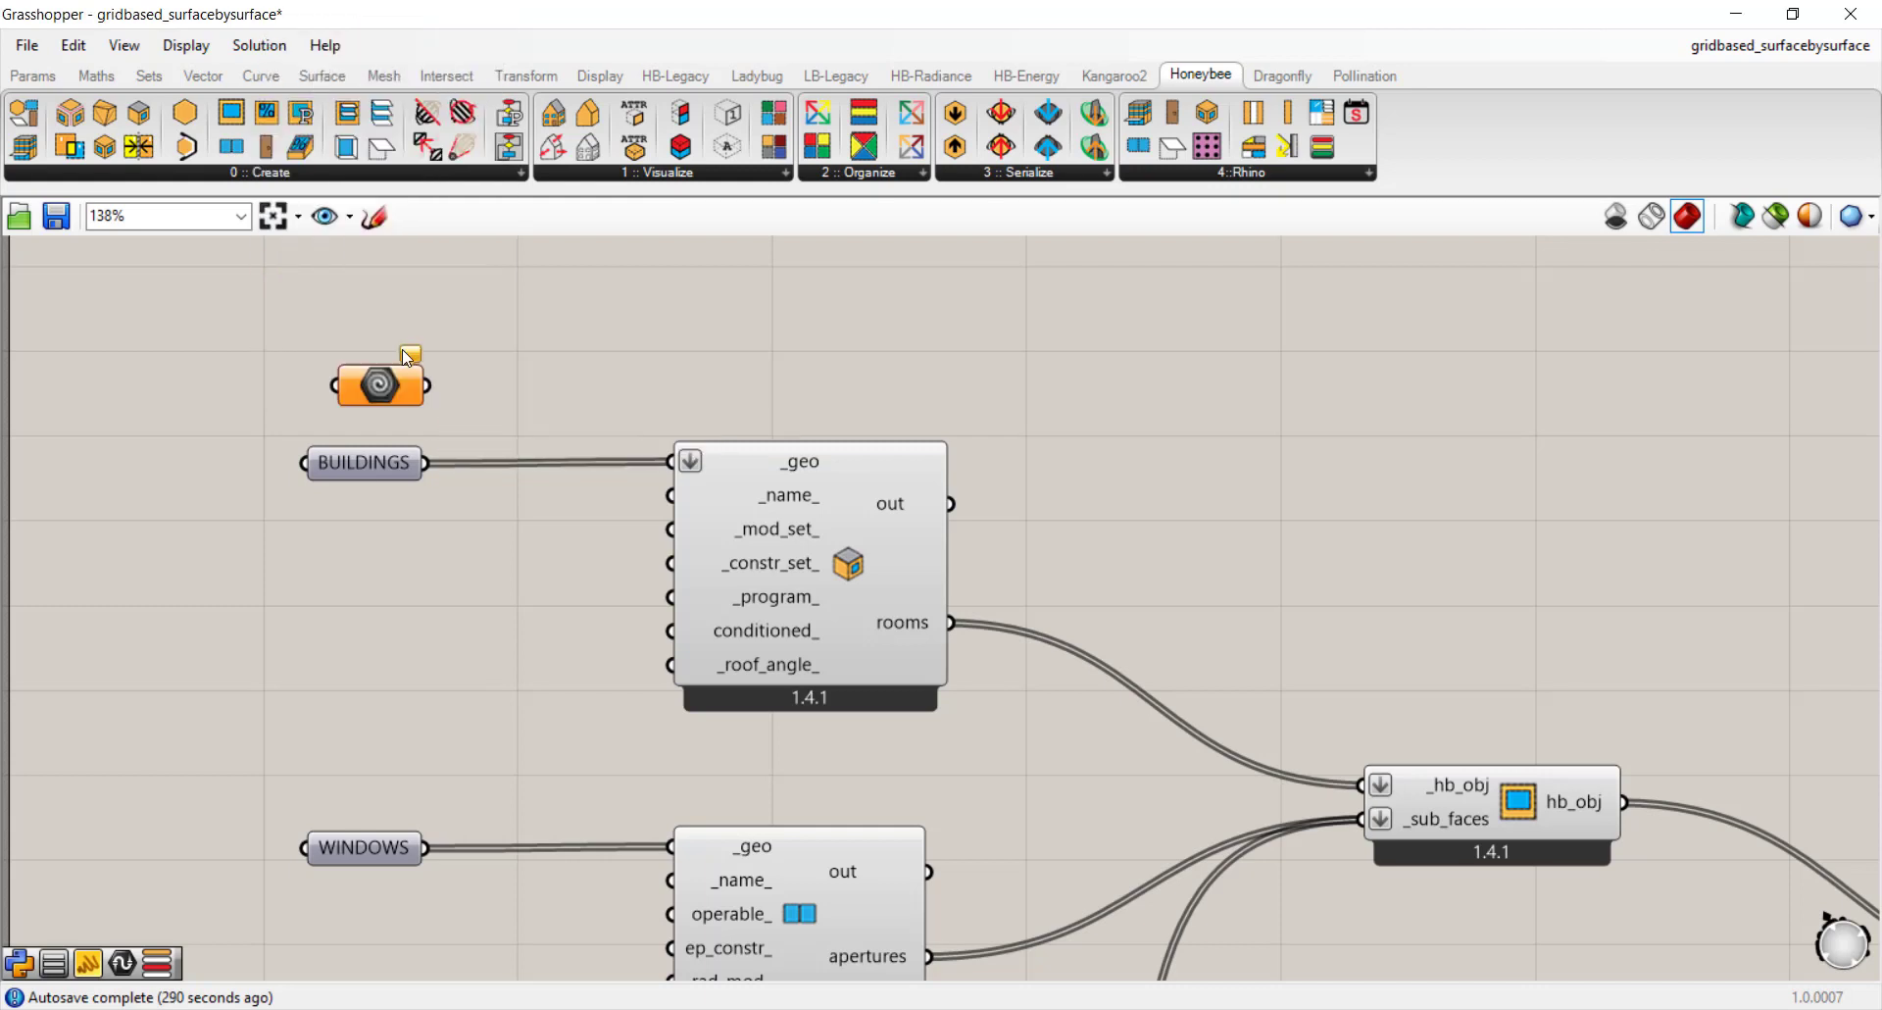
pyautogui.rightClick(389, 402)
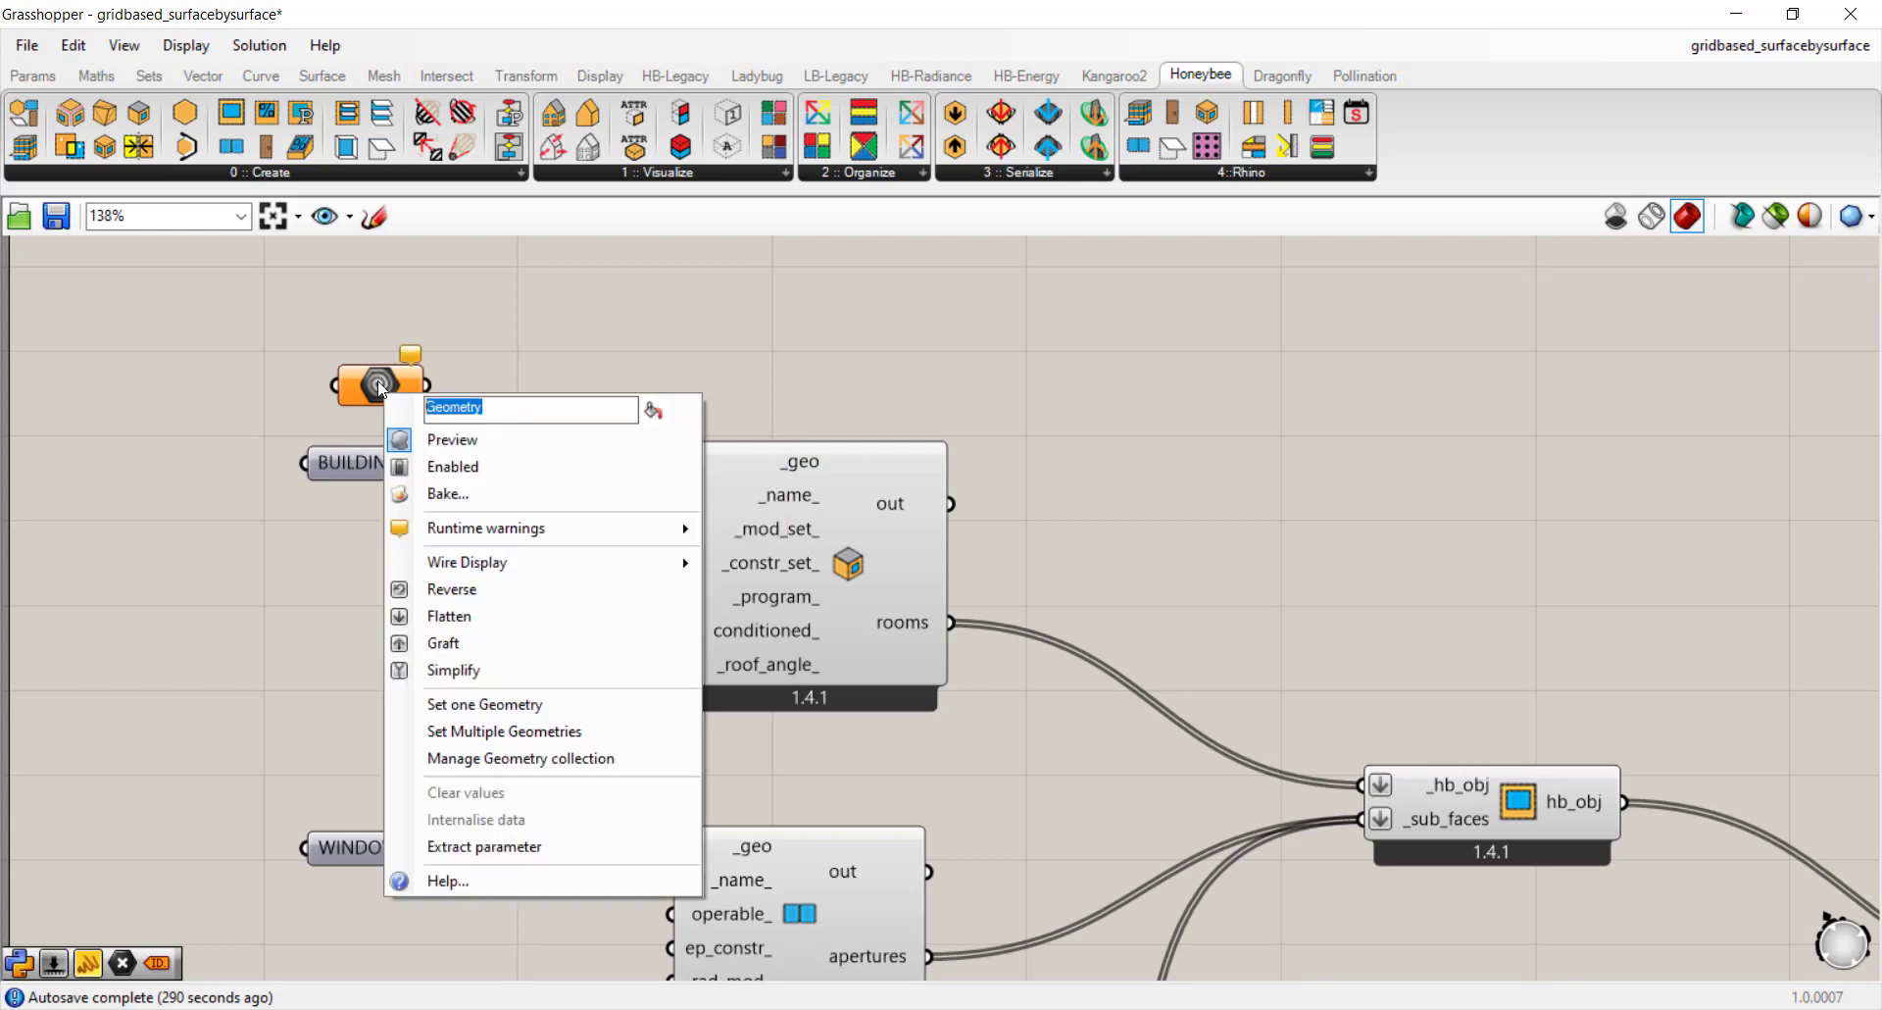
pyautogui.write('Building')
pyautogui.click(652, 412)
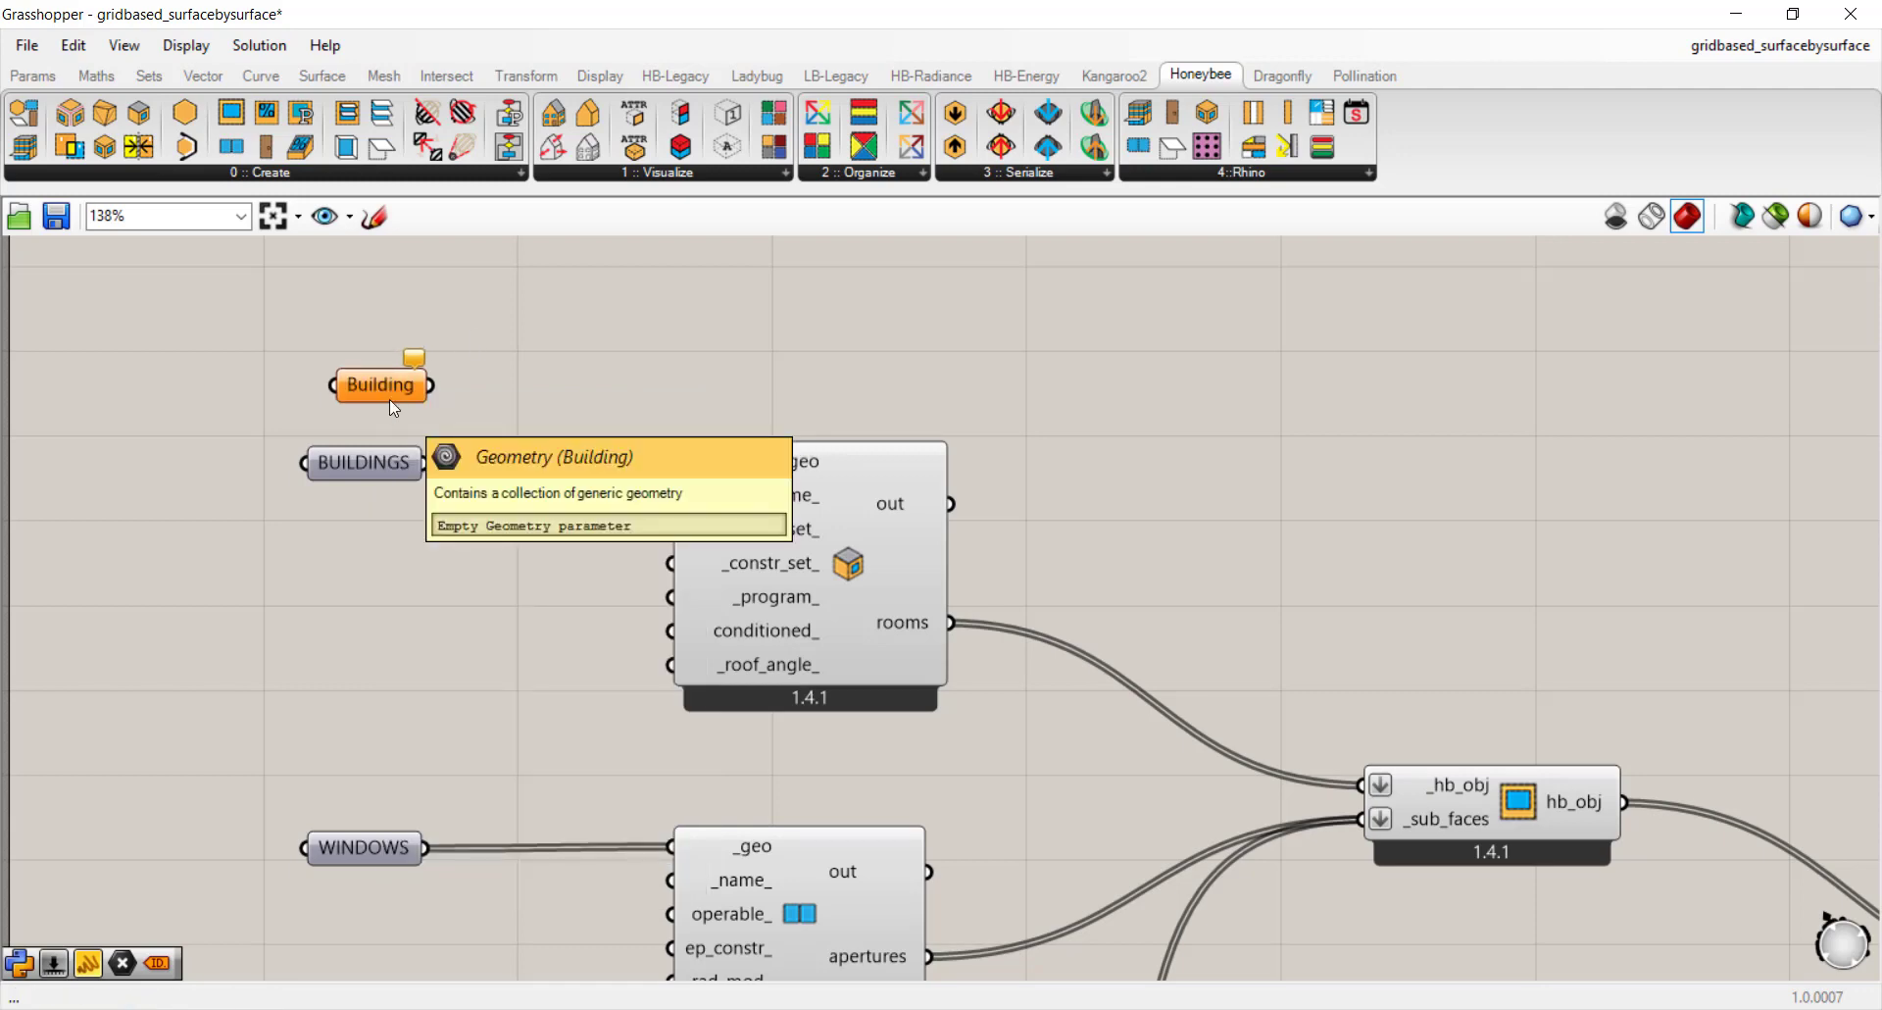
pyautogui.click(361, 466)
pyautogui.click(387, 643)
pyautogui.moveTo(494, 337); pyautogui.dragTo(196, 425)
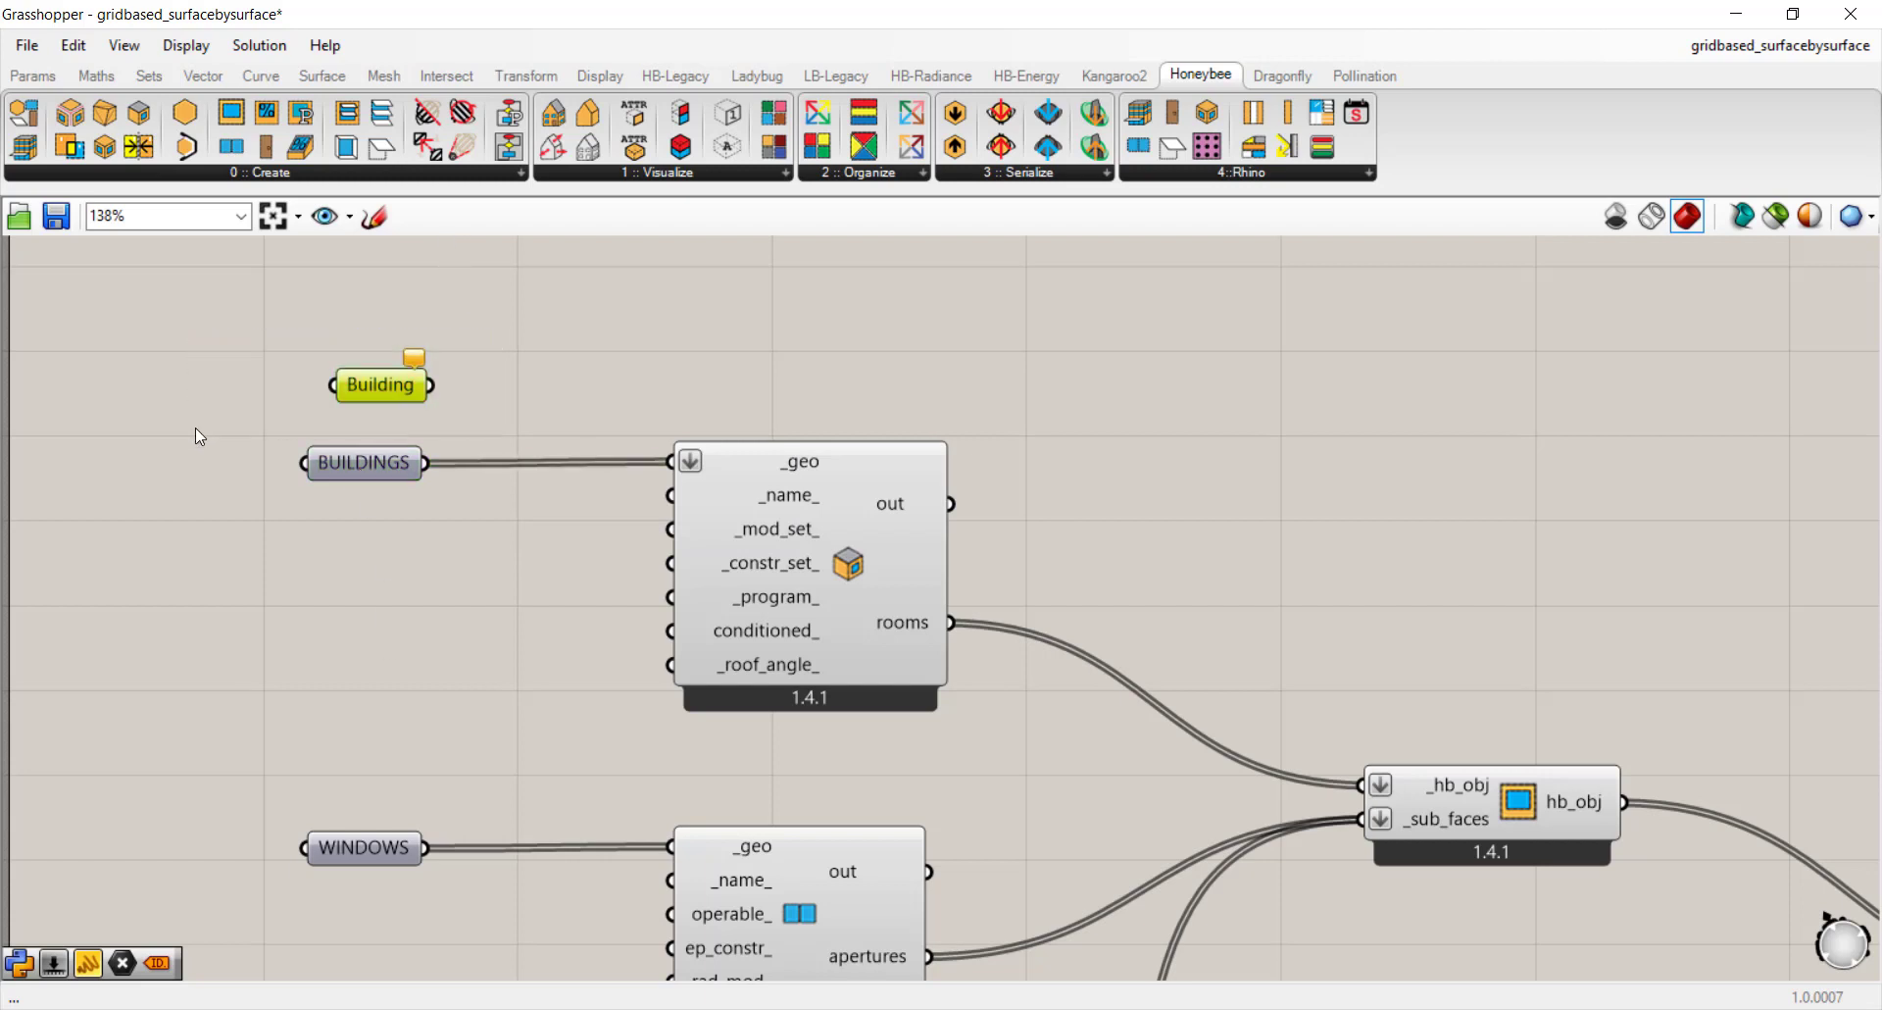
pyautogui.press('Delete')
# - Pan down the room definition to reveal both SKYLIGHTS aperture components
pyautogui.moveTo(649, 673); pyautogui.dragTo(668, 540, button='right')
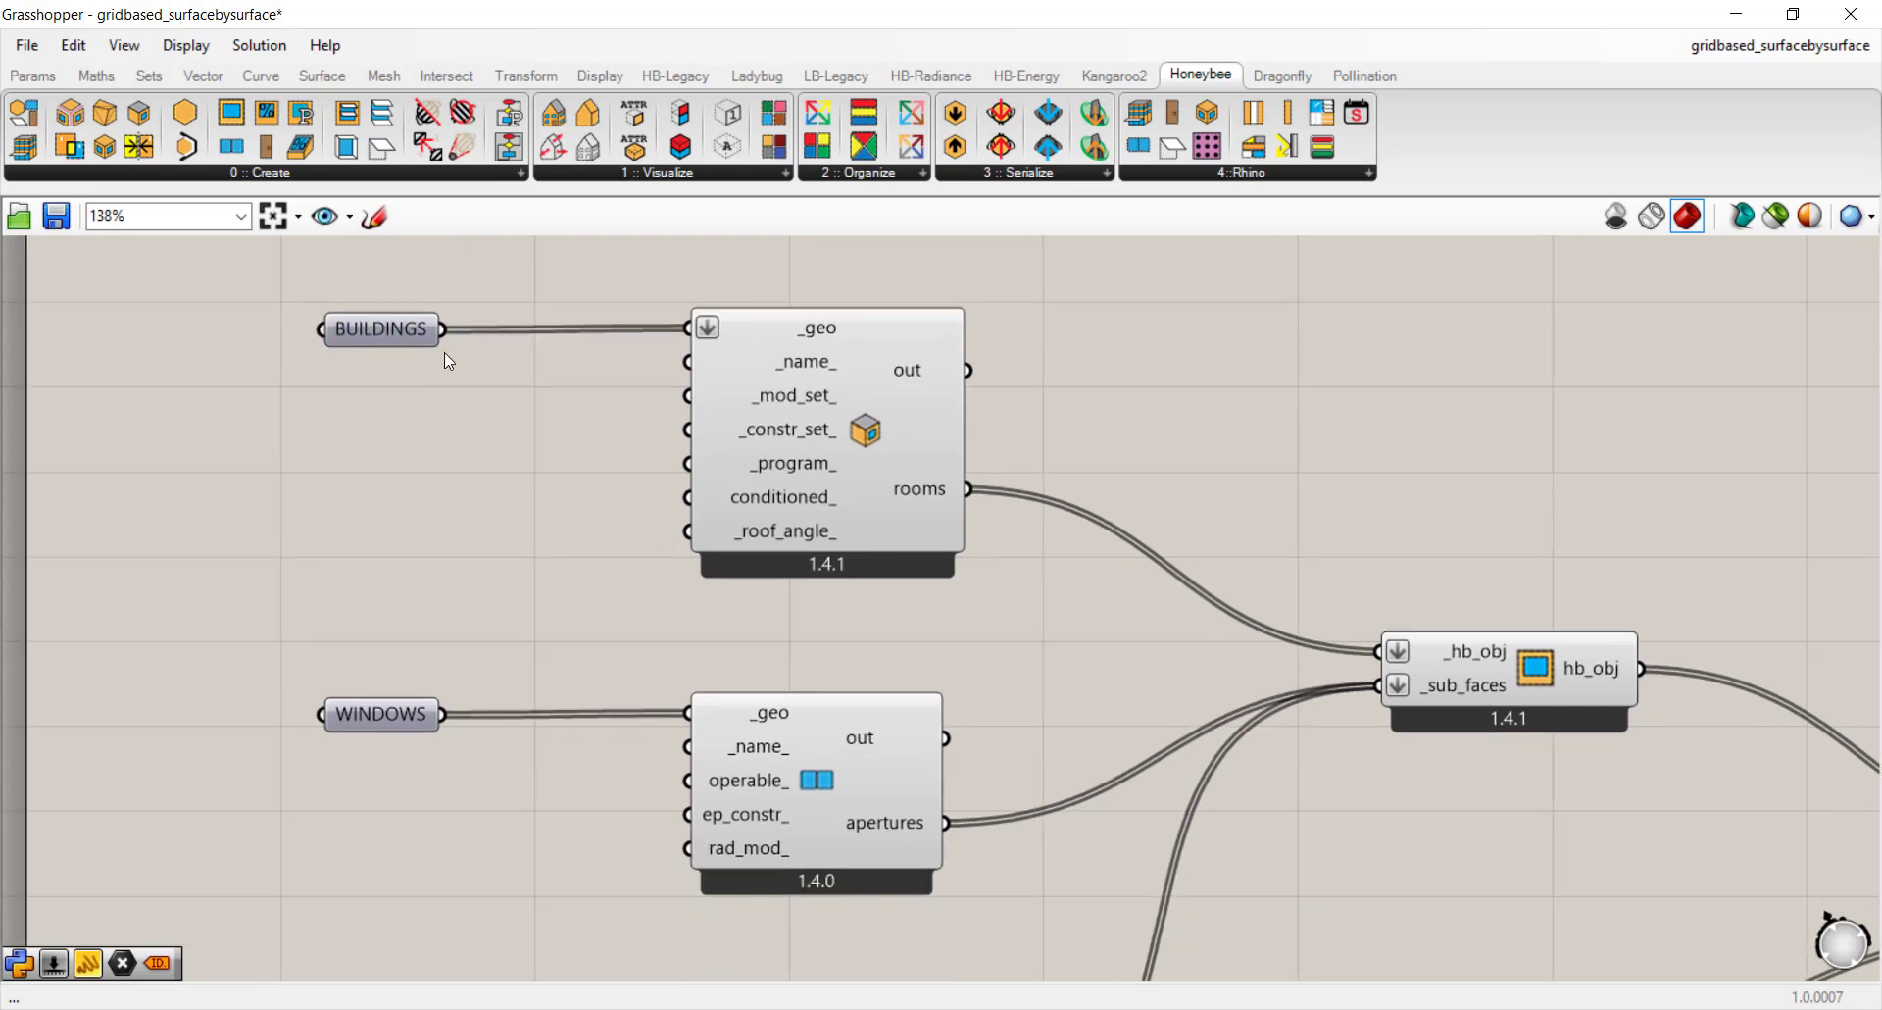
pyautogui.click(384, 339)
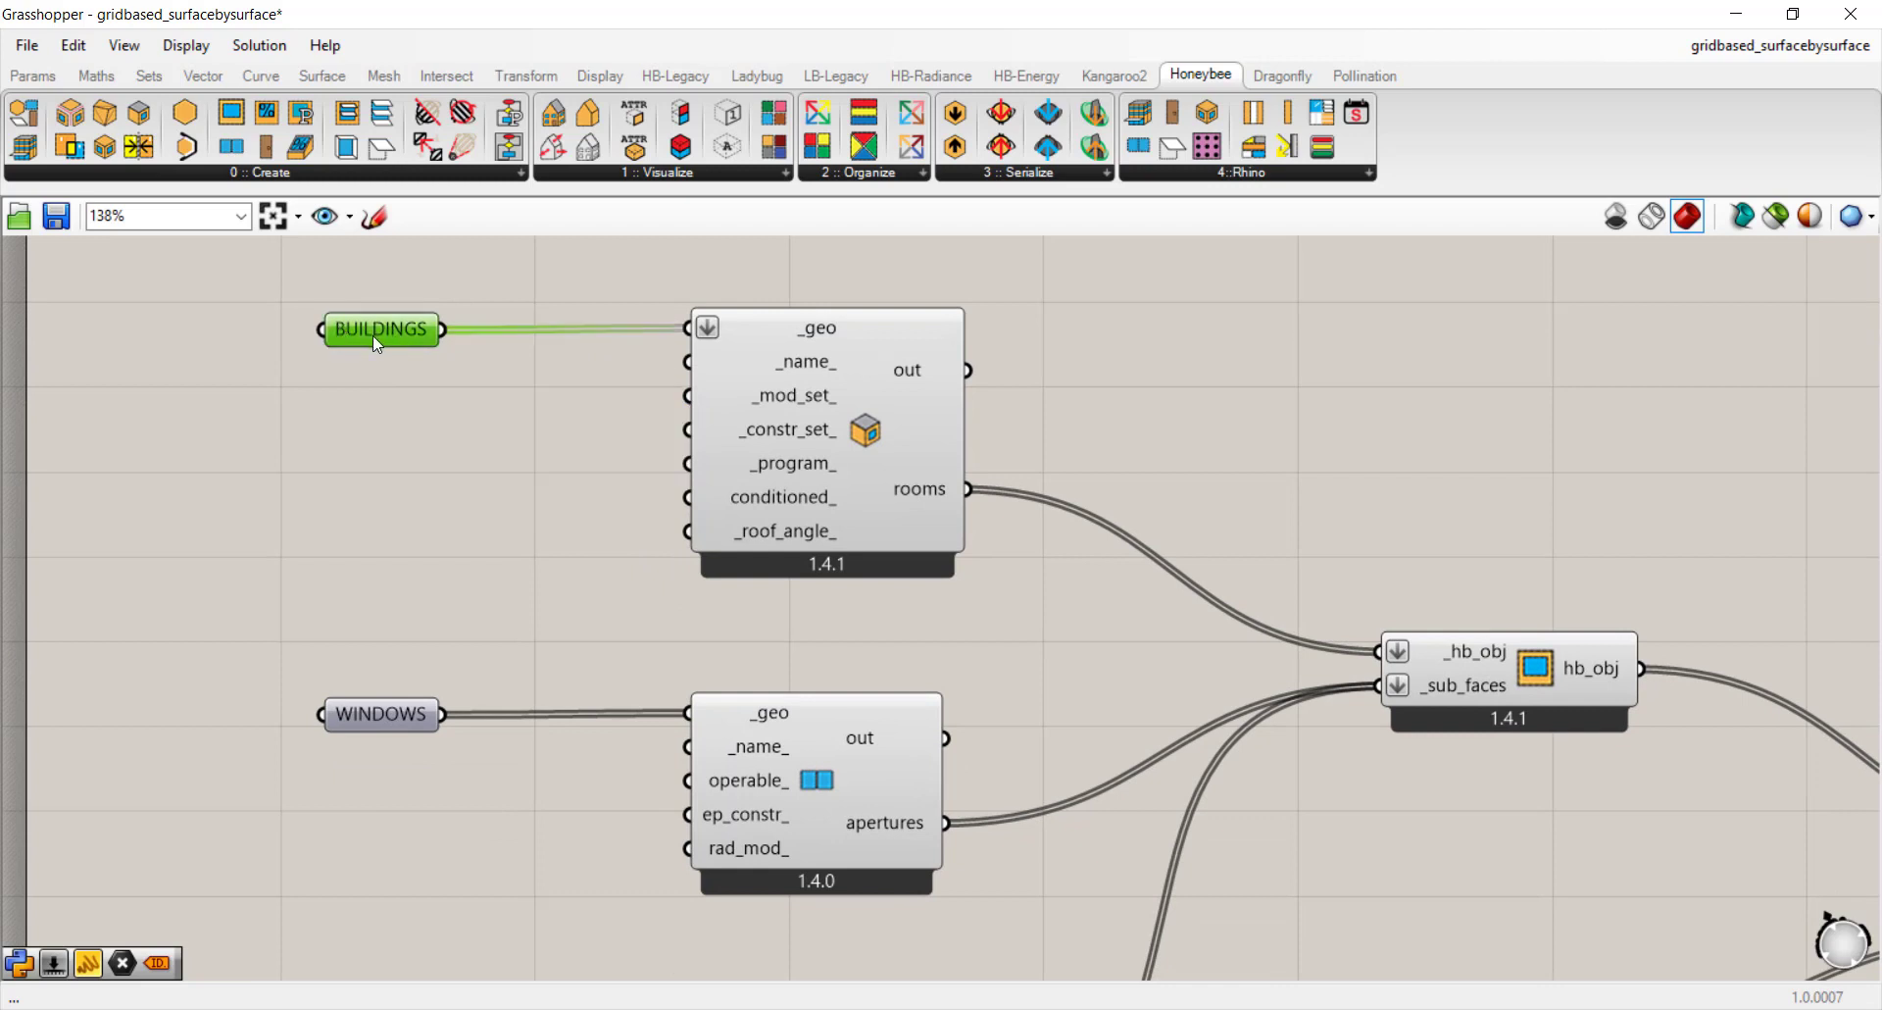
pyautogui.click(416, 520)
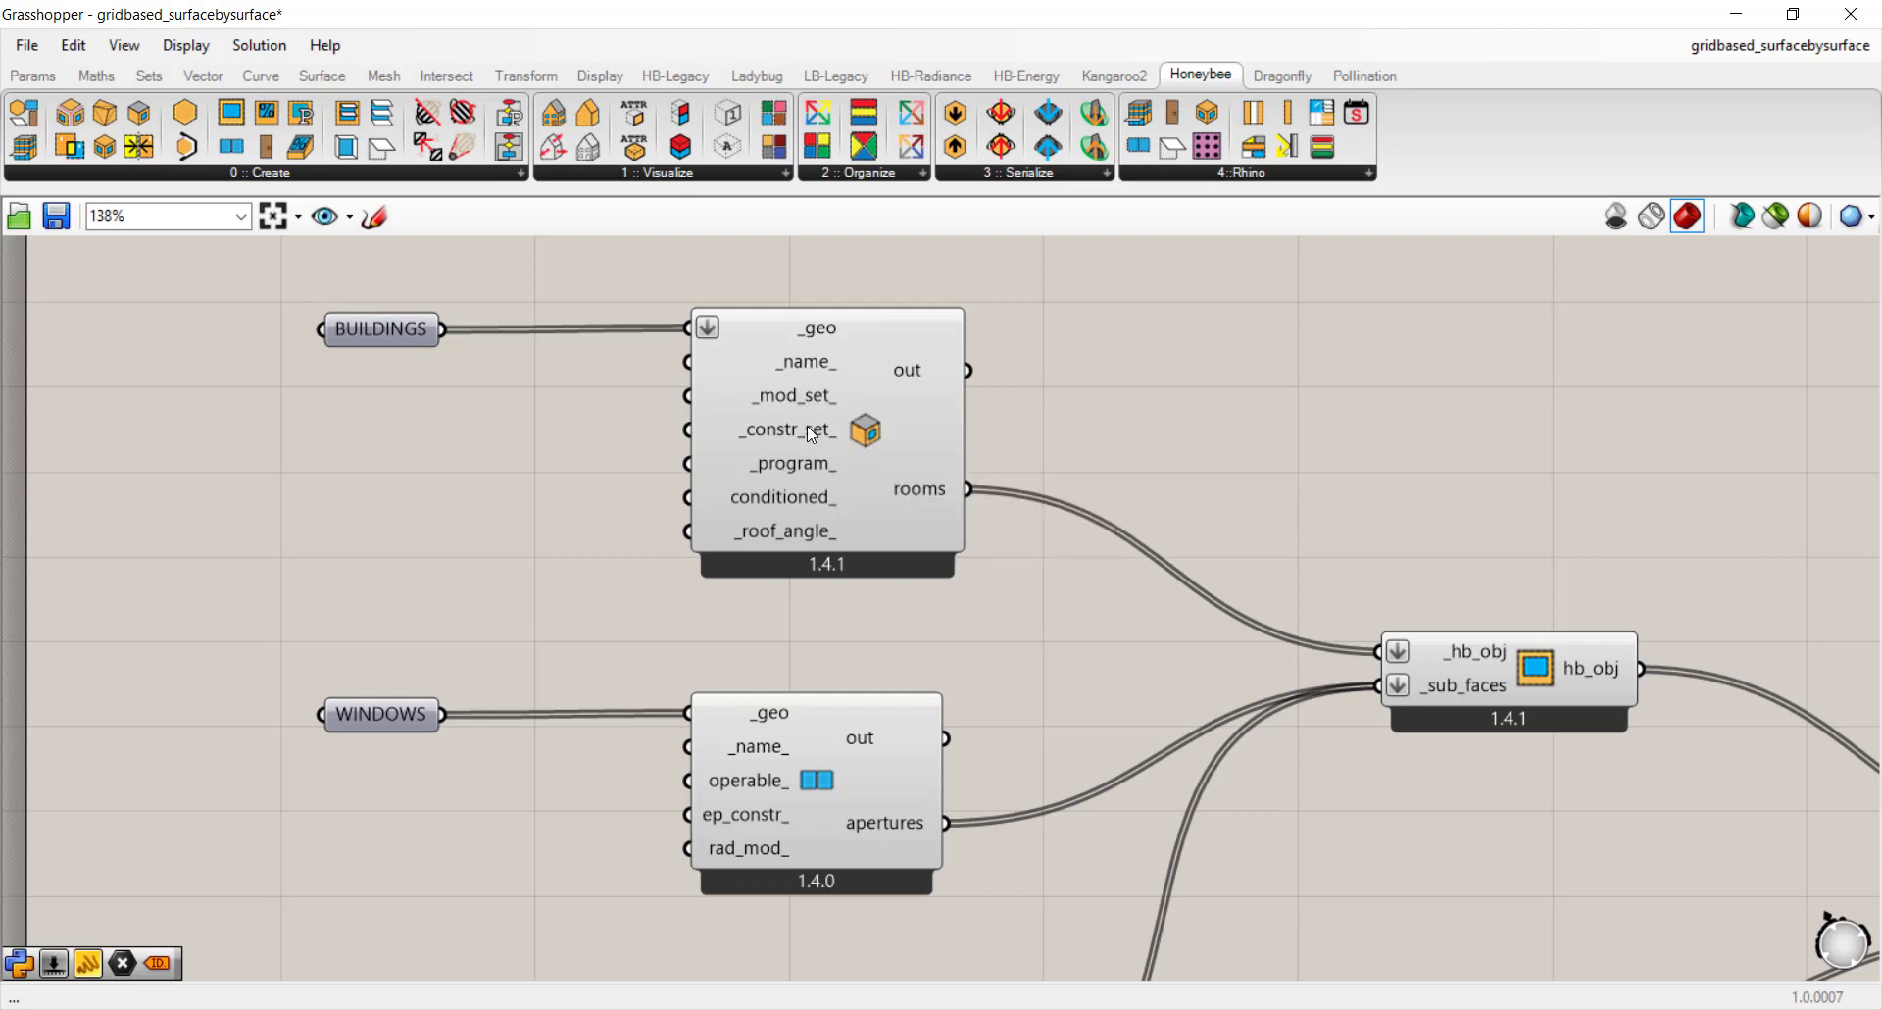
pyautogui.moveTo(880, 760); pyautogui.dragTo(887, 730, button='right')
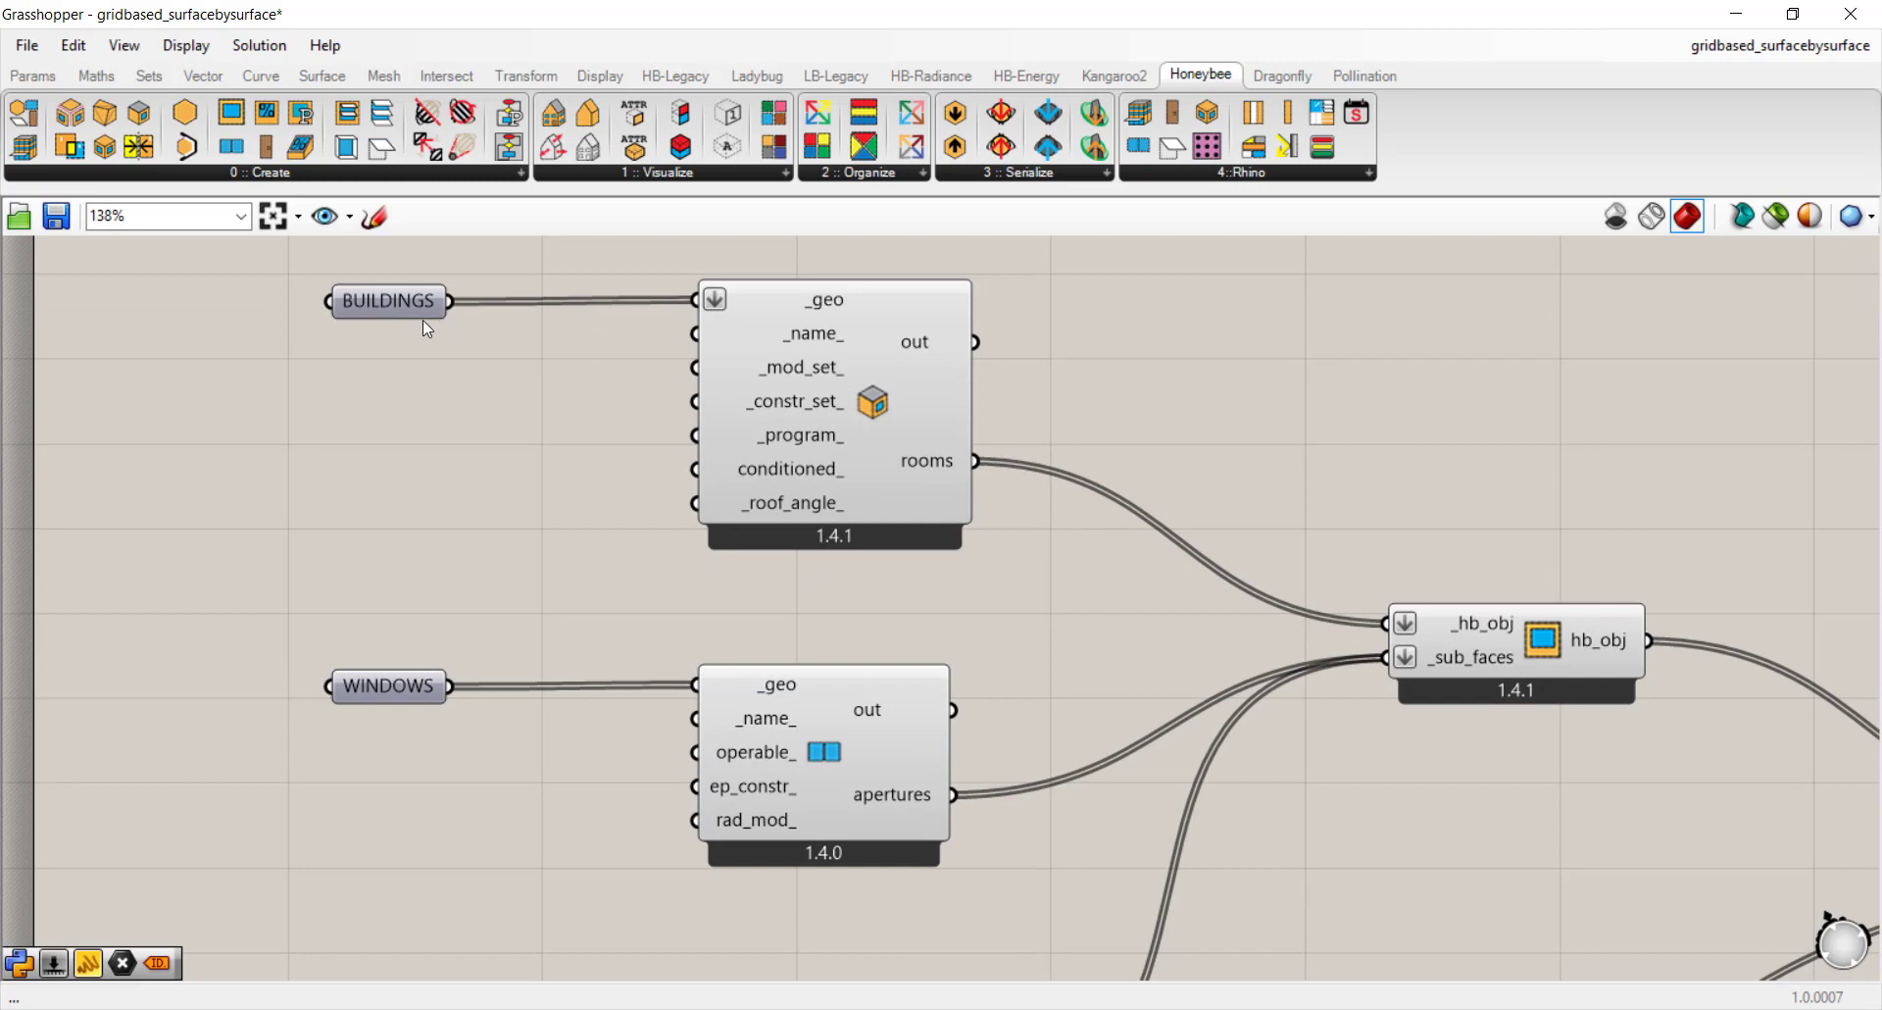
pyautogui.moveTo(388, 321)
pyautogui.moveTo(979, 568); pyautogui.dragTo(969, 409, button='right')
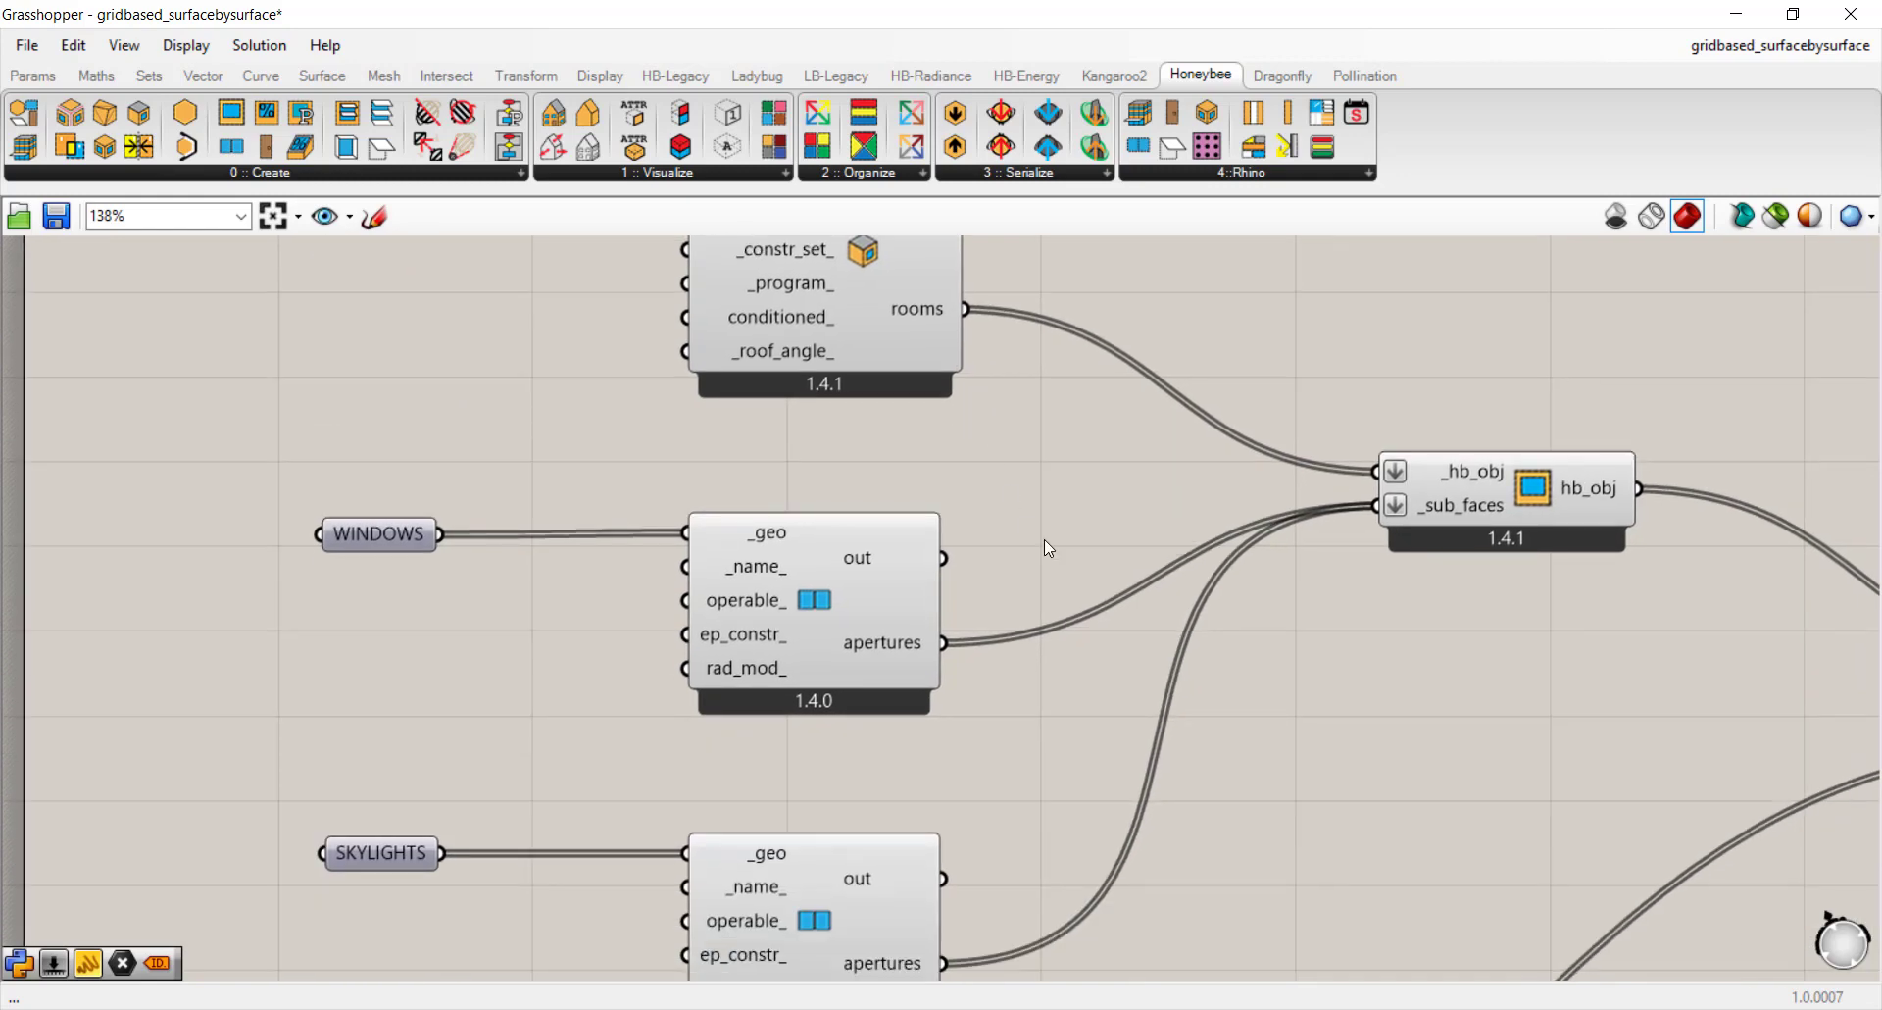
pyautogui.moveTo(1045, 531); pyautogui.dragTo(826, 509, button='right')
pyautogui.scroll(-2, 1029, 428)
pyautogui.click(769, 423)
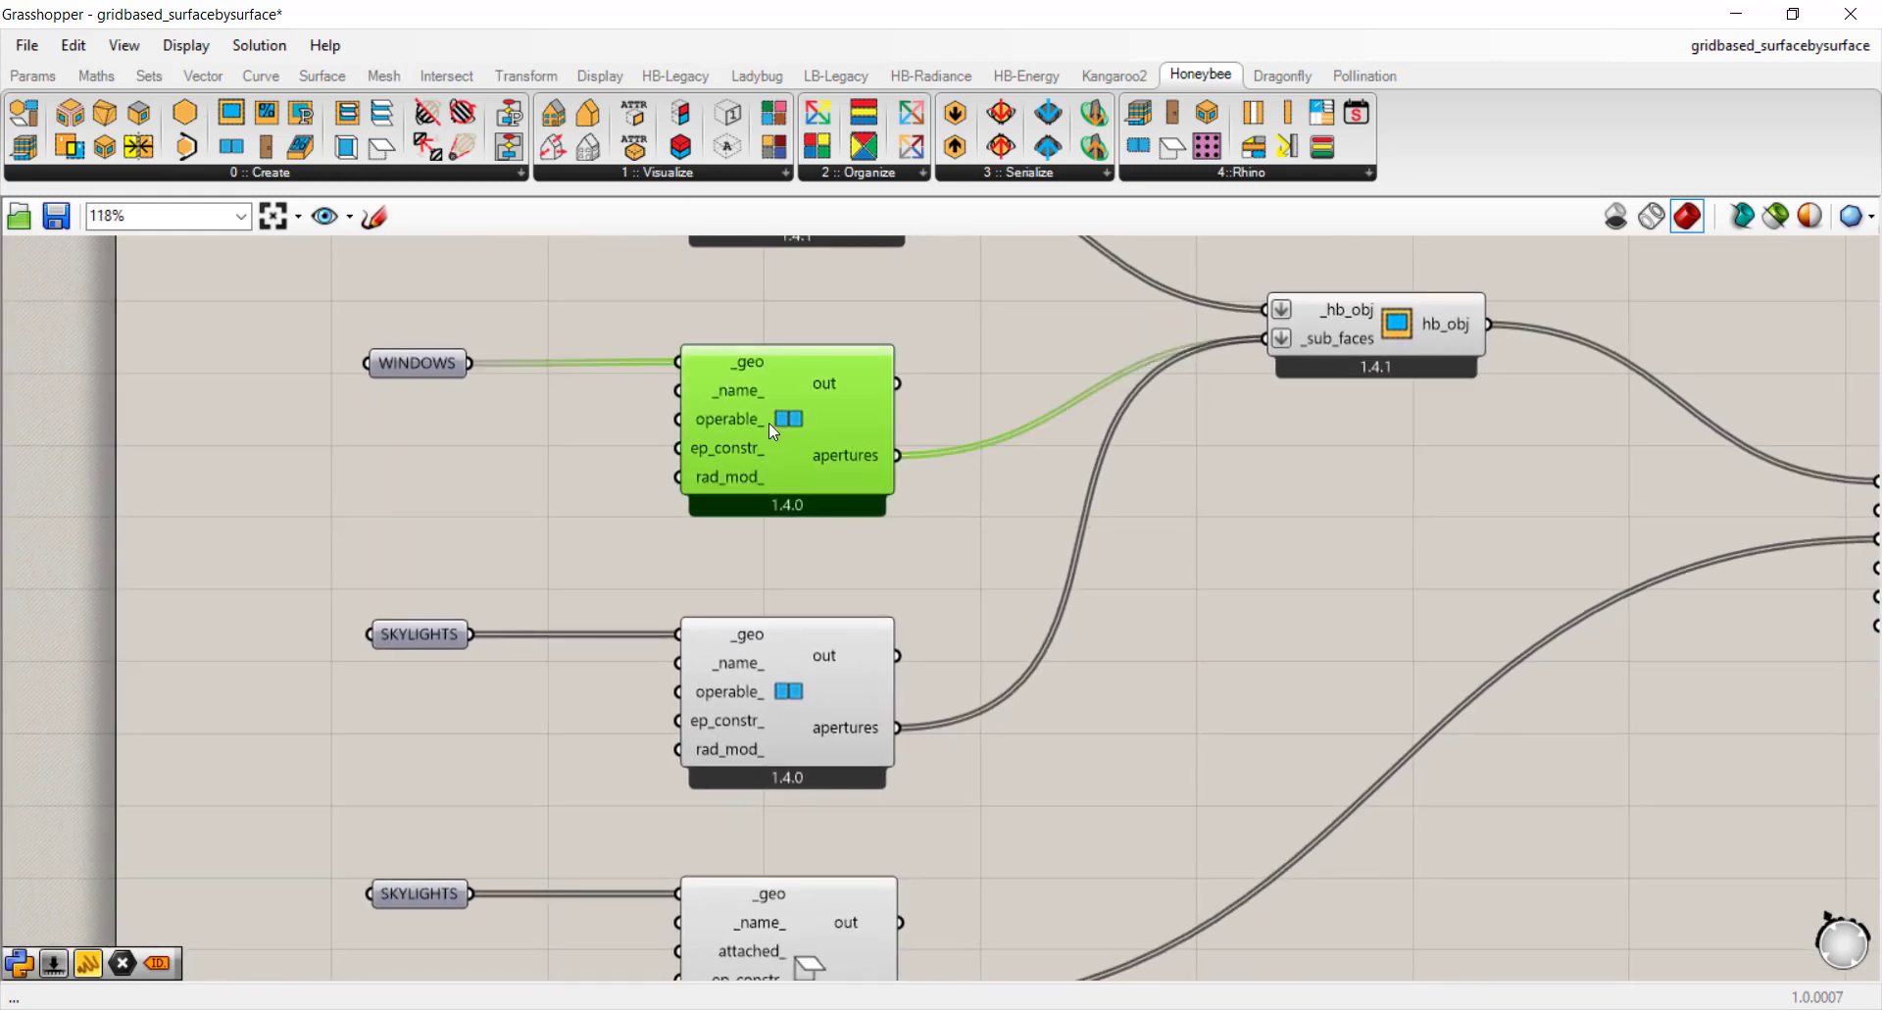
pyautogui.click(333, 173)
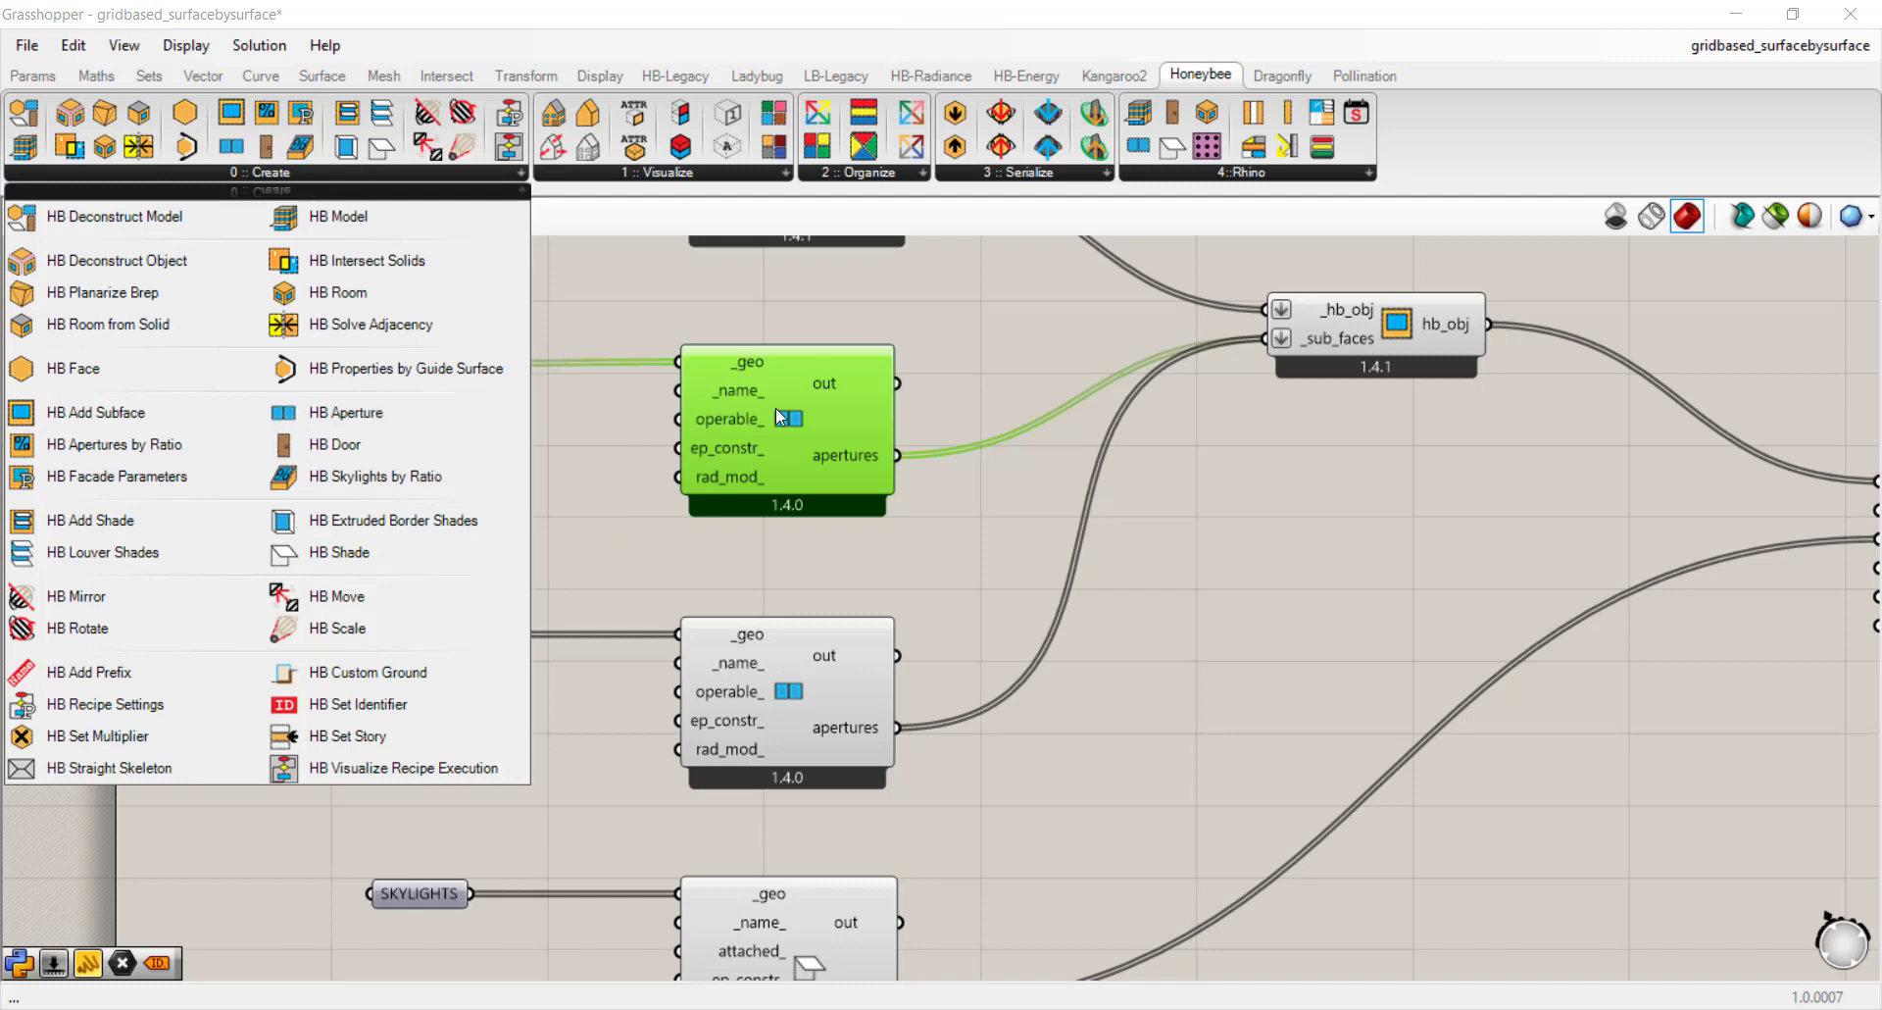
pyautogui.click(586, 359)
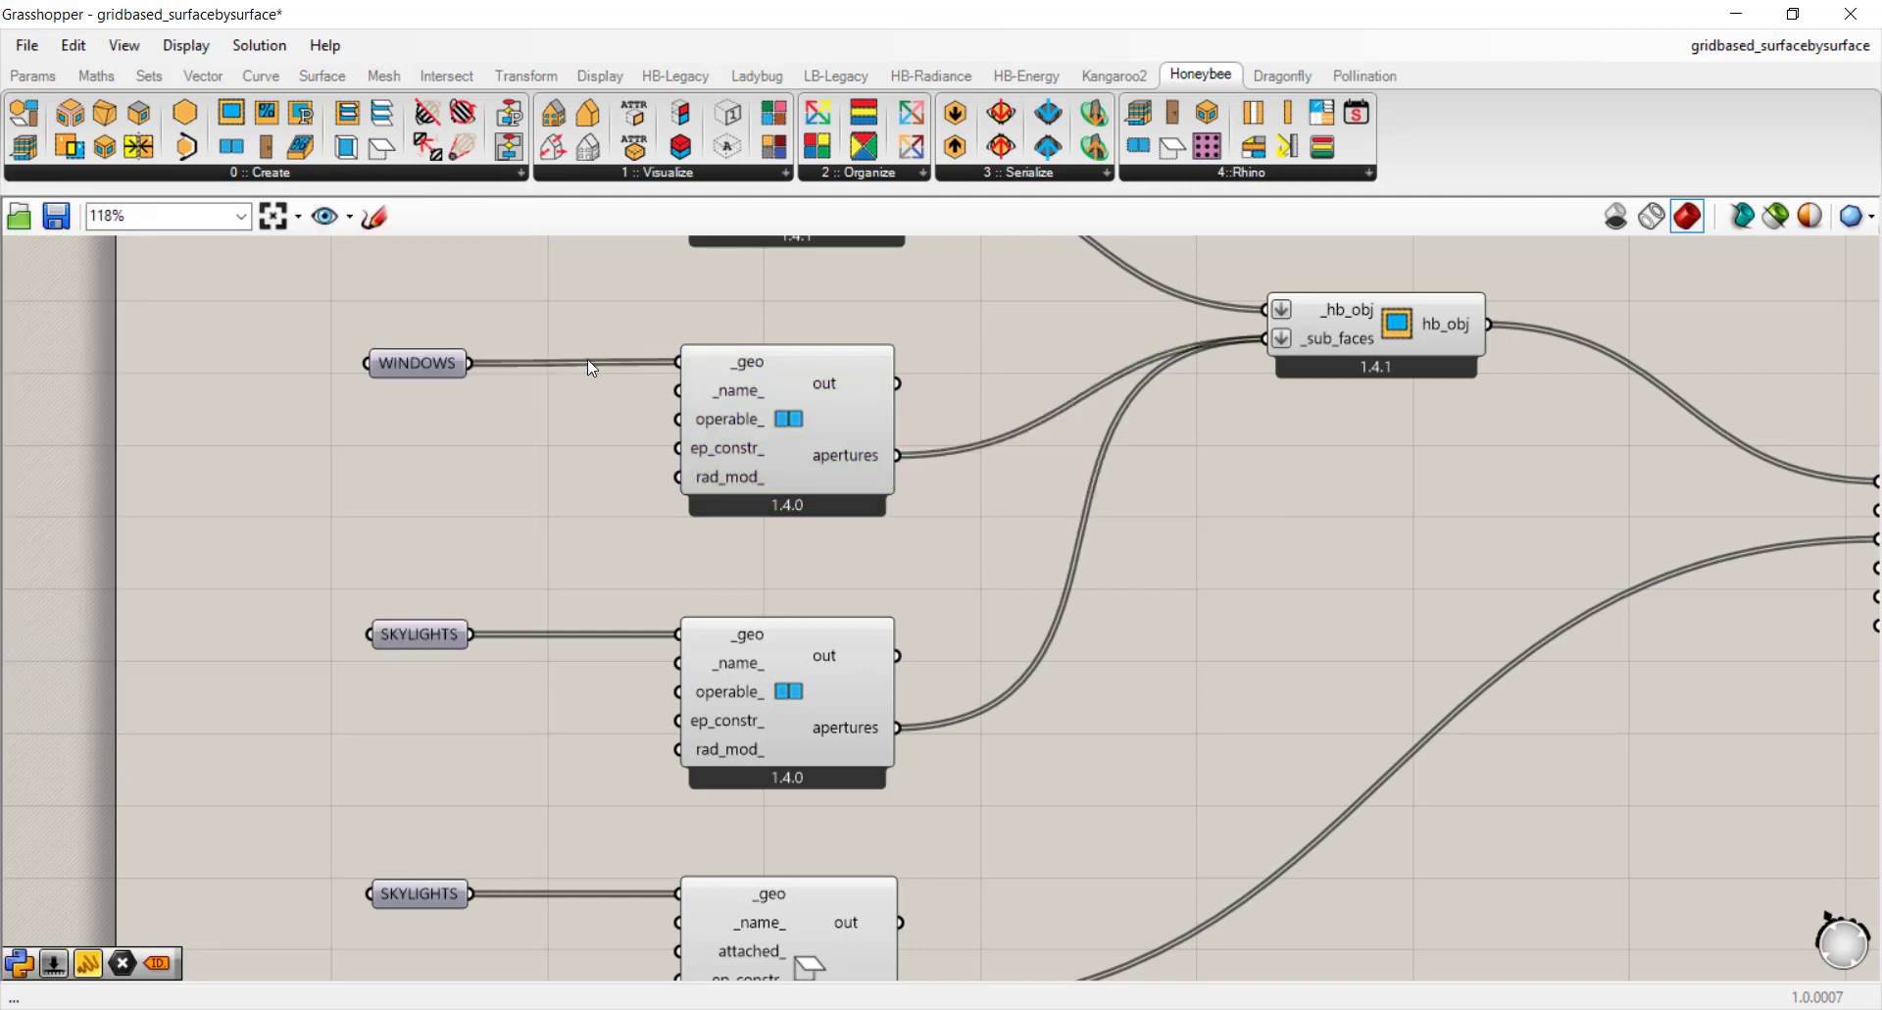
pyautogui.click(414, 363)
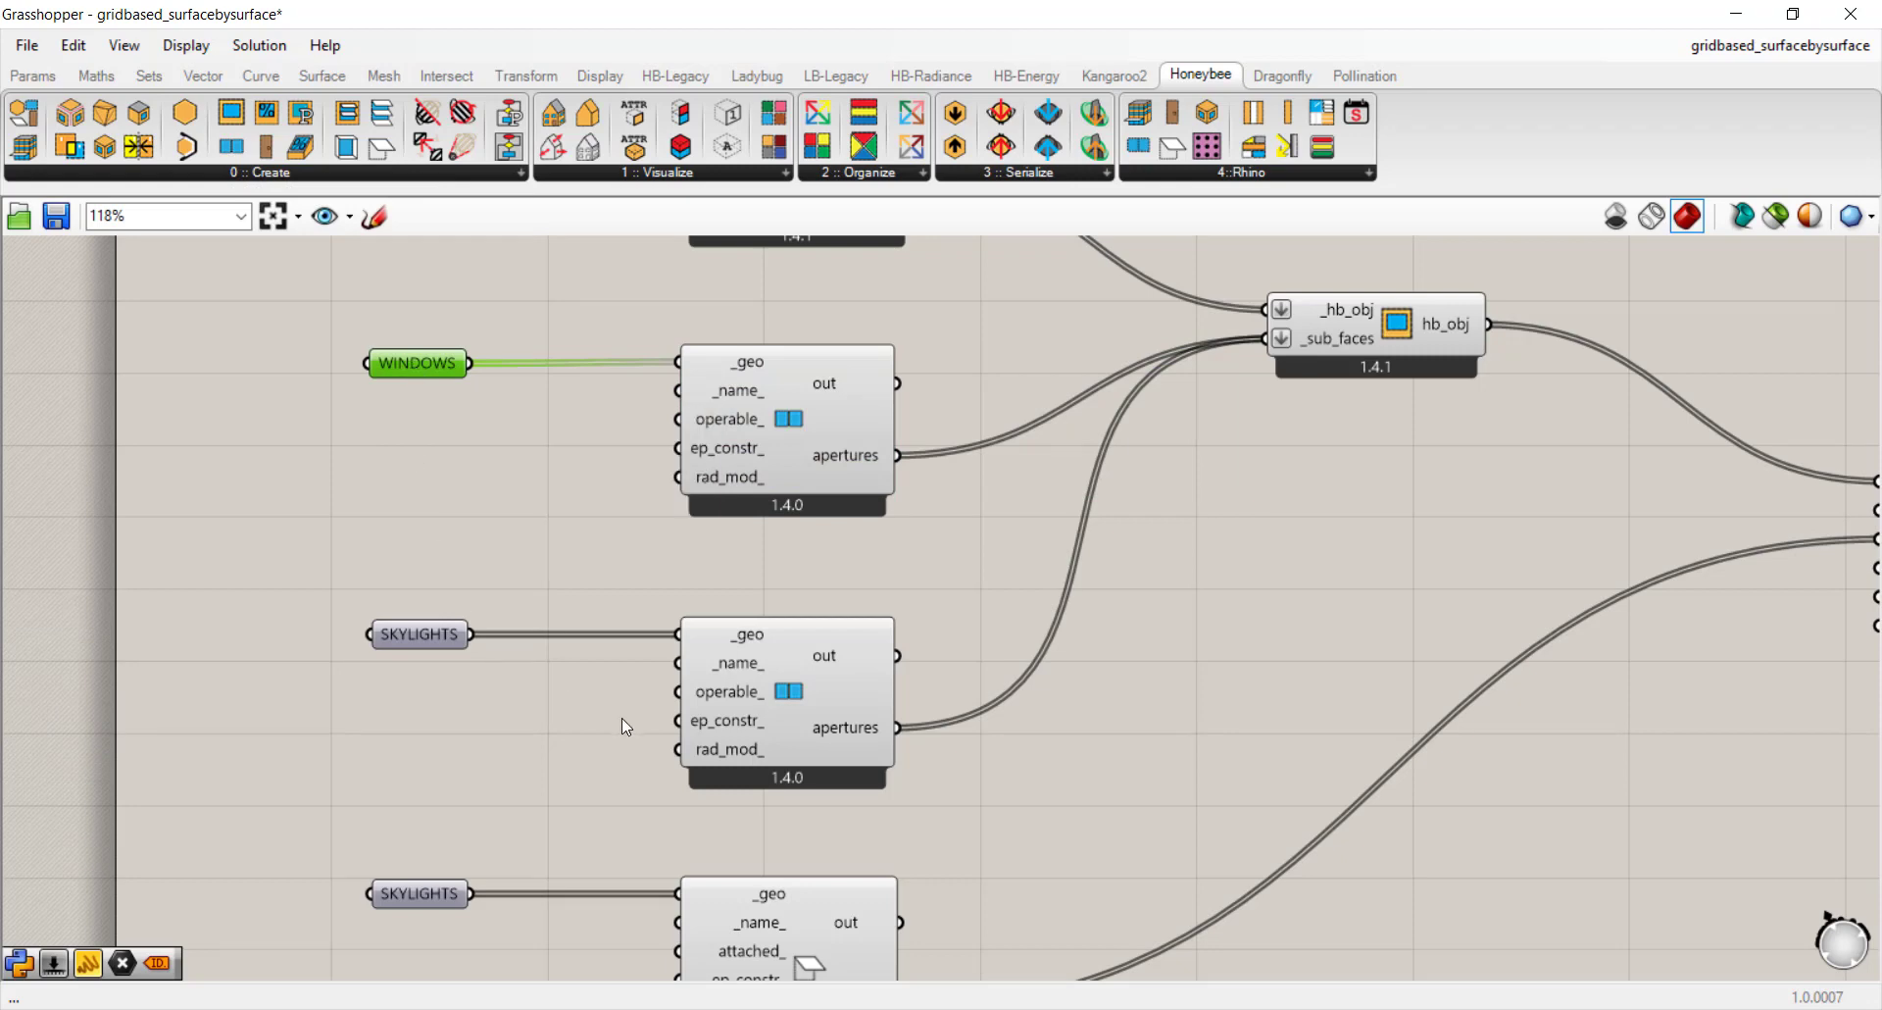
pyautogui.moveTo(614, 706); pyautogui.dragTo(616, 624, button='right')
pyautogui.click(407, 551)
pyautogui.moveTo(407, 554)
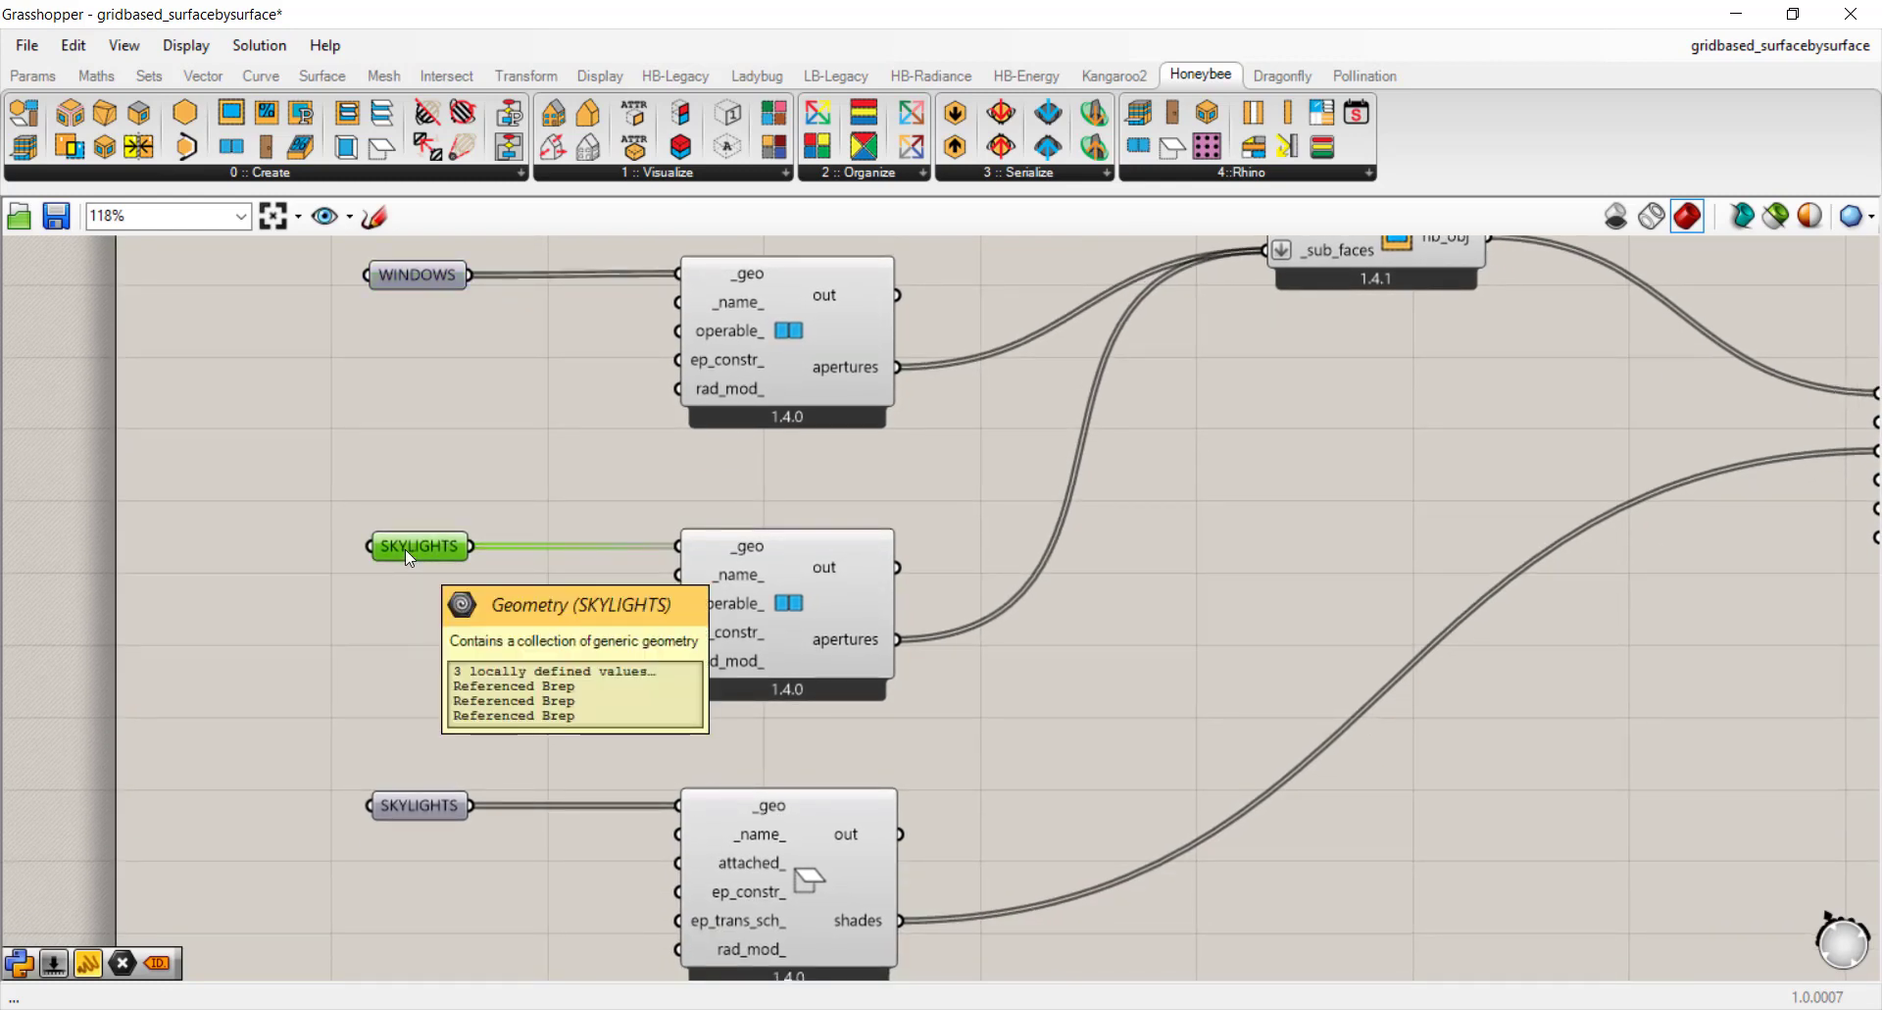
pyautogui.click(808, 609)
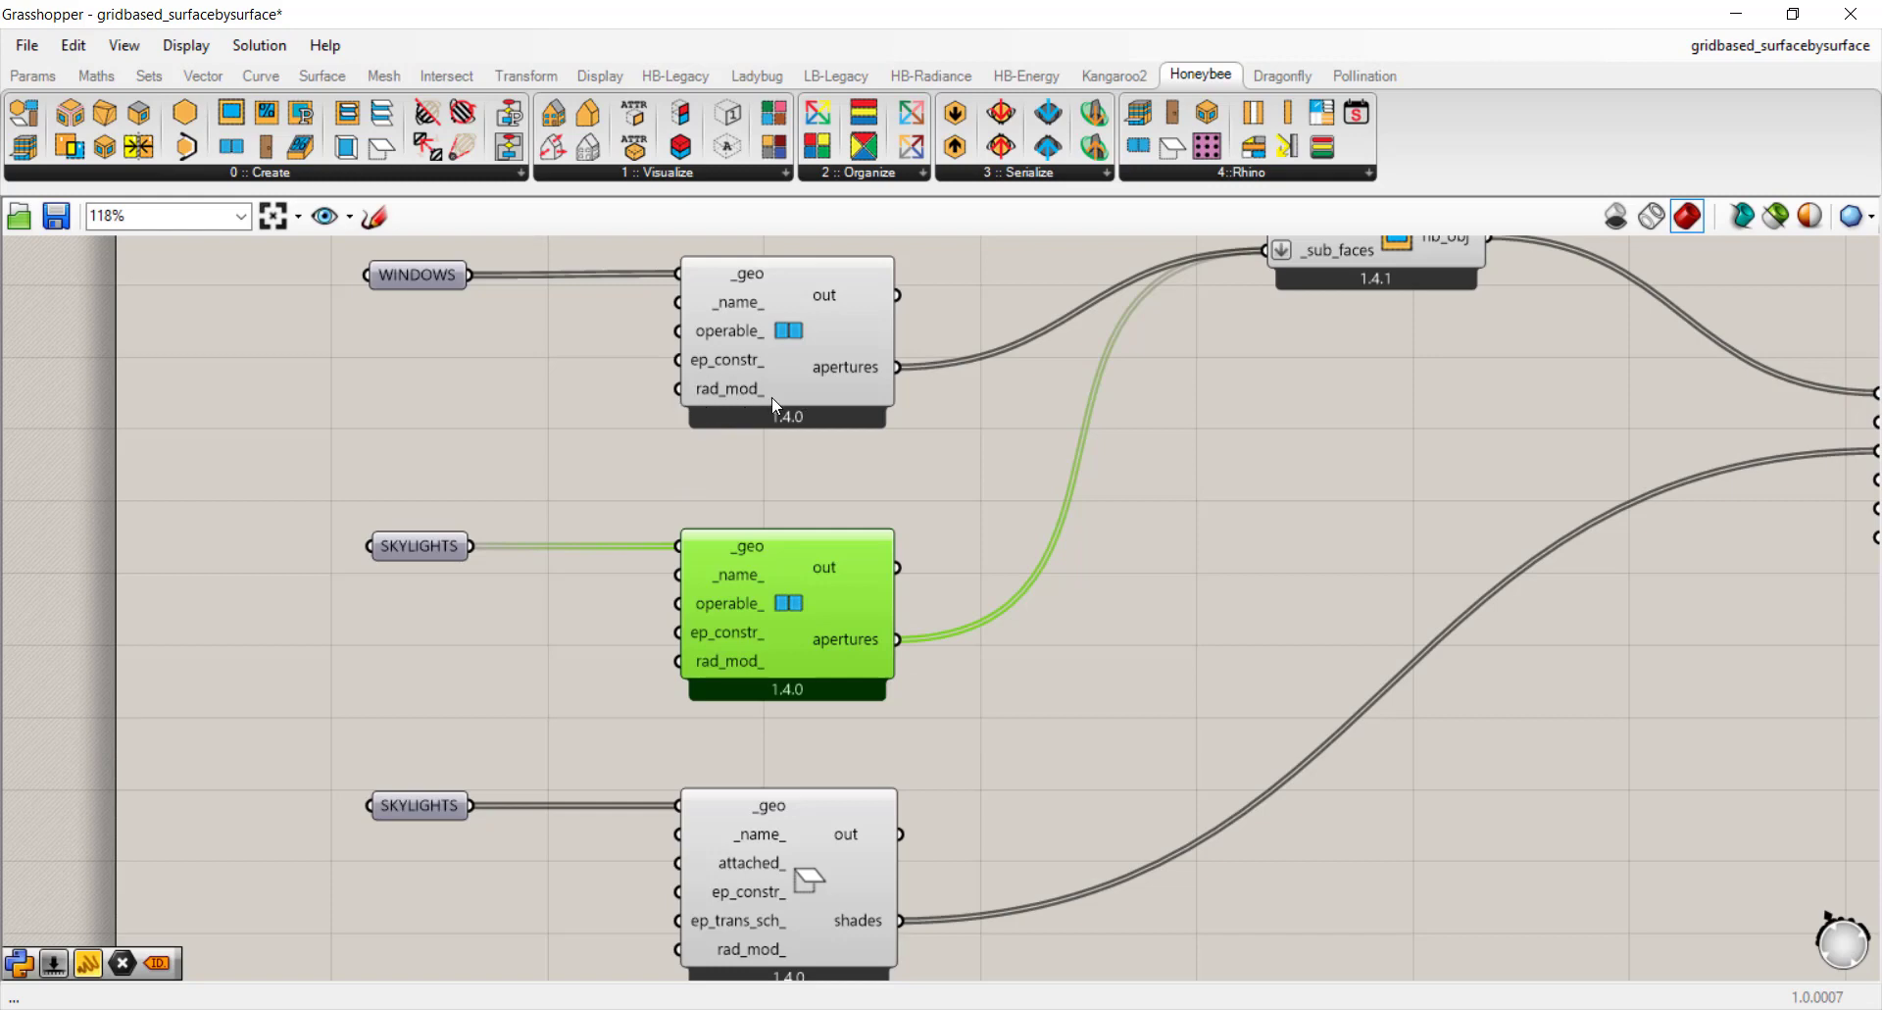
pyautogui.moveTo(799, 392); pyautogui.dragTo(819, 535, button='right')
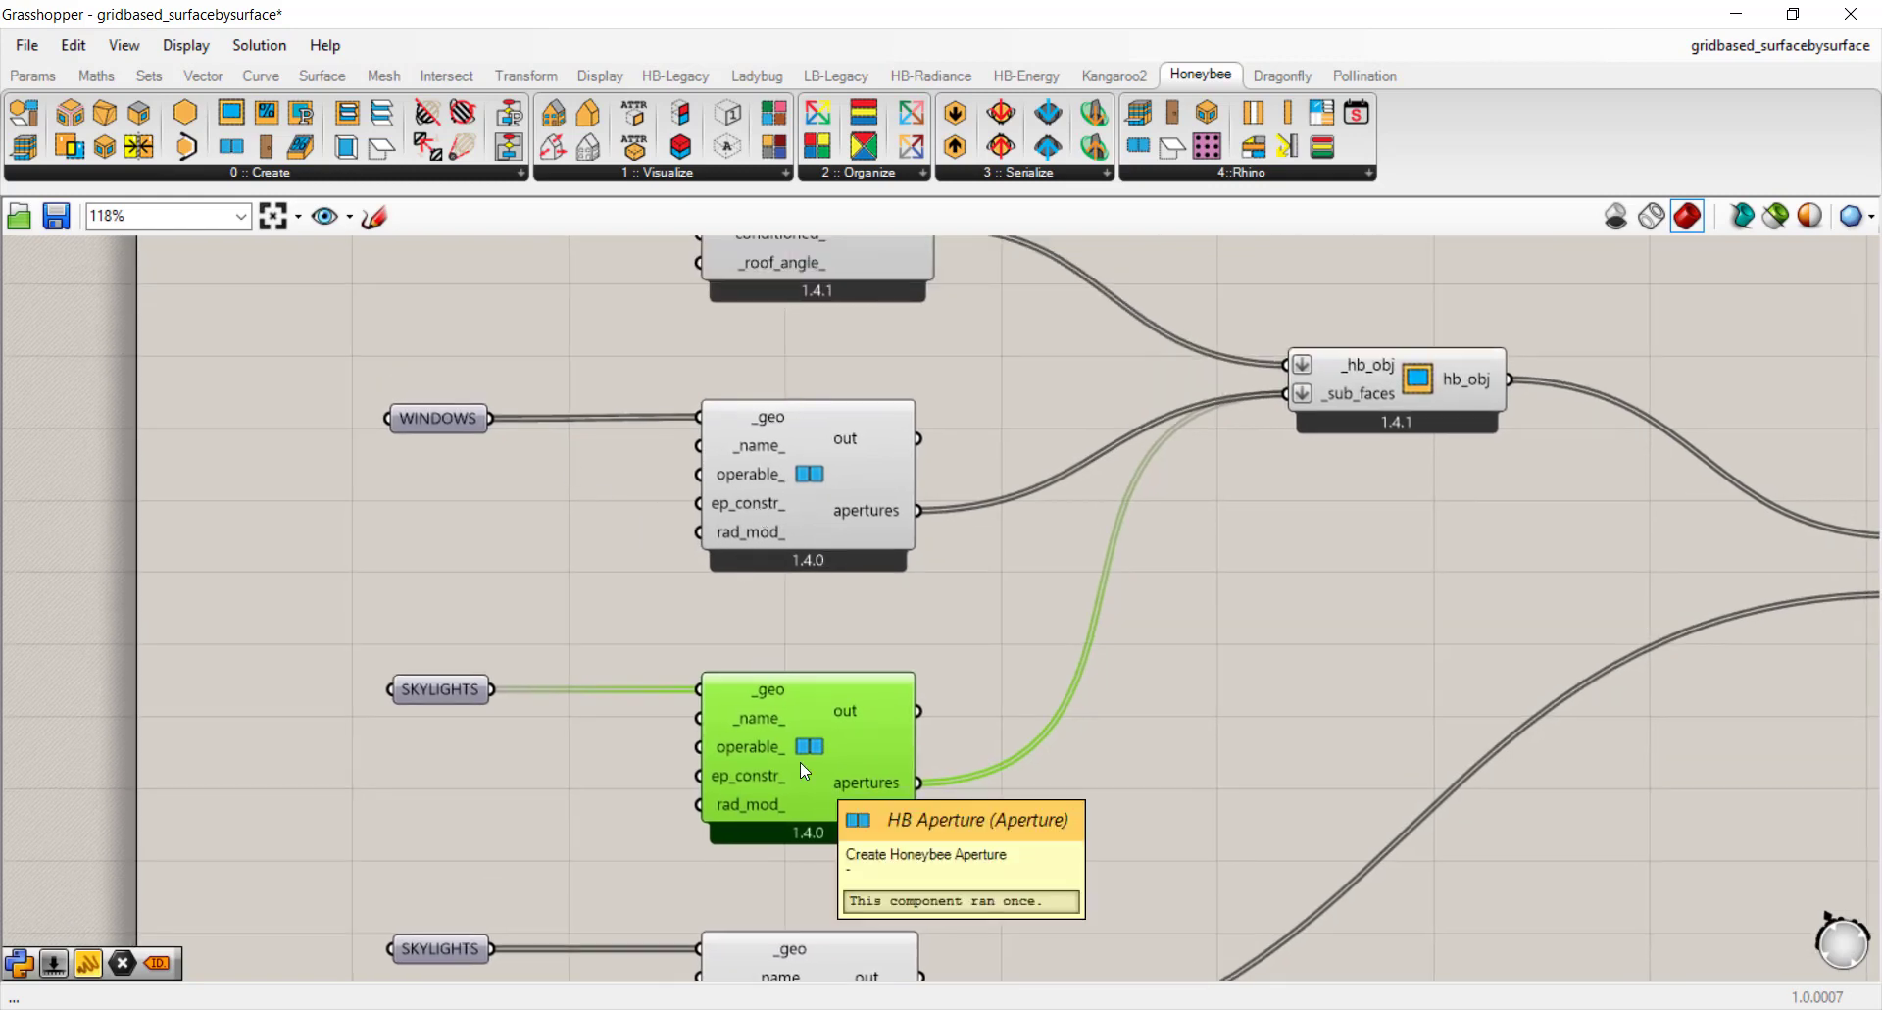
pyautogui.moveTo(820, 453); pyautogui.dragTo(803, 556, button='right')
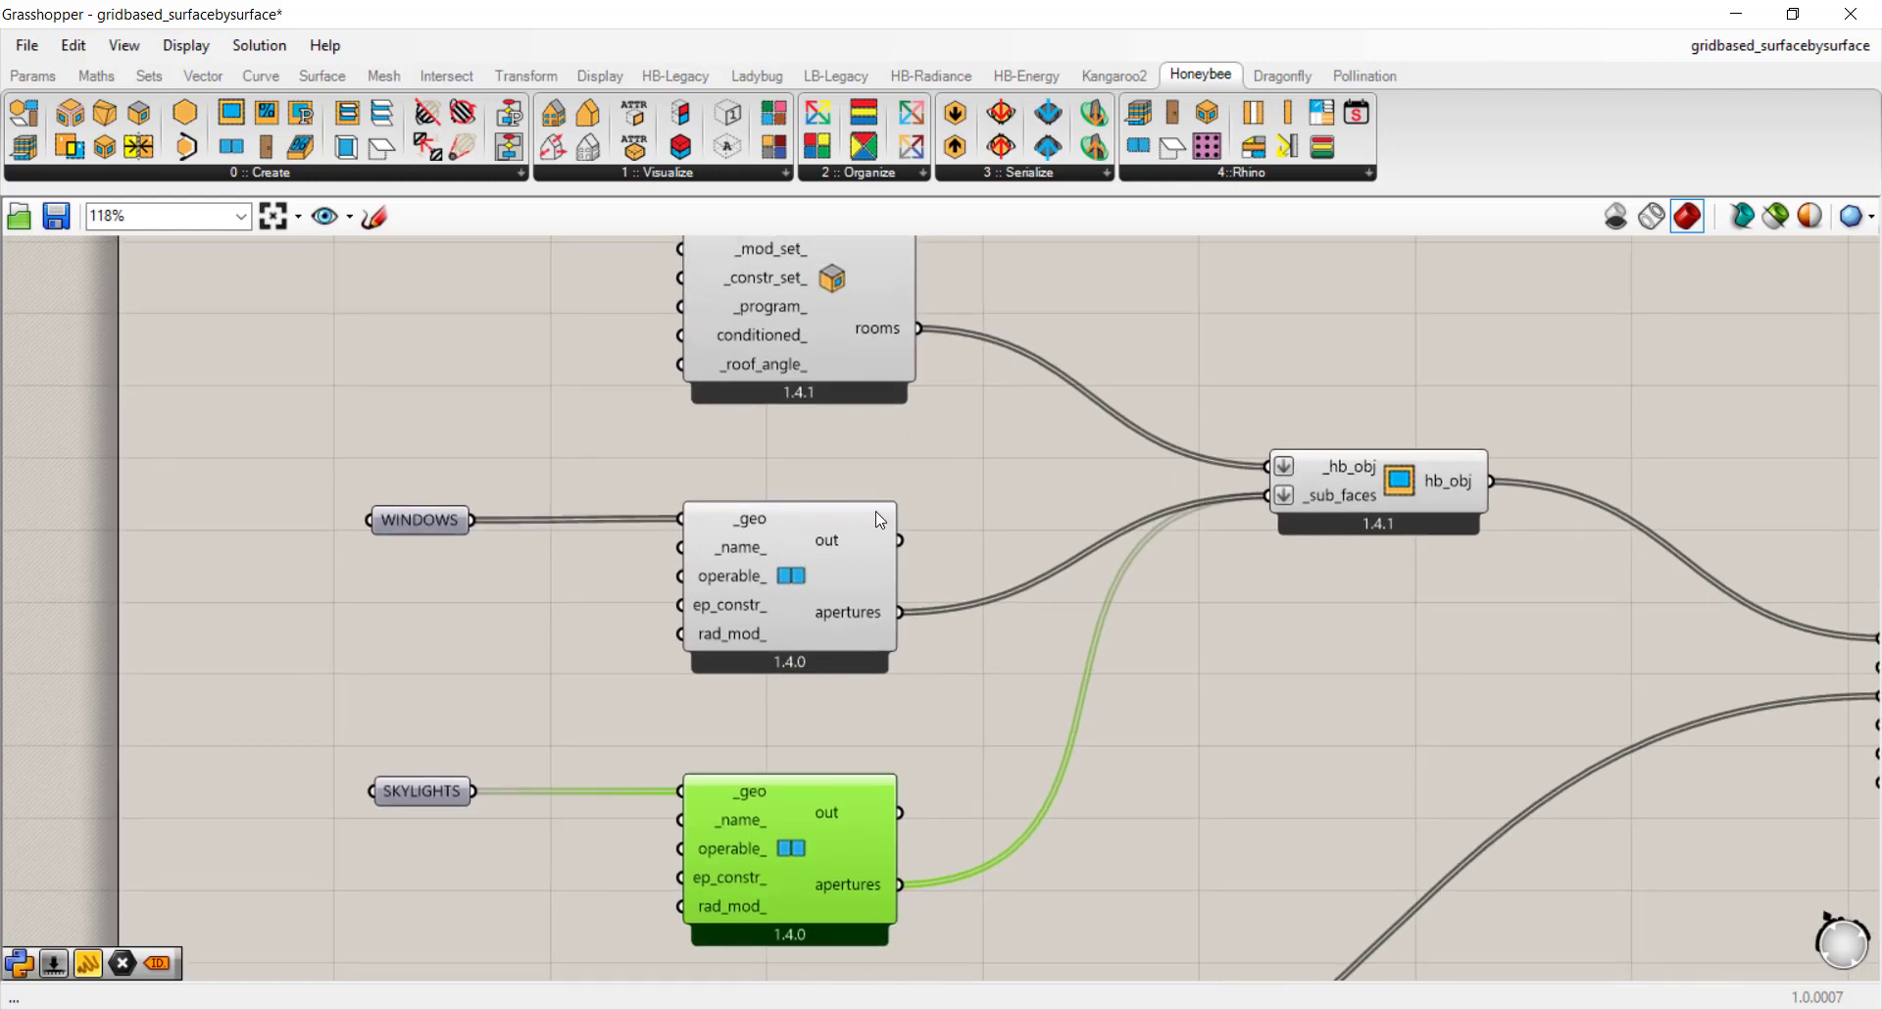
pyautogui.moveTo(886, 725); pyautogui.dragTo(920, 359, button='right')
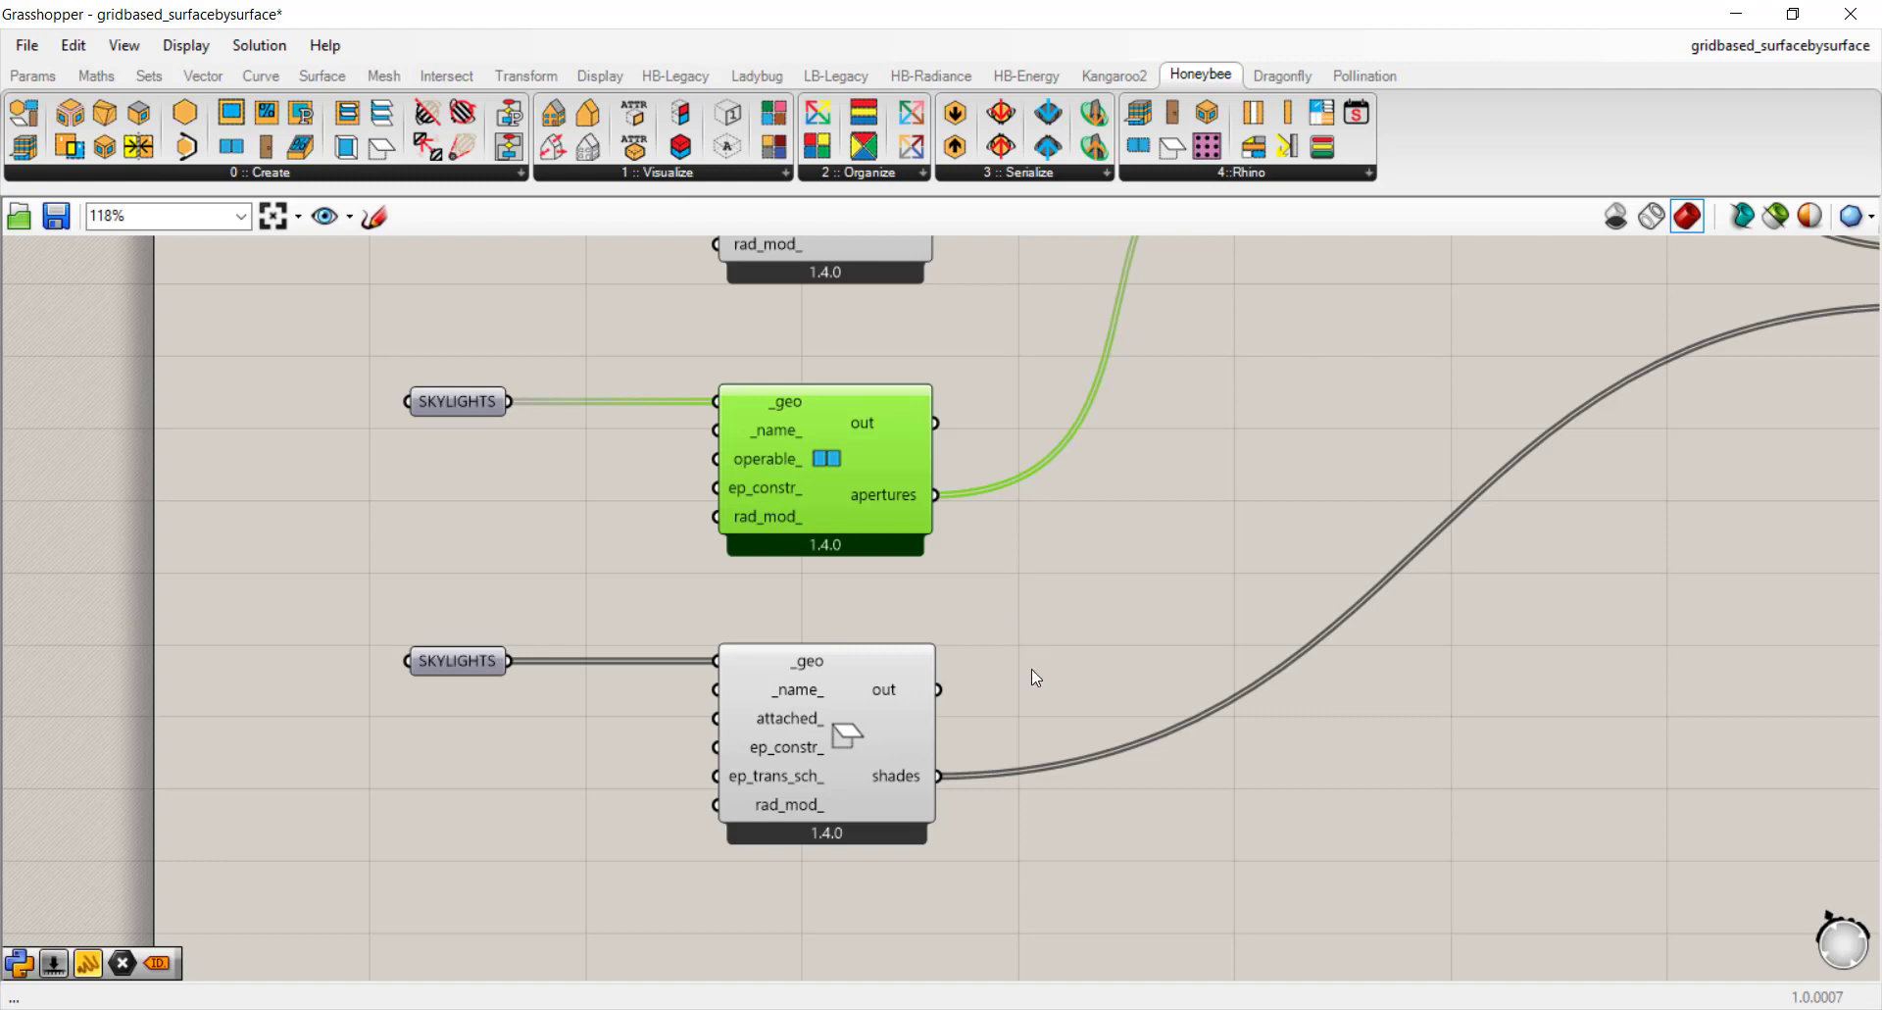
pyautogui.moveTo(1031, 664); pyautogui.dragTo(1031, 622, button='right')
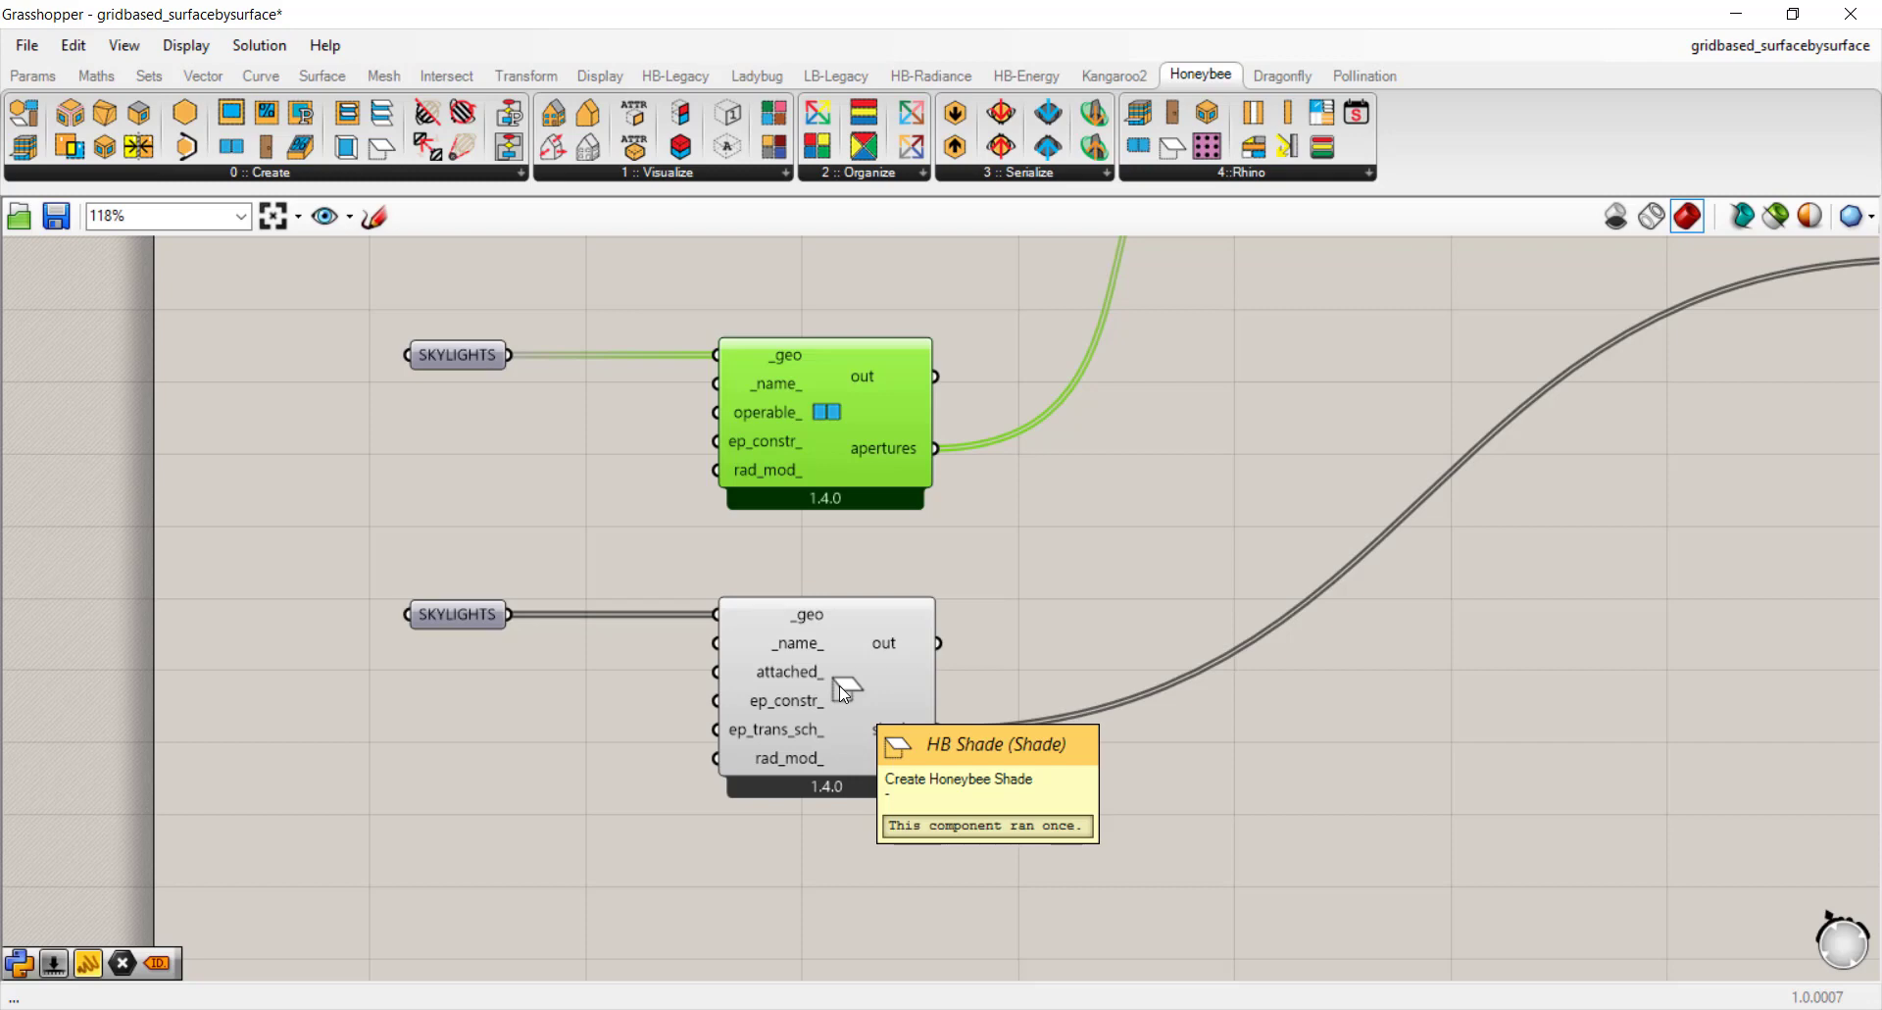
pyautogui.click(249, 171)
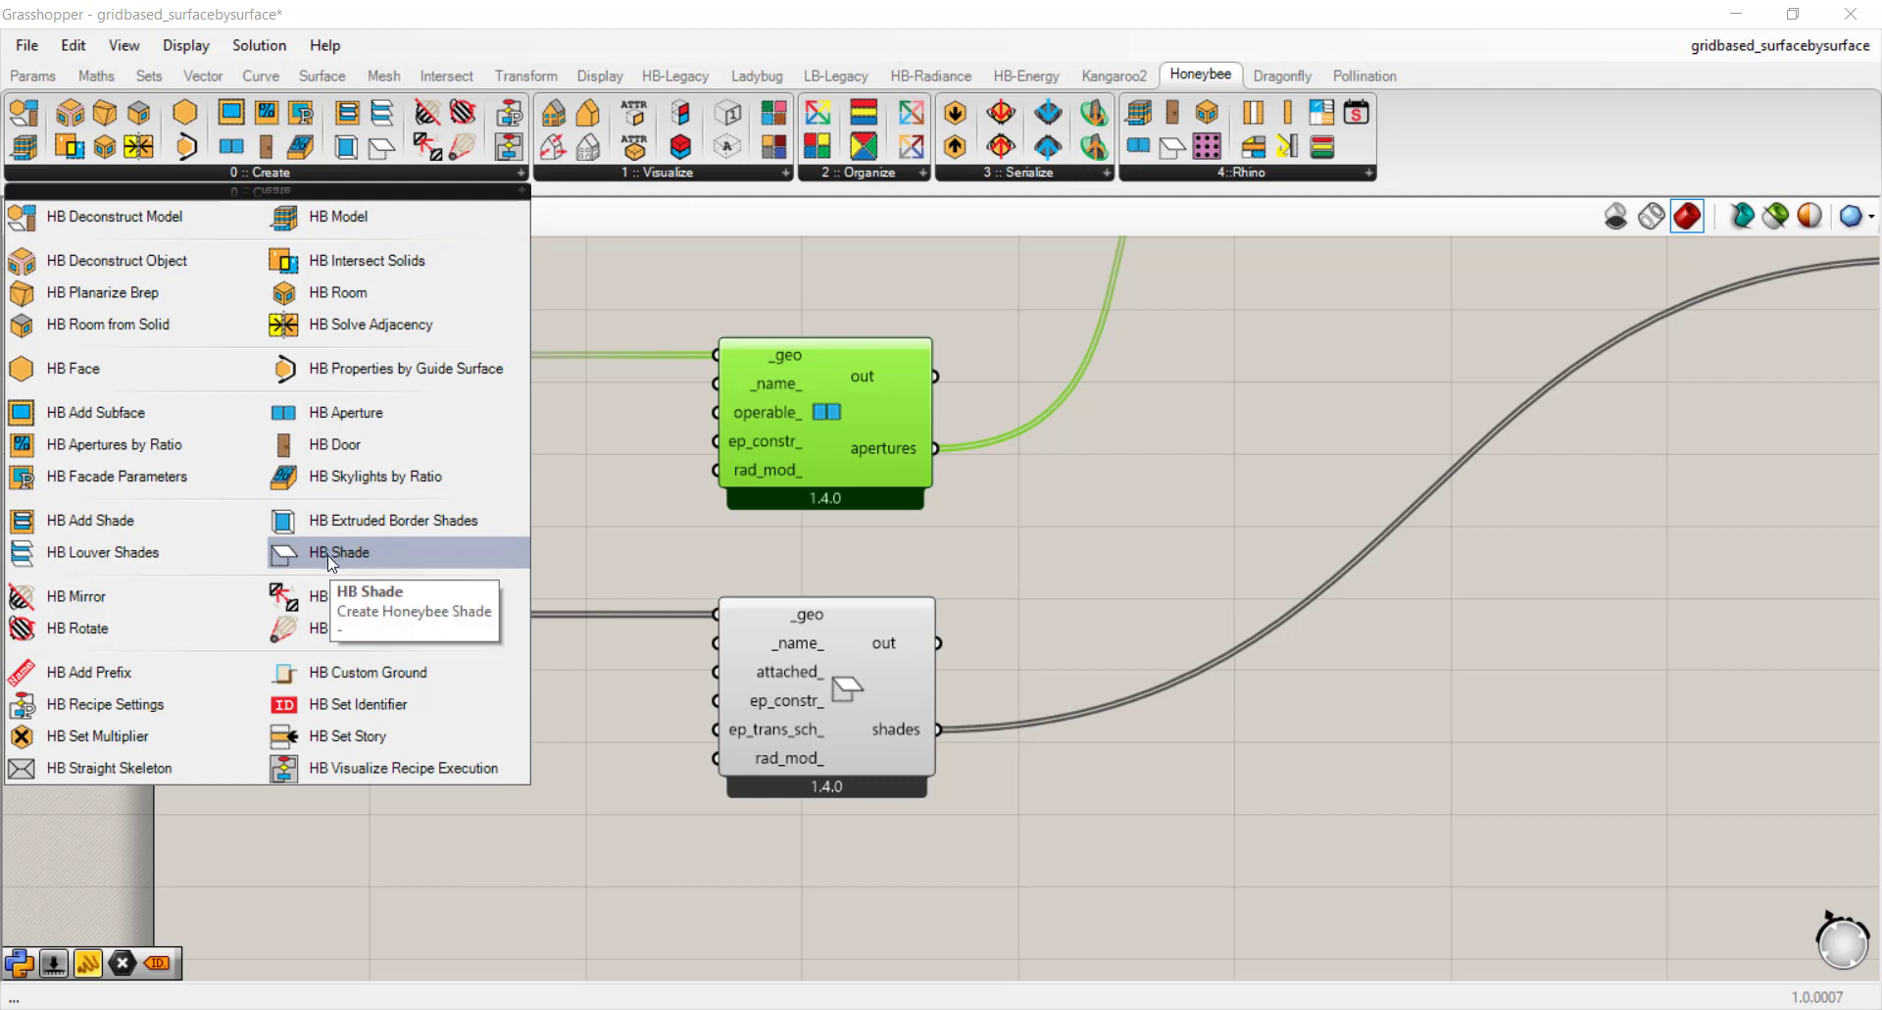
pyautogui.click(956, 598)
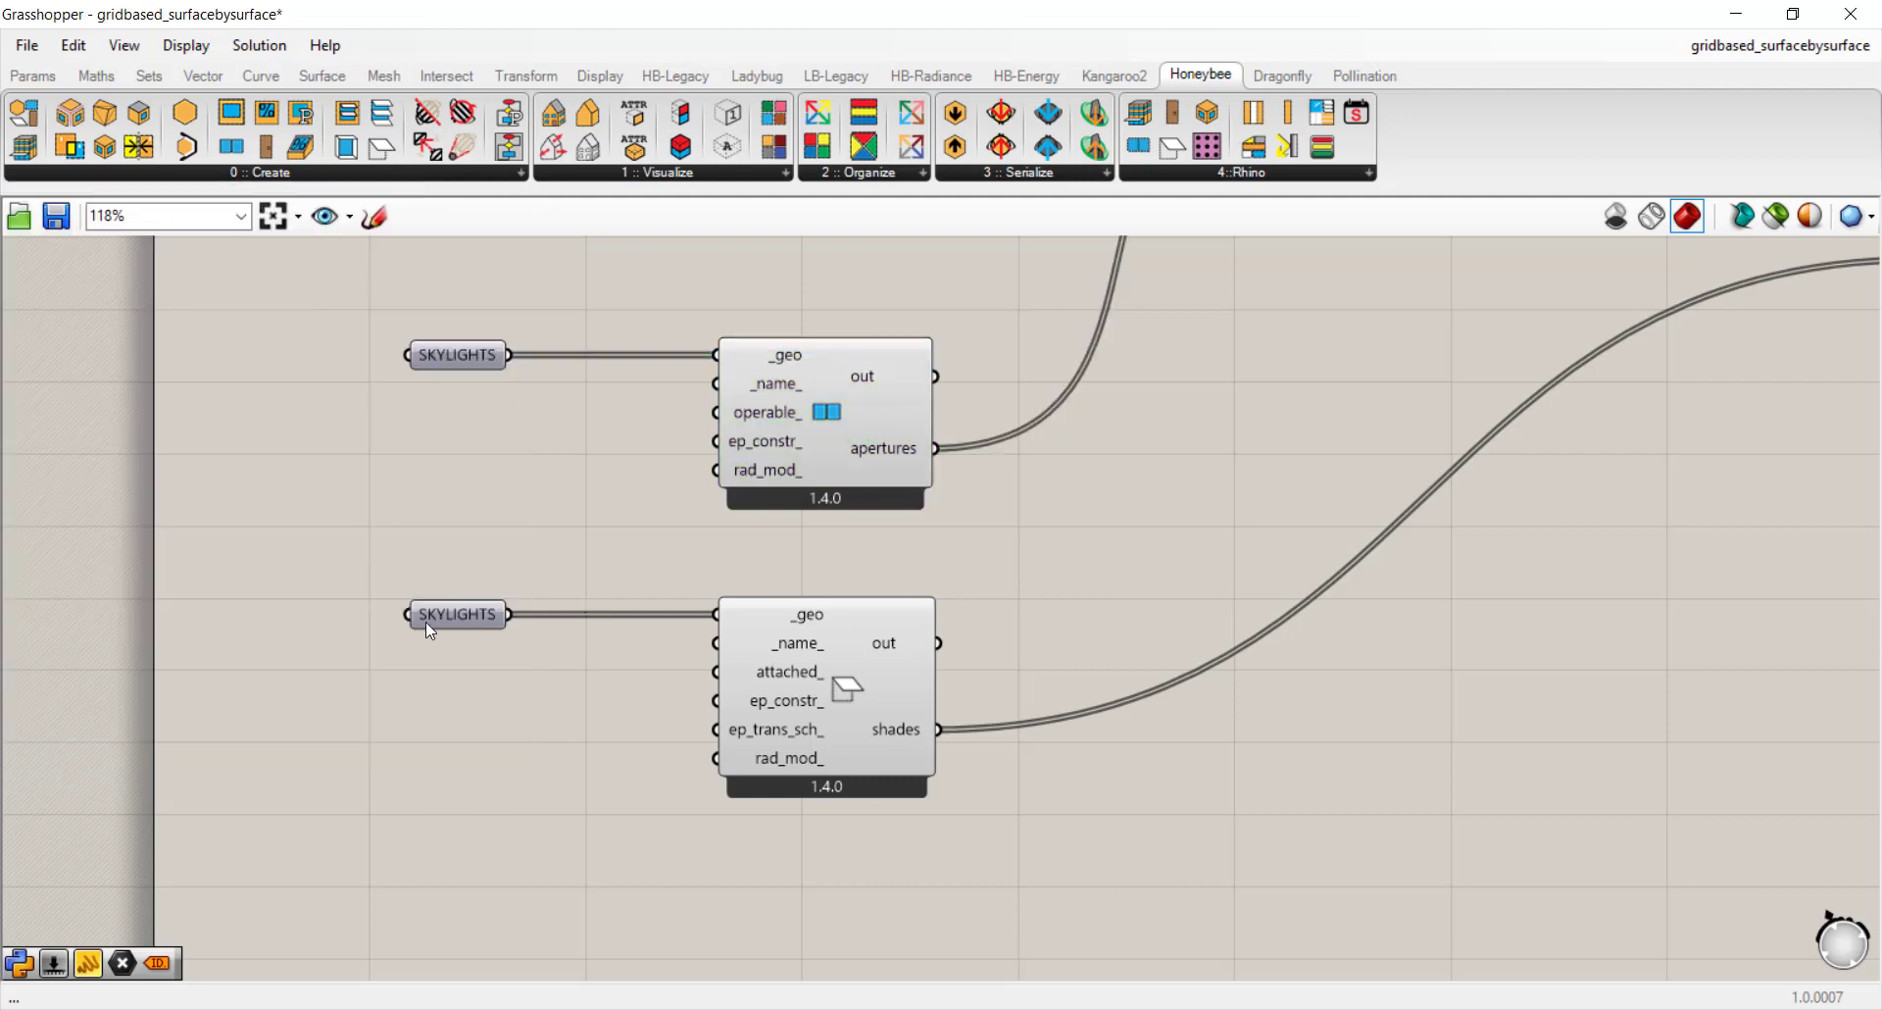
pyautogui.moveTo(466, 618)
pyautogui.scroll(-4, 902, 474)
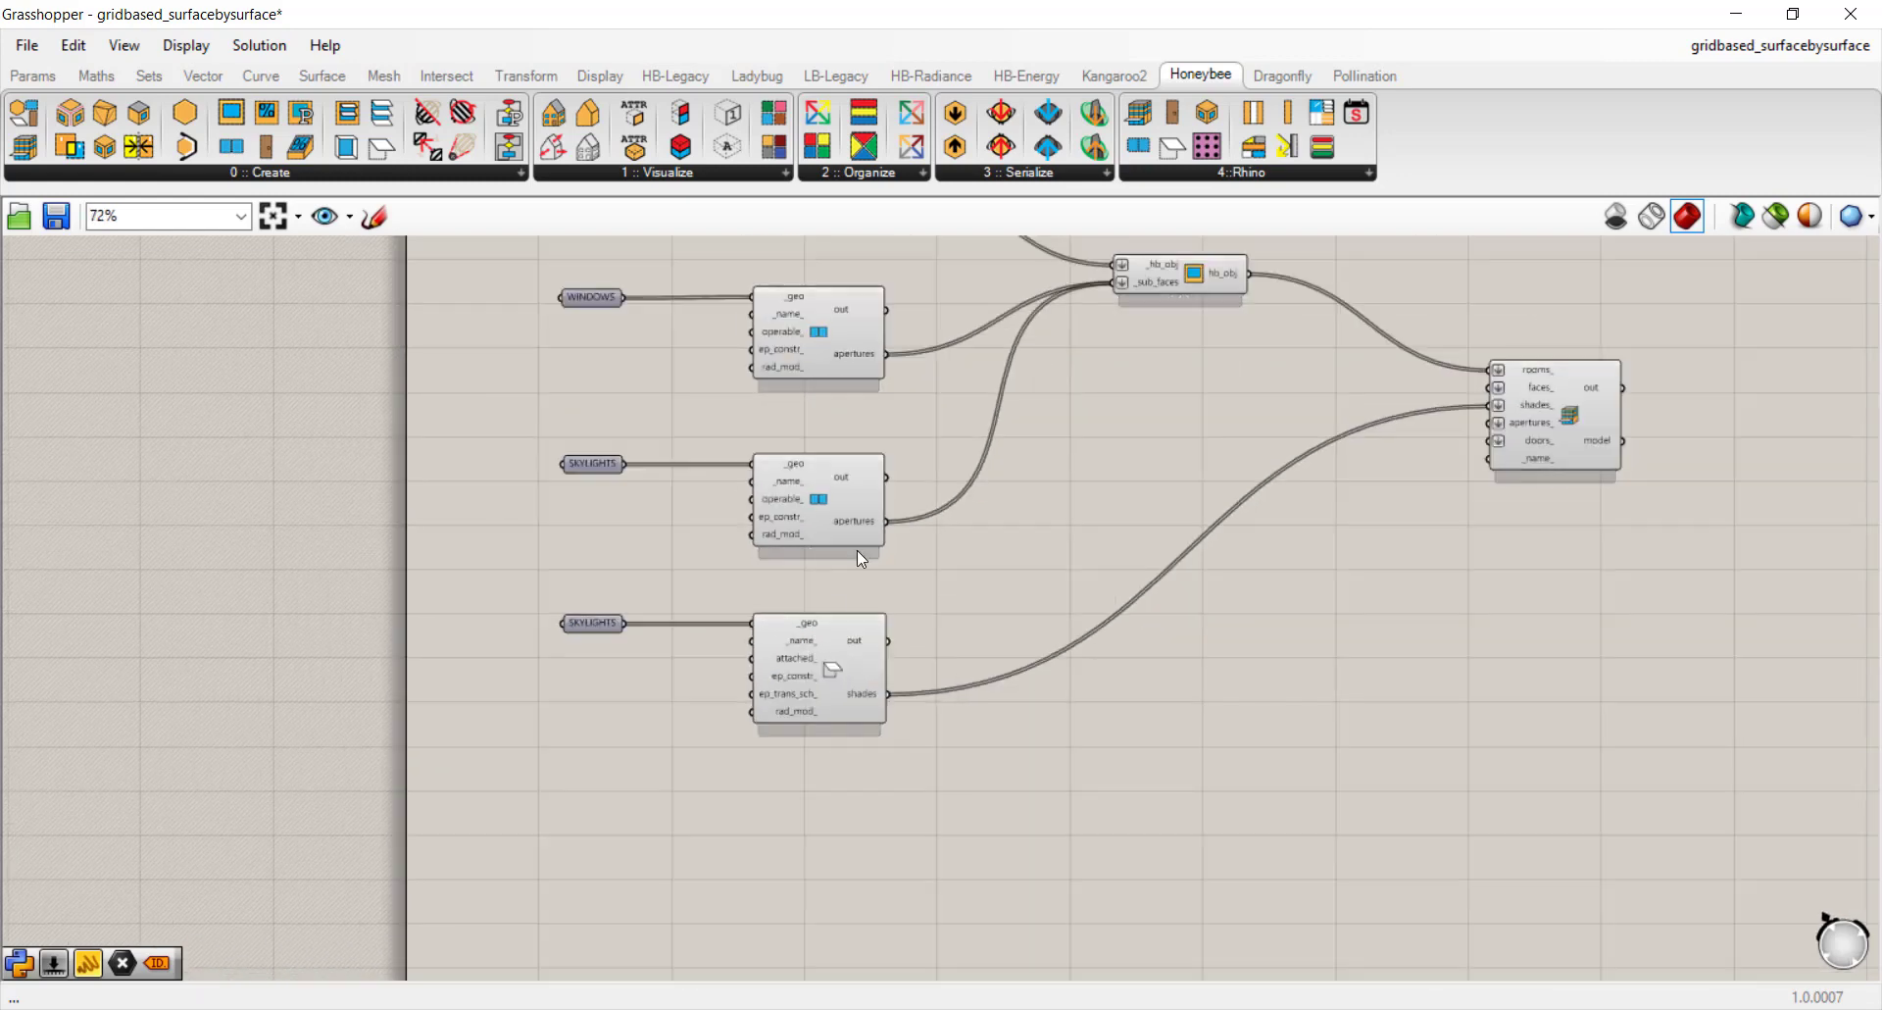
pyautogui.moveTo(1115, 555); pyautogui.dragTo(986, 545, button='right')
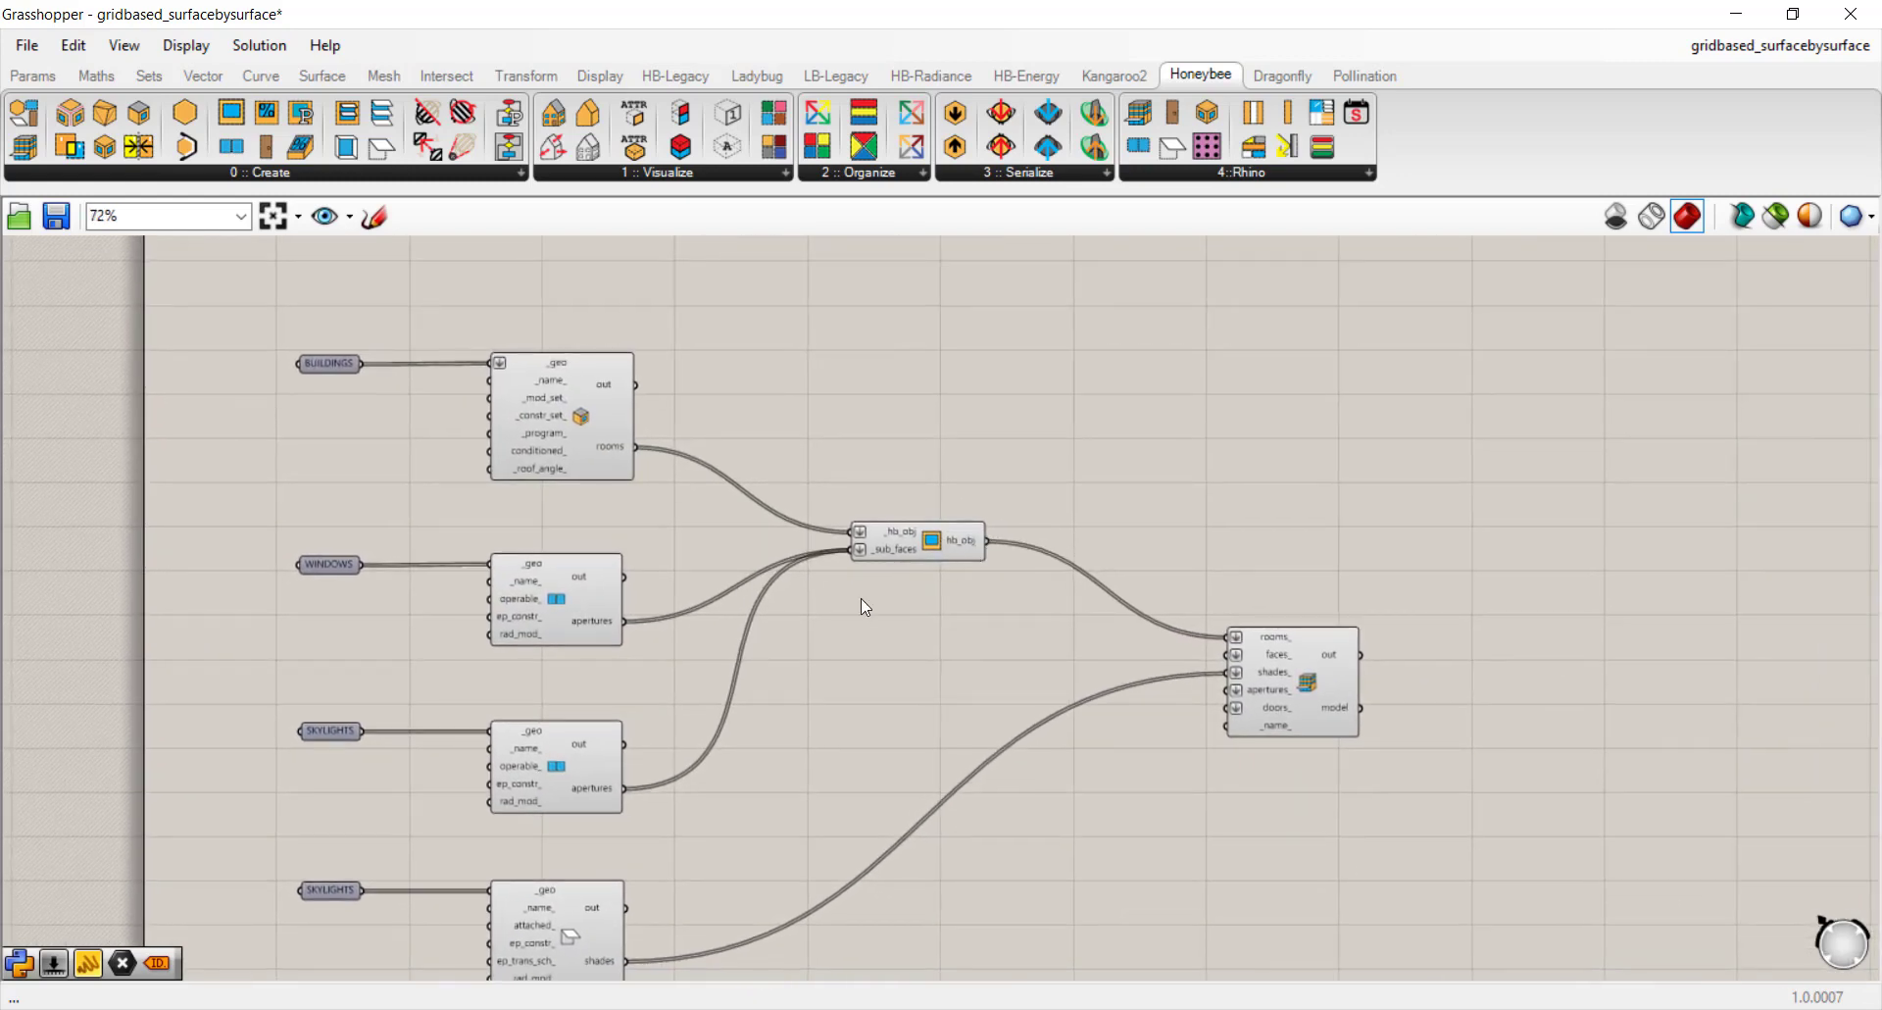
pyautogui.scroll(2, 860, 598)
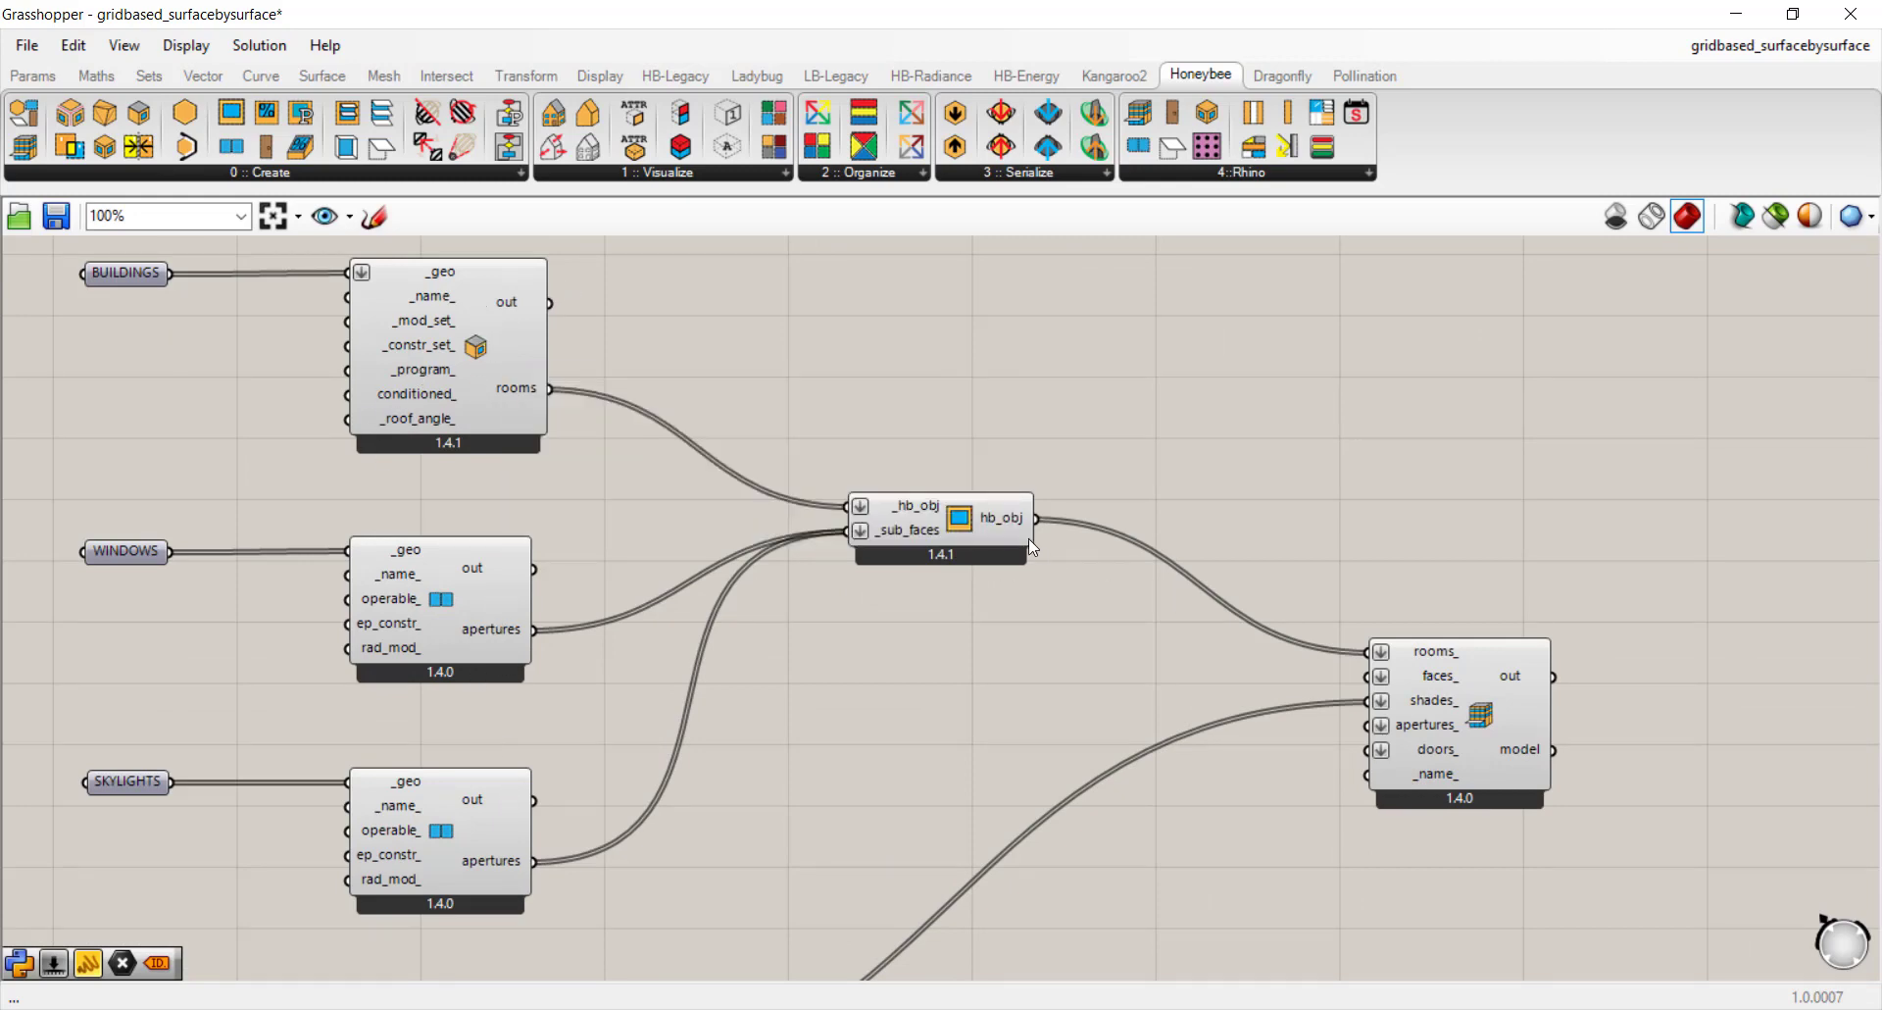
pyautogui.moveTo(960, 531)
pyautogui.click(191, 174)
pyautogui.scroll(-2, 969, 686)
pyautogui.moveTo(969, 753); pyautogui.dragTo(378, 512, button='right')
pyautogui.moveTo(631, 749); pyautogui.dragTo(786, 610, button='right')
pyautogui.scroll(3, 786, 610)
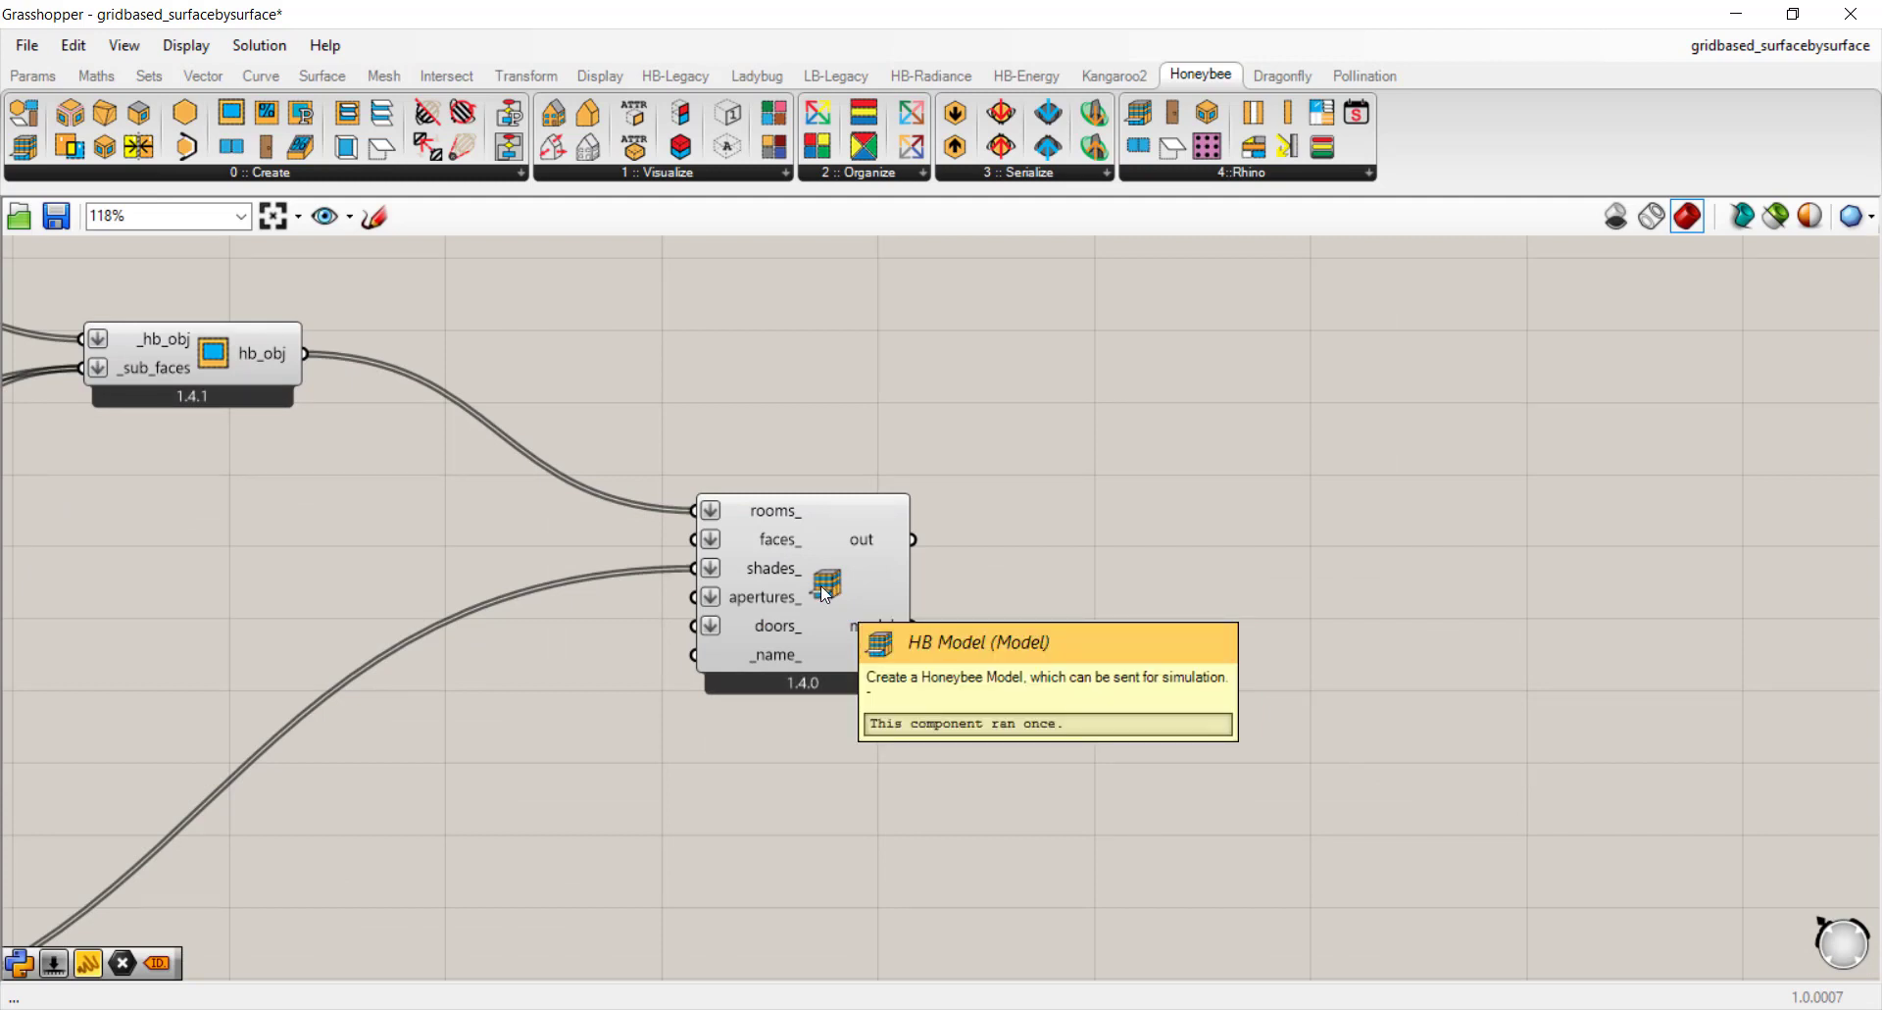
pyautogui.moveTo(278, 353); pyautogui.dragTo(537, 382, button='right')
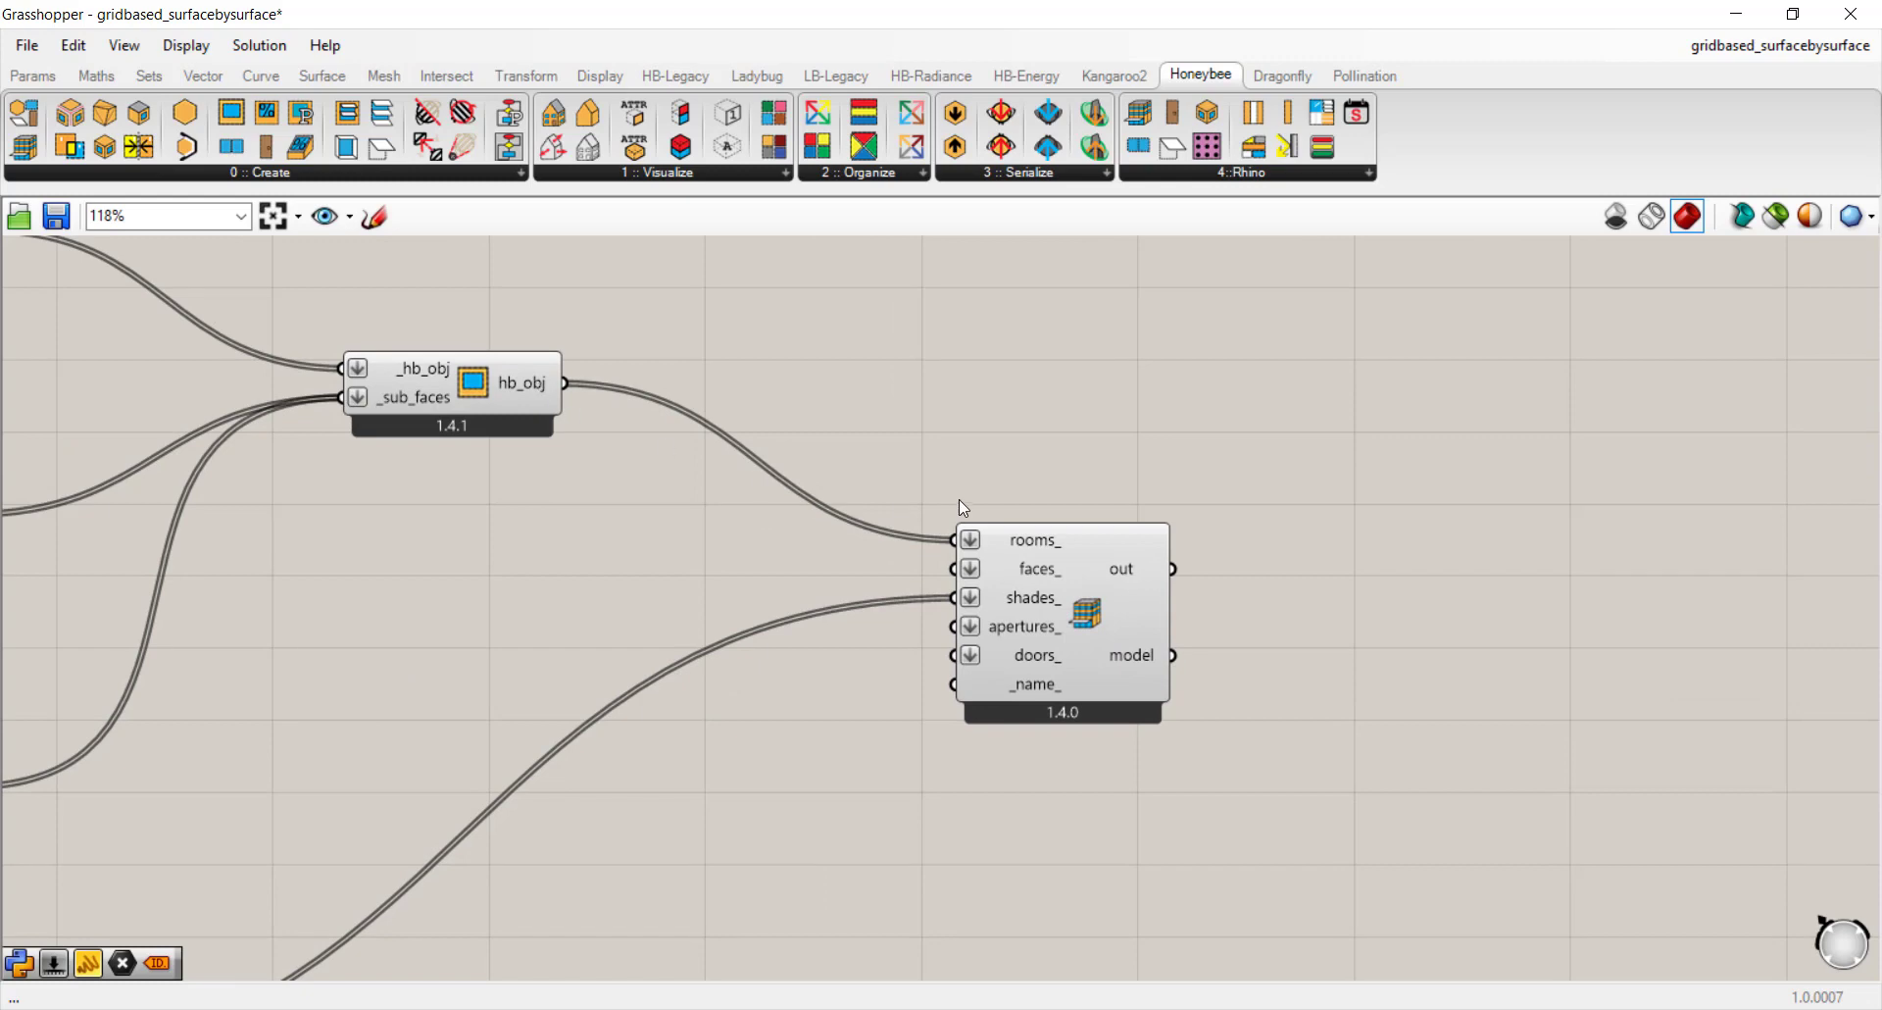
pyautogui.moveTo(694, 810); pyautogui.dragTo(1120, 435, button='right')
pyautogui.moveTo(1298, 307); pyautogui.dragTo(1459, 627, button='right')
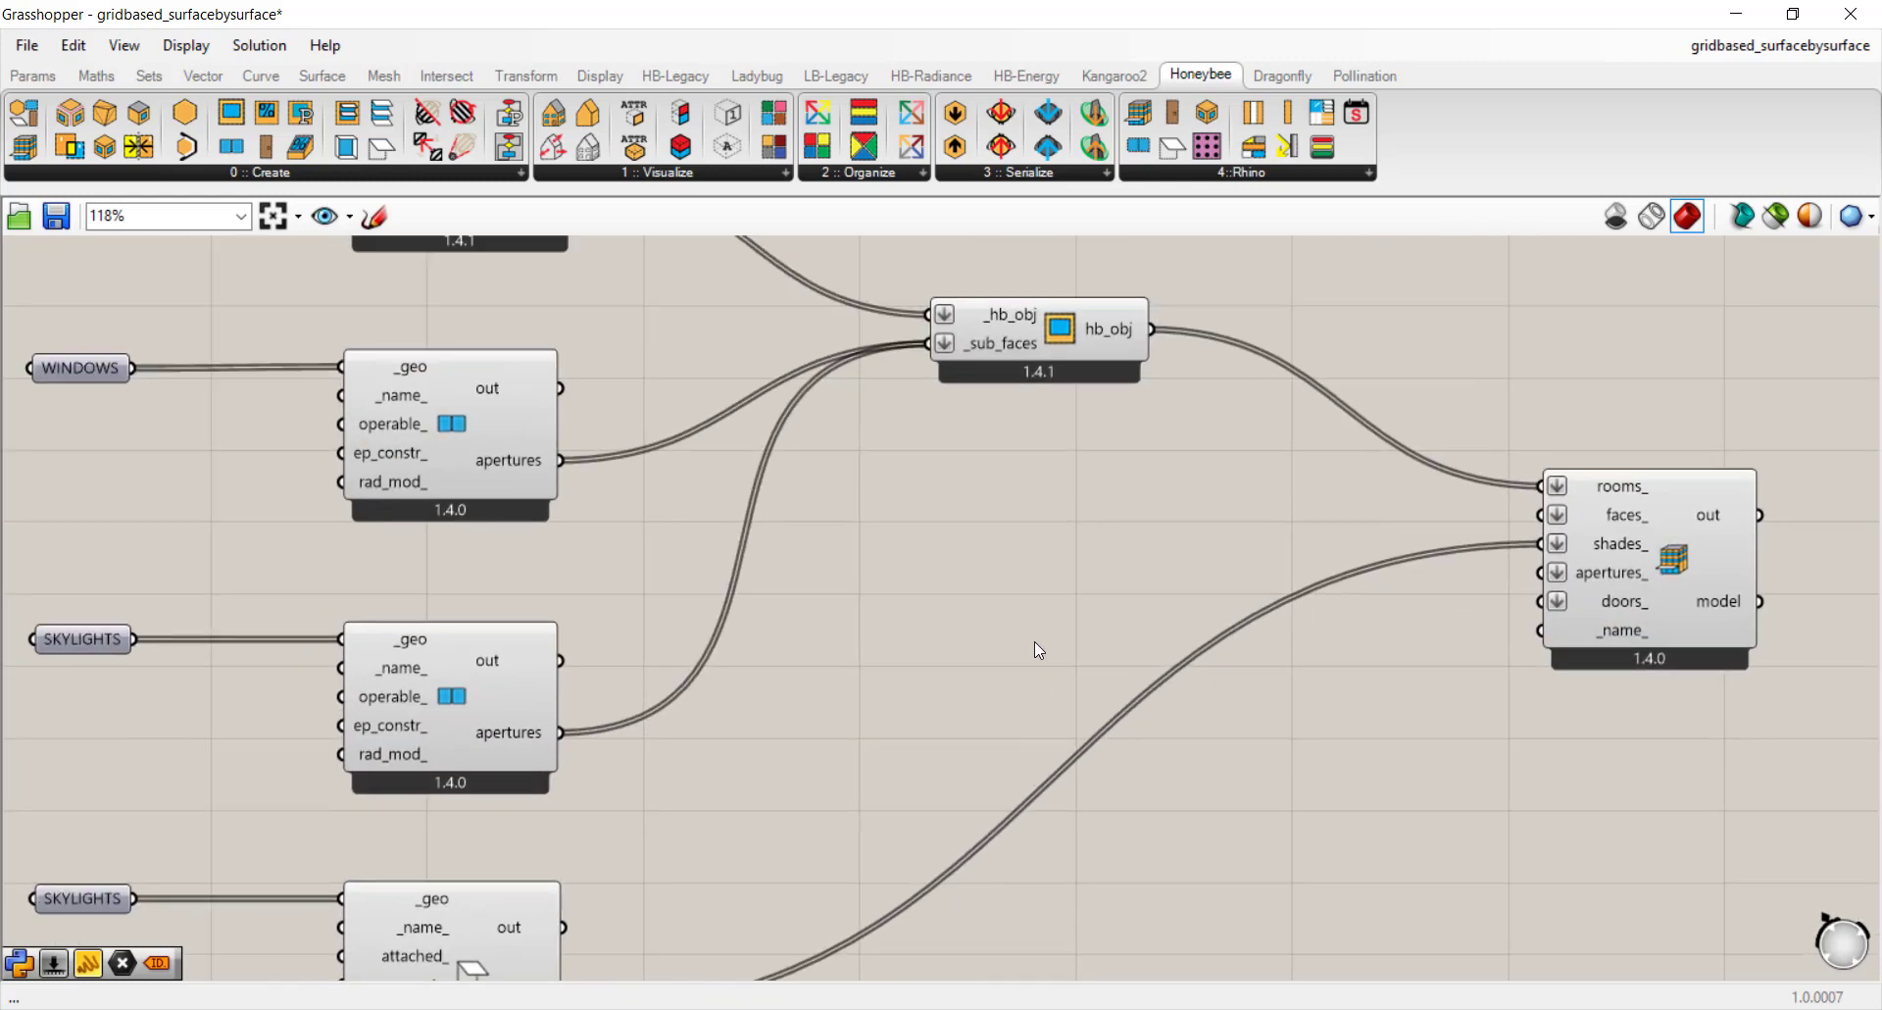
pyautogui.moveTo(1358, 487); pyautogui.dragTo(749, 607, button='right')
pyautogui.scroll(3, 1021, 688)
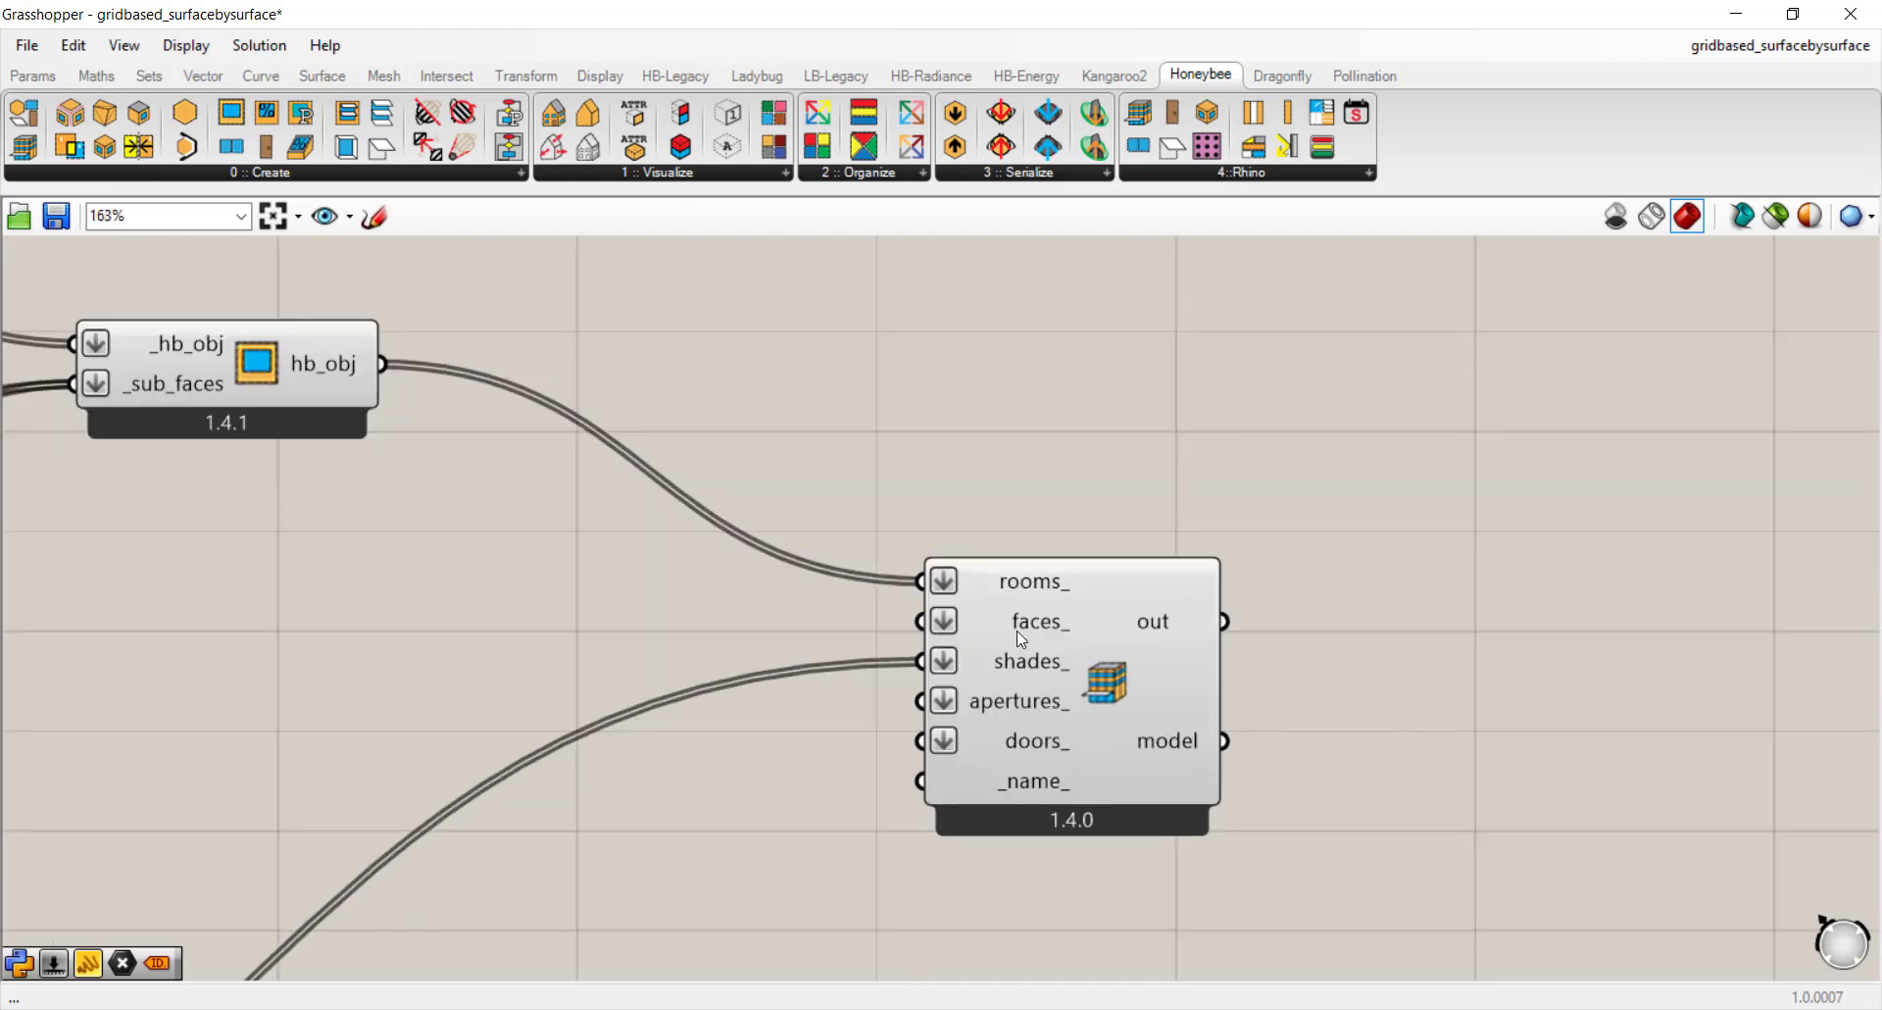
pyautogui.moveTo(1039, 749)
pyautogui.scroll(-2, 1039, 737)
pyautogui.moveTo(492, 755); pyautogui.dragTo(916, 732, button='right')
pyautogui.scroll(-2, 917, 732)
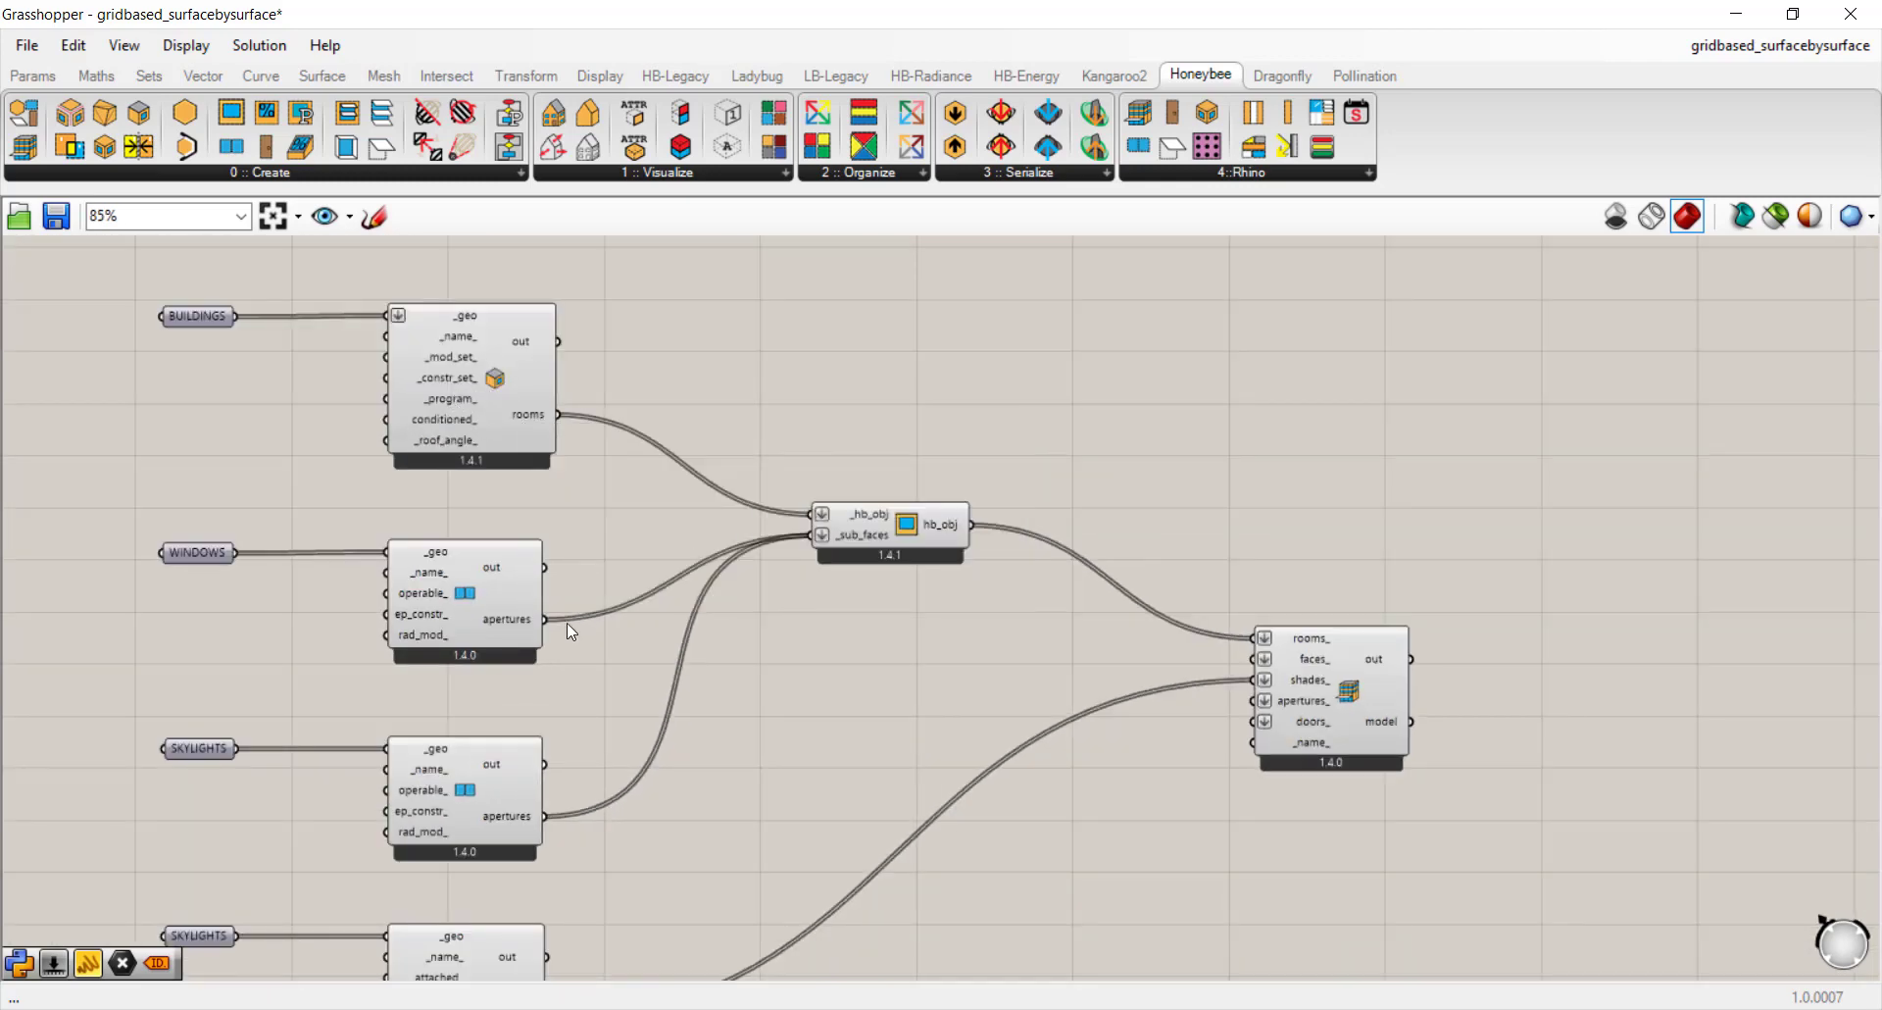
pyautogui.moveTo(844, 549)
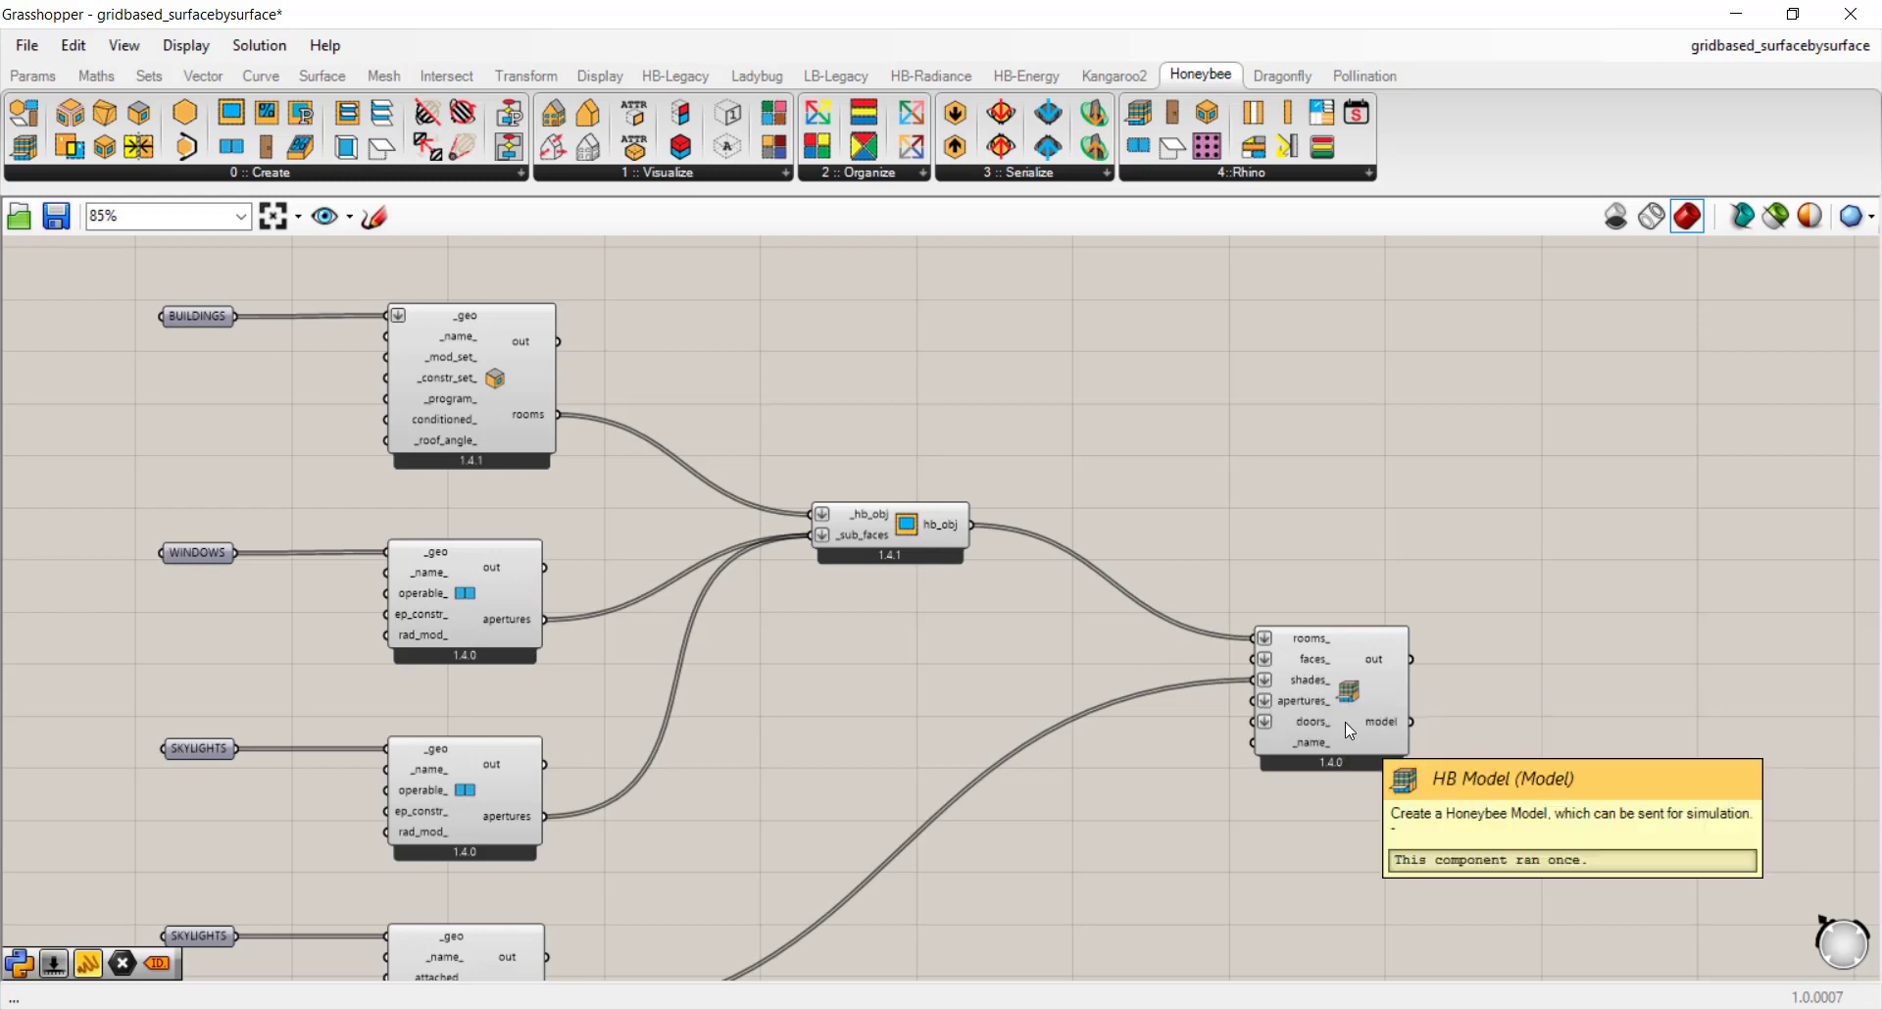
pyautogui.scroll(3, 1149, 593)
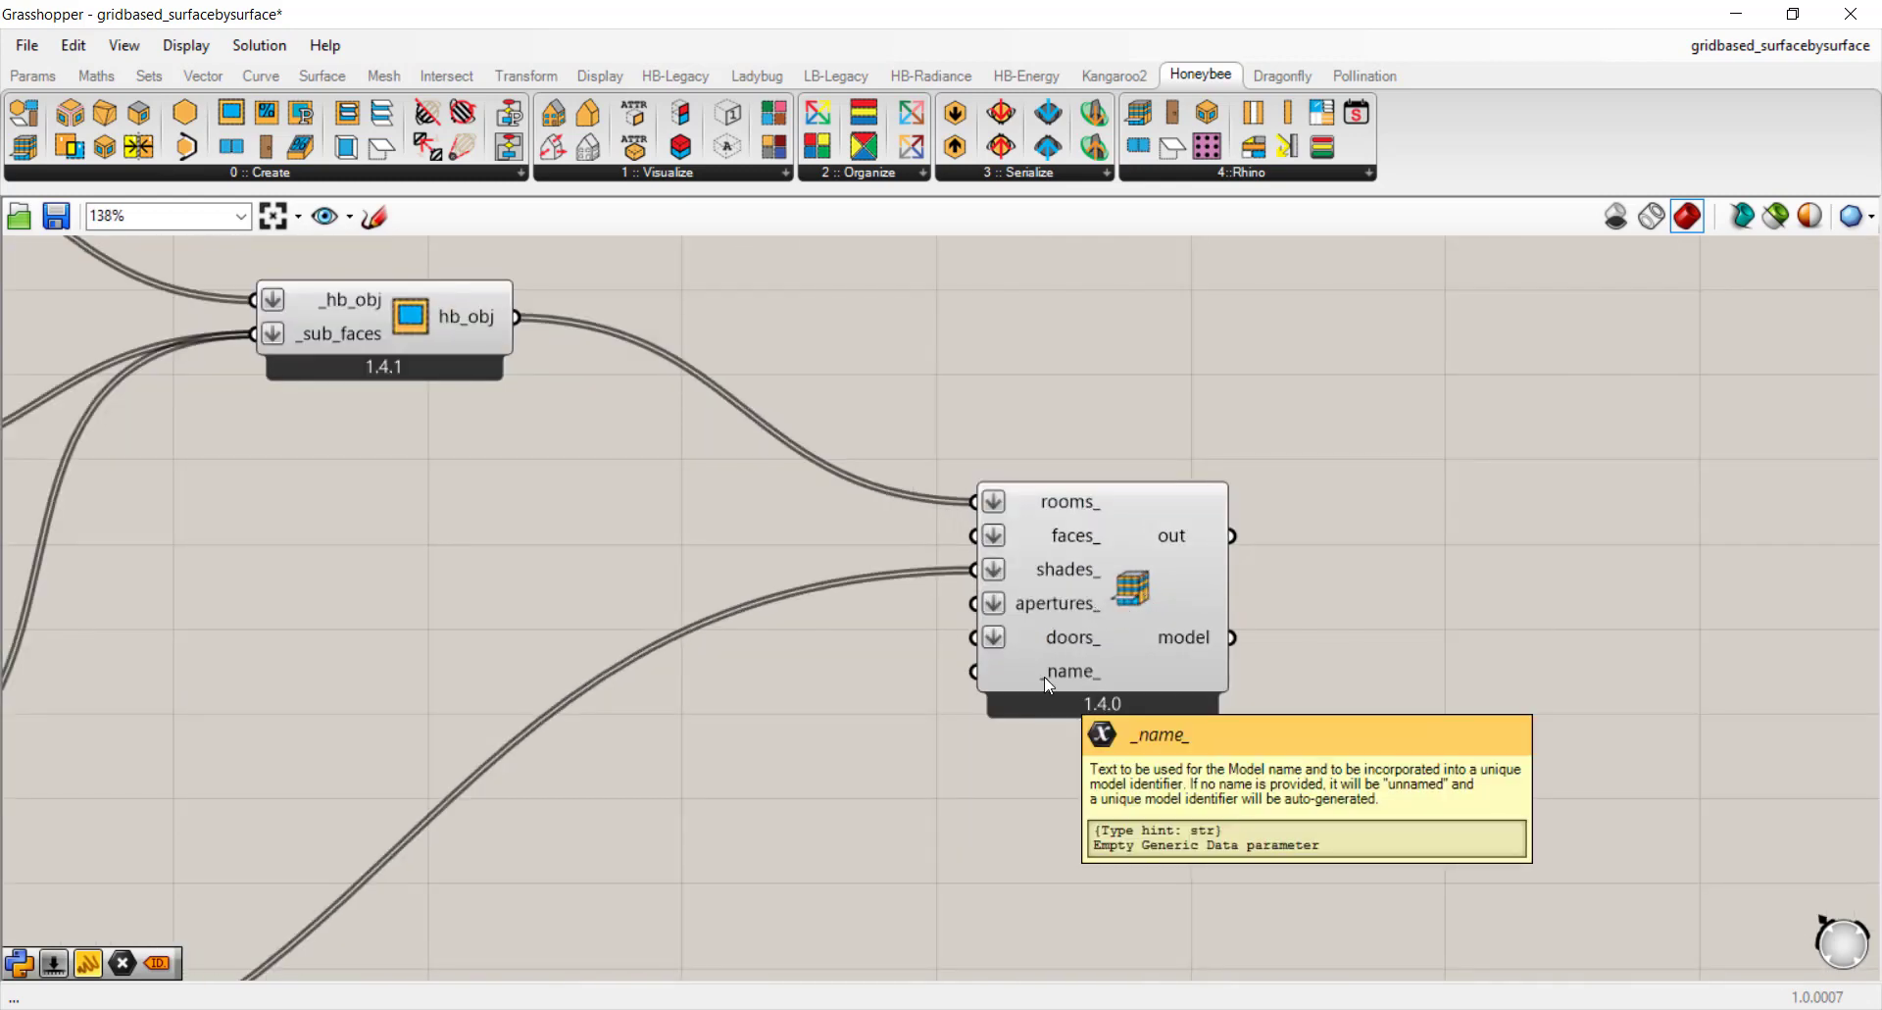
# - Create a panel reading Solid Approach and wire it into the HB Model's _name_ input
pyautogui.doubleClick(779, 676)
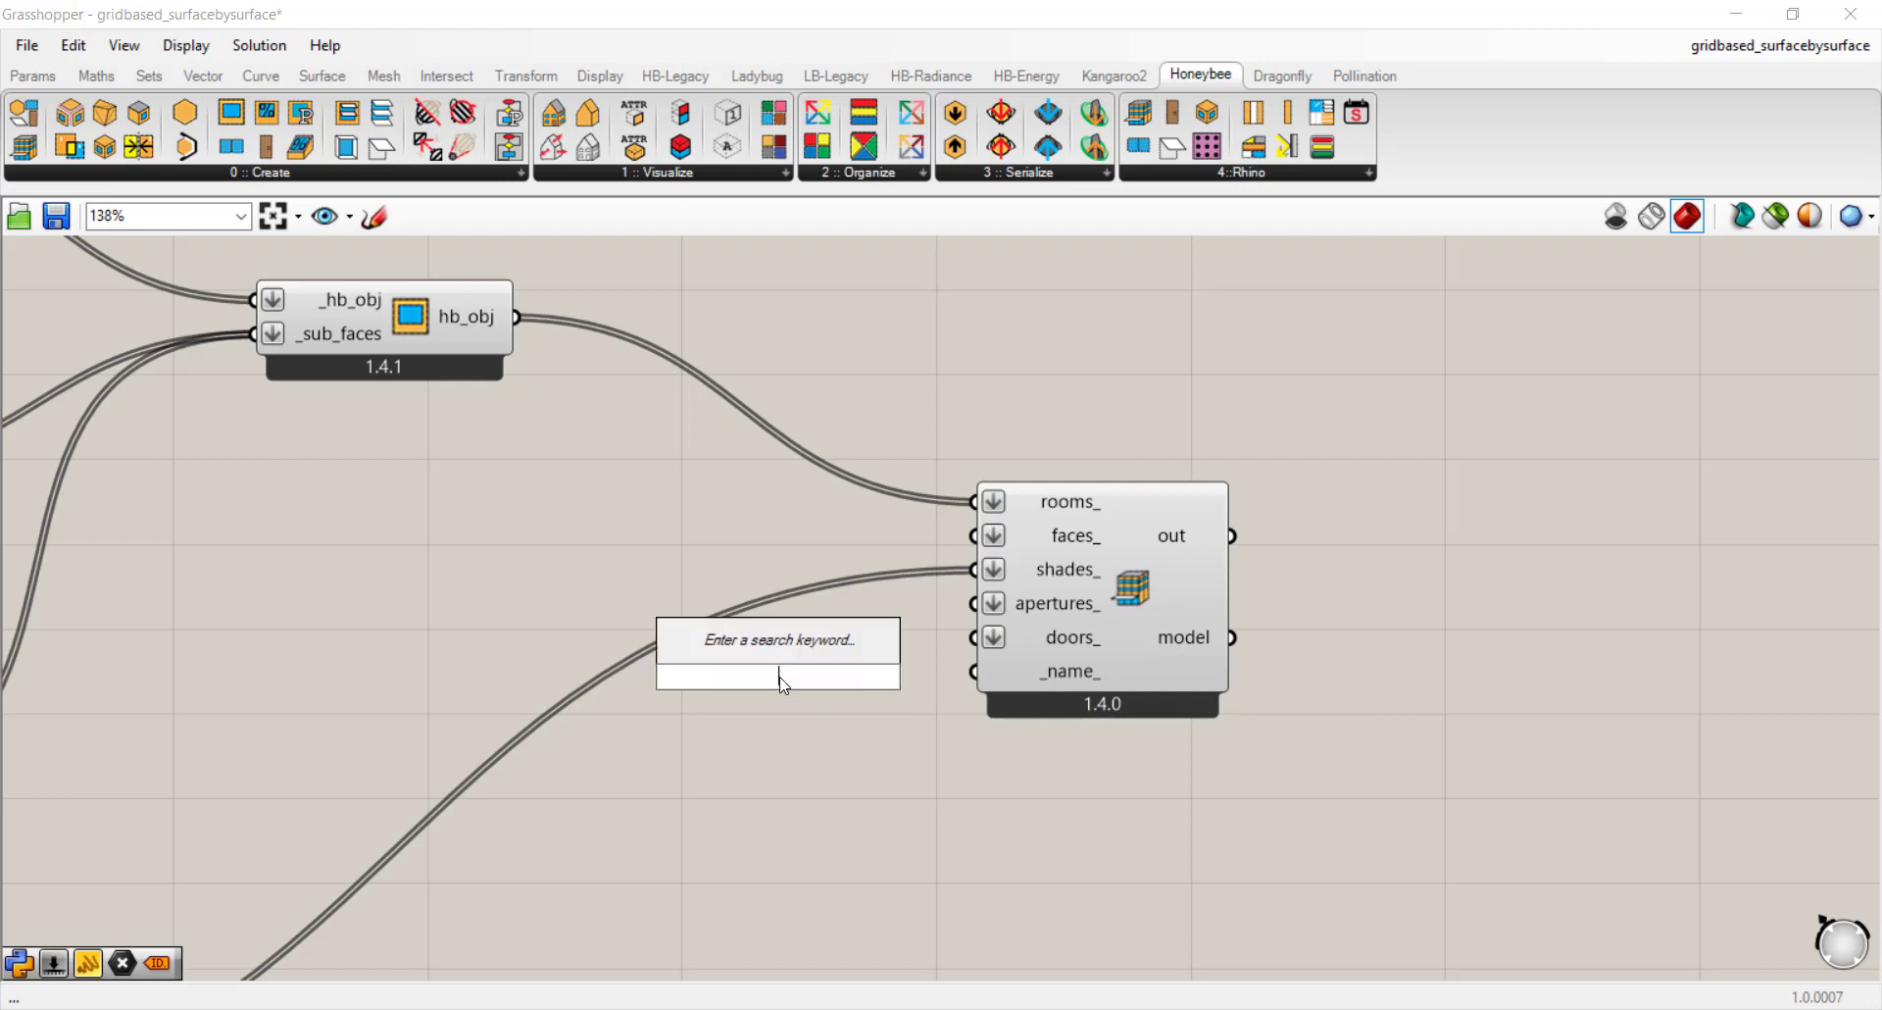
pyautogui.write('"')
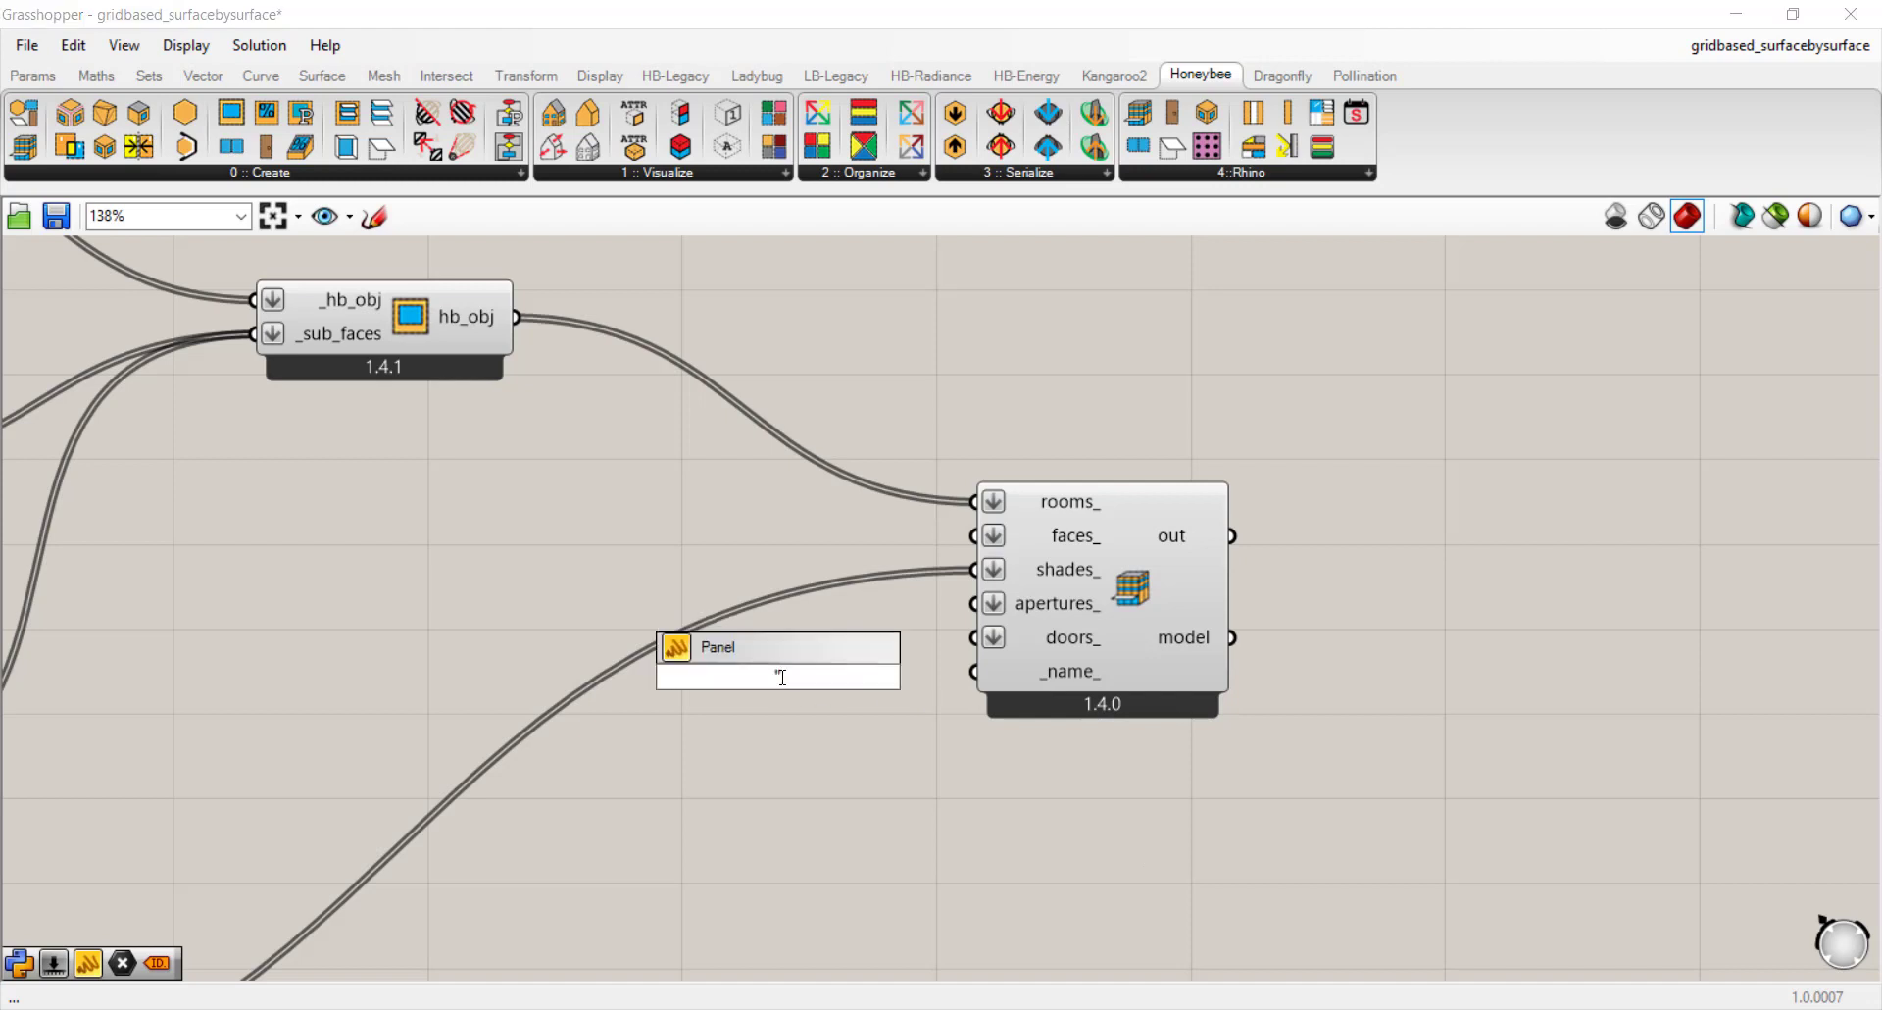
pyautogui.write('Room')
pyautogui.press('BackSpace')
pyautogui.press('BackSpace')
pyautogui.press('BackSpace')
pyautogui.press('BackSpace')
pyautogui.write('Solid Approach')
pyautogui.press('Return')
pyautogui.moveTo(880, 677); pyautogui.dragTo(971, 672)
# - Create and delete a throwaway test panel, then pan out to view the whole definition
pyautogui.doubleClick(755, 777)
pyautogui.write('"')
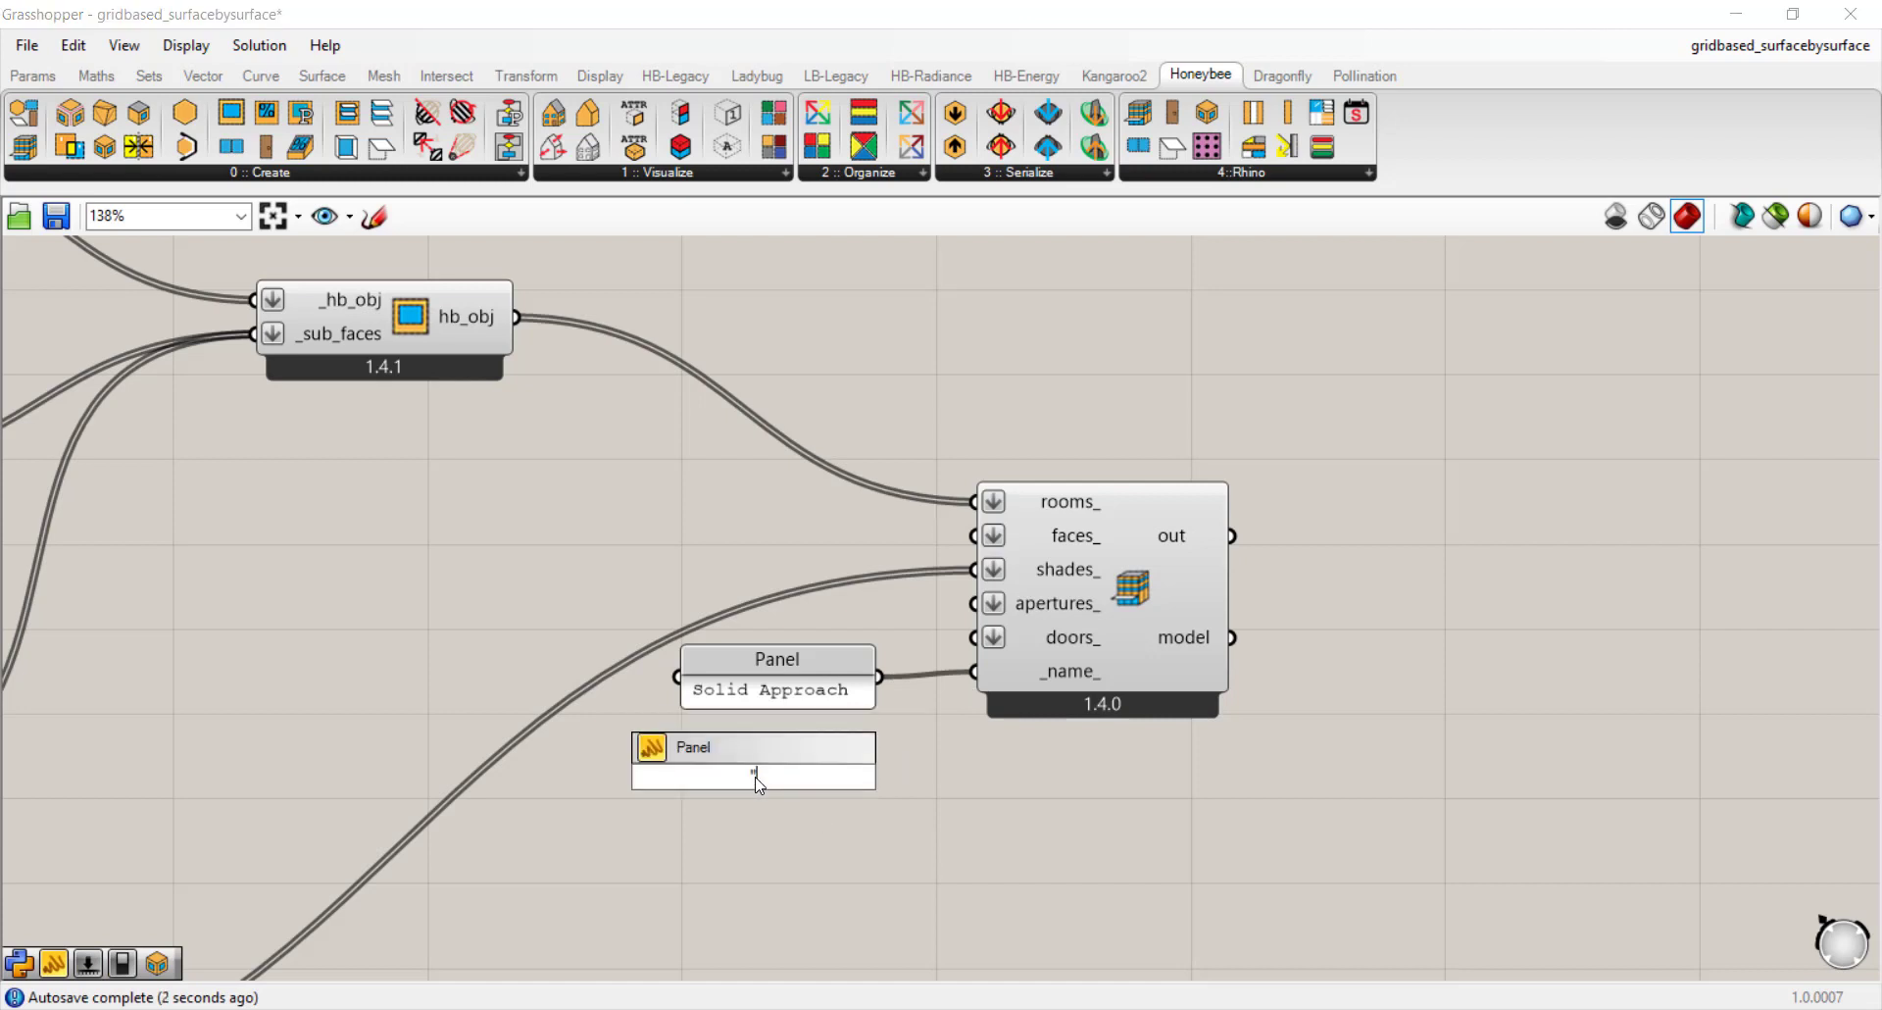
pyautogui.write('skjdflsk')
pyautogui.press('Return')
pyautogui.press('Delete')
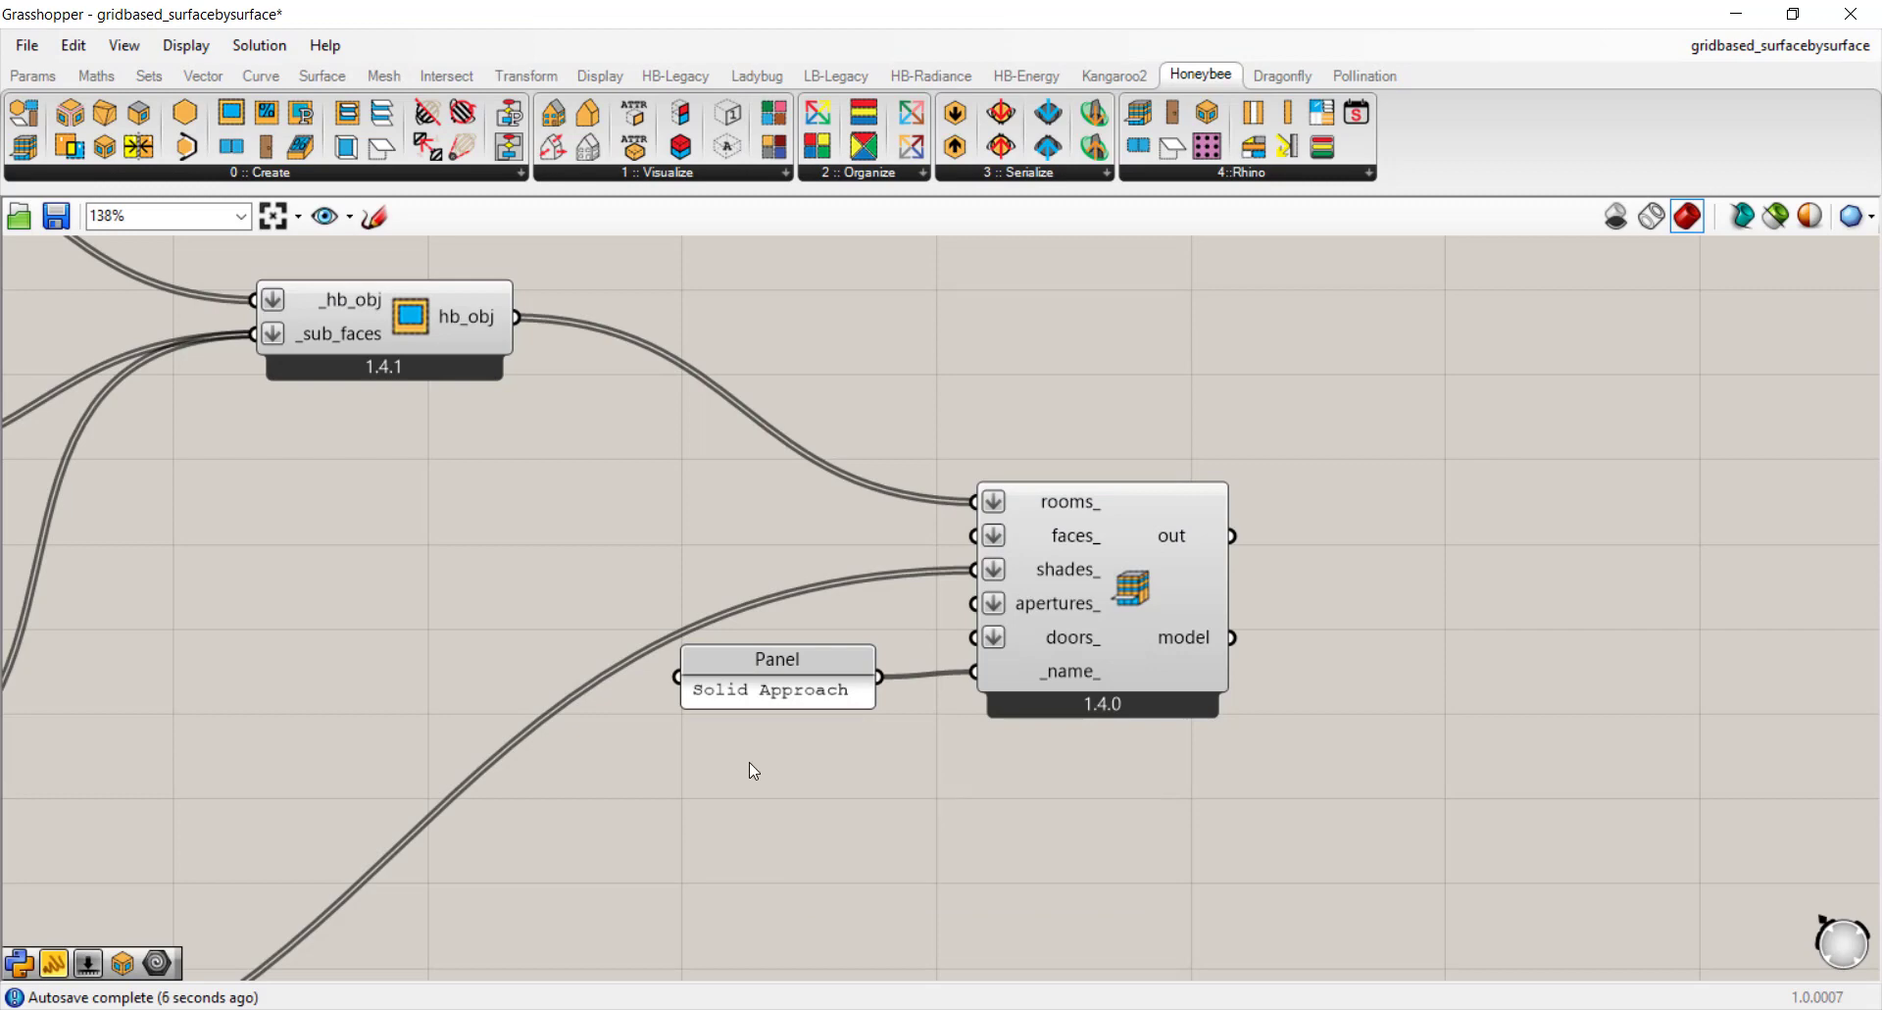
pyautogui.scroll(-4, 748, 769)
pyautogui.moveTo(782, 328); pyautogui.dragTo(956, 187, button='right')
pyautogui.moveTo(509, 781); pyautogui.dragTo(673, 779, button='right')
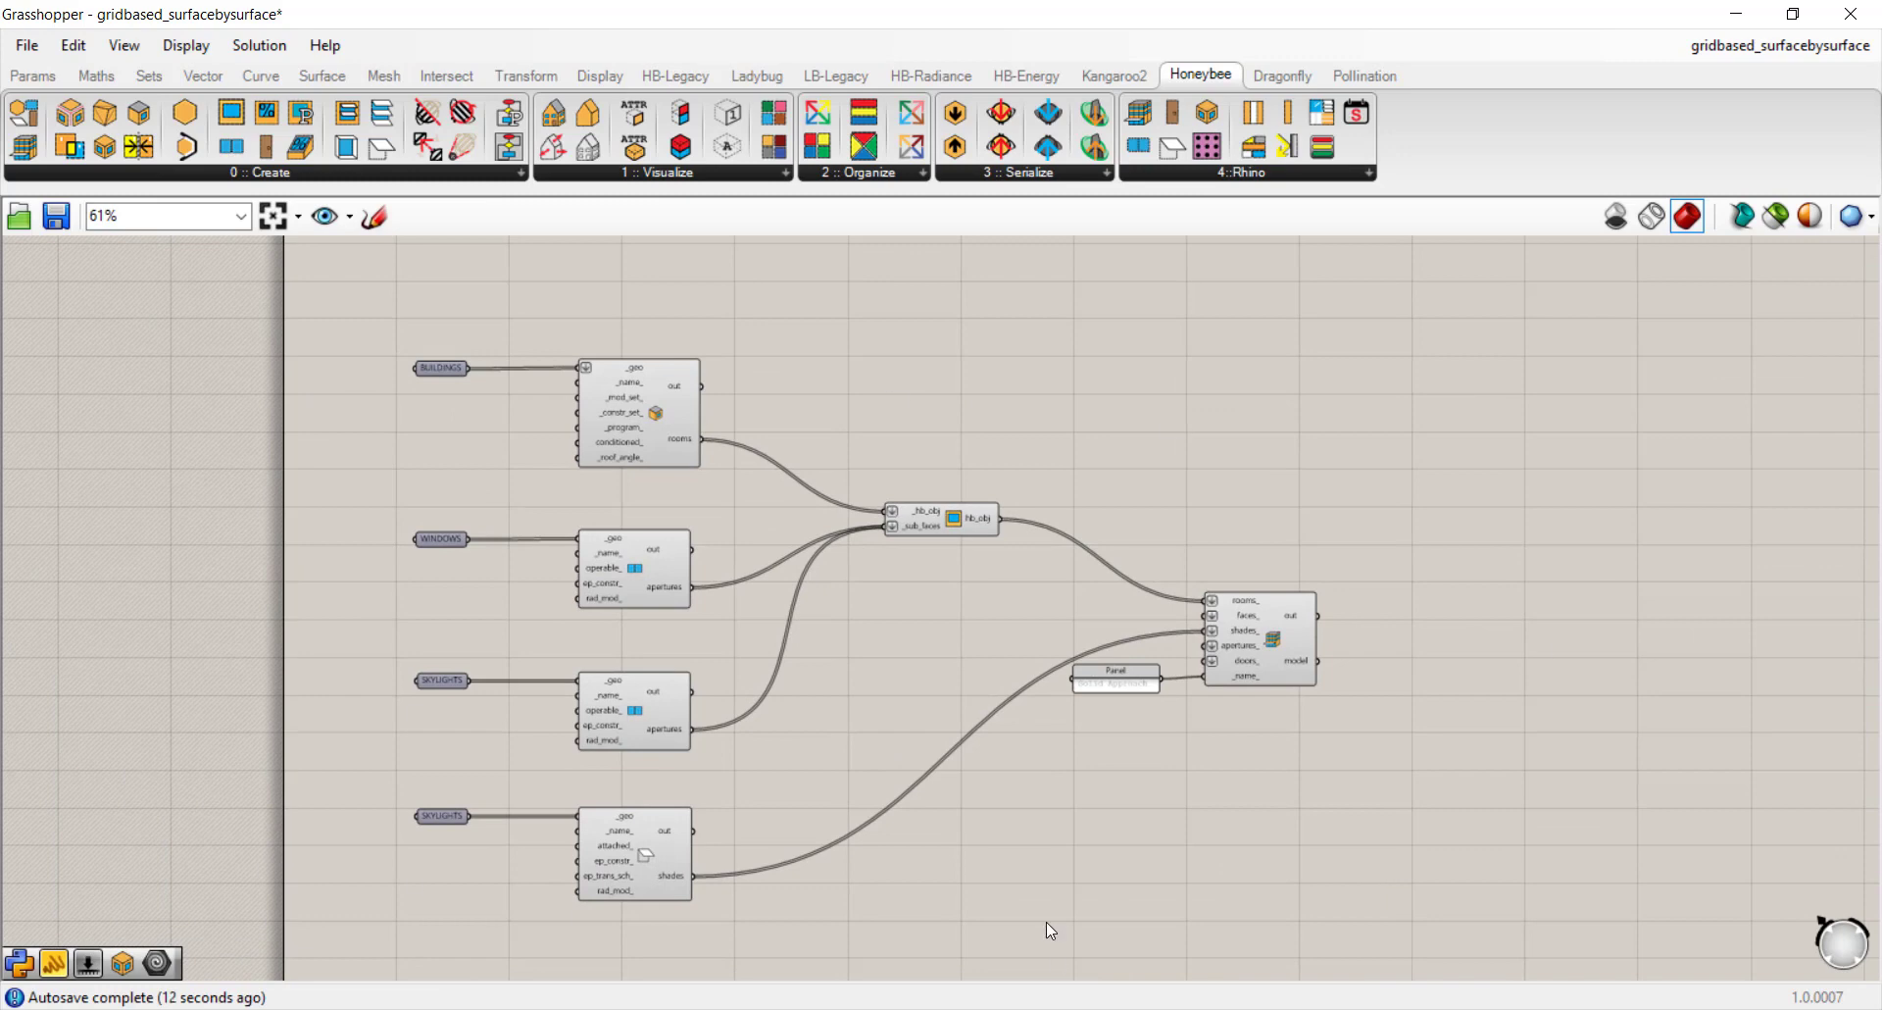
# - Minimize Grasshopper and select both buildings' room boxes, a window and the middle skylight
pyautogui.click(1736, 13)
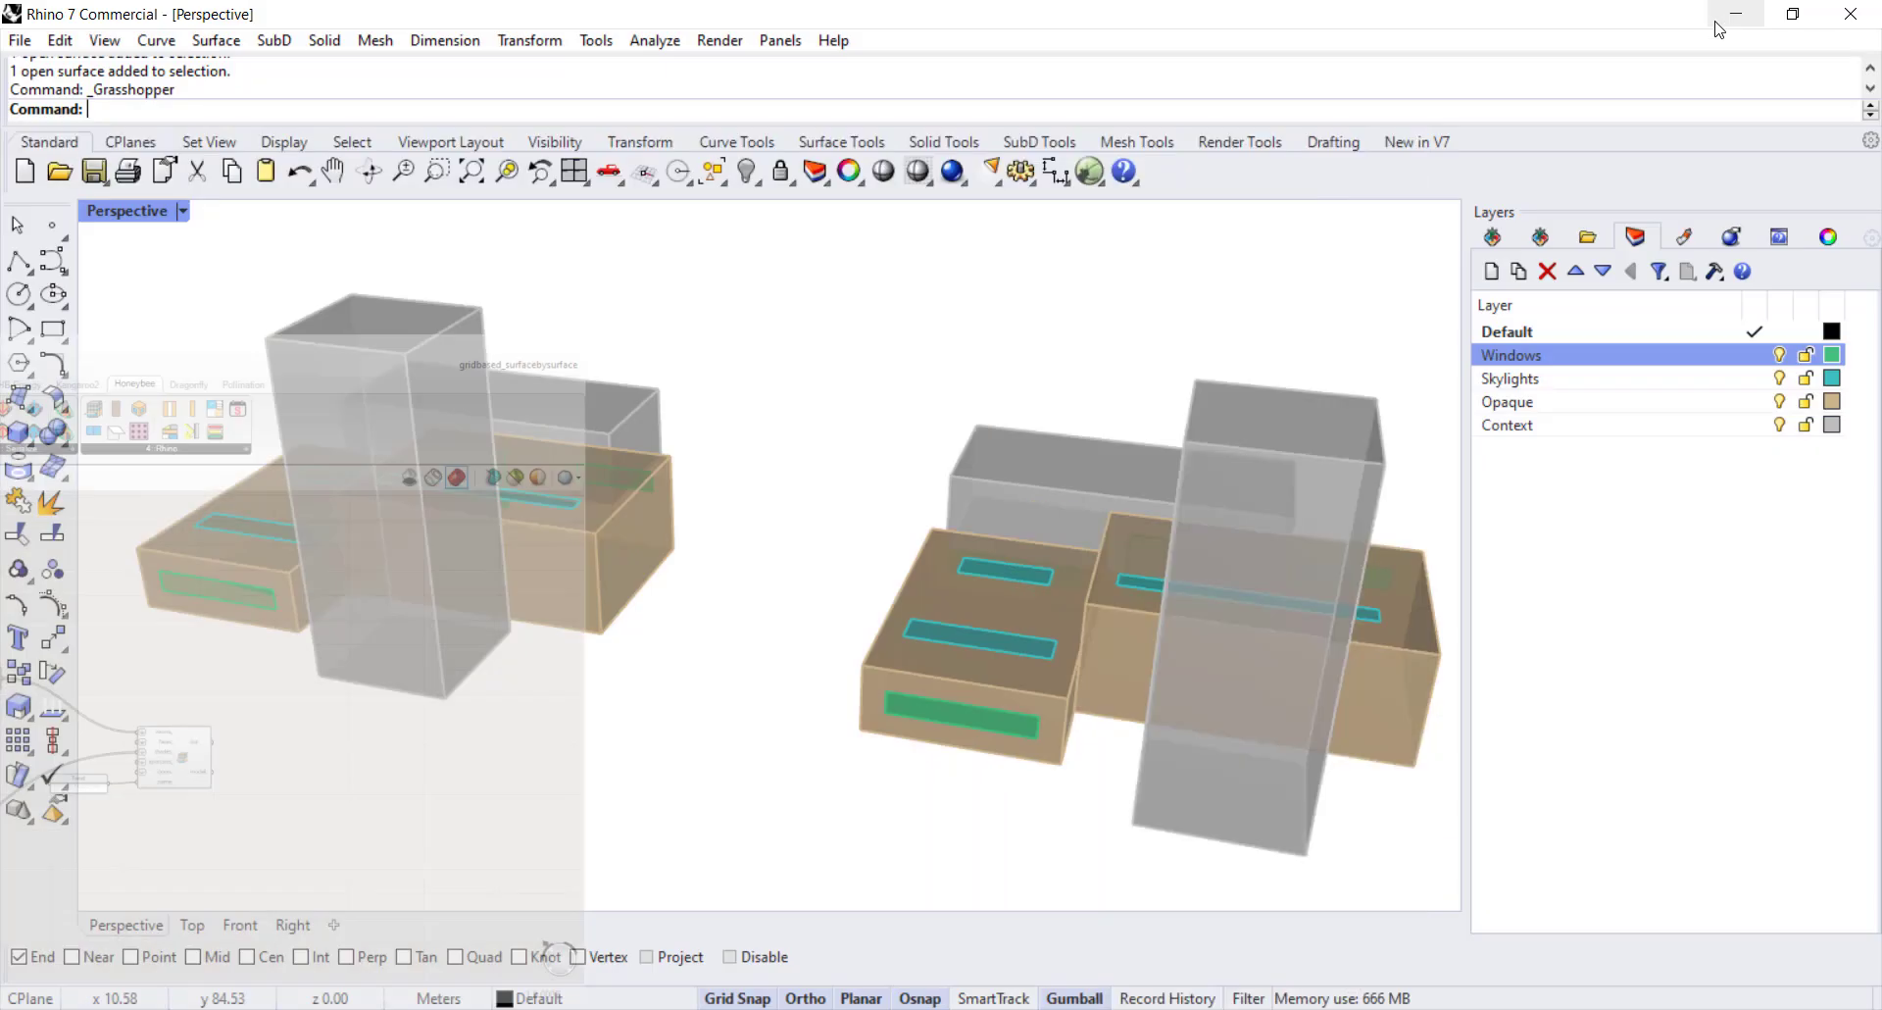
pyautogui.scroll(5, 849, 592)
pyautogui.click(662, 616)
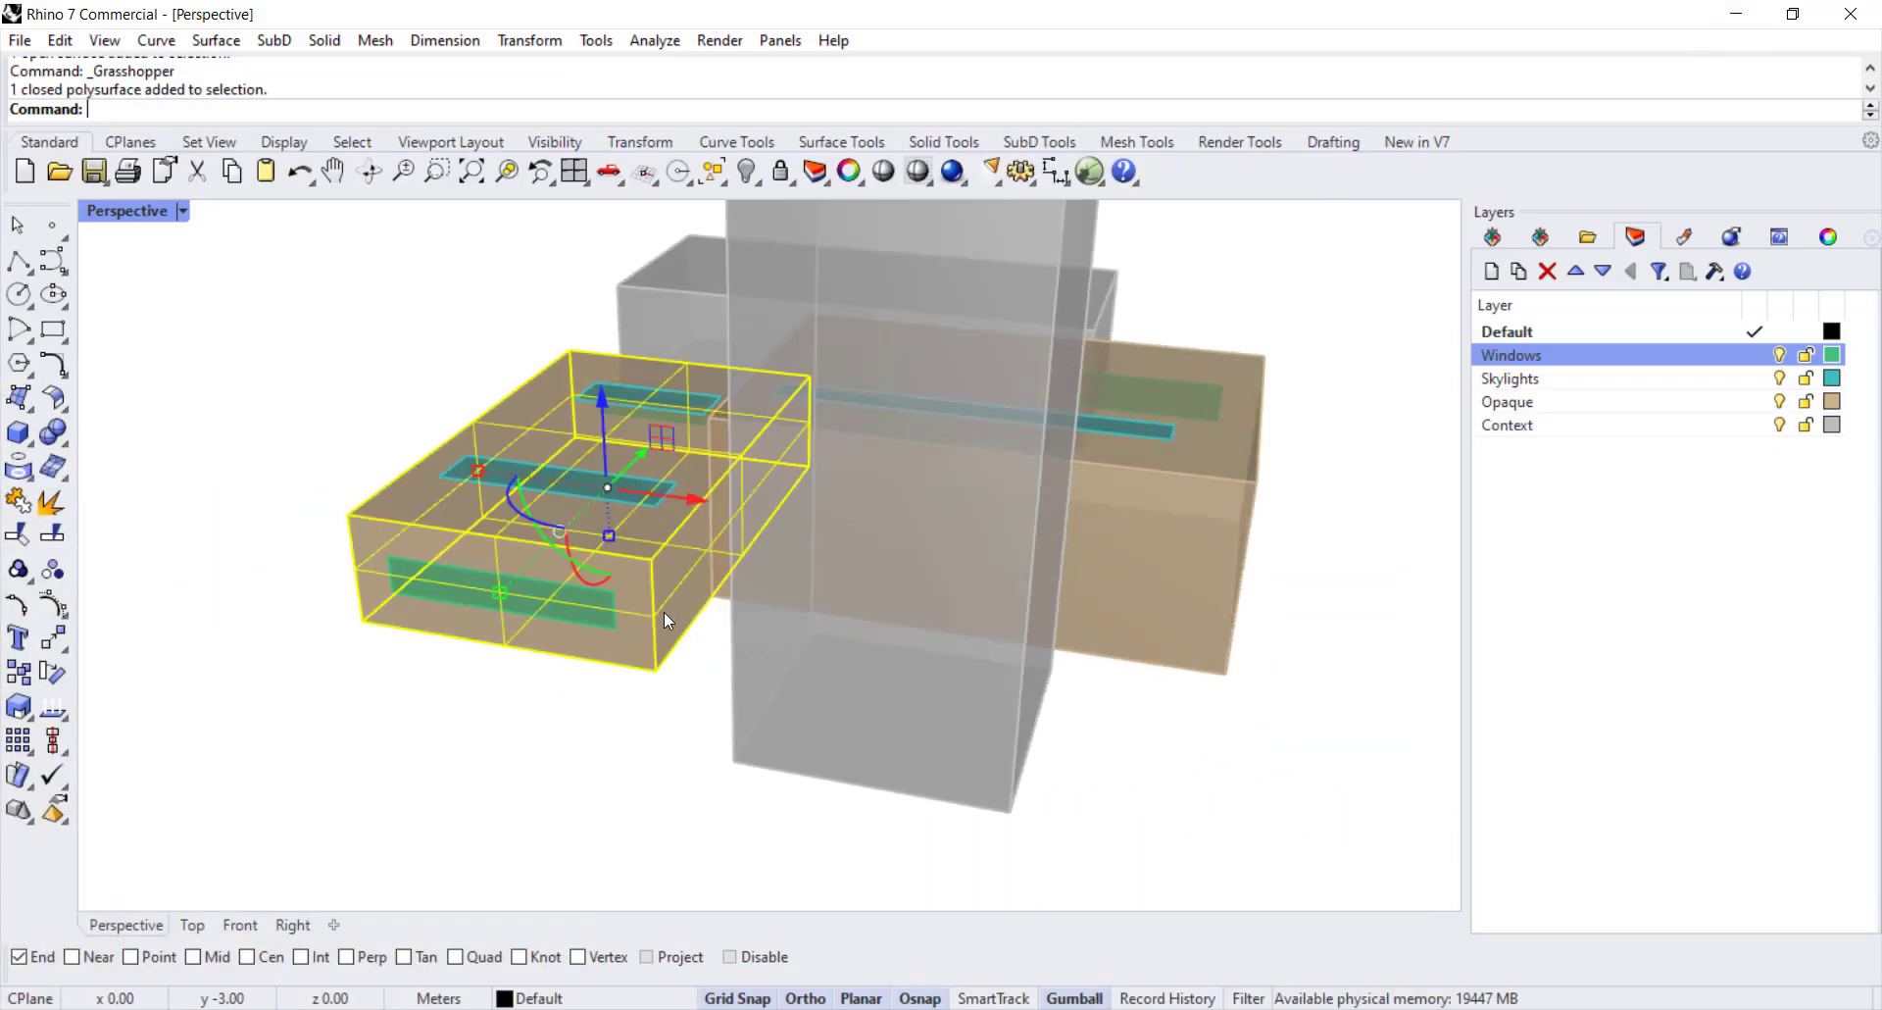
pyautogui.click(1131, 581)
pyautogui.moveTo(895, 651); pyautogui.dragTo(798, 736, button='right')
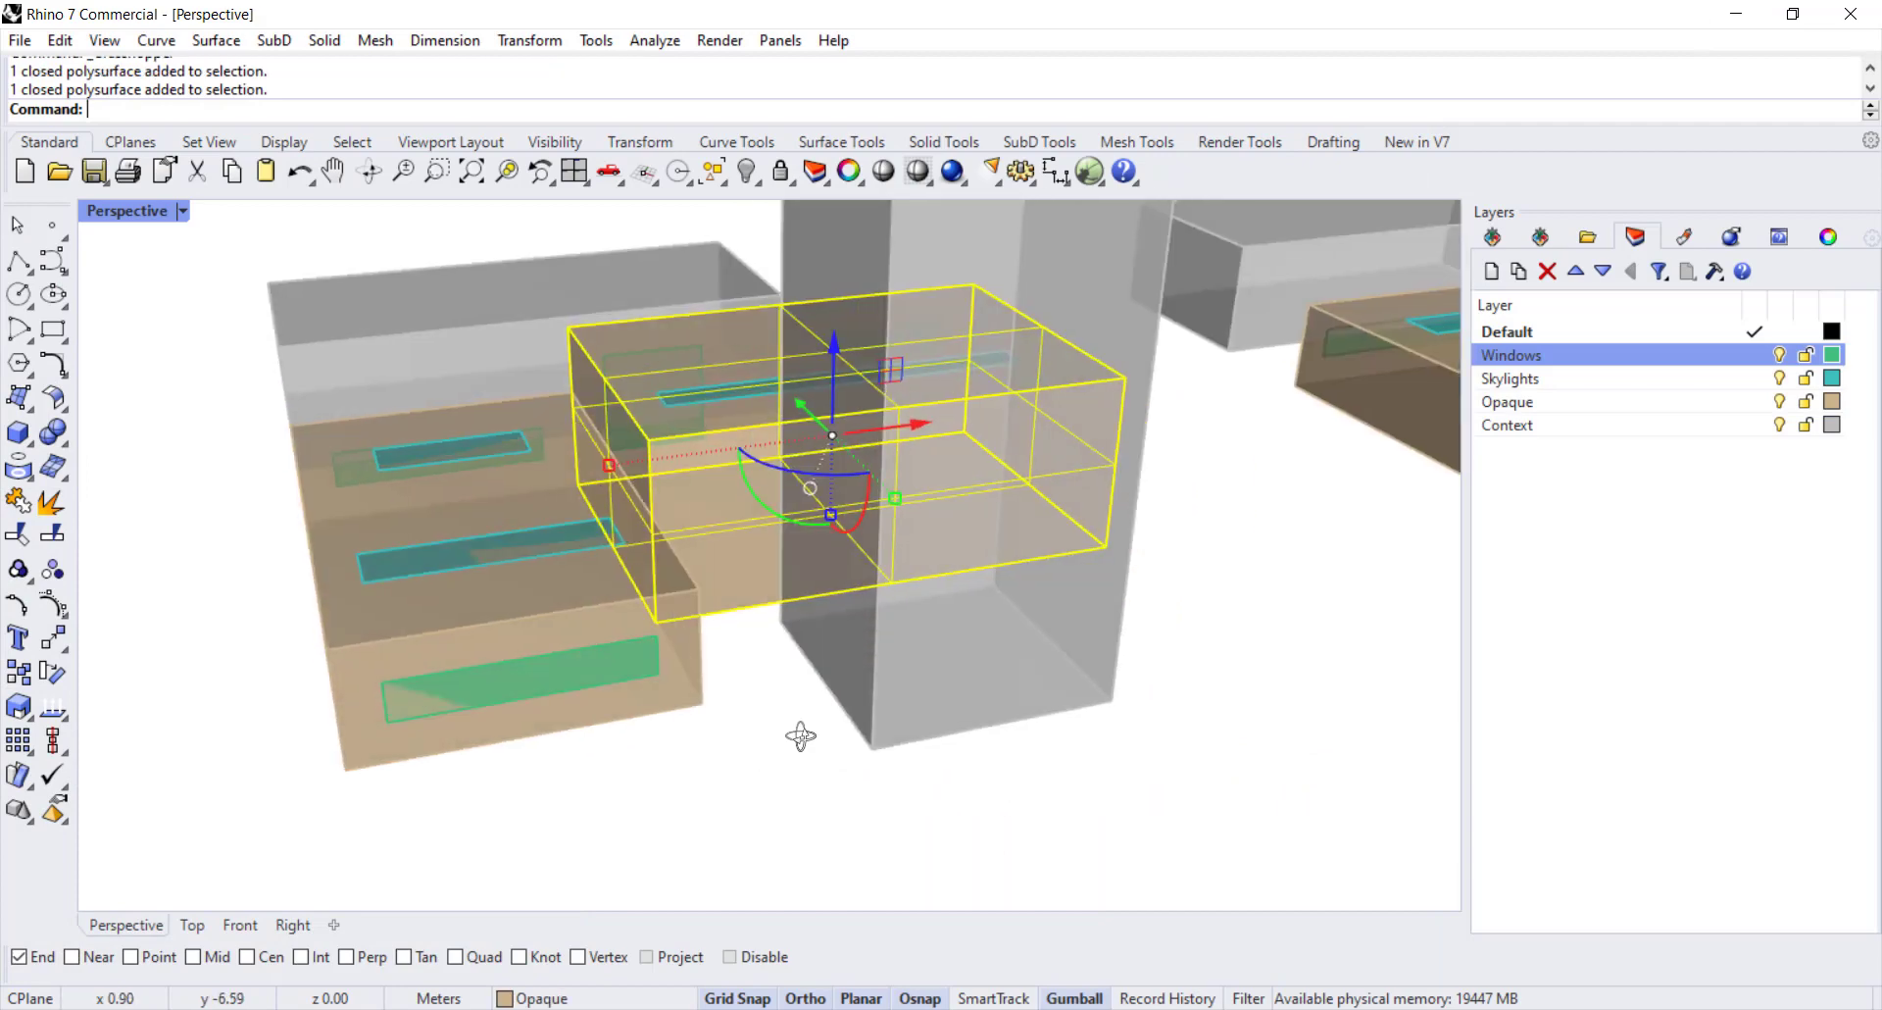
pyautogui.click(500, 684)
pyautogui.click(393, 584)
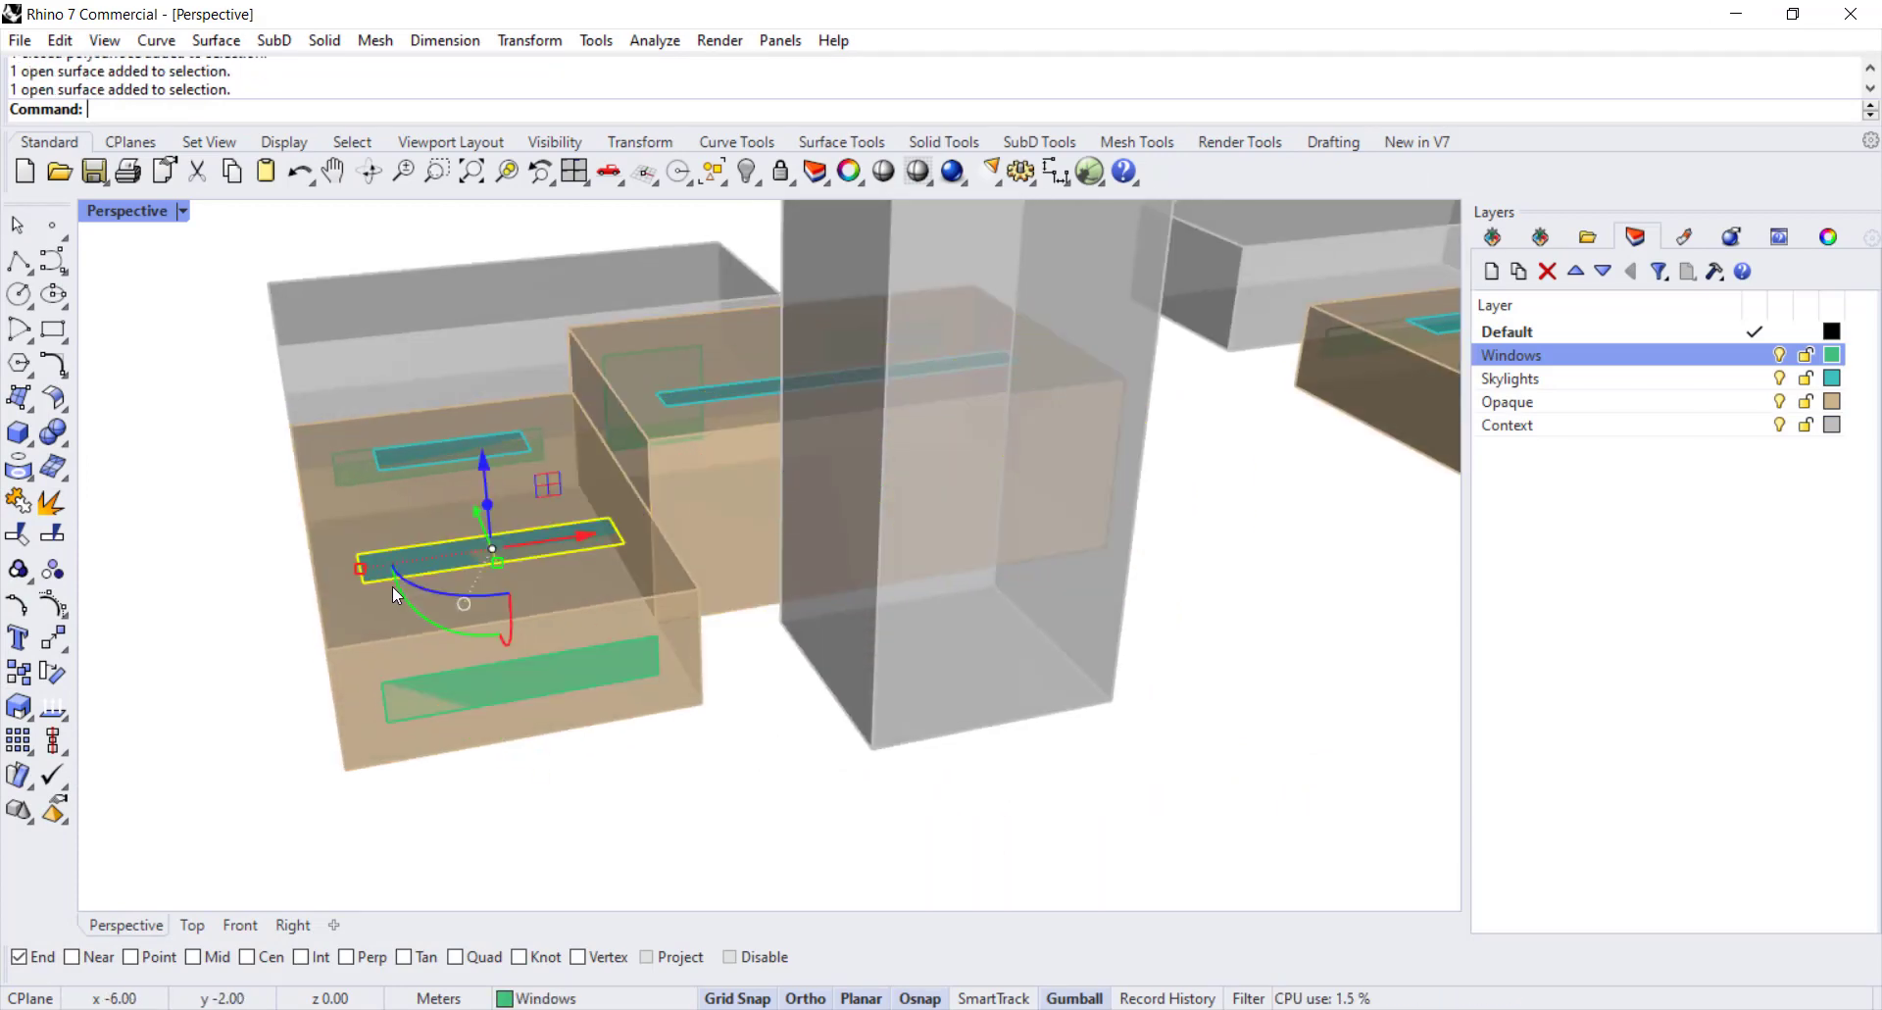
# - Select the grey context boxes and a small window surface while orbiting the scene
pyautogui.click(351, 484)
pyautogui.click(392, 470)
pyautogui.click(401, 473)
pyautogui.click(914, 840)
pyautogui.moveTo(873, 840); pyautogui.dragTo(903, 801, button='right')
pyautogui.click(903, 799)
pyautogui.click(363, 363)
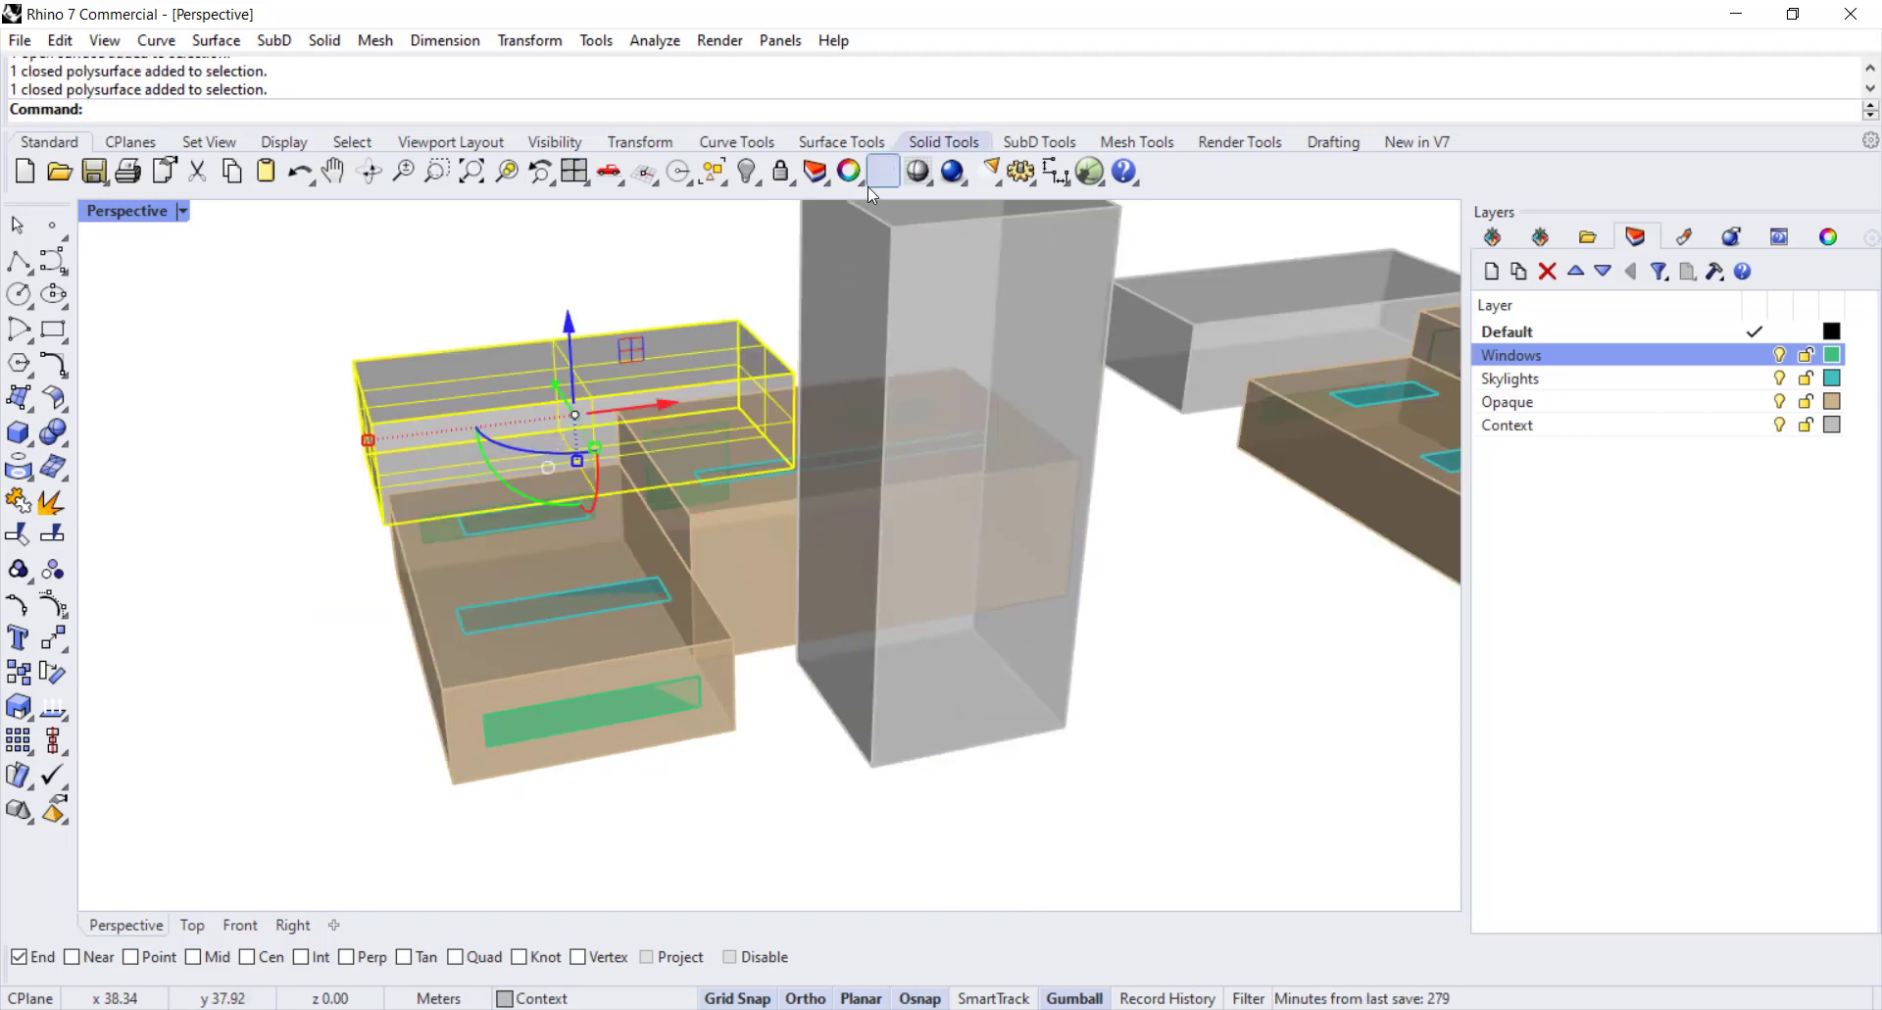
pyautogui.moveTo(1078, 520); pyautogui.dragTo(404, 693, button='right')
# - Place an HB Face component from the Honeybee Create list, then undo it
pyautogui.click(637, 600)
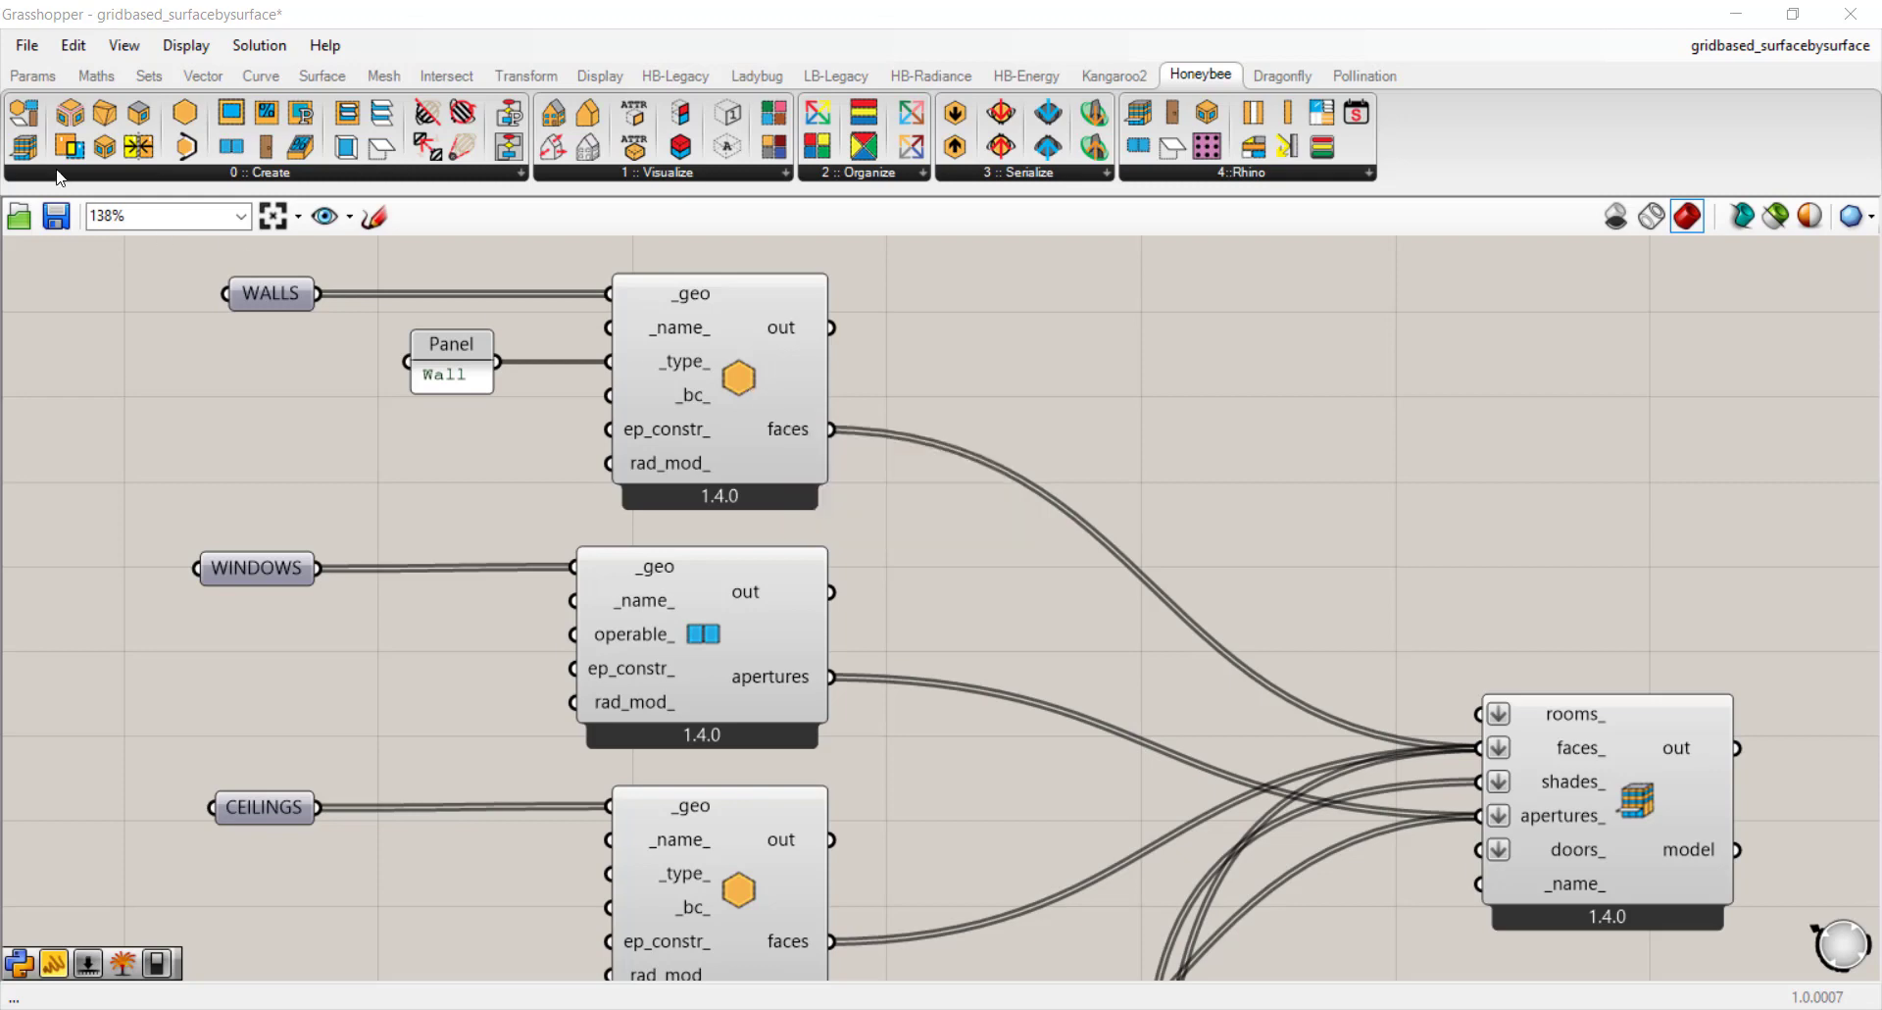
pyautogui.click(304, 175)
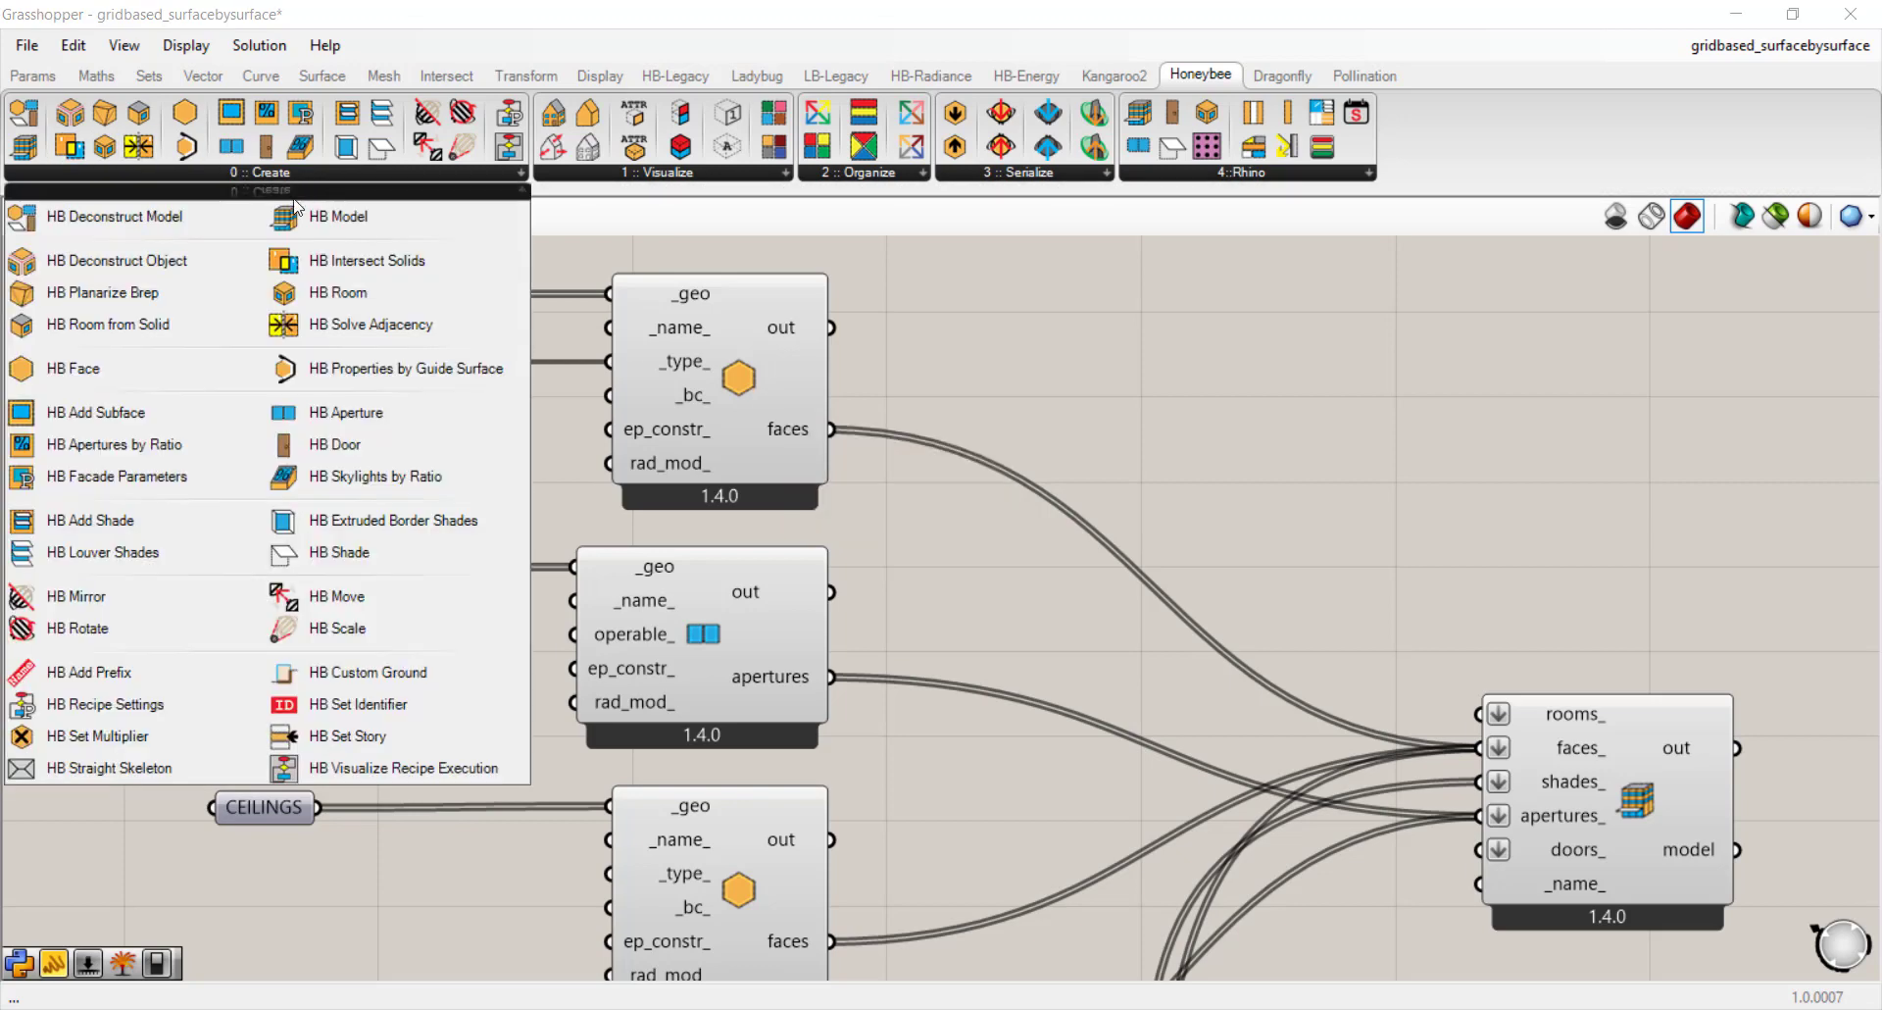
pyautogui.click(79, 368)
pyautogui.click(1021, 387)
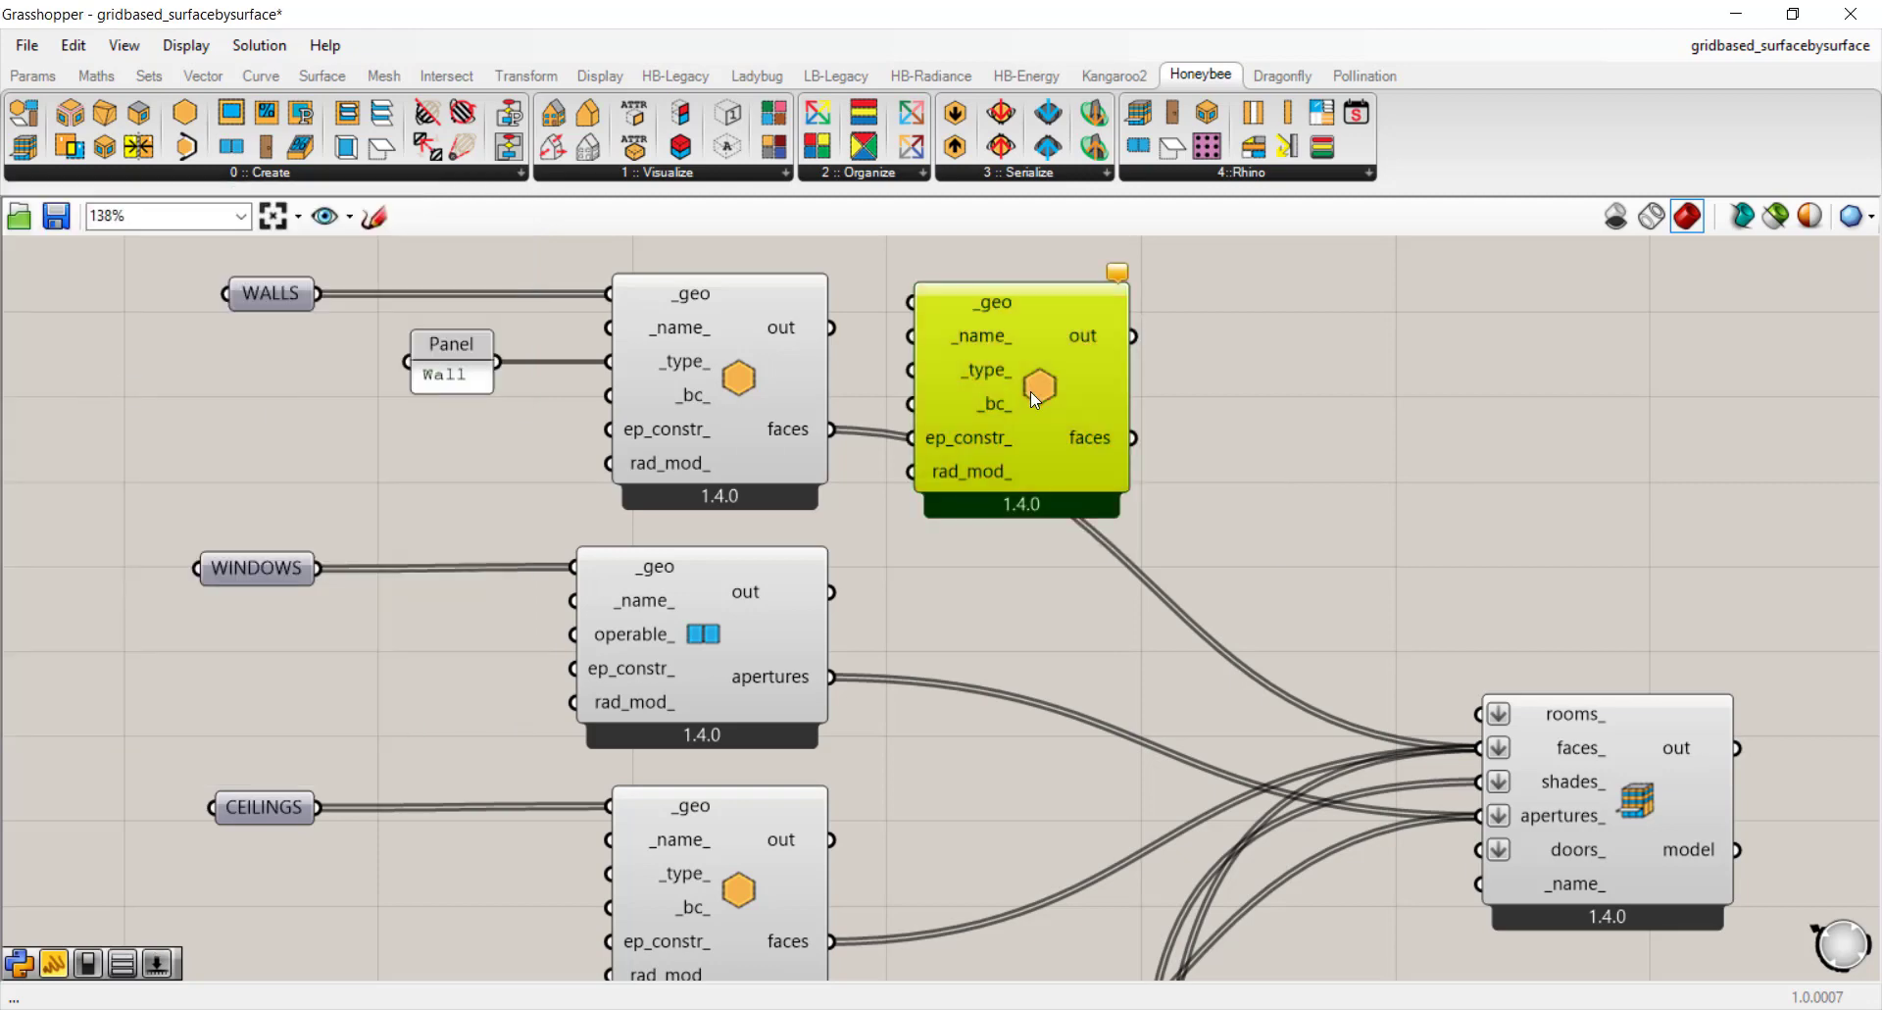
pyautogui.hotkey('ctrl', 'z')
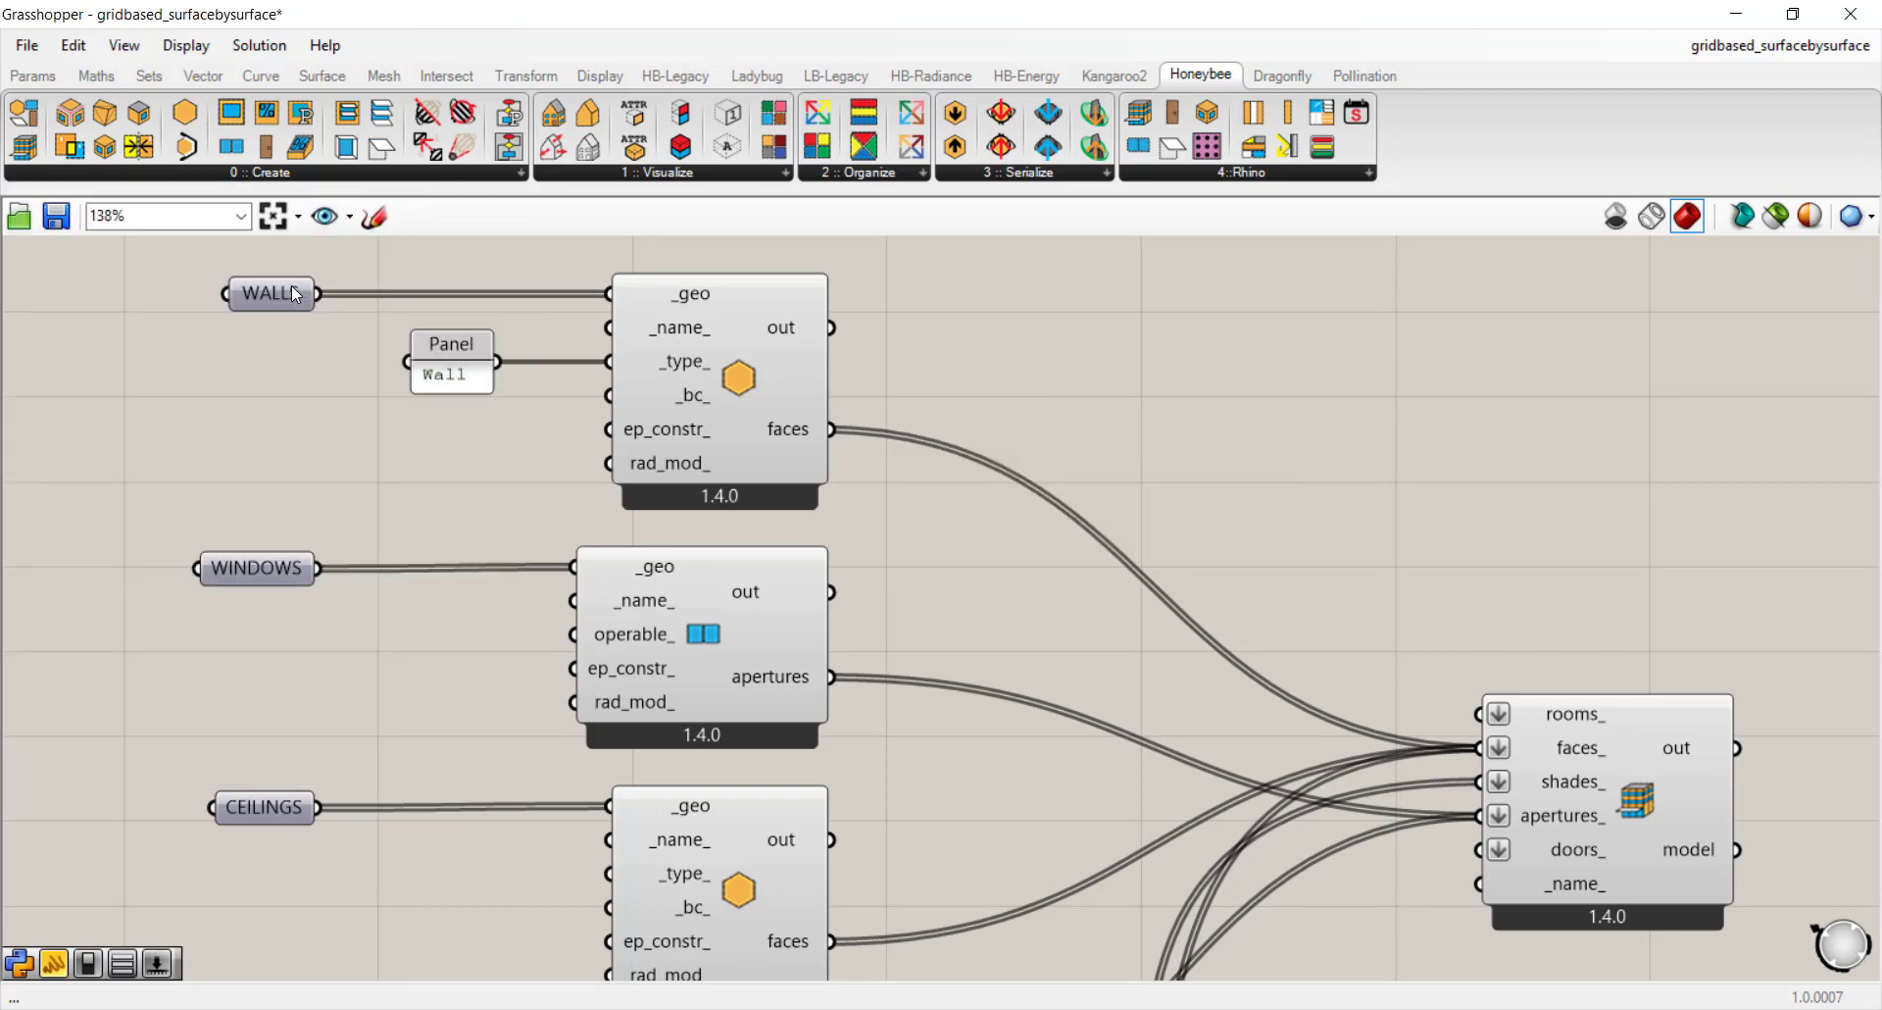
# - Select the WALLS and FLOORS parameters, panning through the CEILINGS components back to the Wall panel
pyautogui.moveTo(292, 287)
pyautogui.click(292, 294)
pyautogui.click(772, 350)
pyautogui.moveTo(751, 568); pyautogui.dragTo(773, 335, button='right')
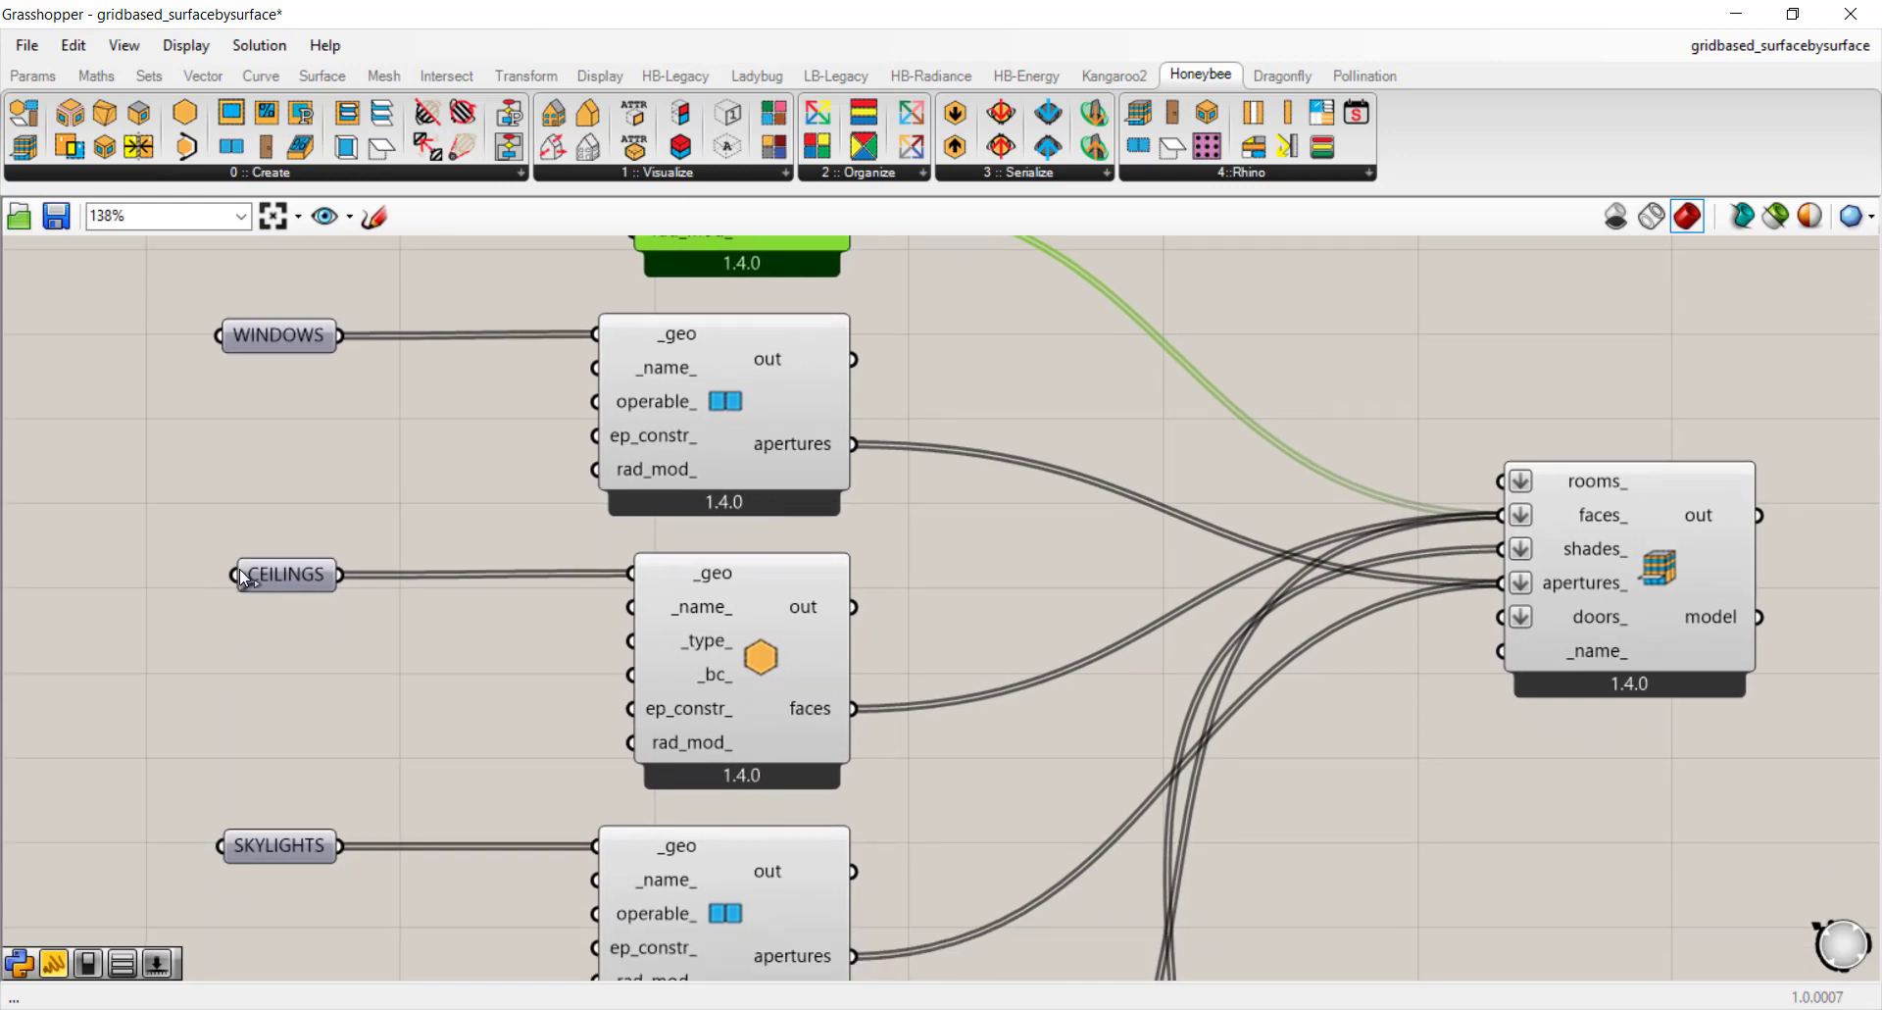
pyautogui.scroll(-5, 733, 666)
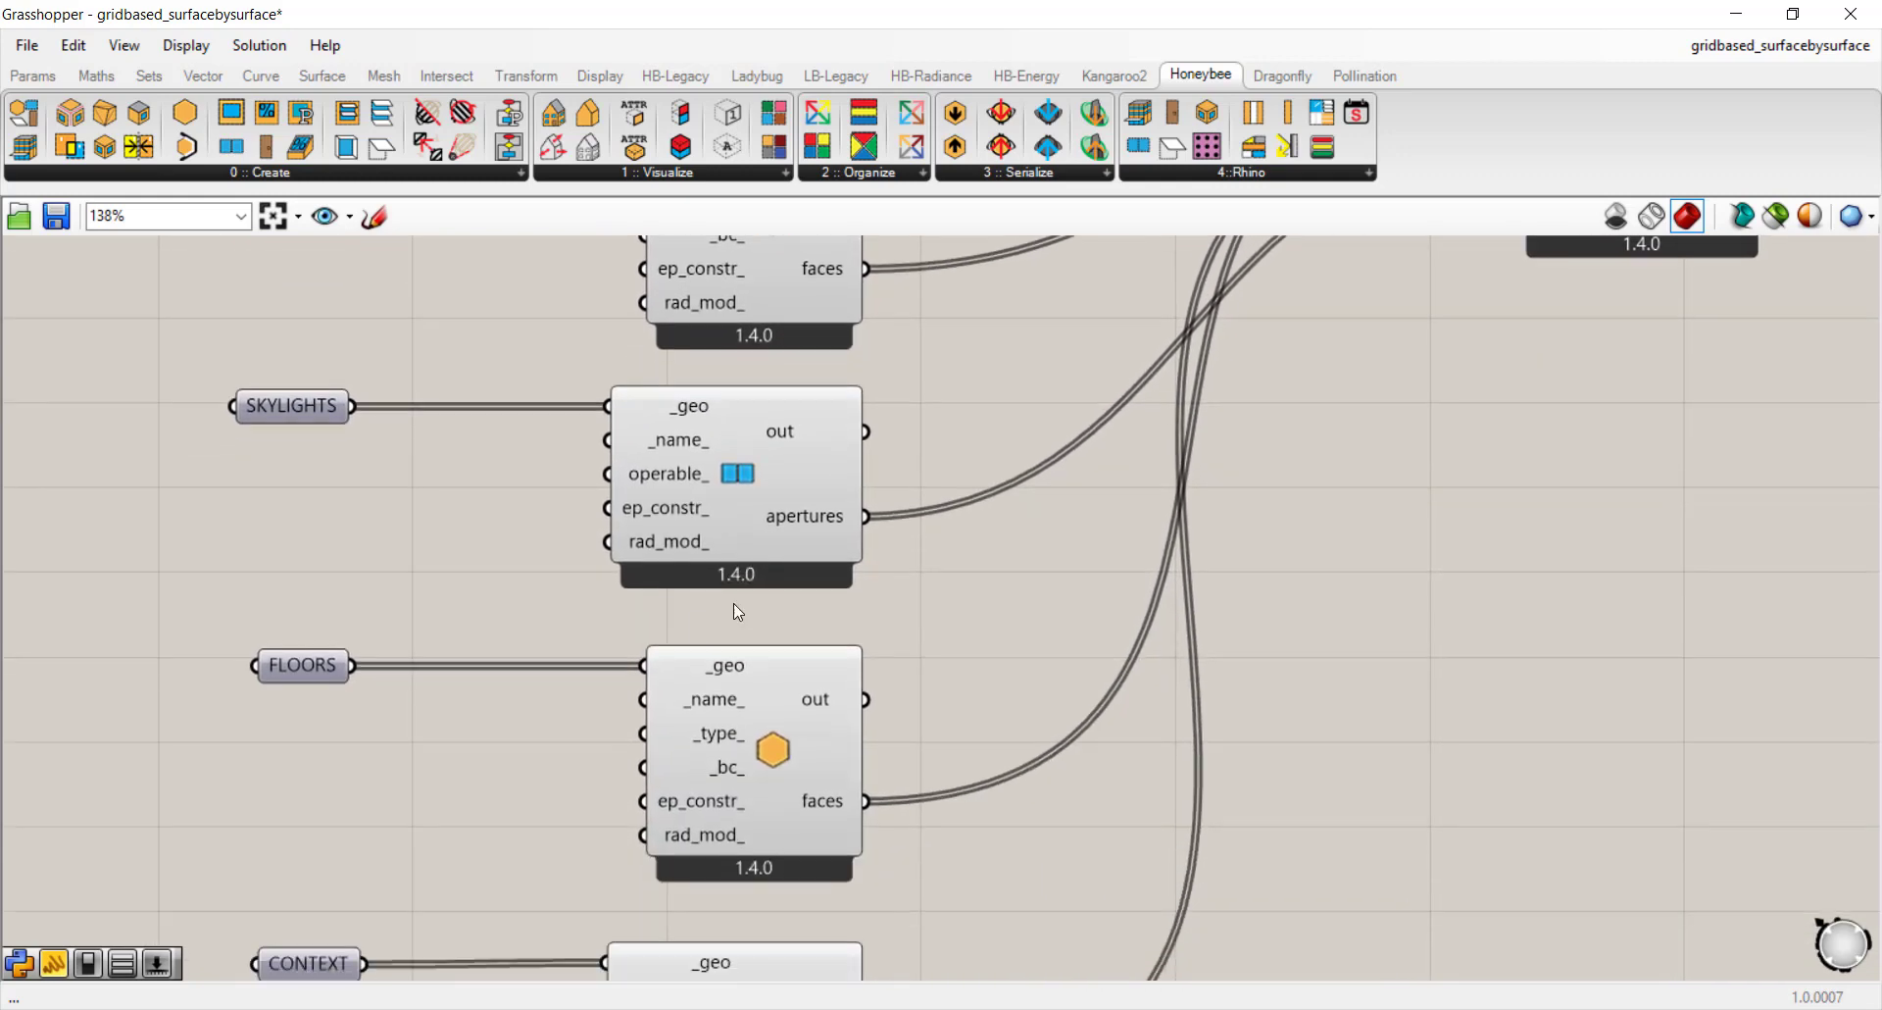
pyautogui.click(315, 674)
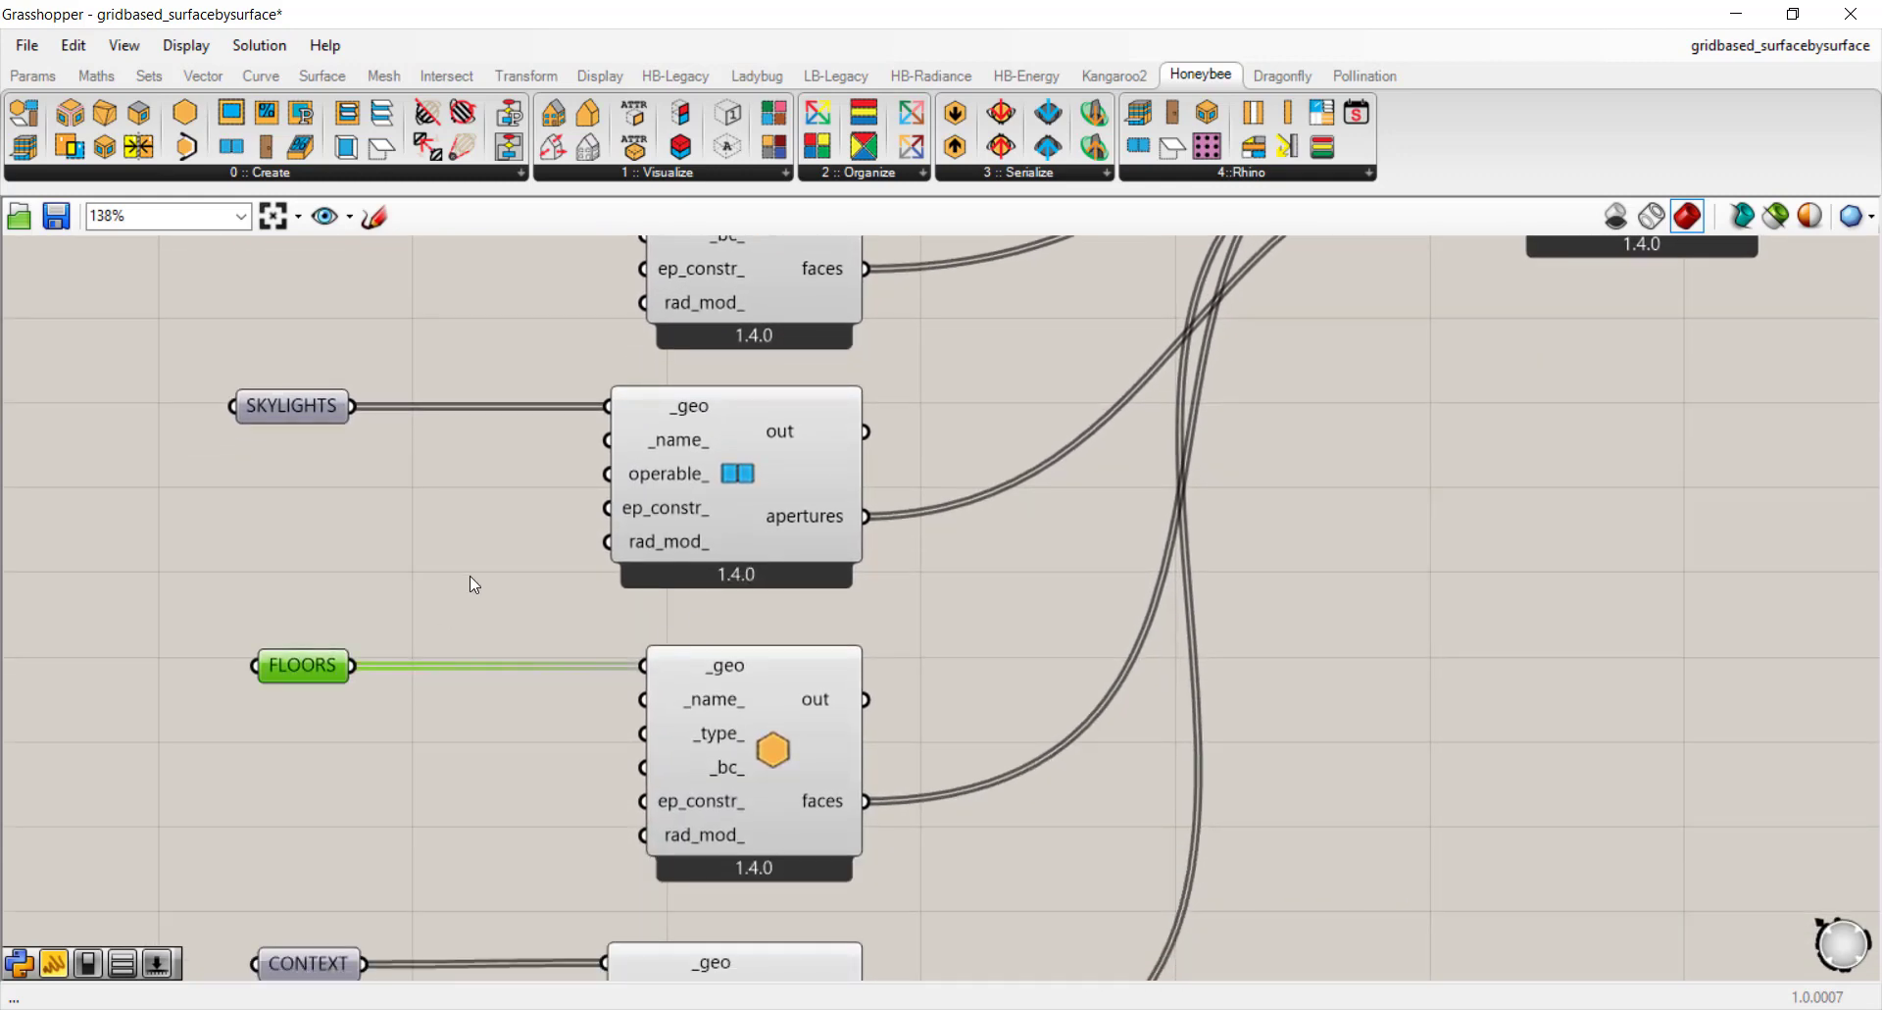
pyautogui.moveTo(473, 585); pyautogui.dragTo(479, 639, button='right')
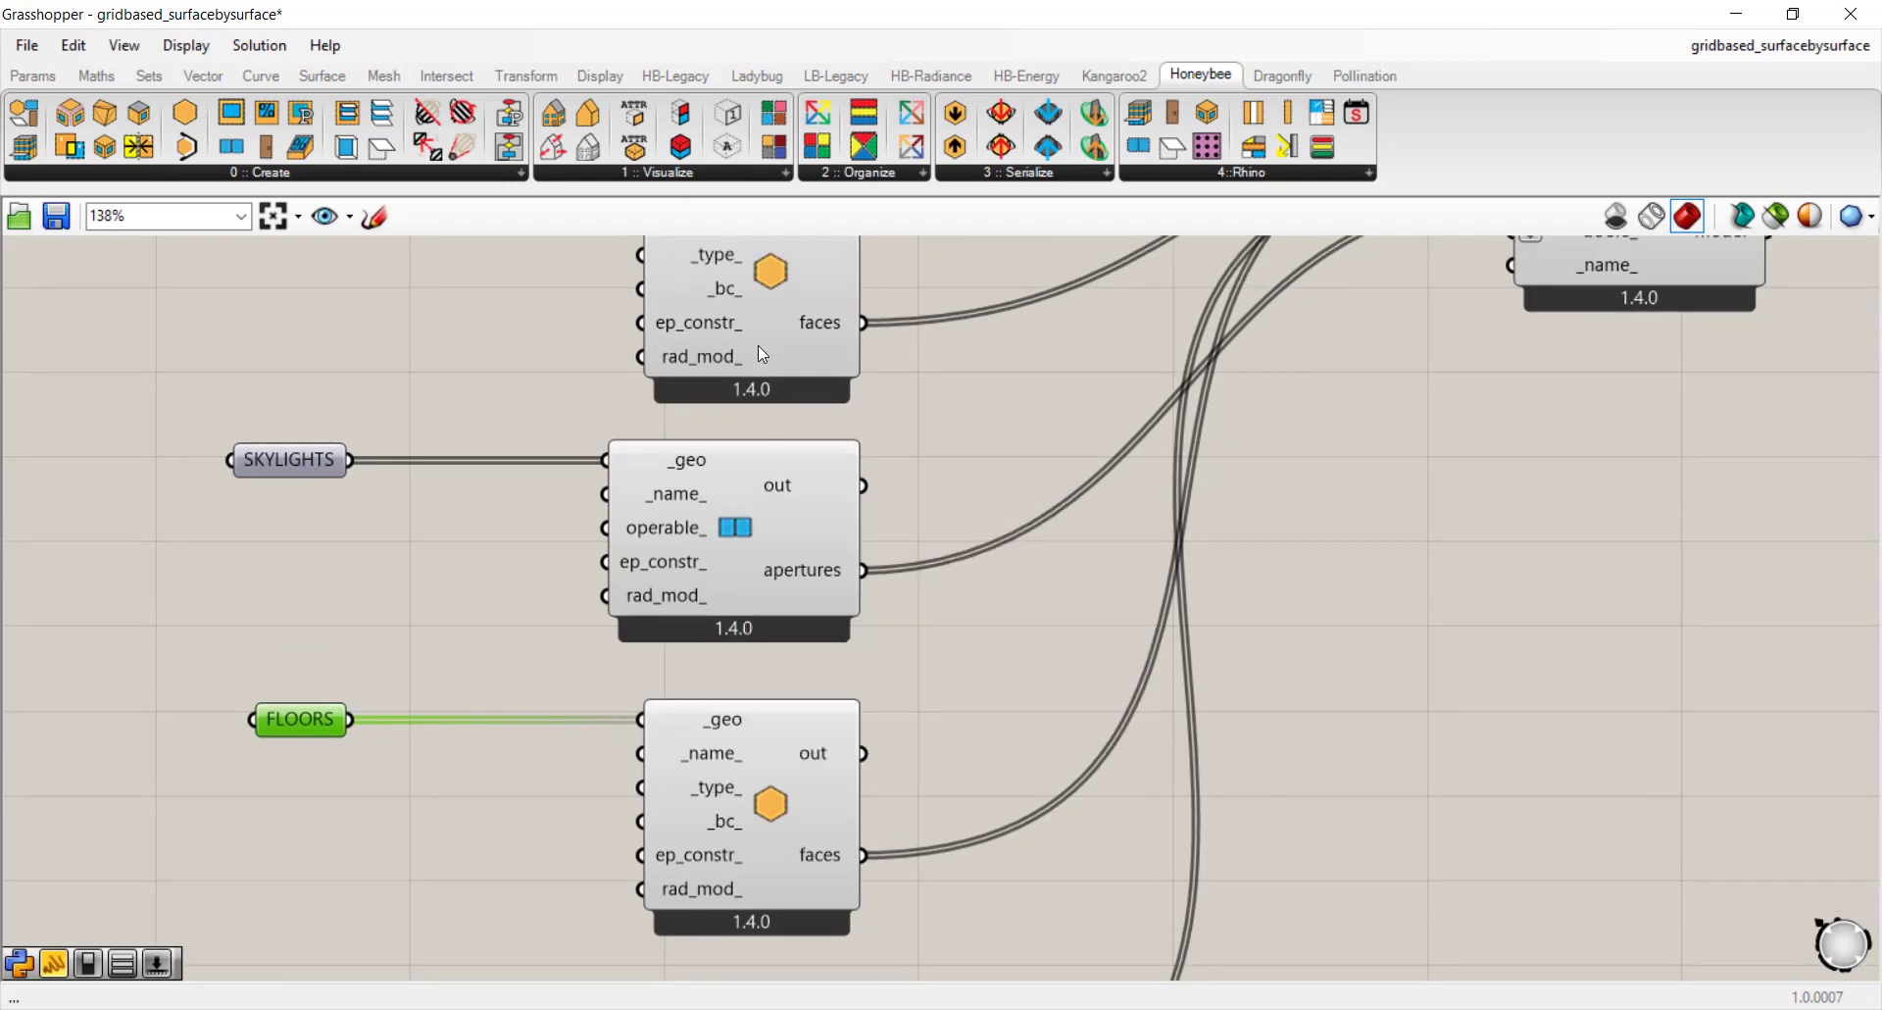
pyautogui.scroll(5, 756, 335)
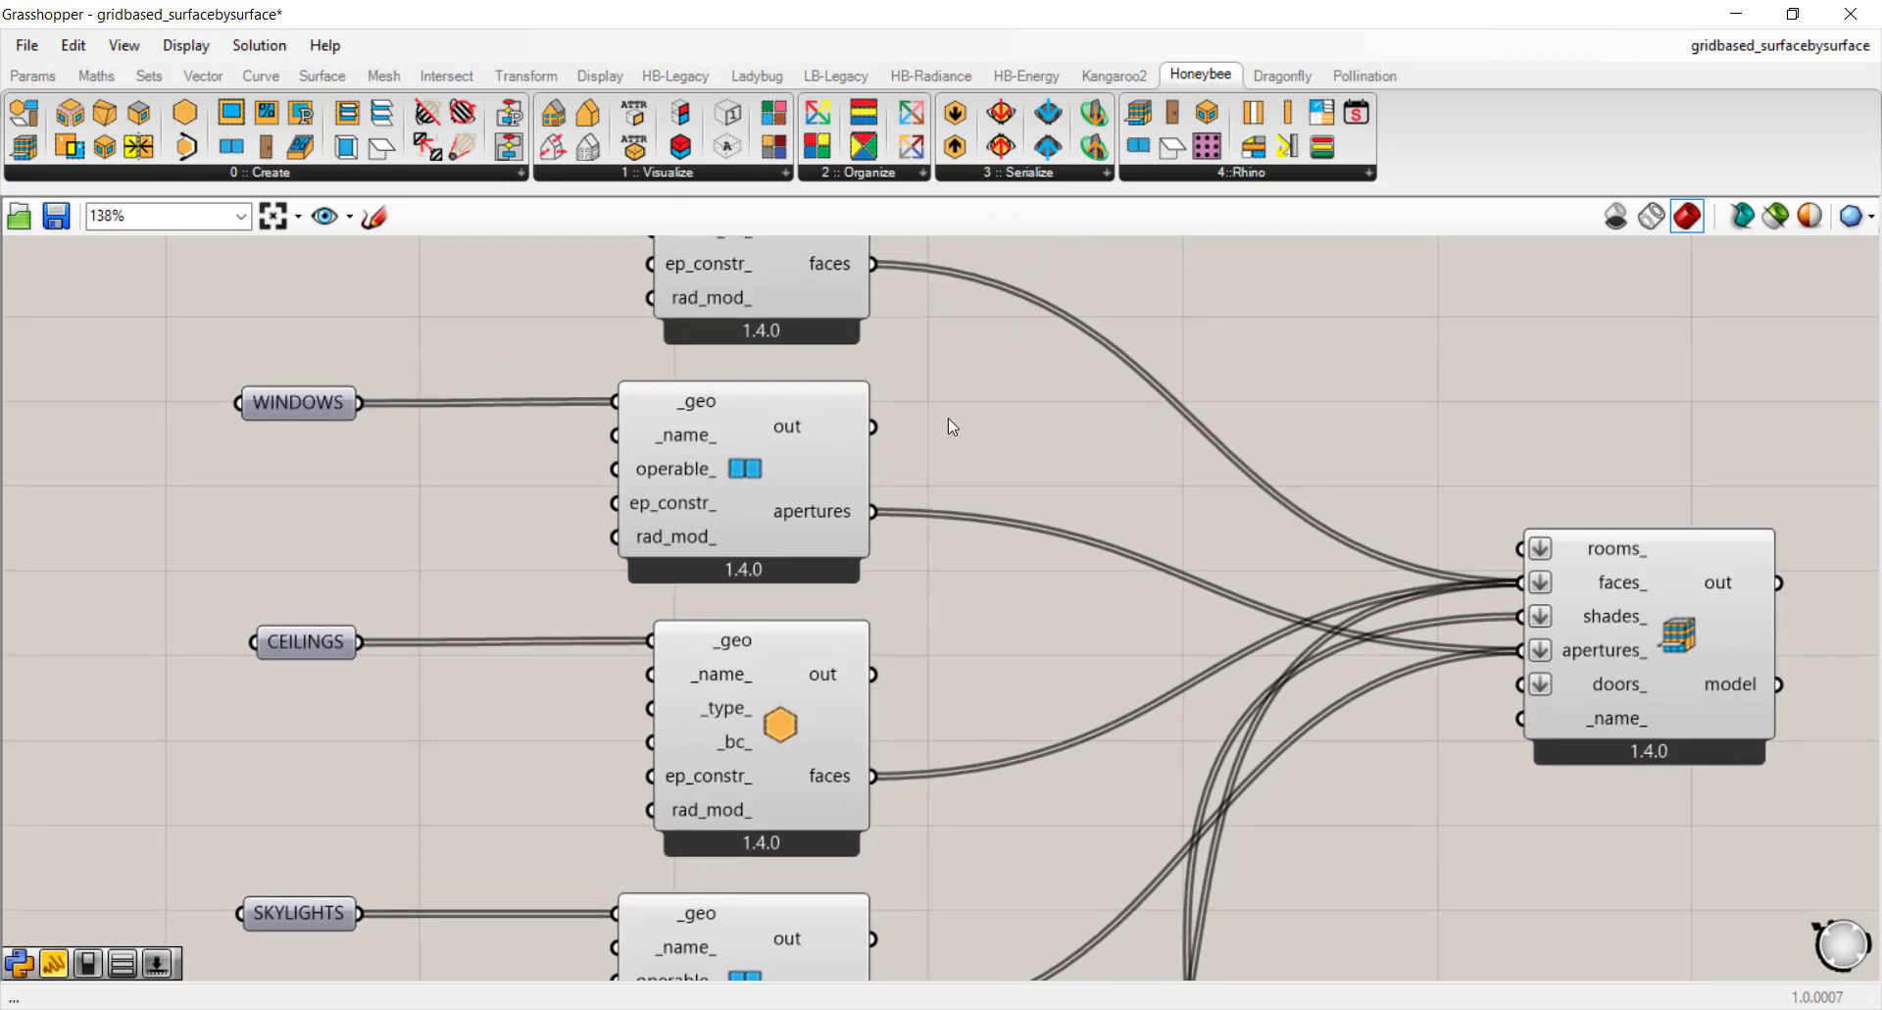
pyautogui.moveTo(957, 418); pyautogui.dragTo(950, 570, button='right')
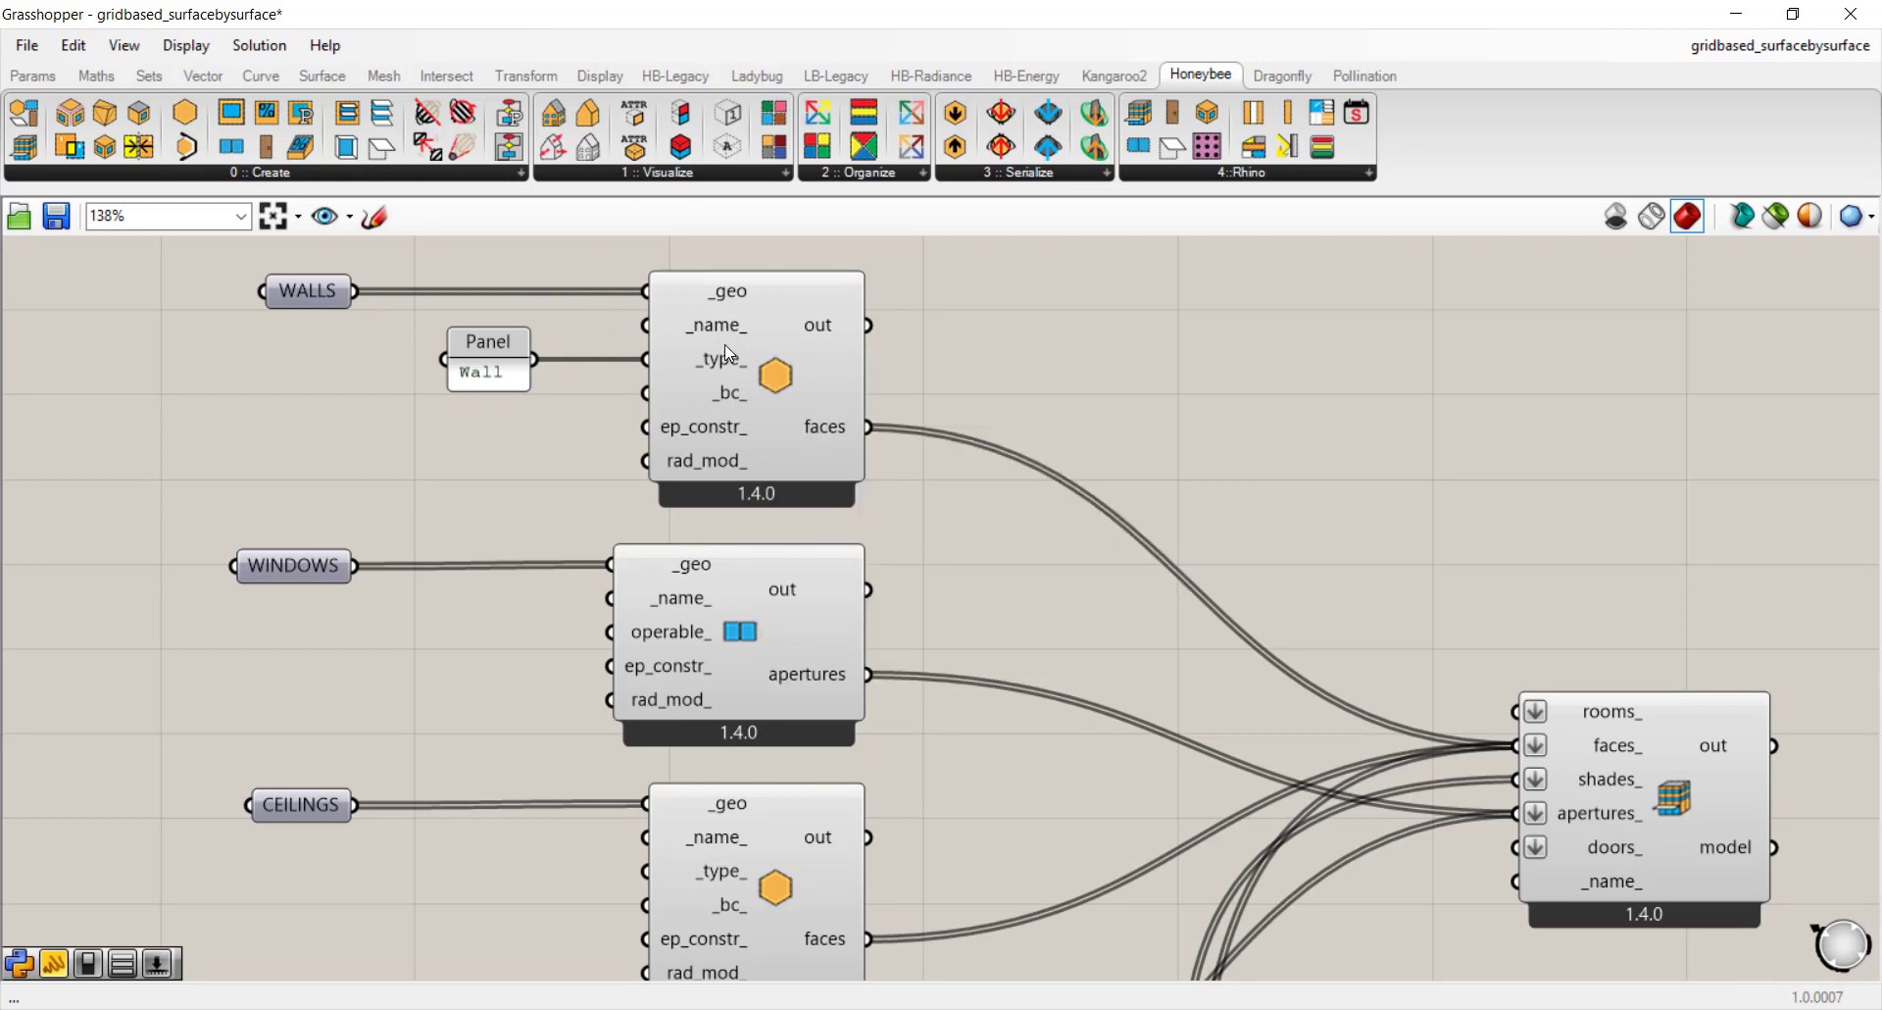
pyautogui.moveTo(725, 365)
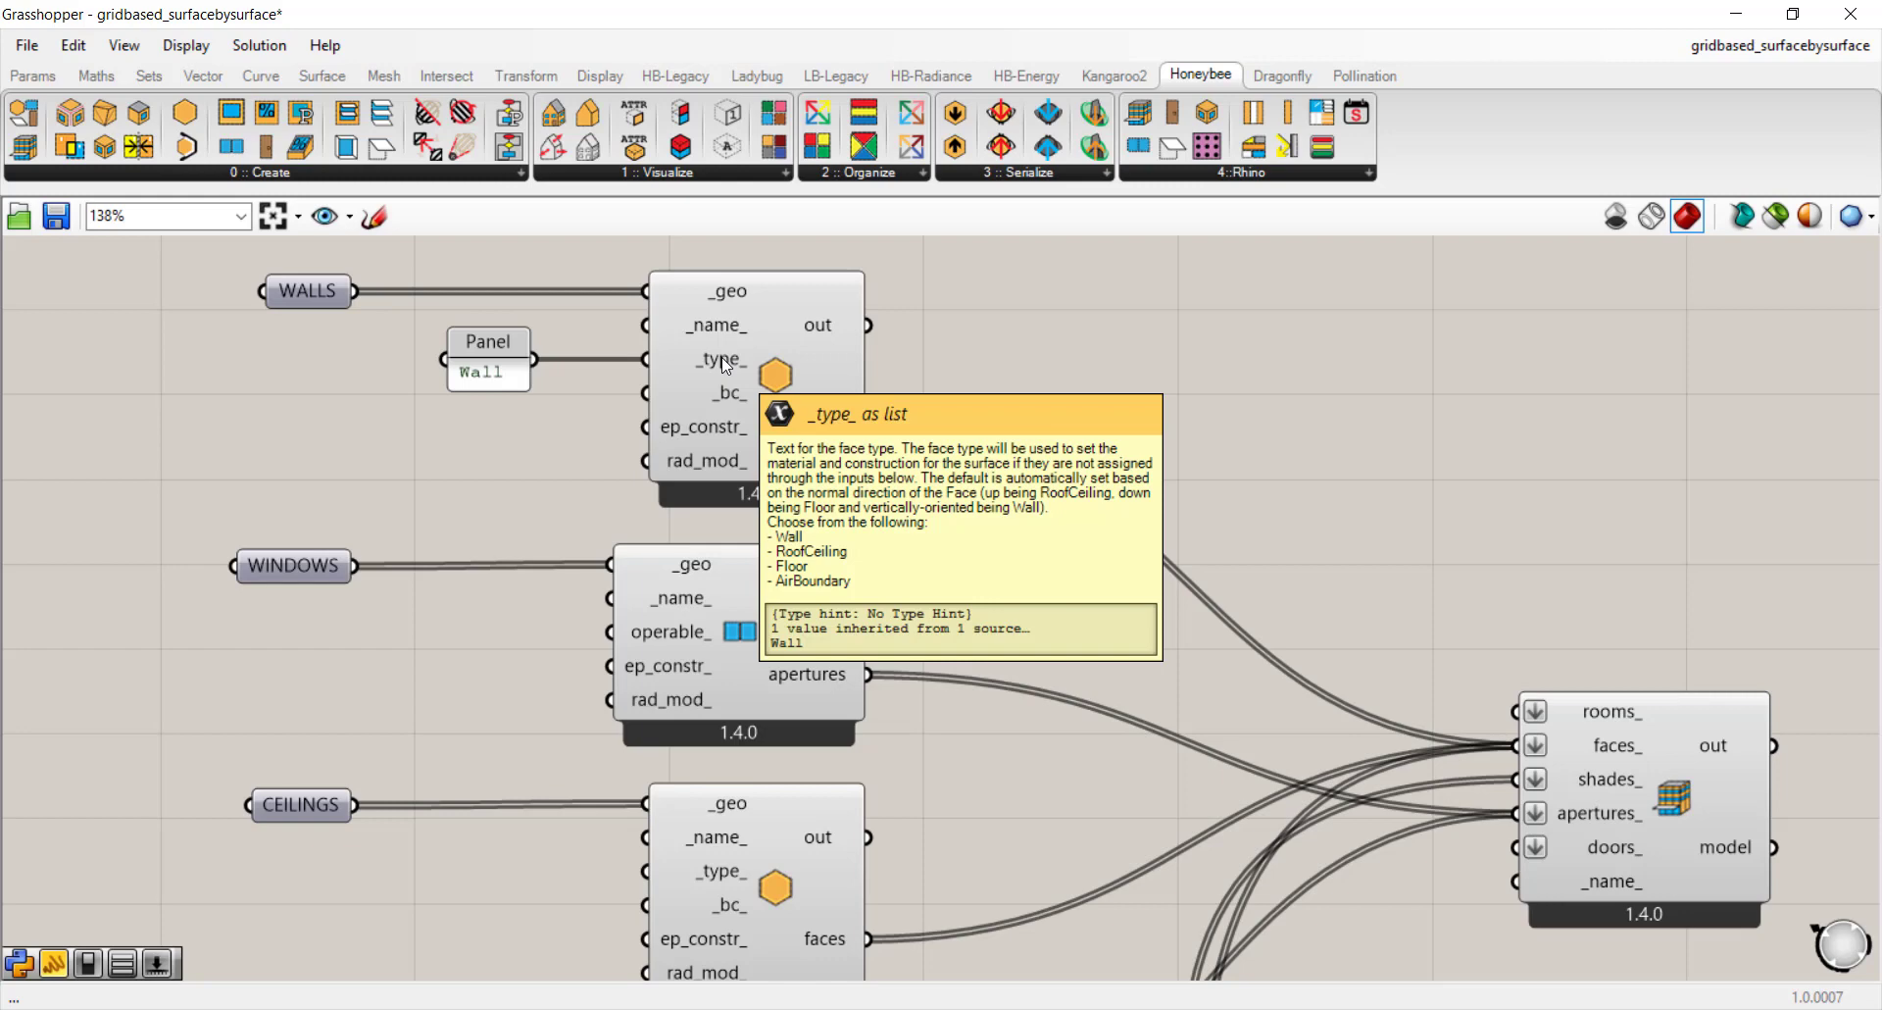
pyautogui.click(495, 382)
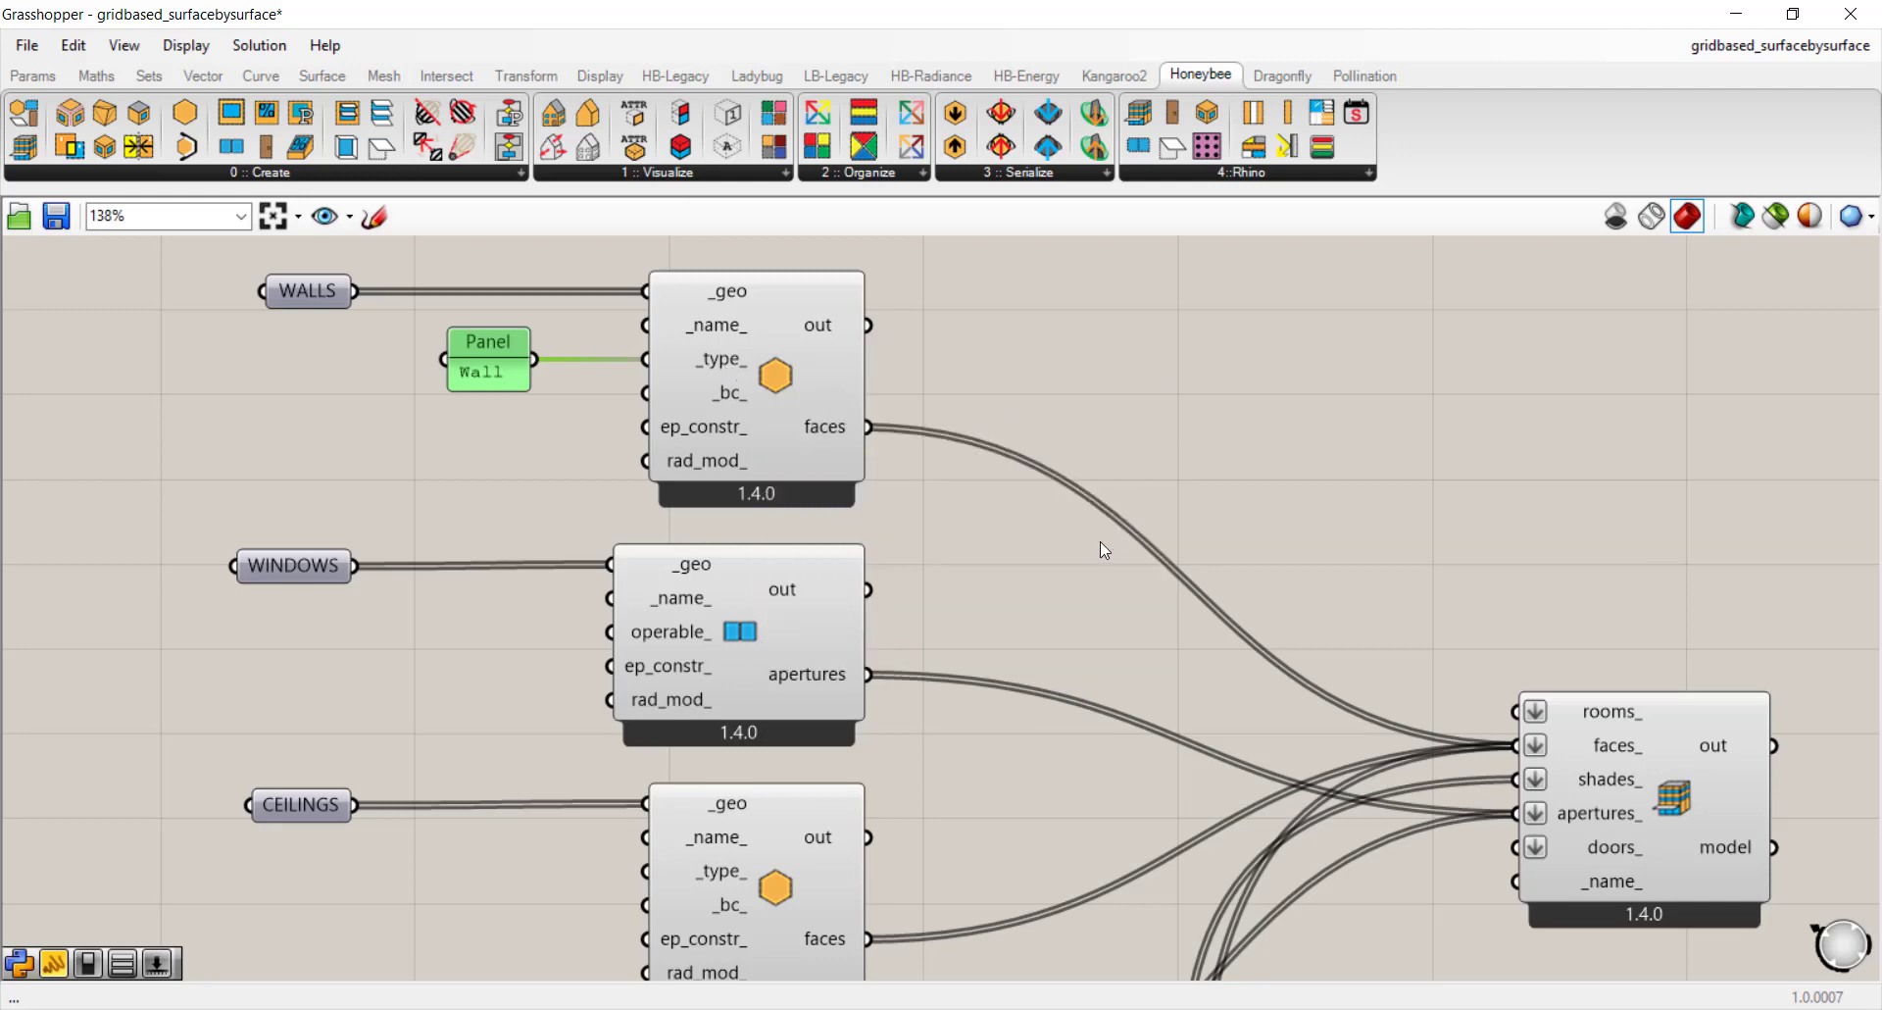
pyautogui.moveTo(922, 602); pyautogui.dragTo(923, 573, button='right')
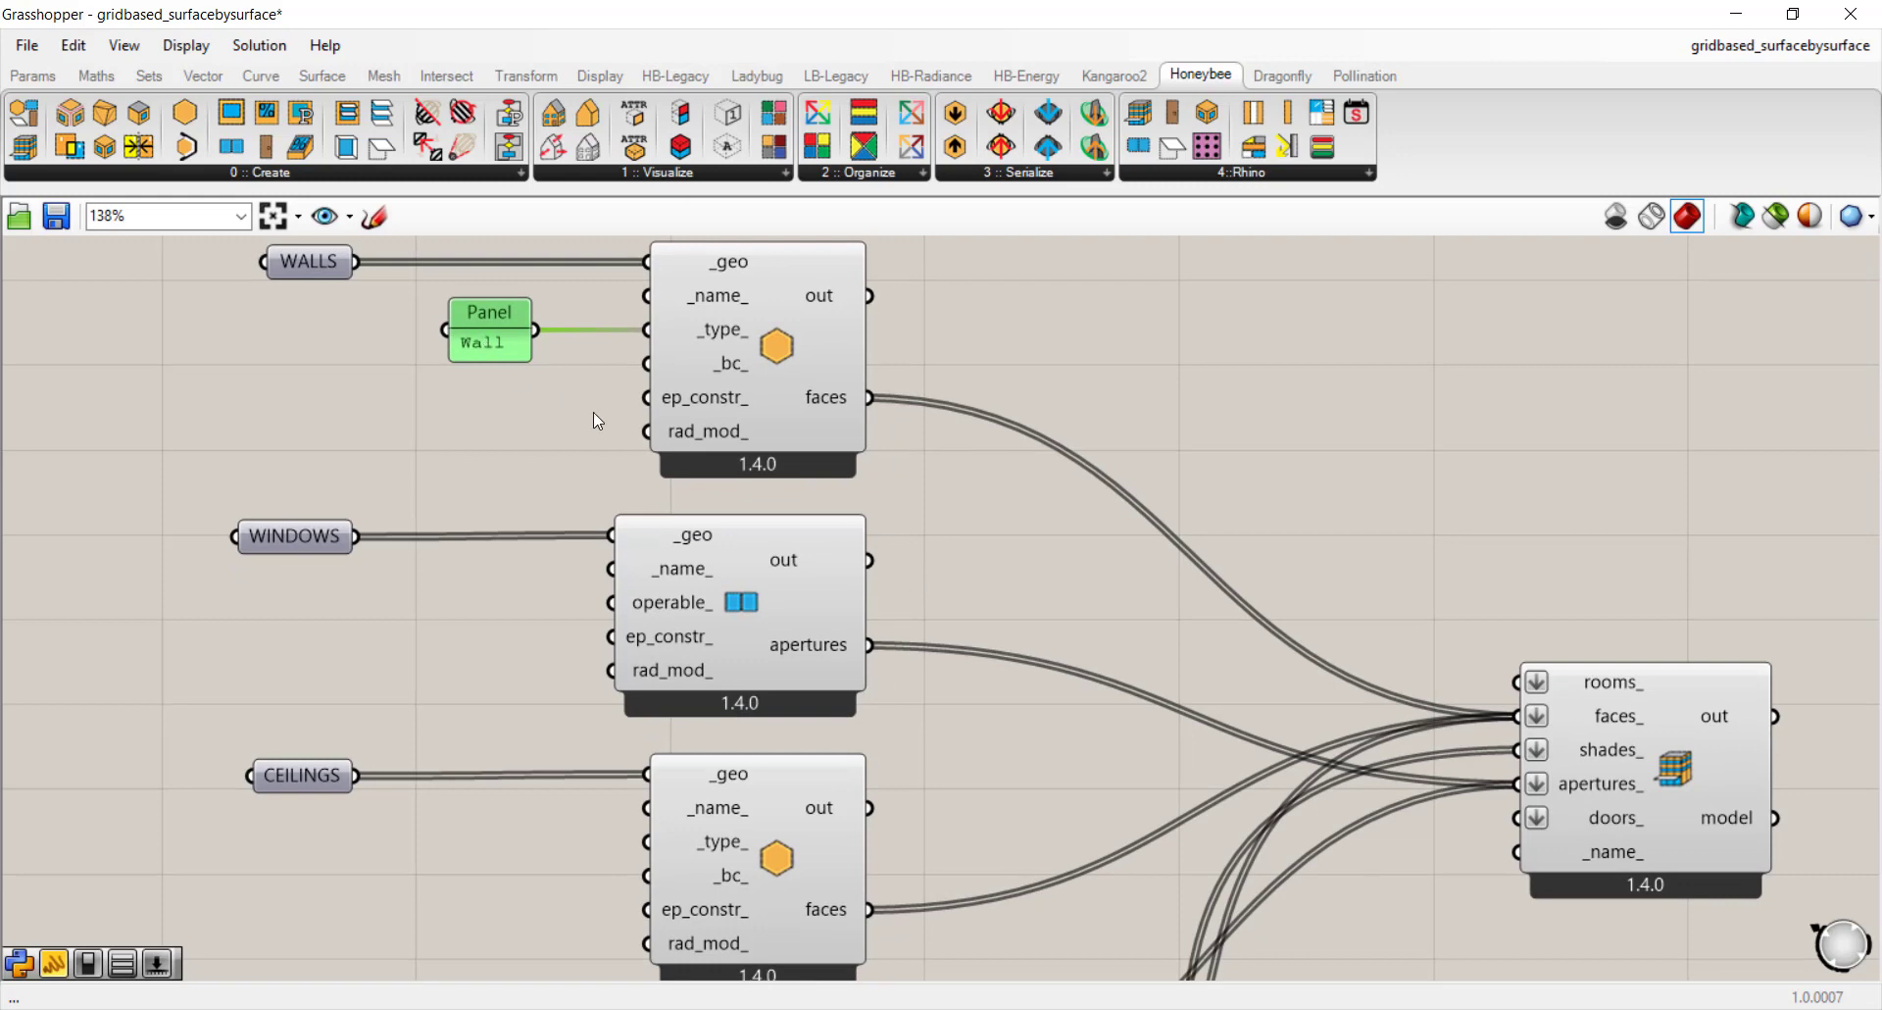
pyautogui.moveTo(833, 369)
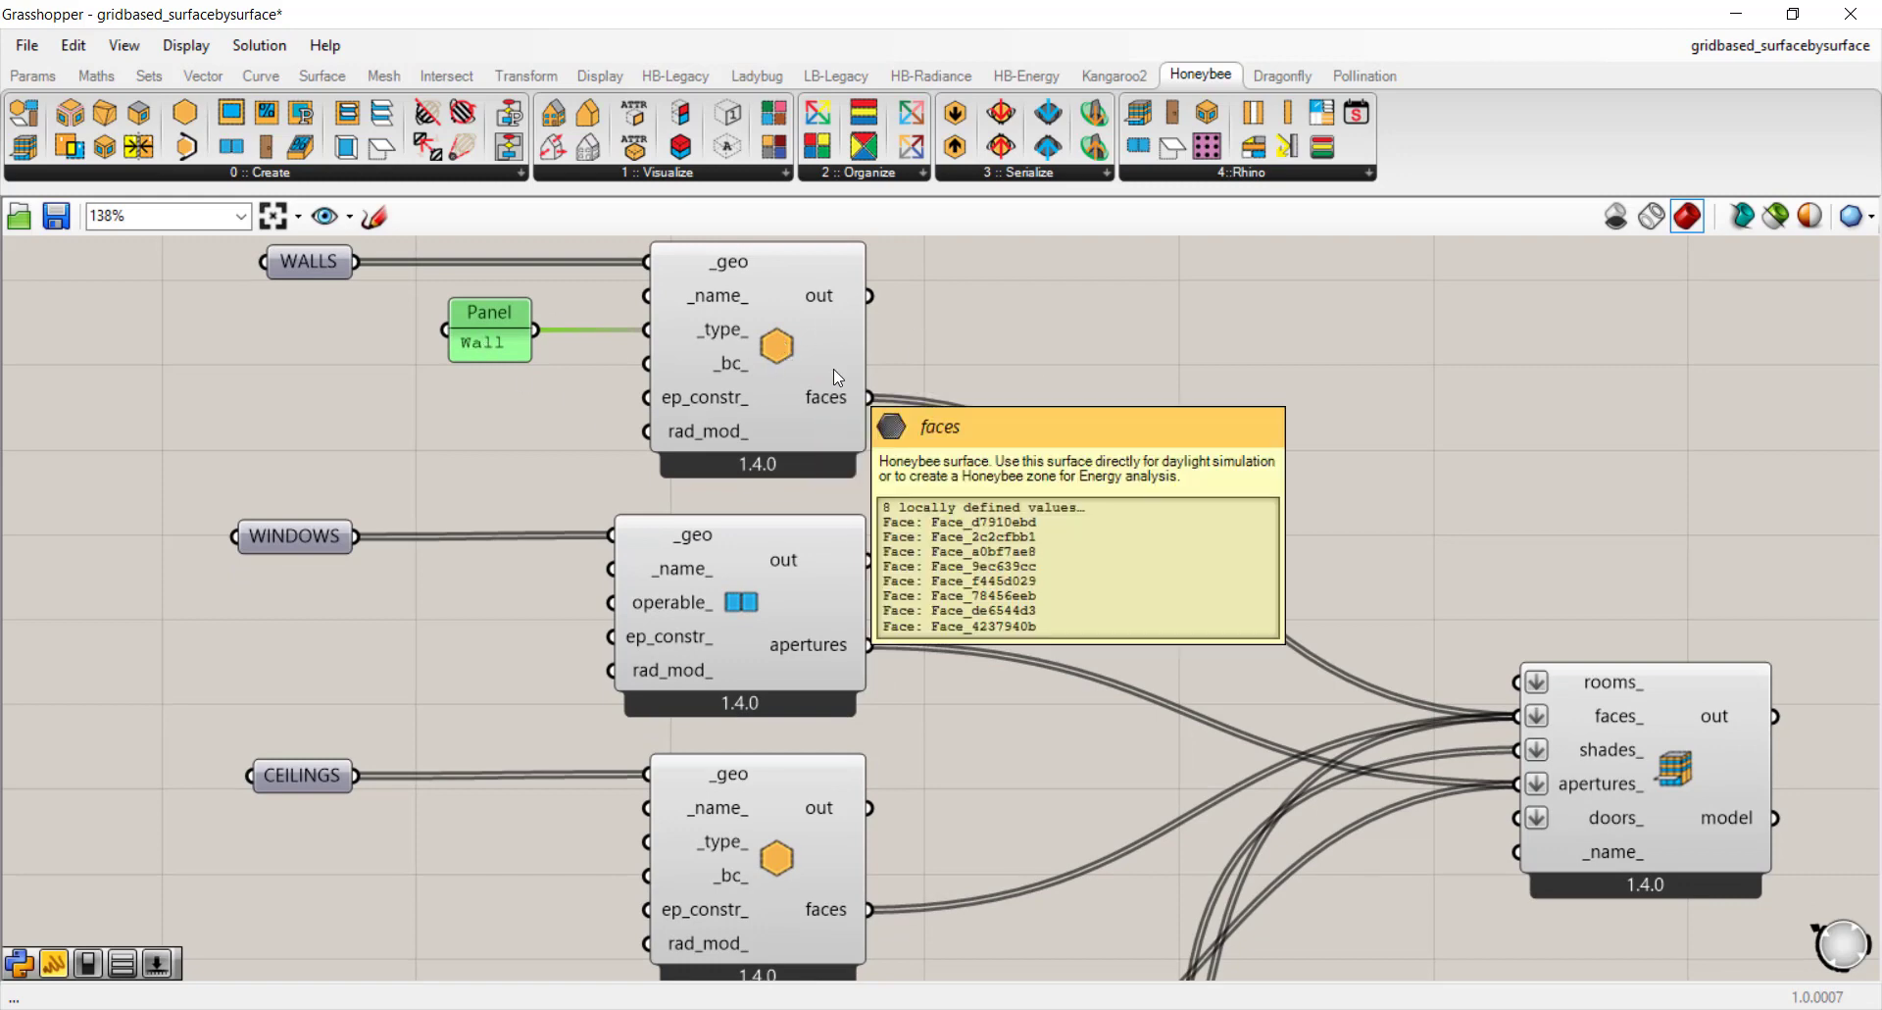
pyautogui.moveTo(788, 350)
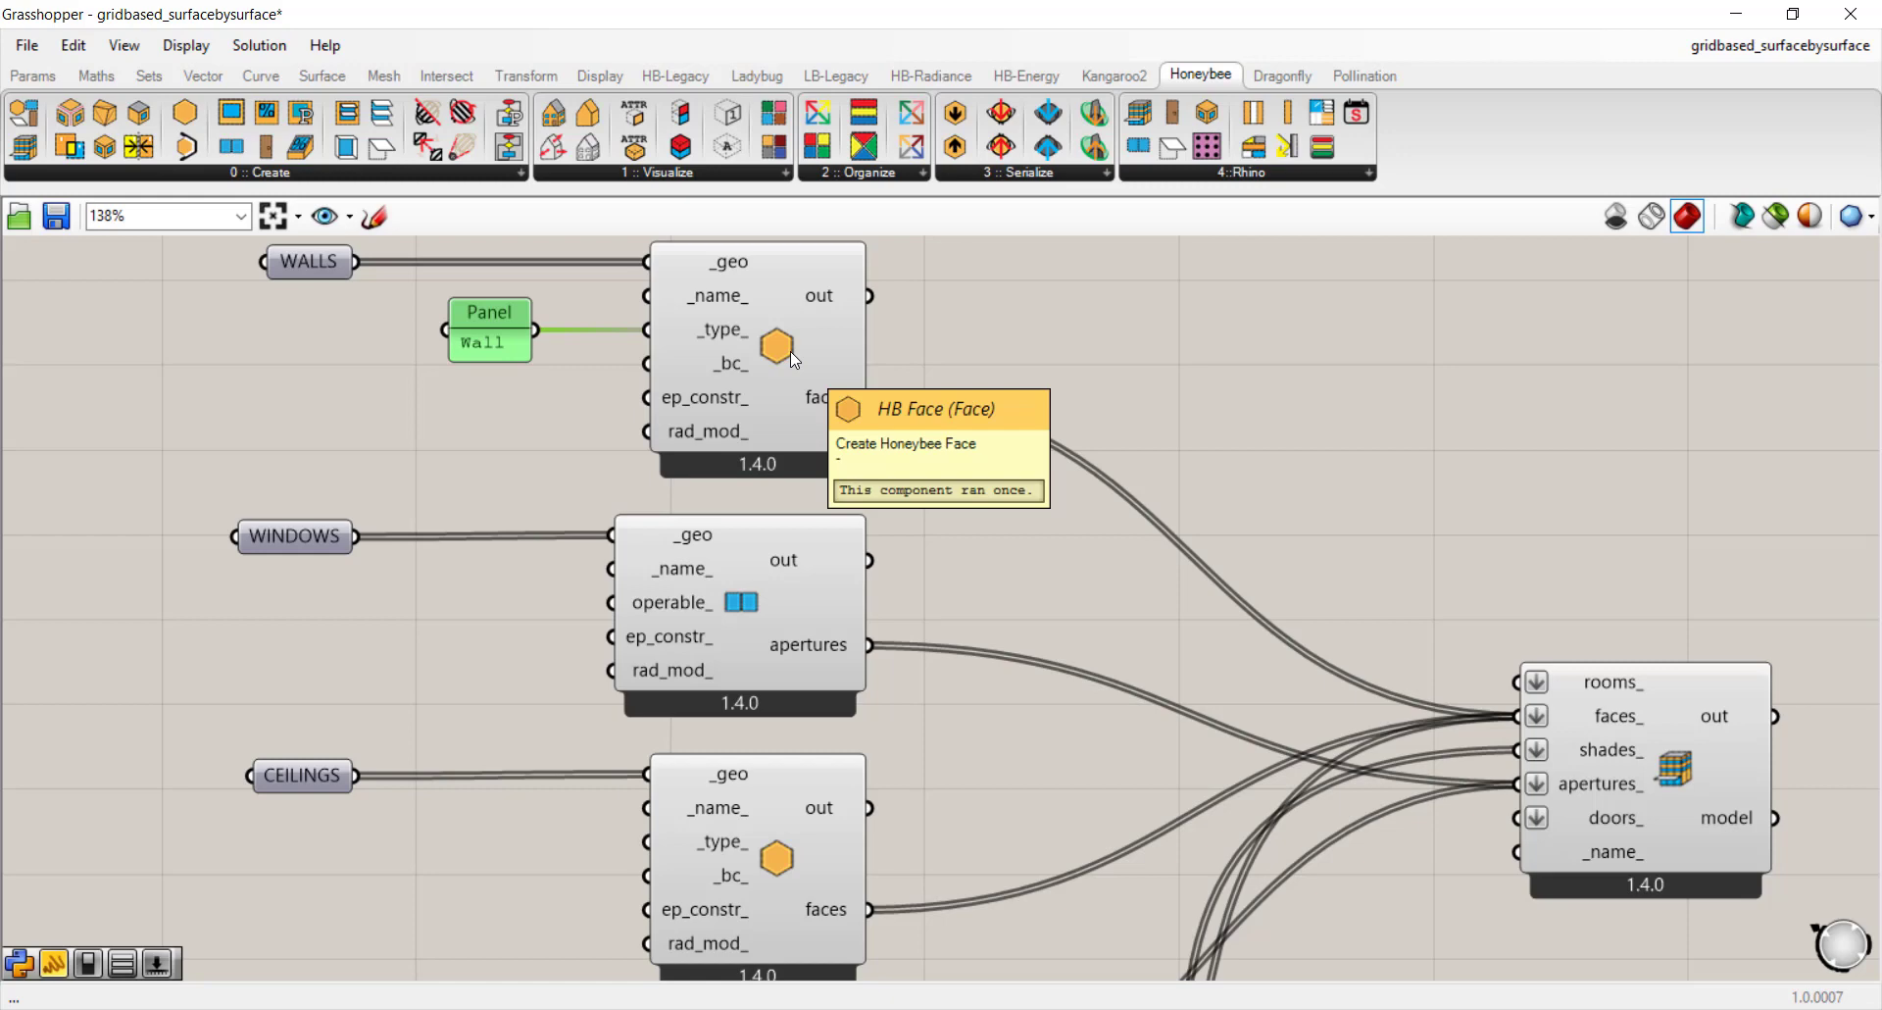
pyautogui.moveTo(784, 647); pyautogui.dragTo(790, 476, button='right')
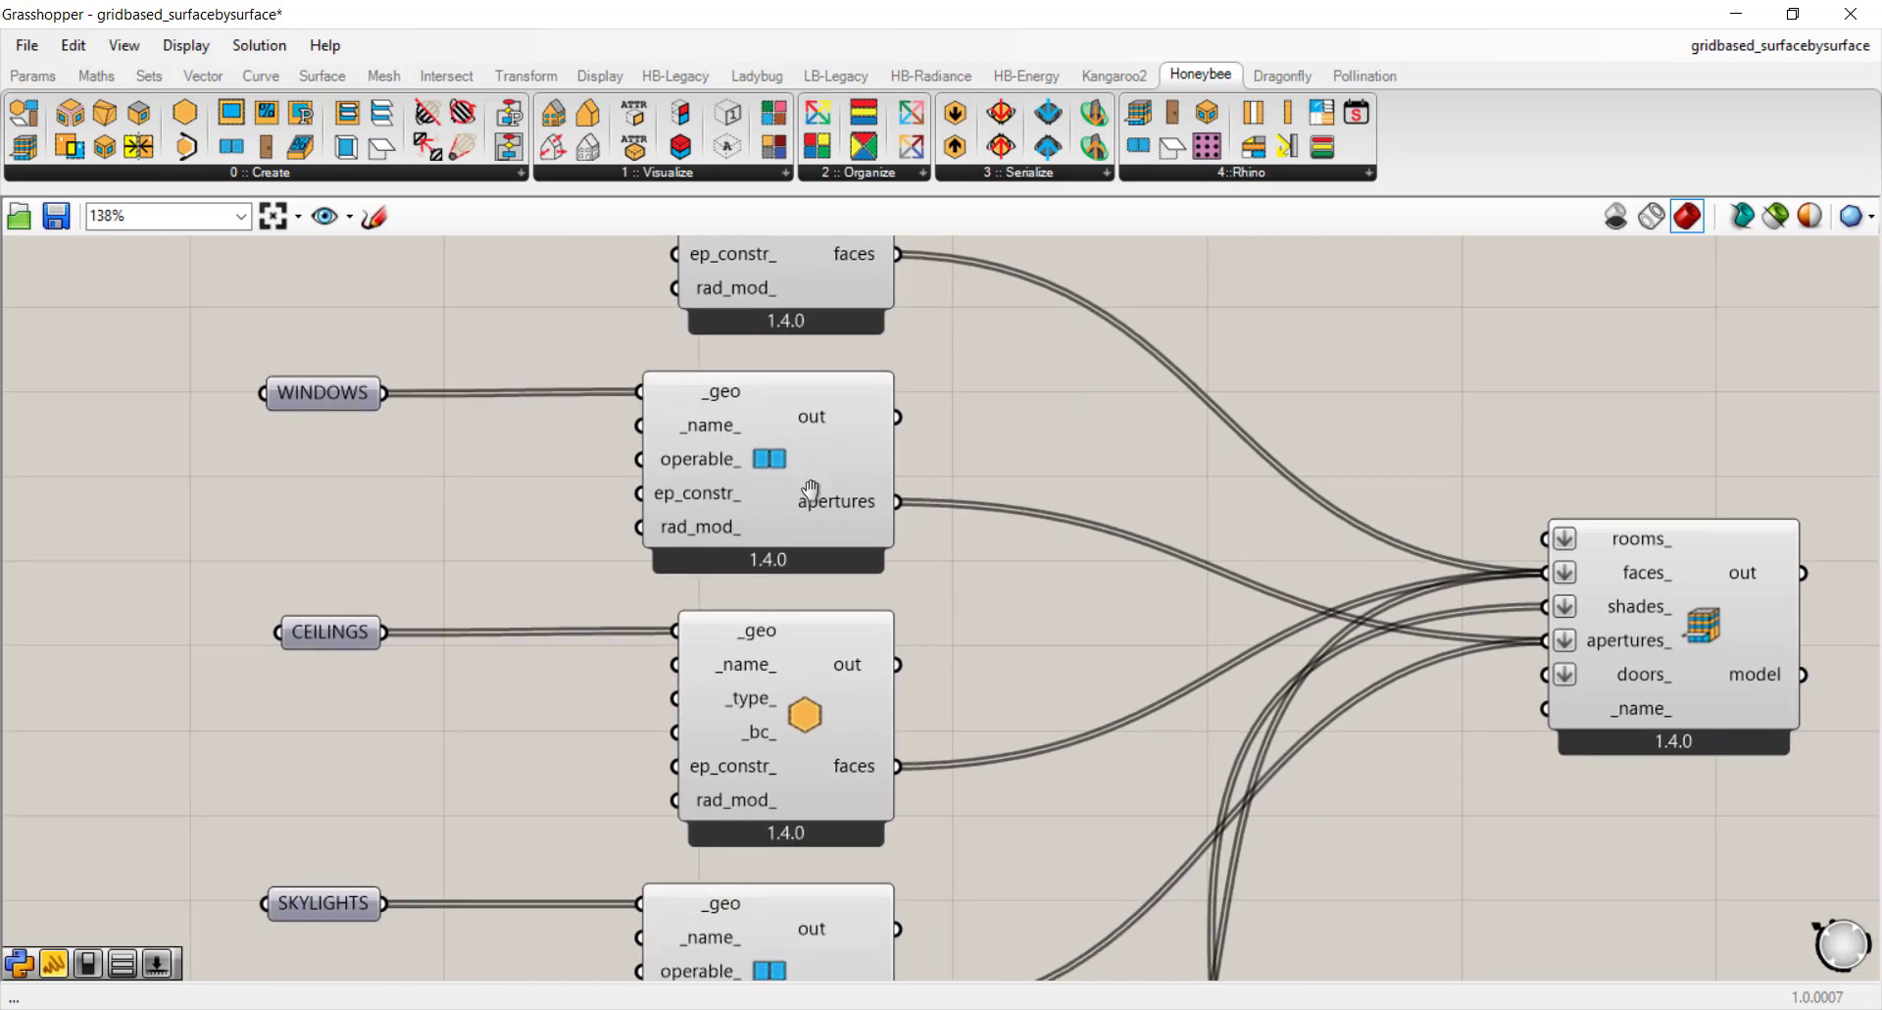
pyautogui.moveTo(788, 474)
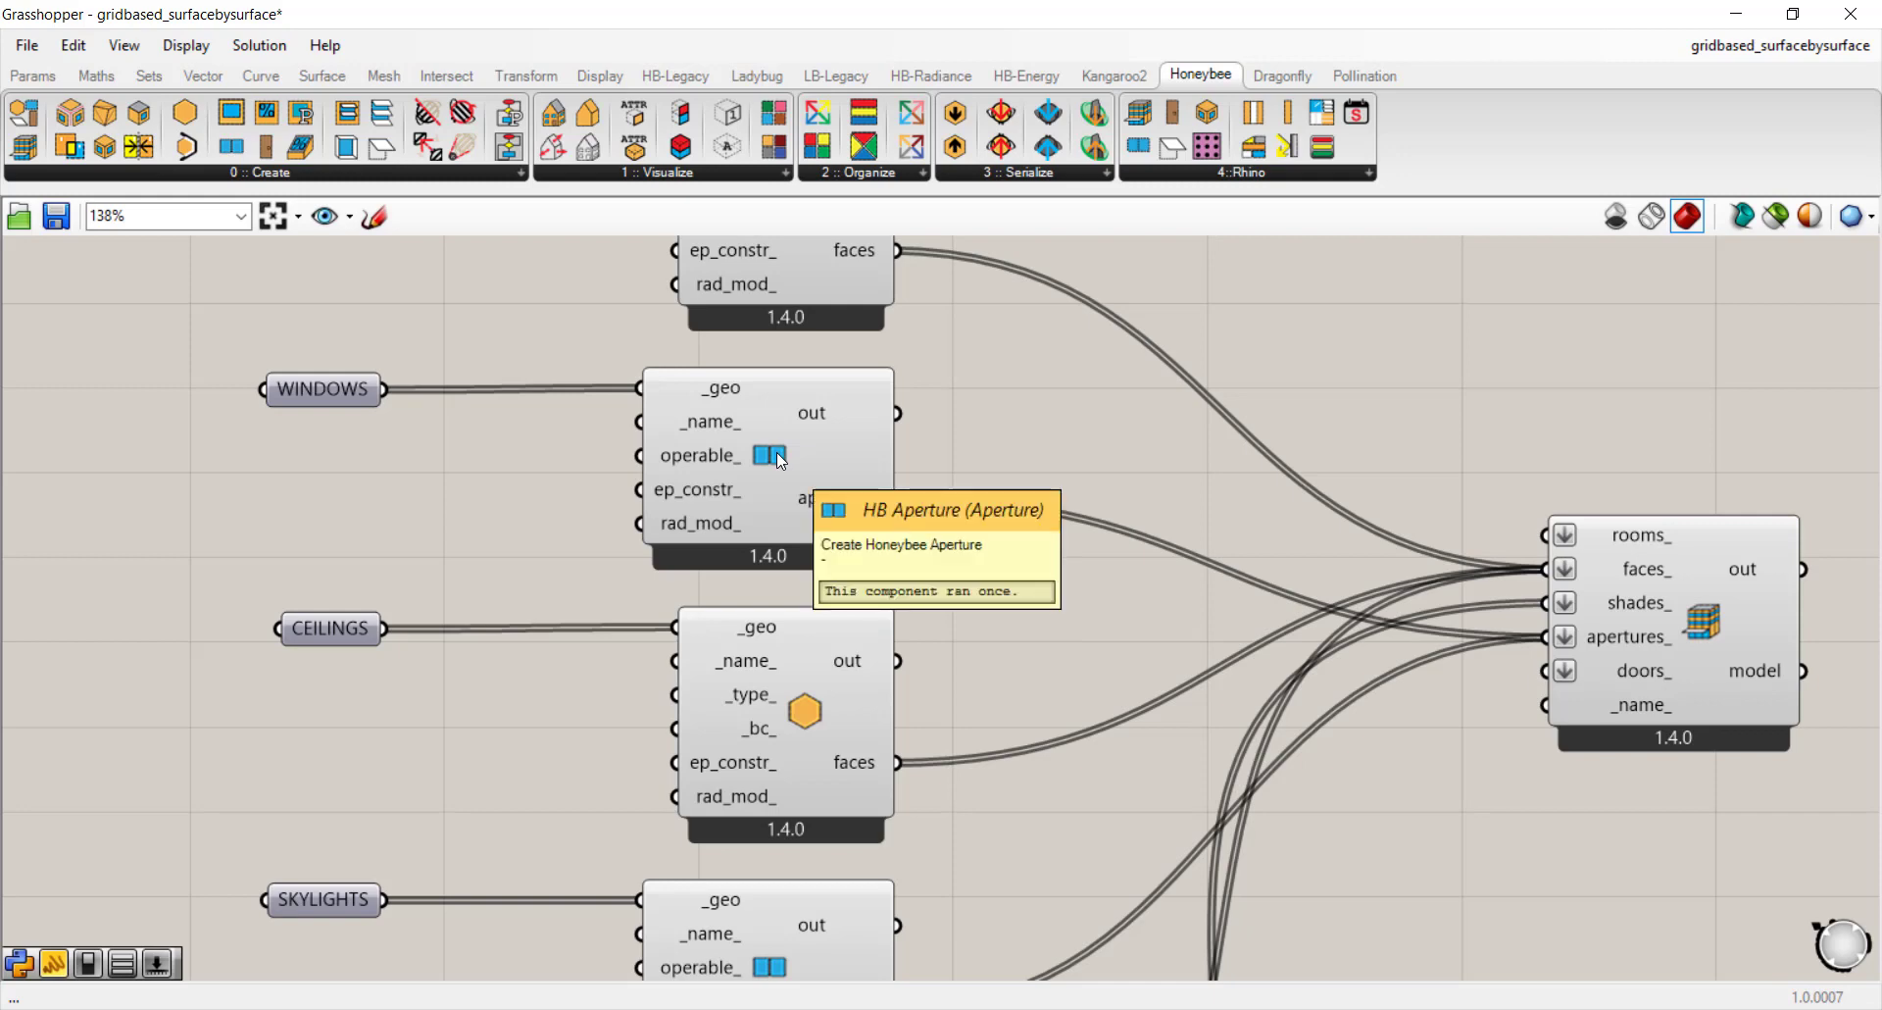
pyautogui.click(404, 174)
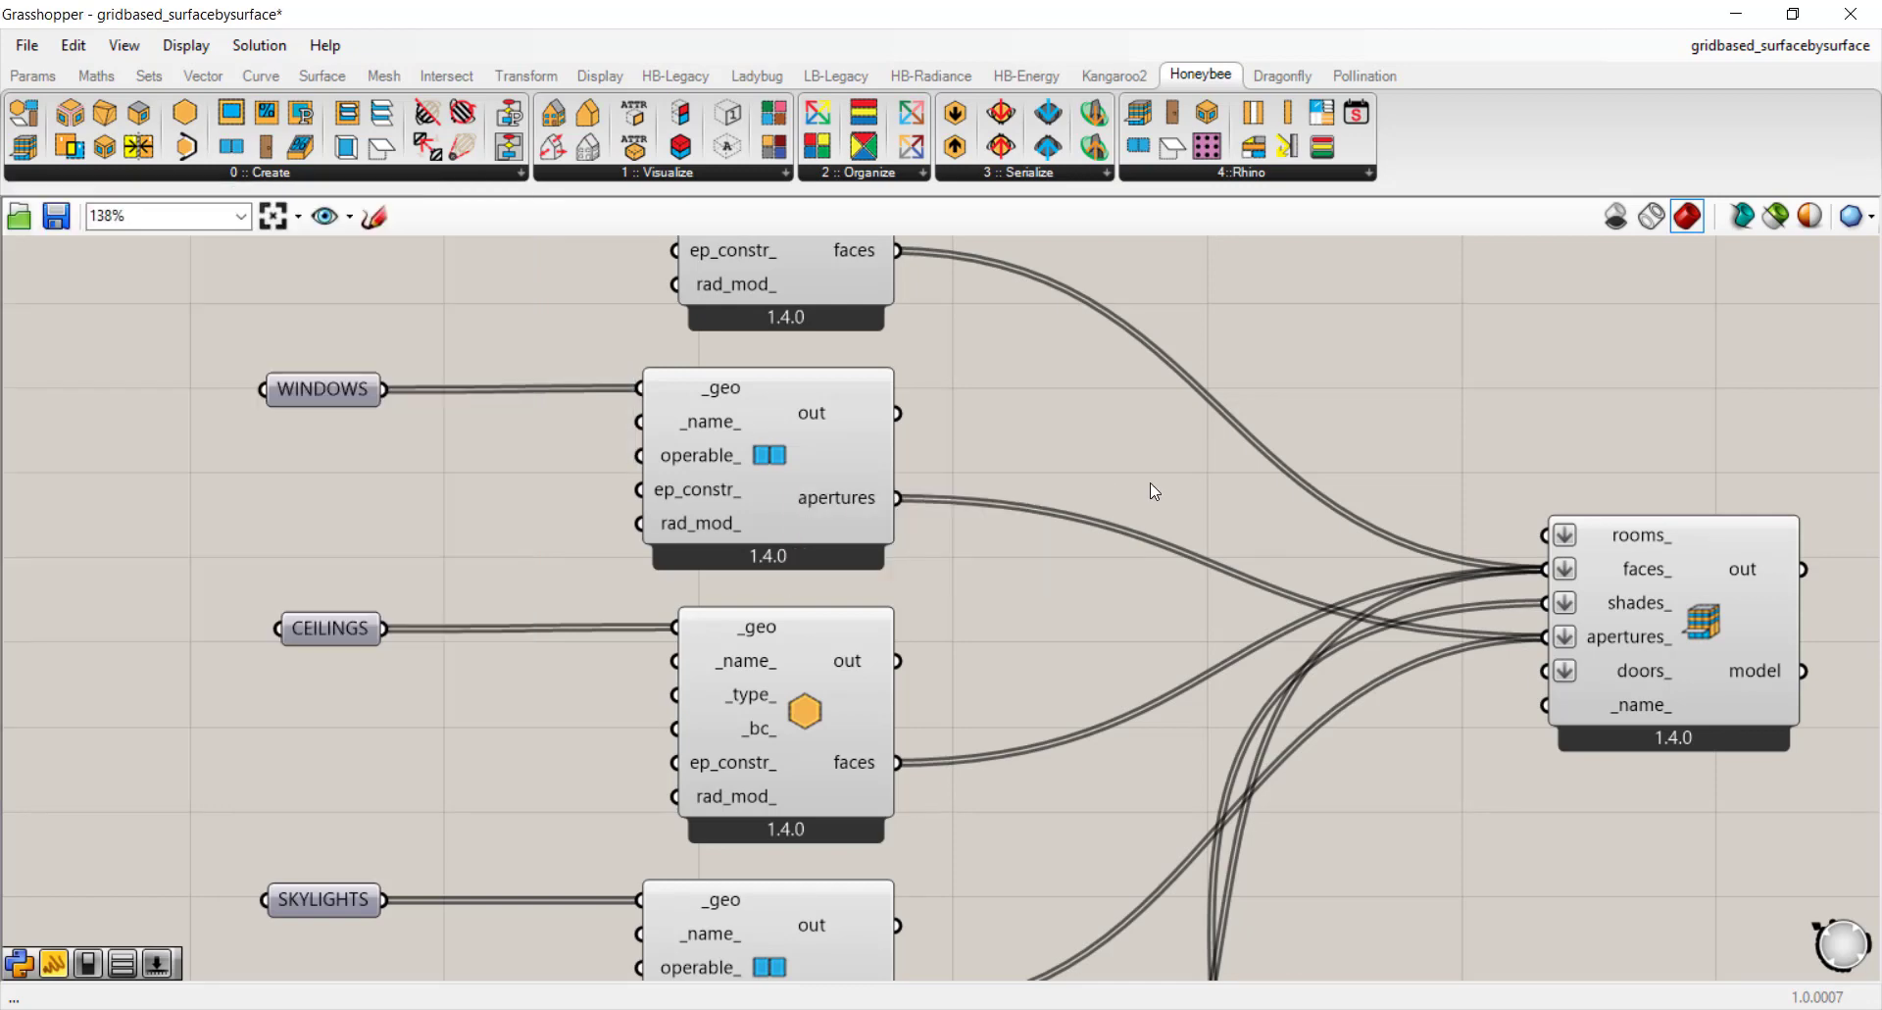
pyautogui.click(323, 394)
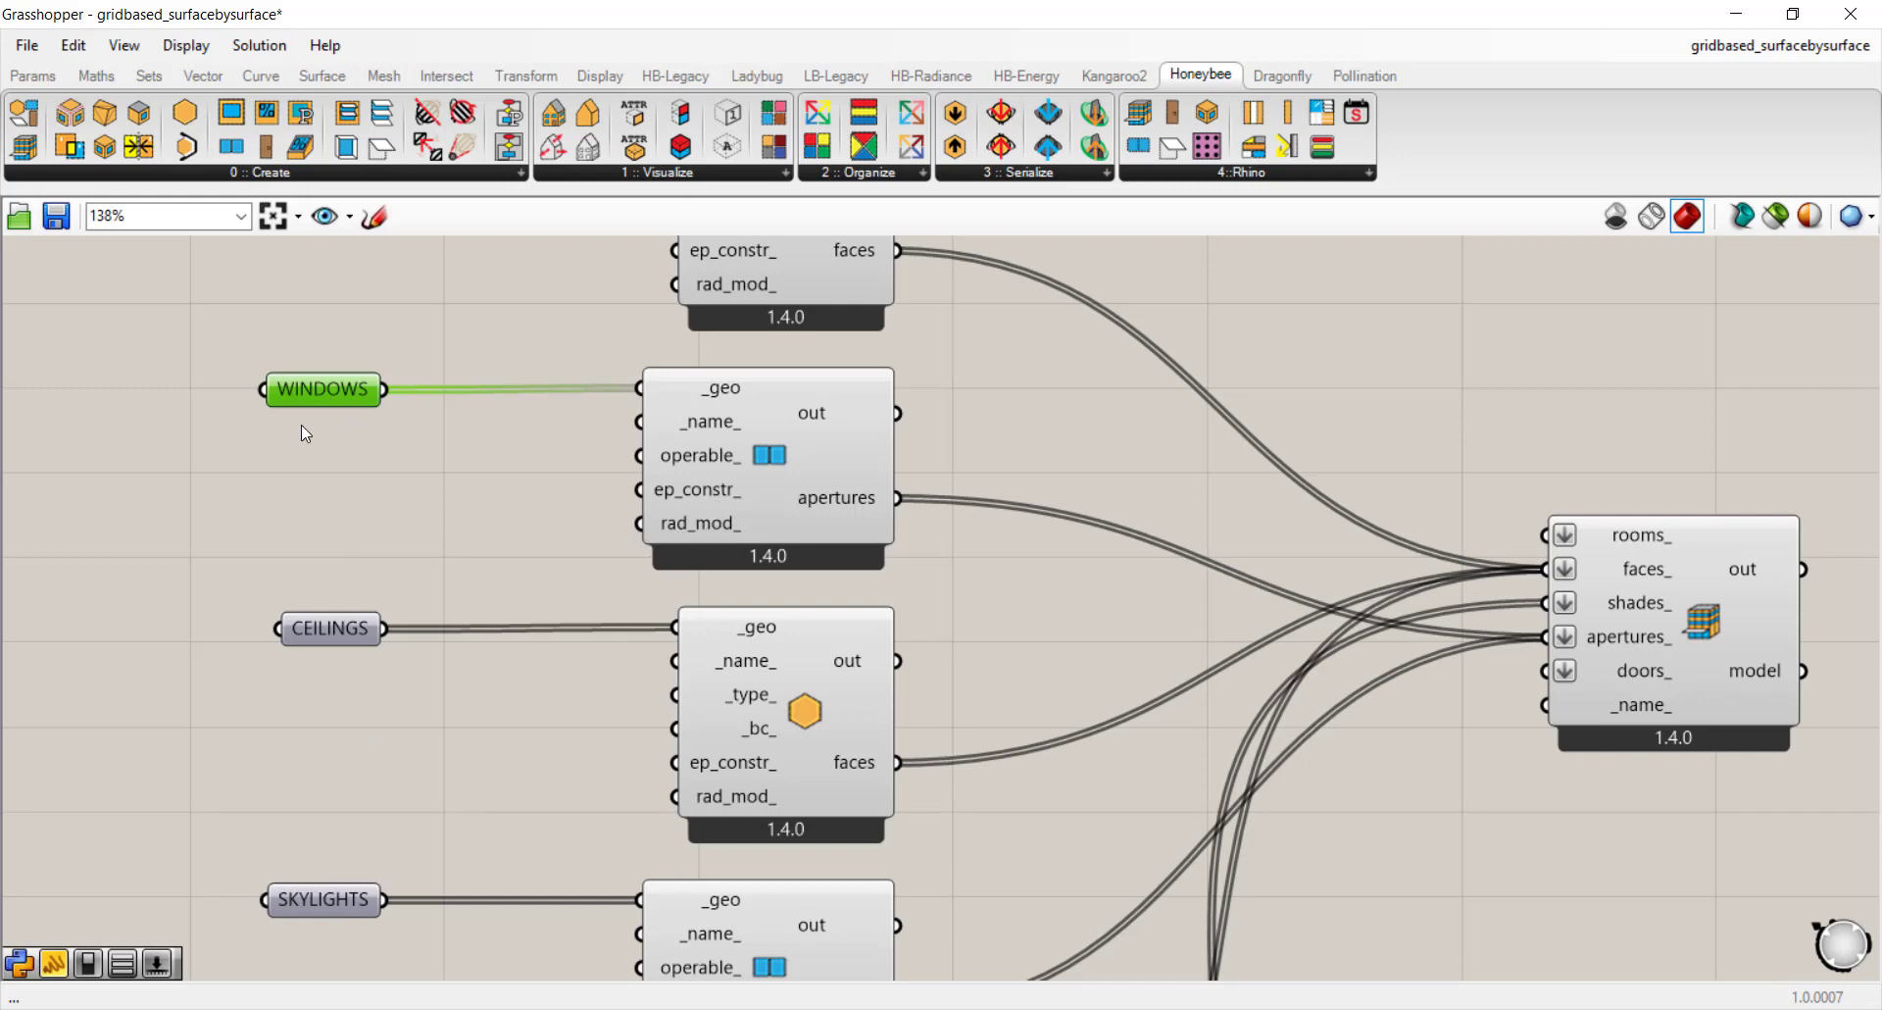
pyautogui.moveTo(534, 861); pyautogui.dragTo(670, 714, button='right')
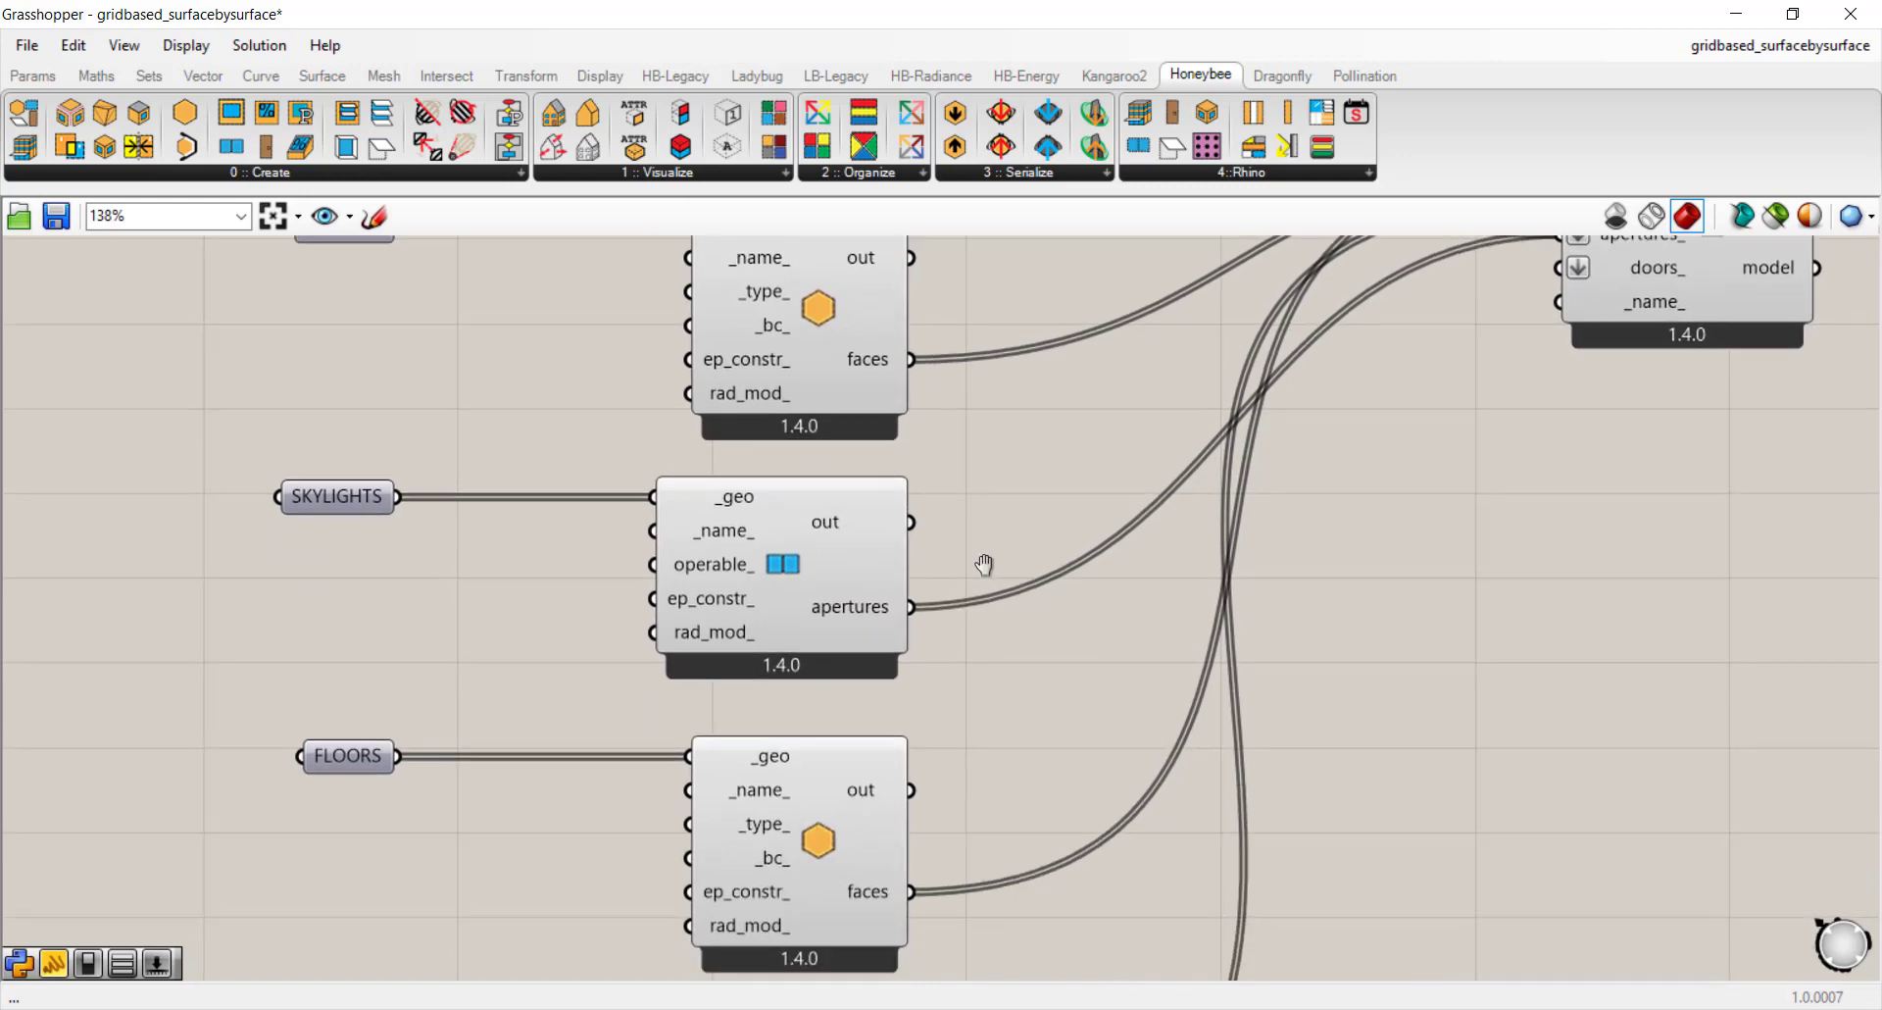
pyautogui.moveTo(990, 796); pyautogui.dragTo(925, 551, button='right')
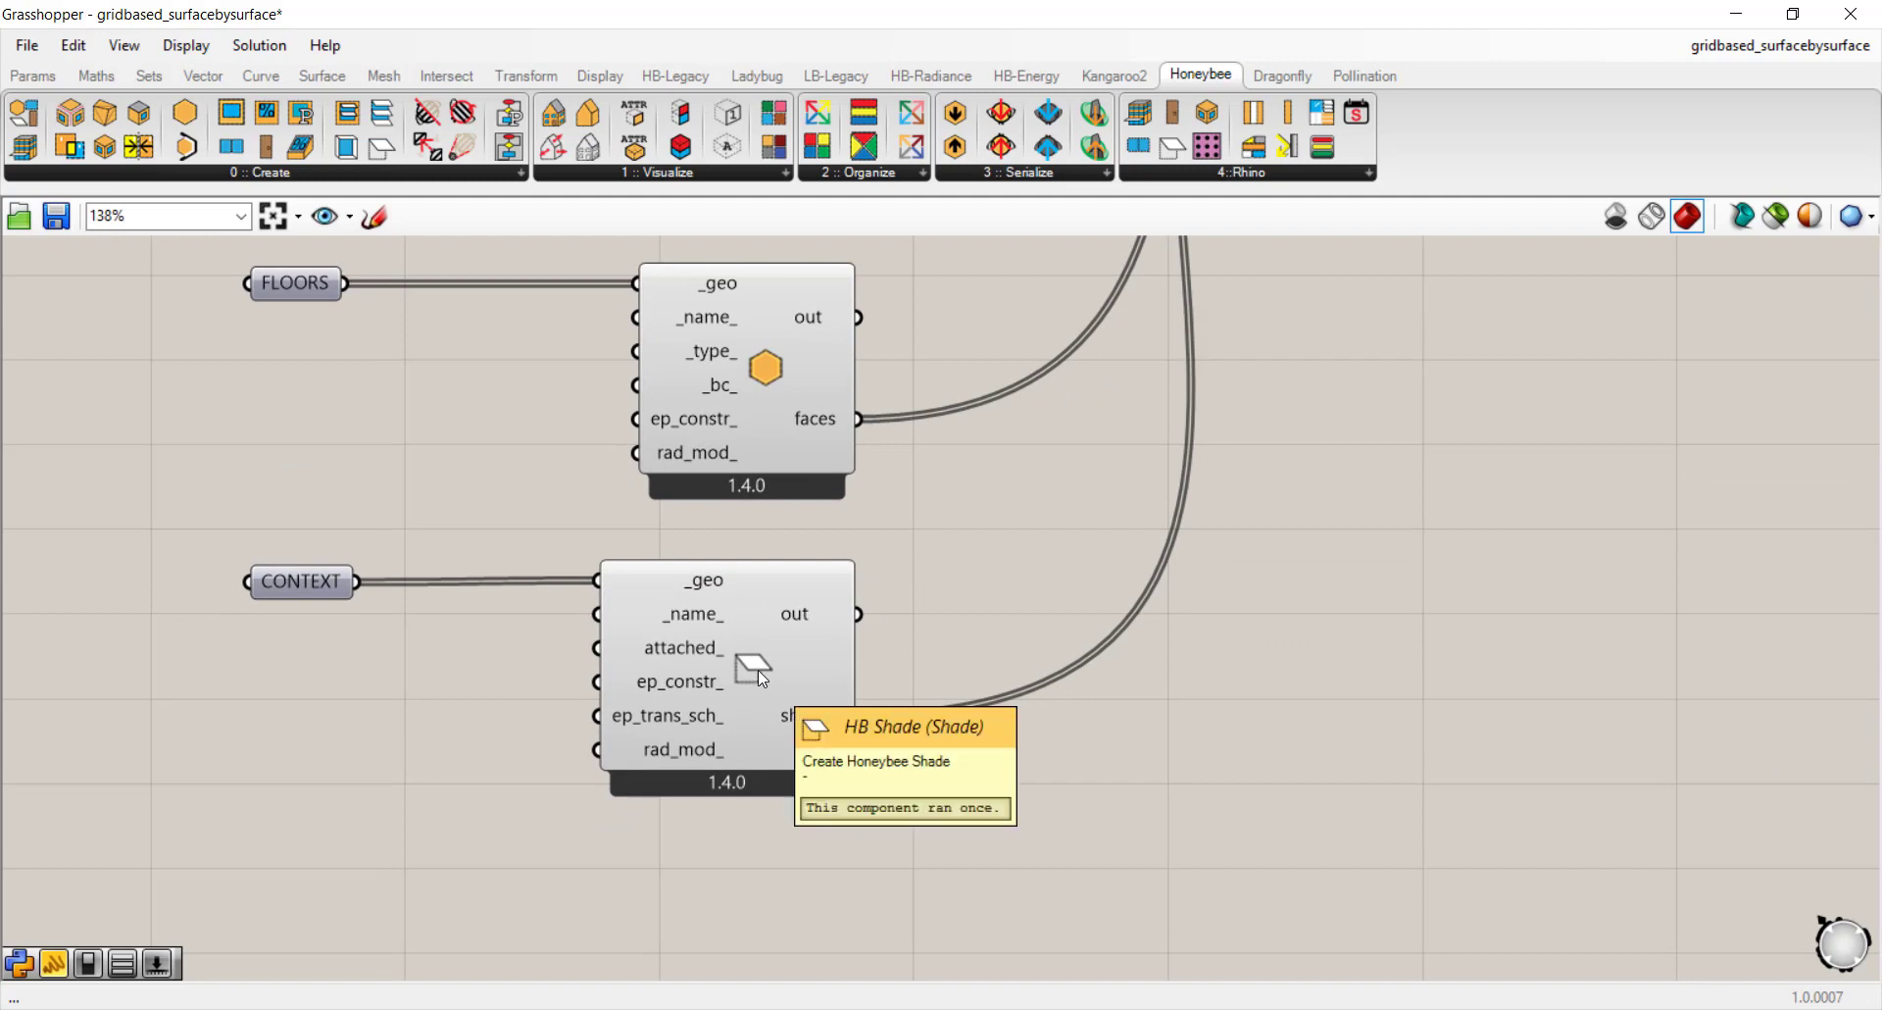
pyautogui.click(325, 179)
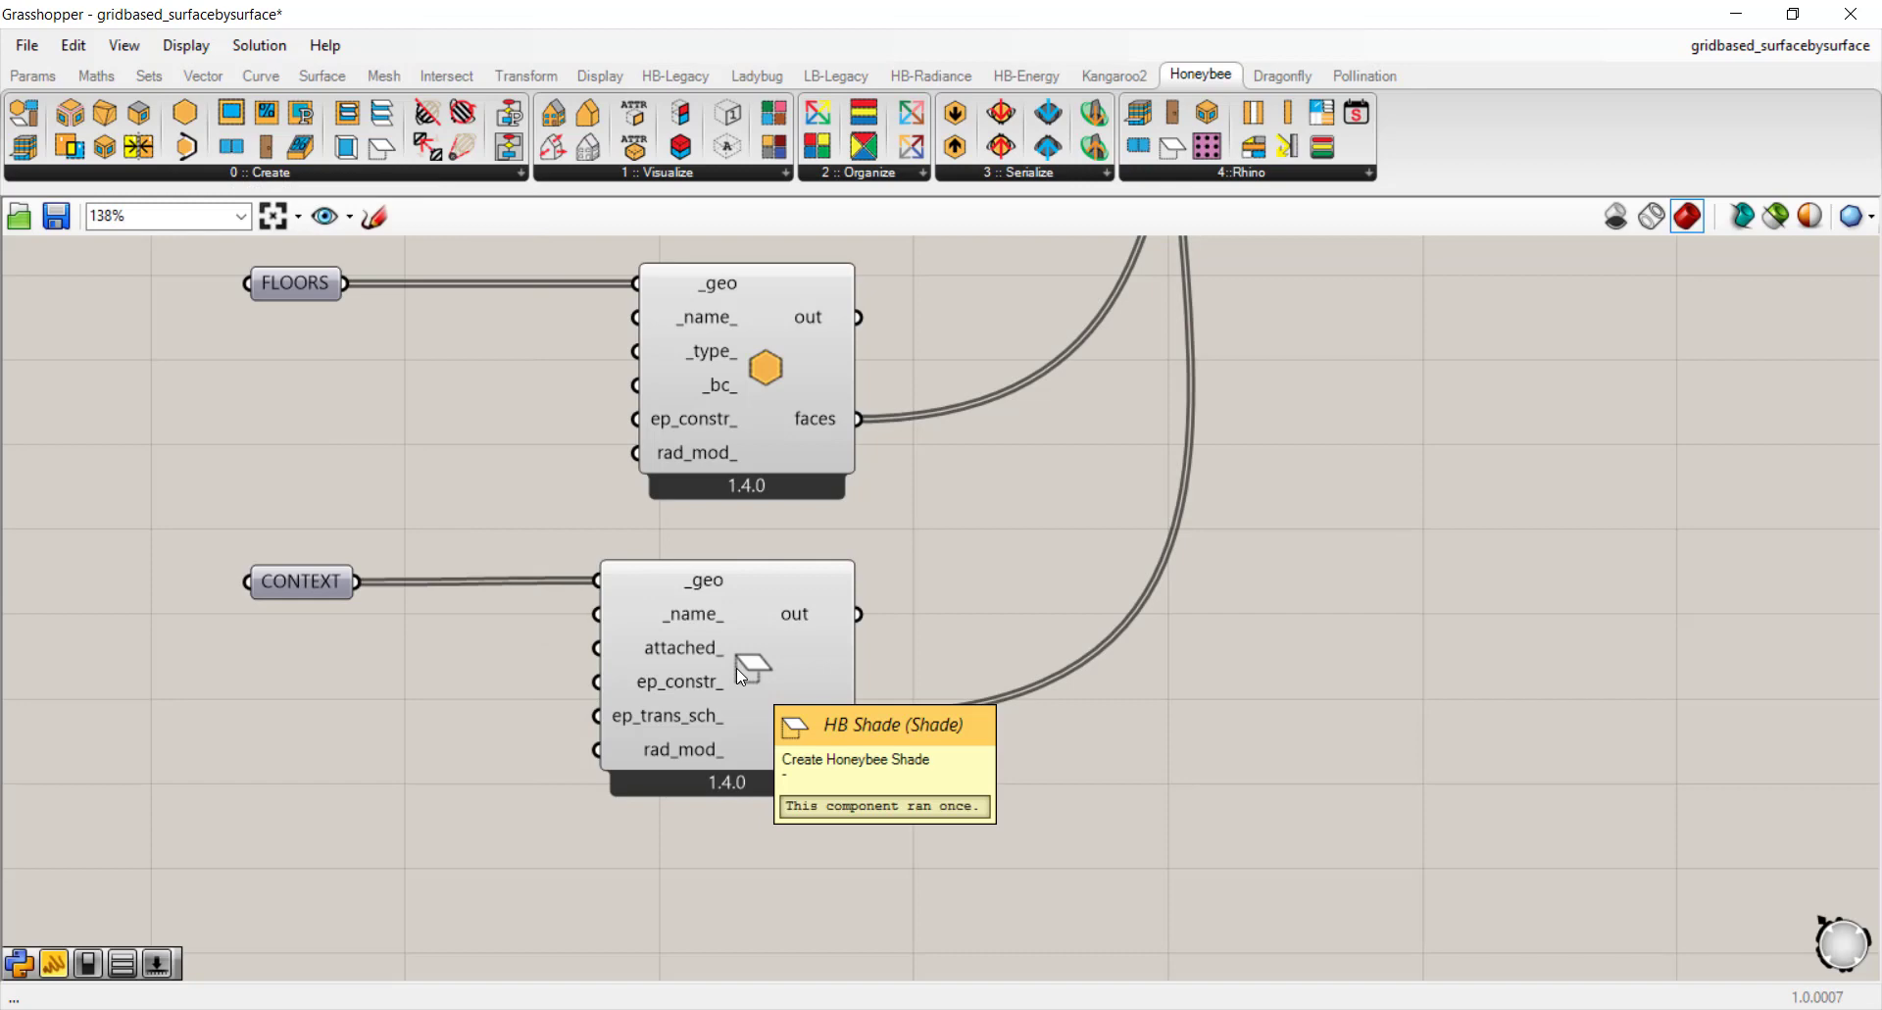
pyautogui.scroll(-5, 737, 668)
pyautogui.moveTo(879, 543); pyautogui.dragTo(1074, 679, button='right')
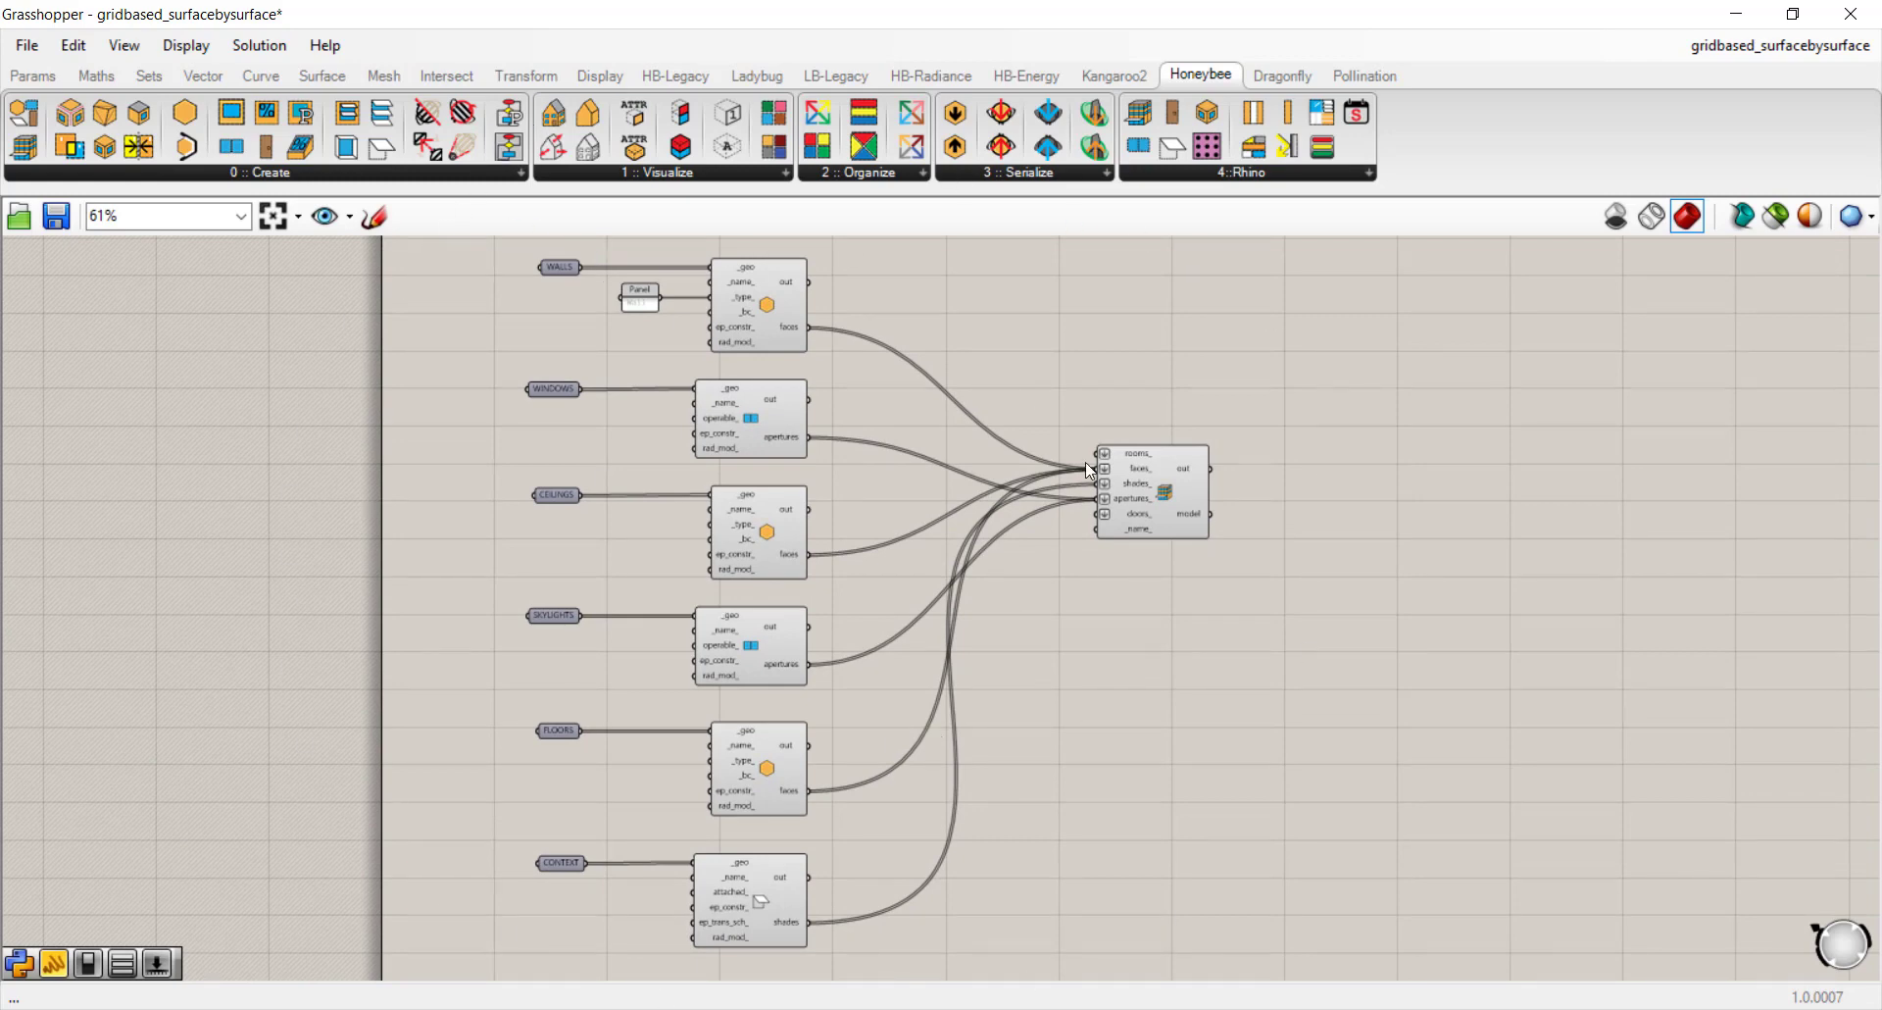
pyautogui.scroll(3, 1184, 497)
pyautogui.scroll(1, 1184, 497)
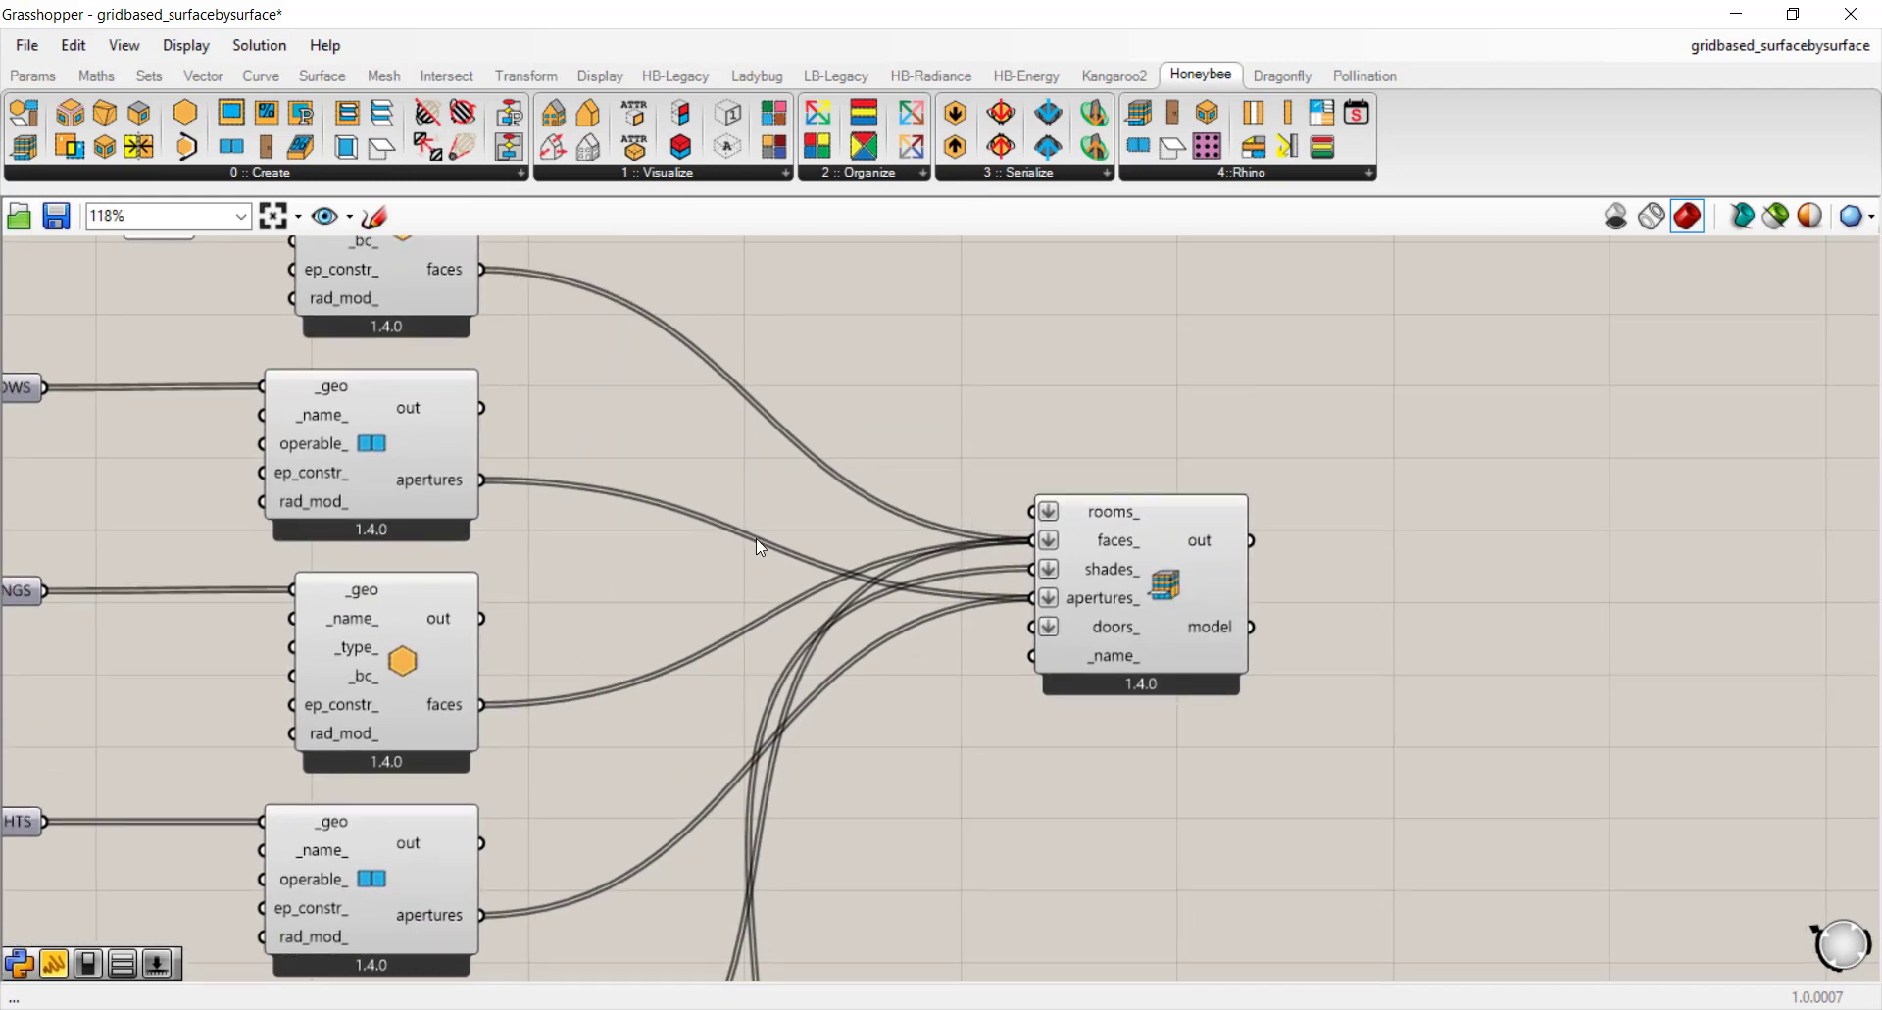
pyautogui.moveTo(1098, 820); pyautogui.dragTo(1035, 737, button='right')
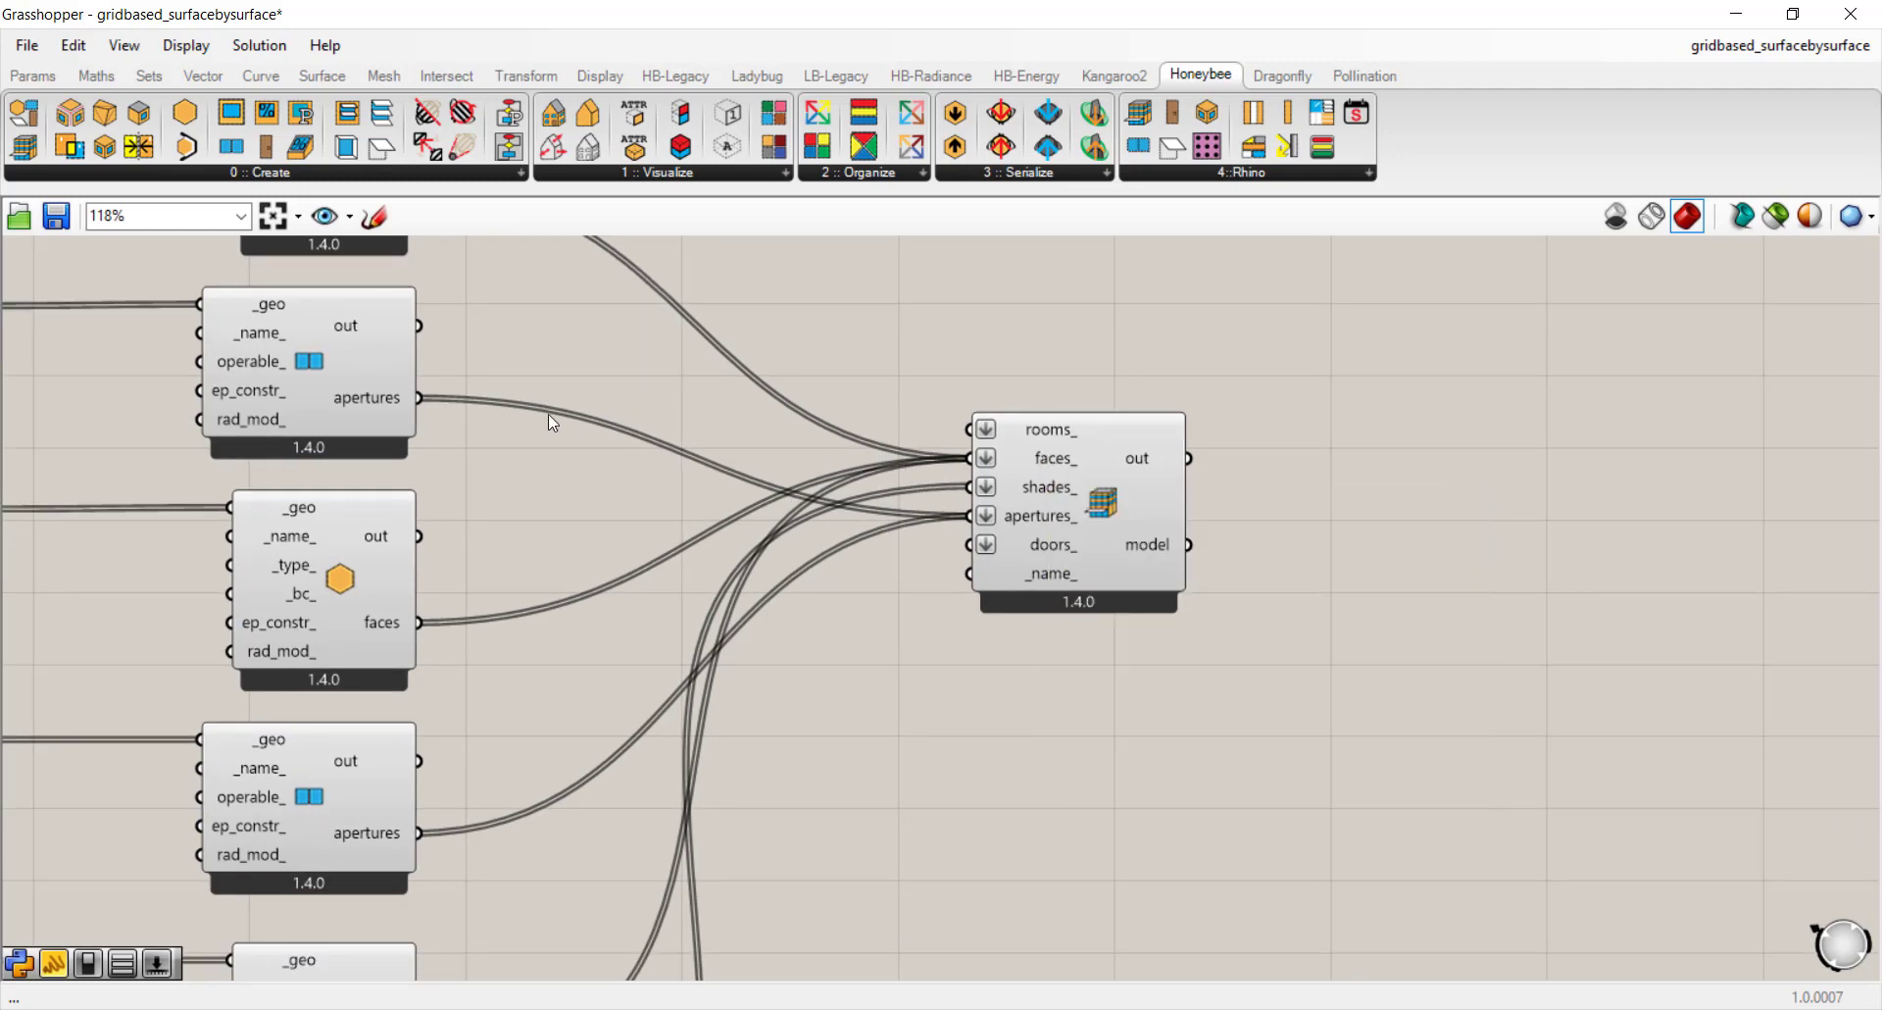
pyautogui.moveTo(549, 413); pyautogui.dragTo(730, 660, button='right')
pyautogui.click(521, 333)
pyautogui.moveTo(594, 796); pyautogui.dragTo(568, 590, button='right')
pyautogui.click(435, 643)
pyautogui.click(1218, 504)
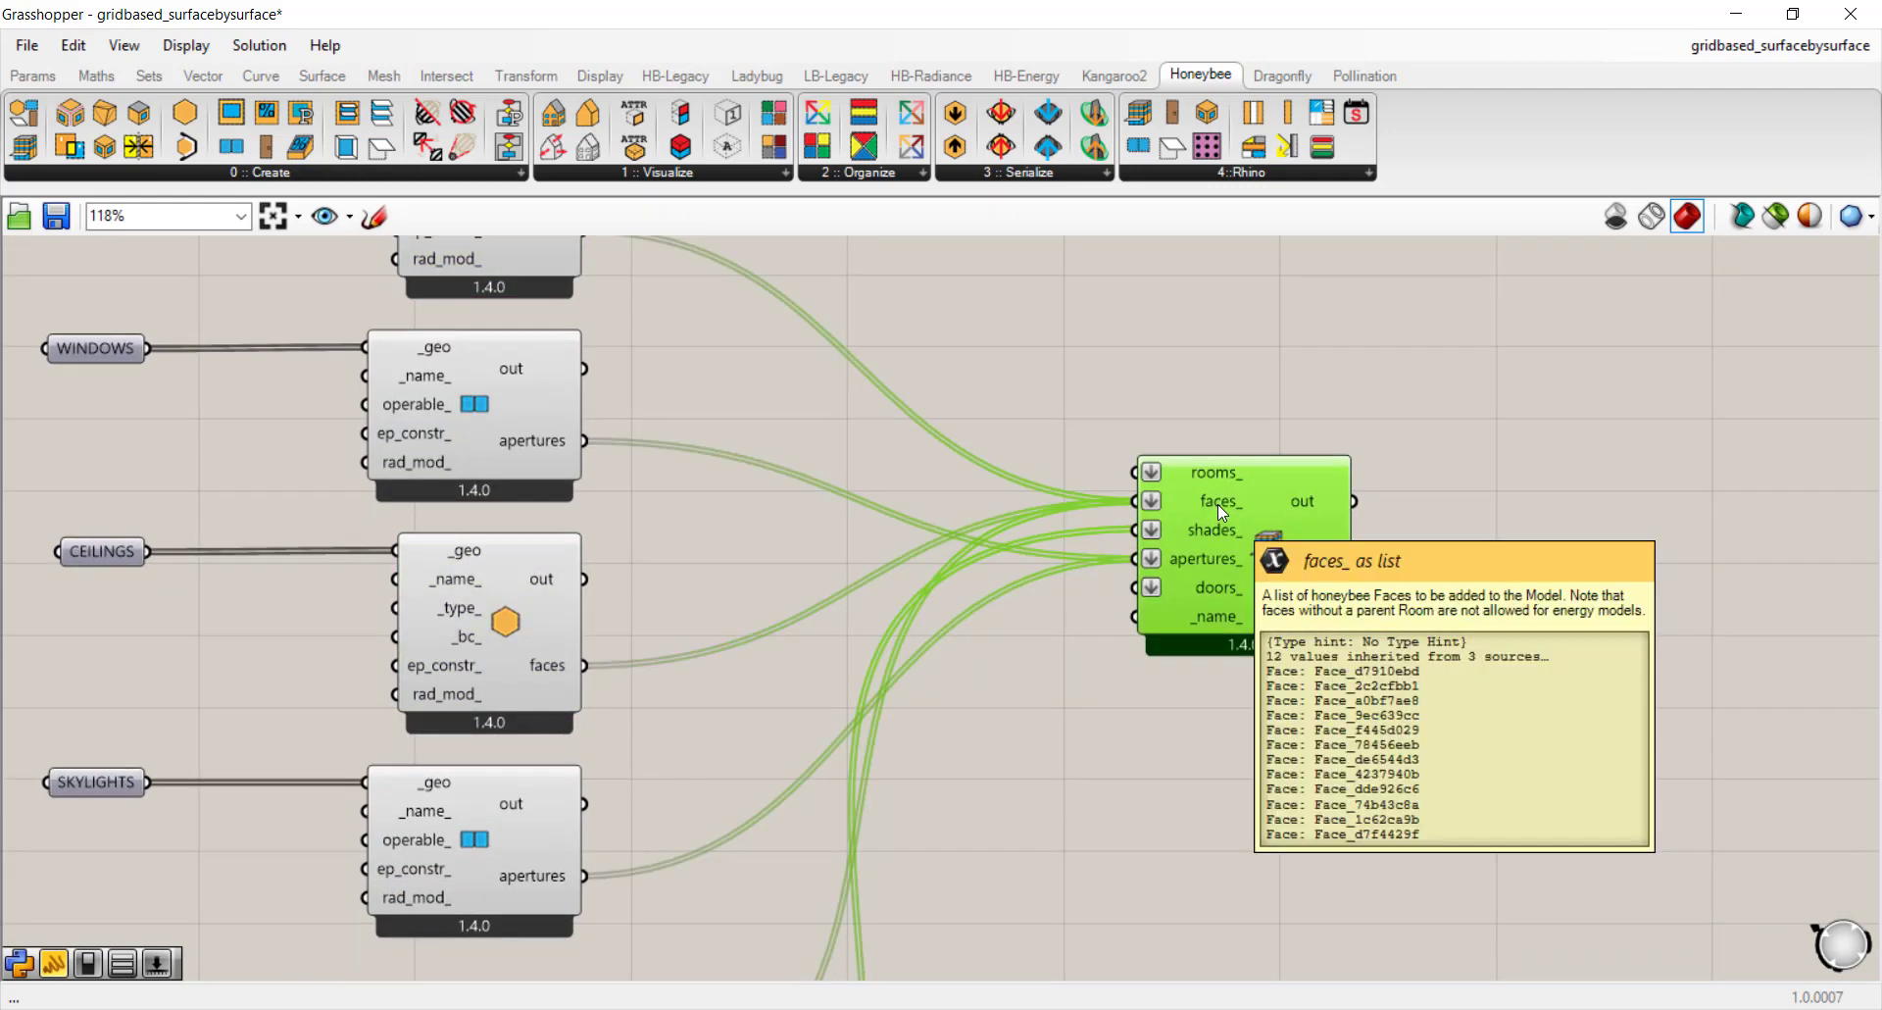
pyautogui.moveTo(1190, 697); pyautogui.dragTo(1152, 487, button='right')
pyautogui.moveTo(954, 777); pyautogui.dragTo(522, 682, button='right')
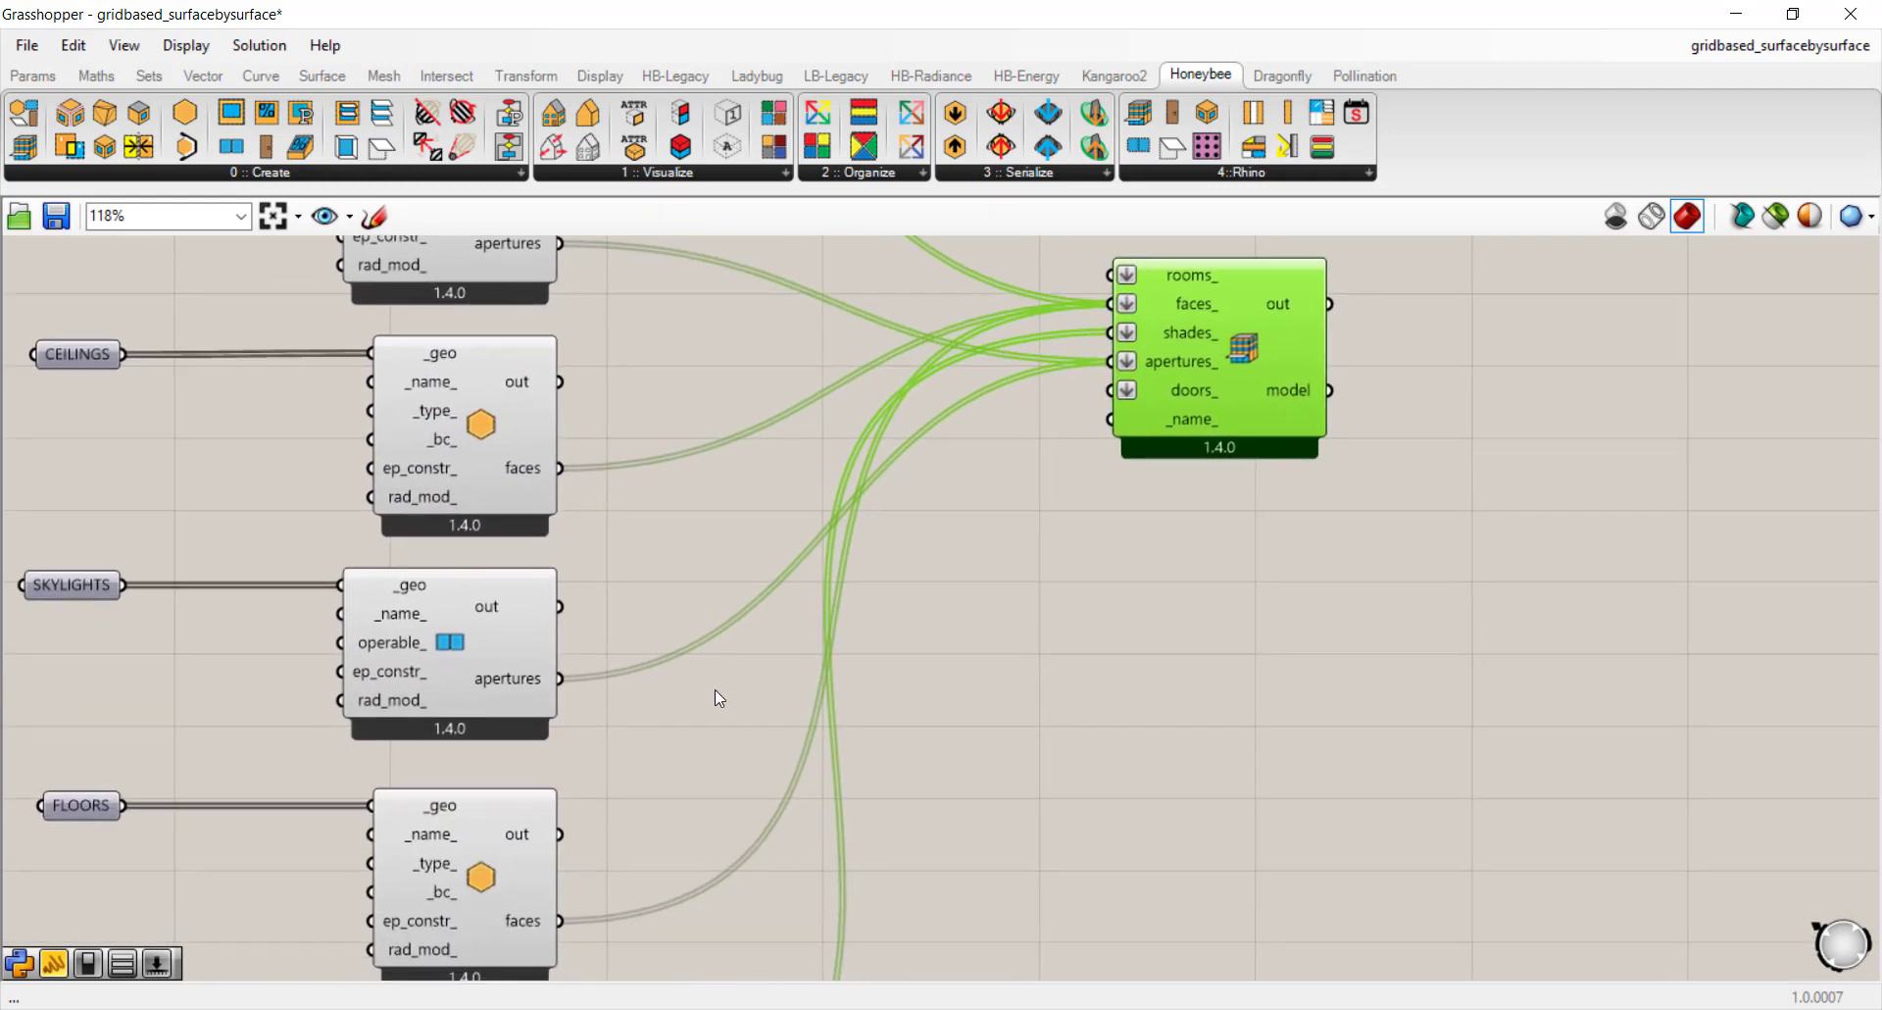
pyautogui.click(522, 682)
pyautogui.click(432, 275)
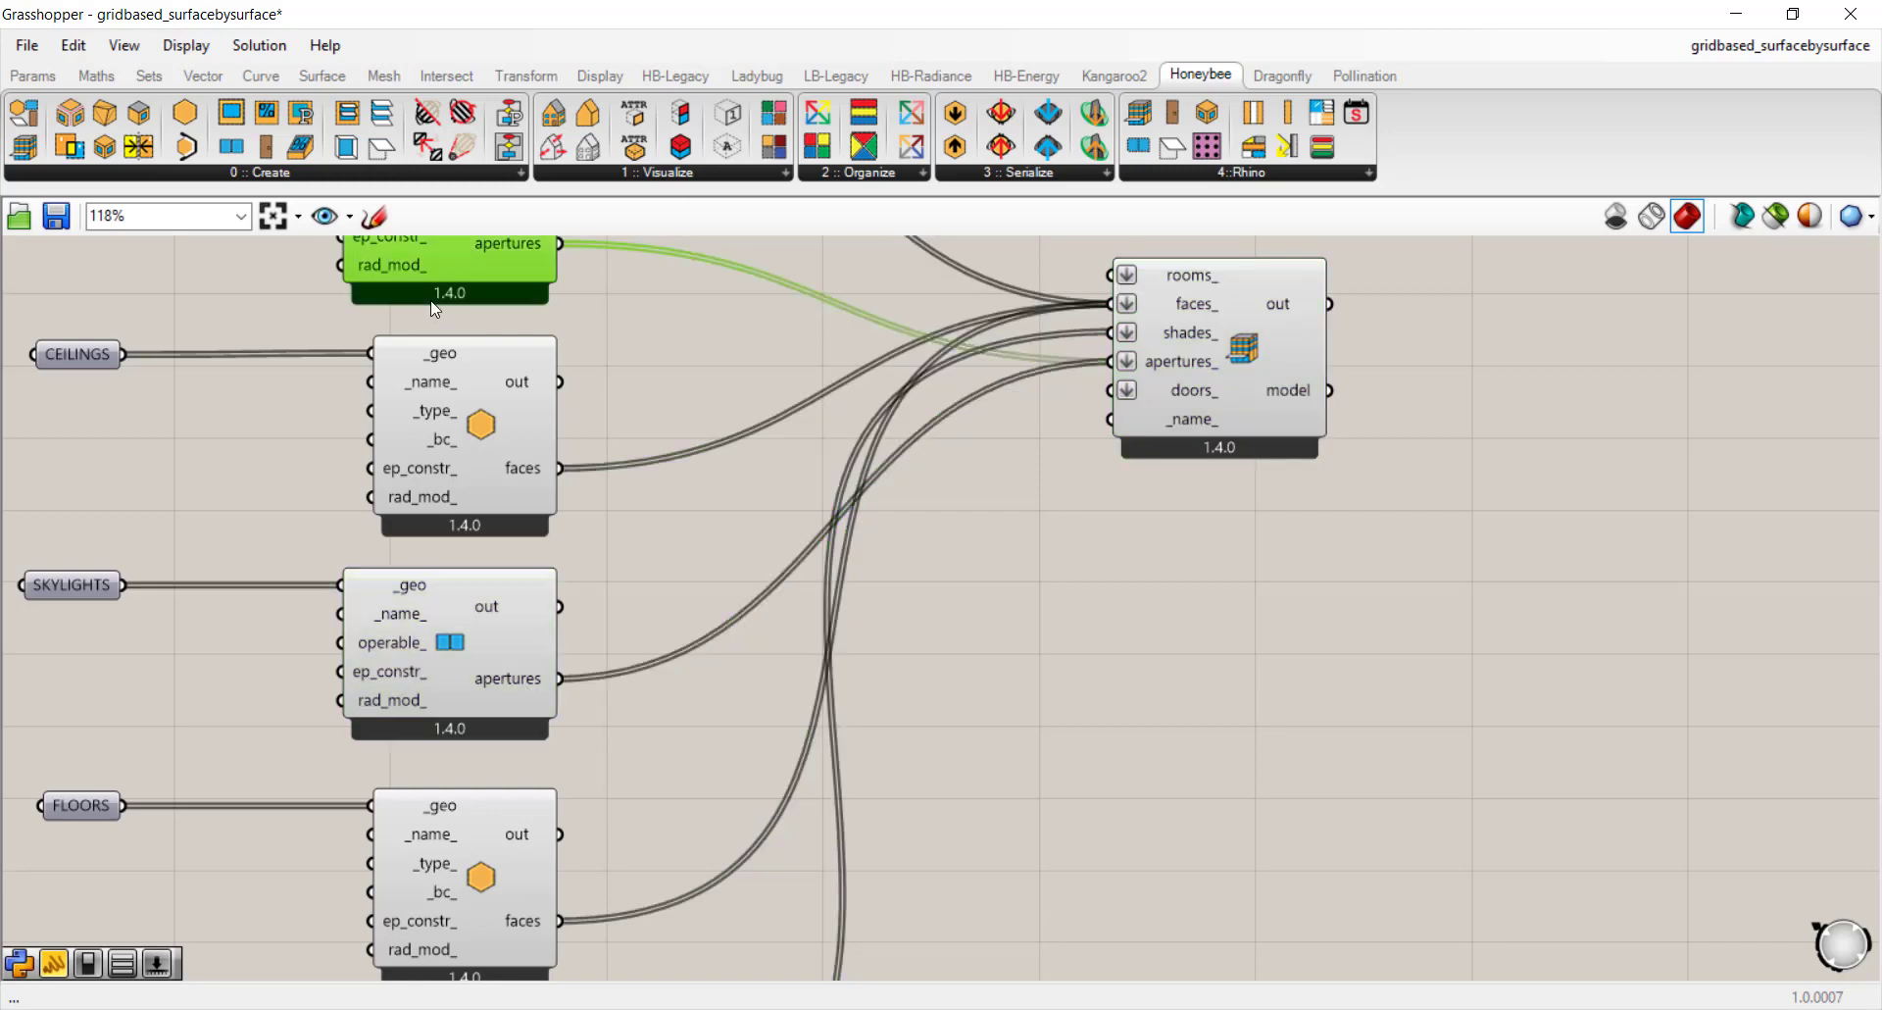
pyautogui.click(1178, 362)
pyautogui.scroll(-5, 967, 593)
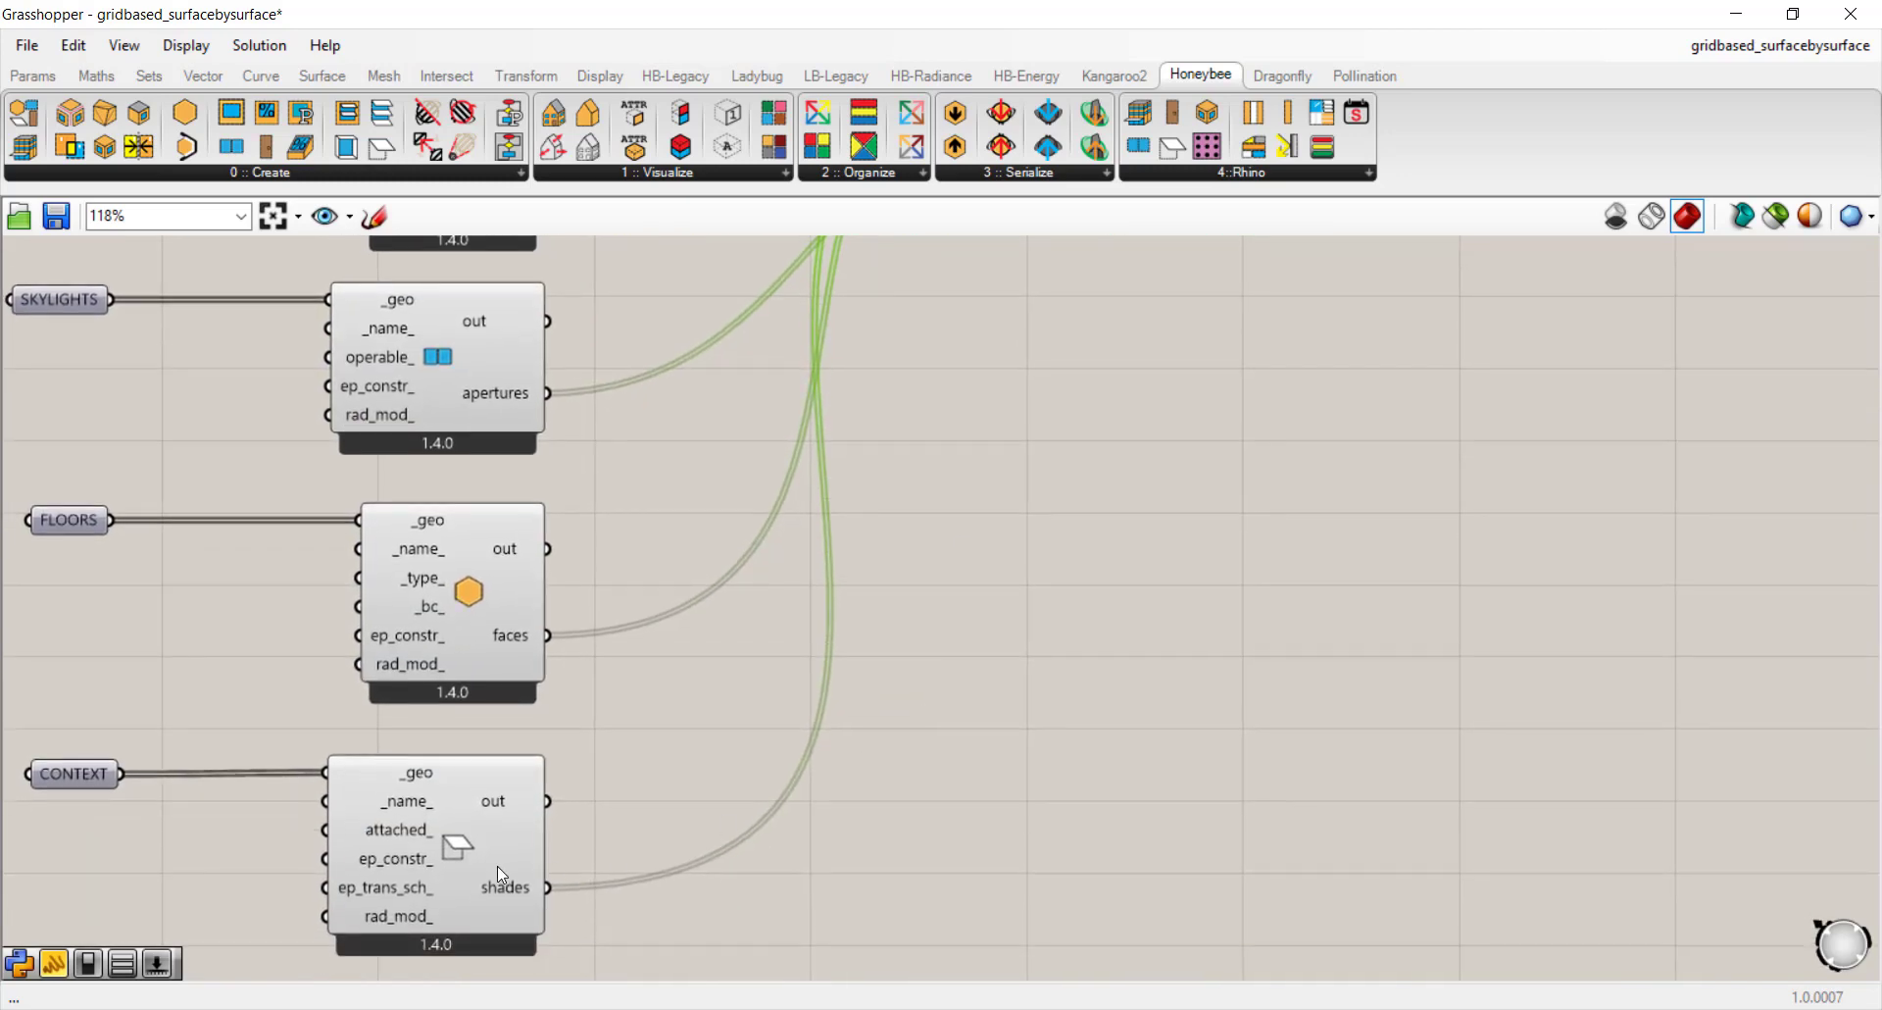
pyautogui.scroll(5, 491, 872)
pyautogui.moveTo(1010, 455)
pyautogui.moveTo(990, 361); pyautogui.dragTo(1105, 465, button='right')
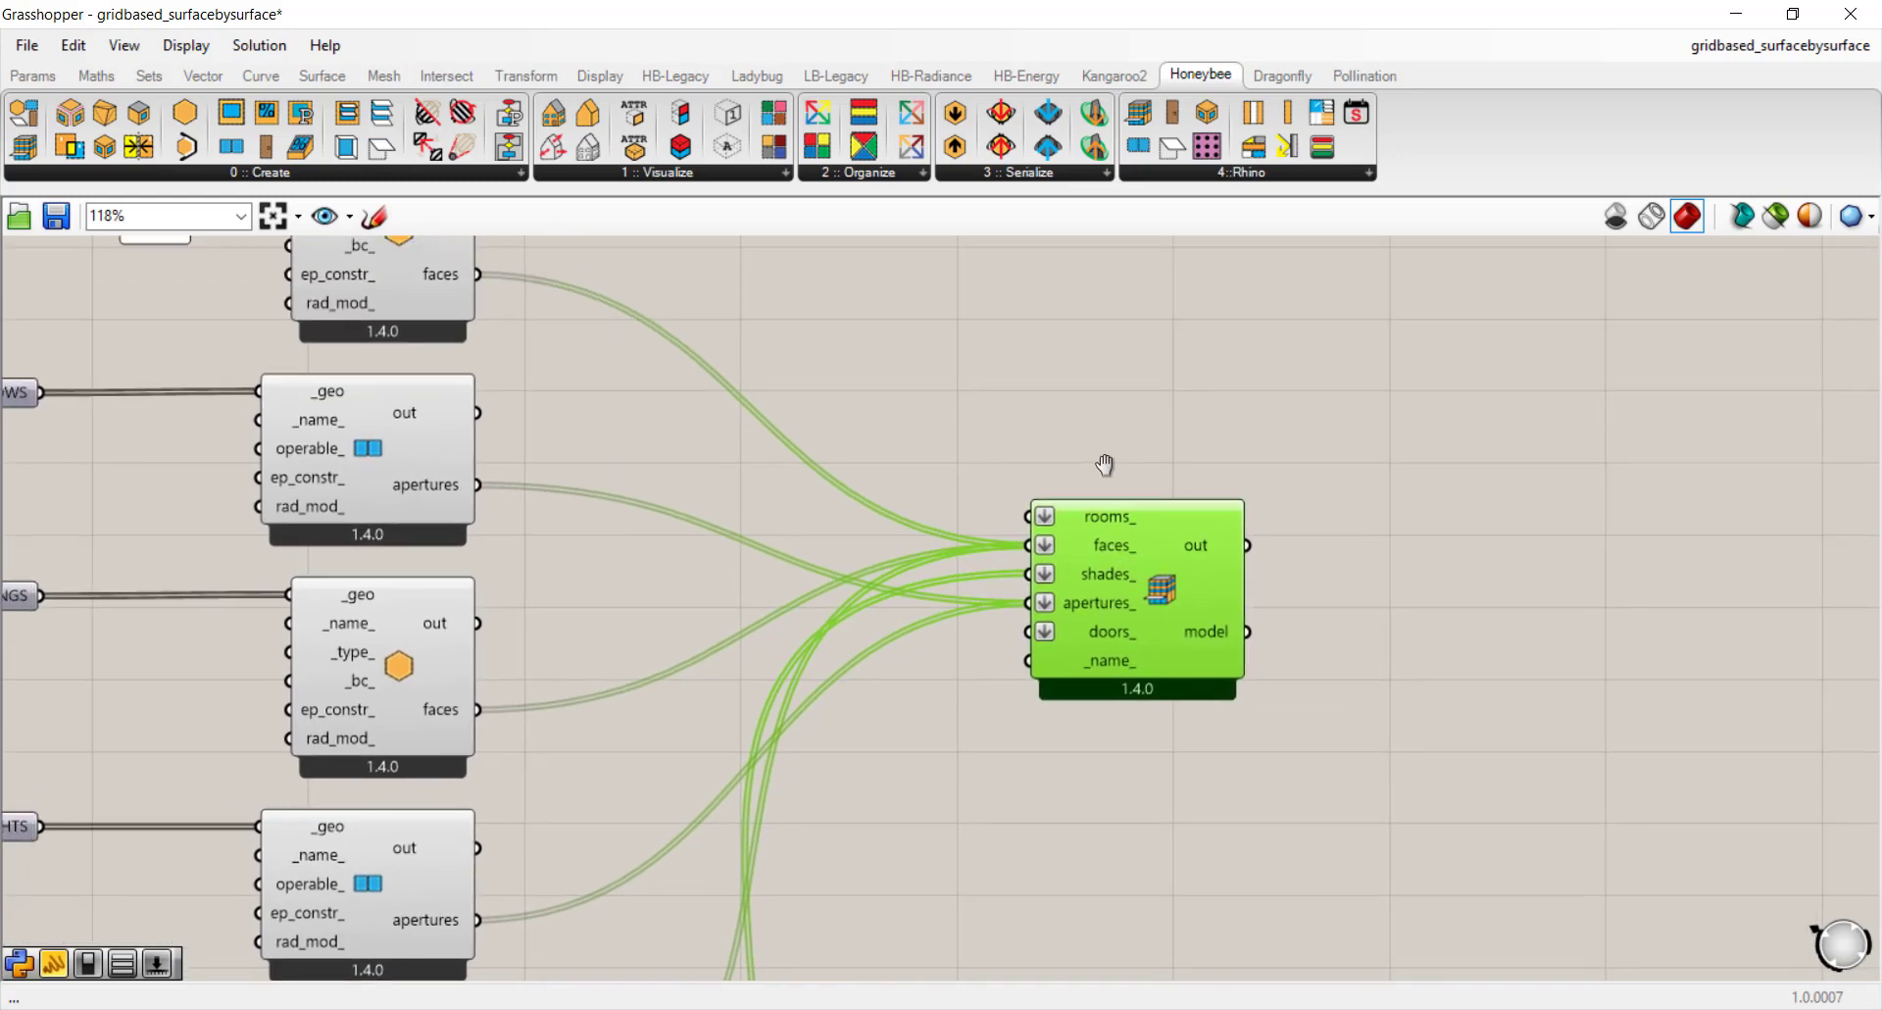
pyautogui.click(901, 456)
pyautogui.scroll(-4, 902, 456)
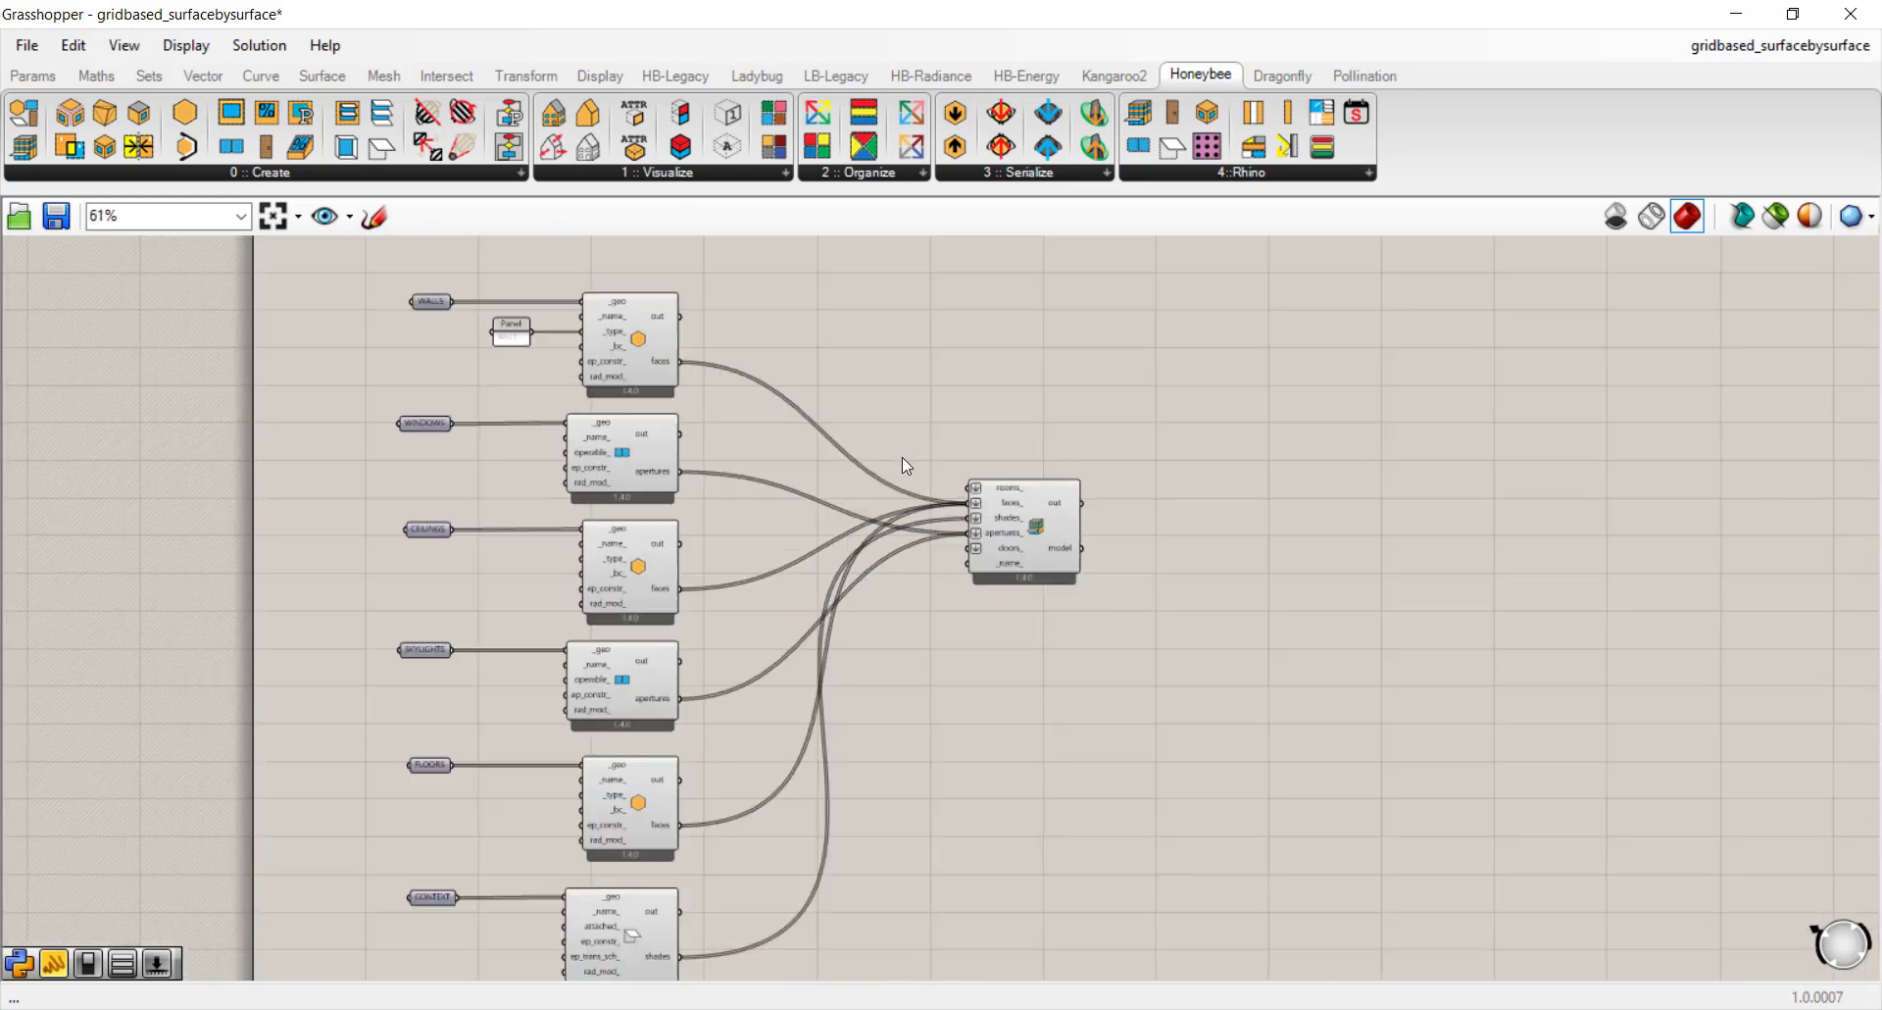
pyautogui.scroll(-1, 902, 457)
pyautogui.moveTo(953, 639); pyautogui.dragTo(963, 545, button='right')
pyautogui.scroll(-1, 943, 619)
pyautogui.moveTo(902, 792); pyautogui.dragTo(862, 521, button='right')
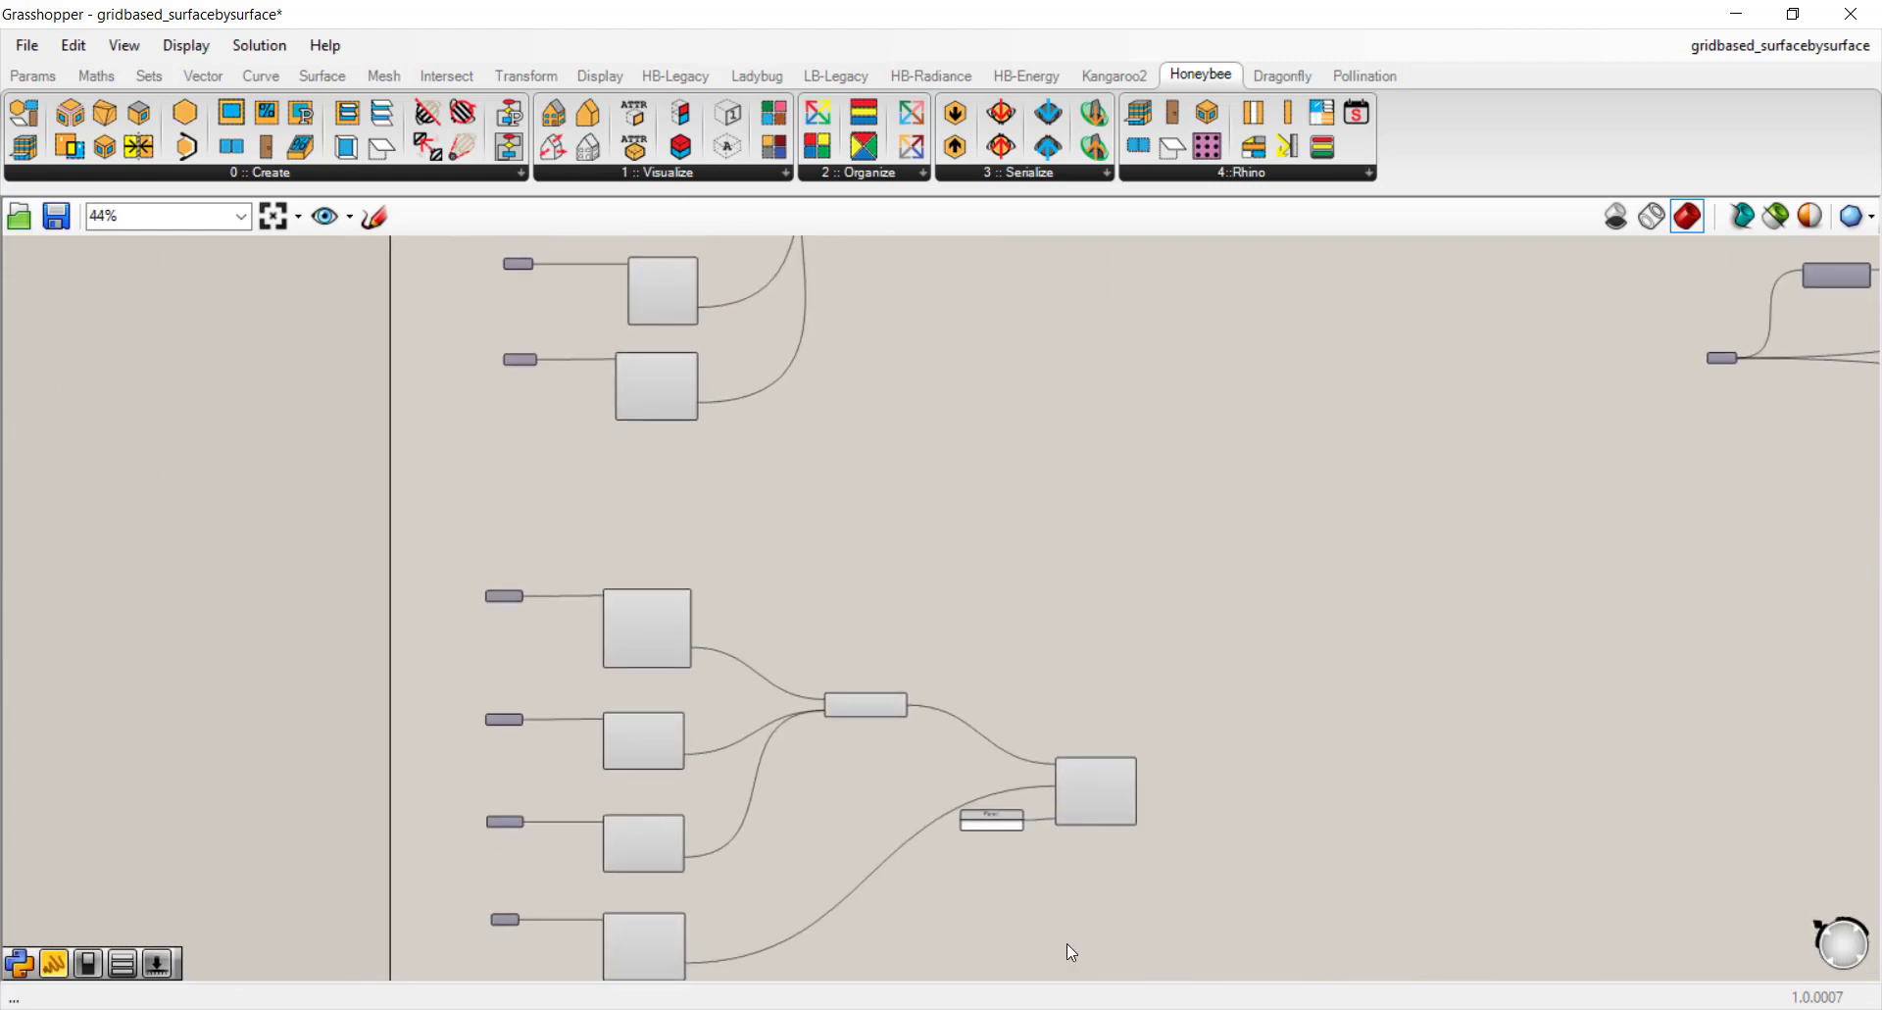
pyautogui.moveTo(1163, 880); pyautogui.dragTo(1162, 819, button='right')
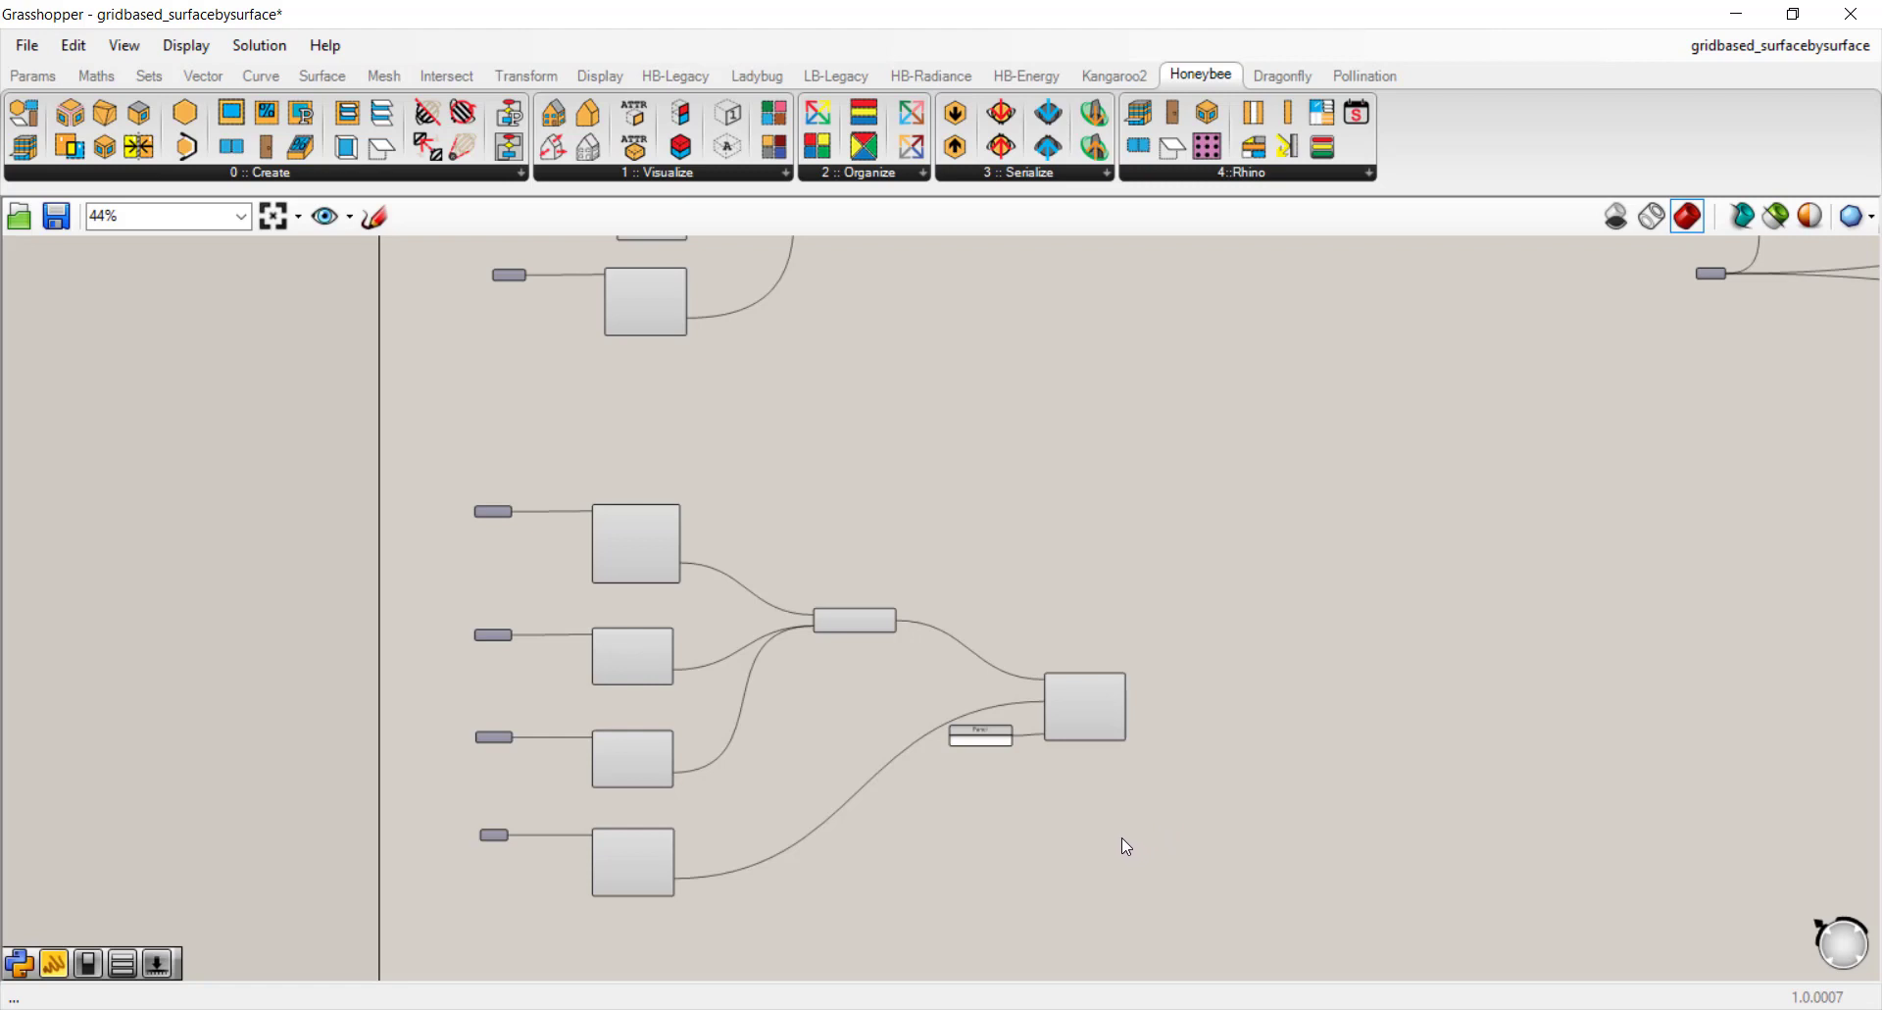
pyautogui.scroll(2, 675, 912)
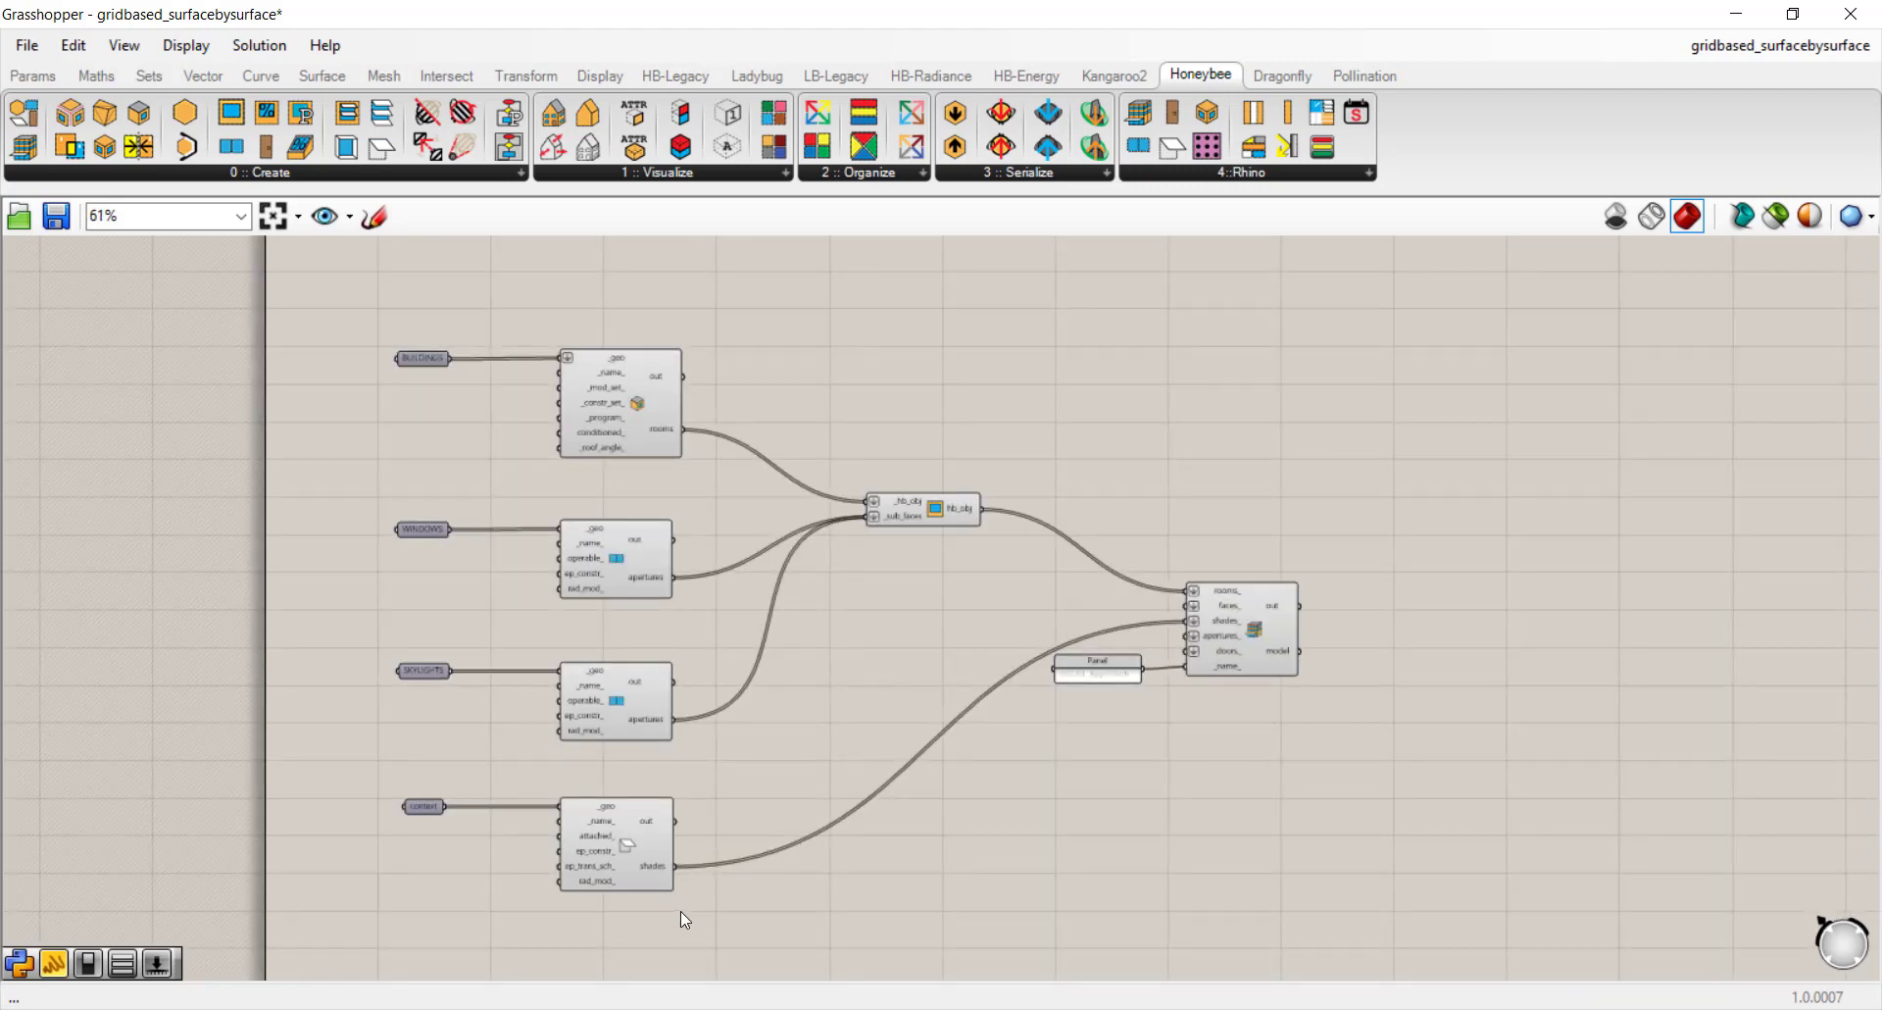
pyautogui.scroll(-1, 681, 910)
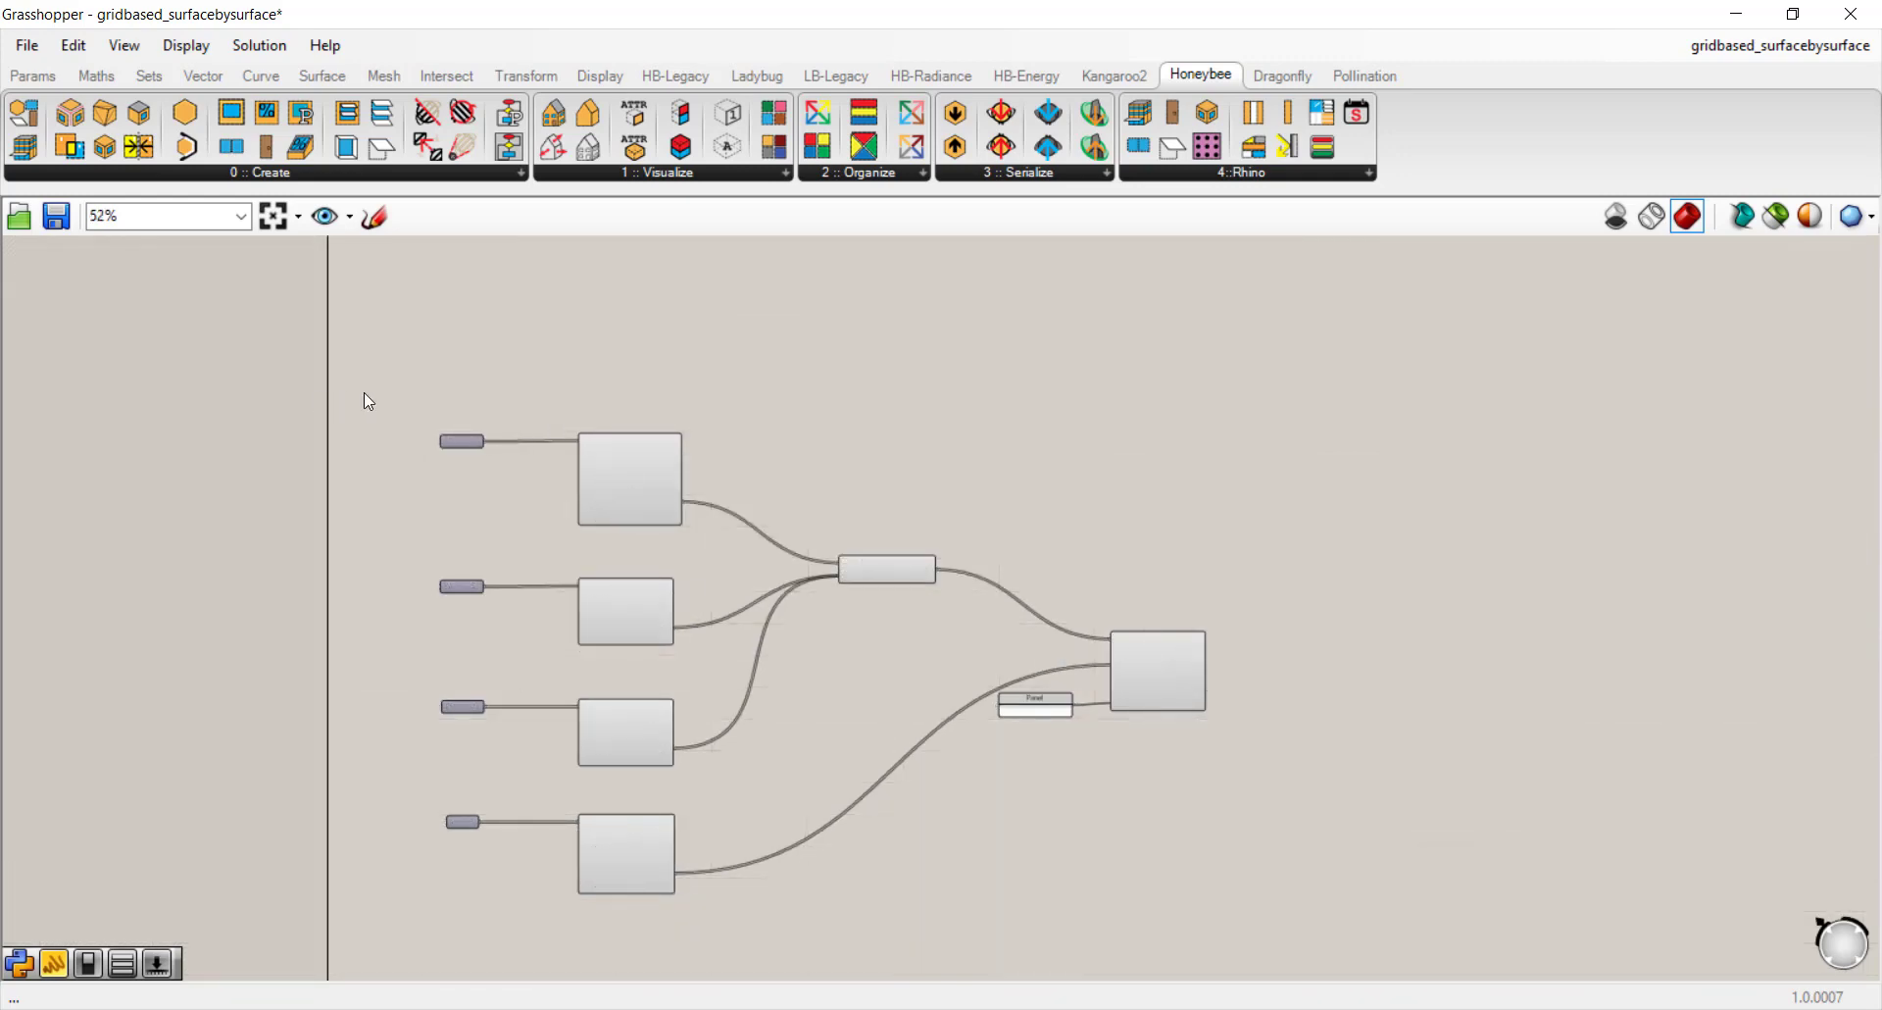
pyautogui.scroll(2, 585, 512)
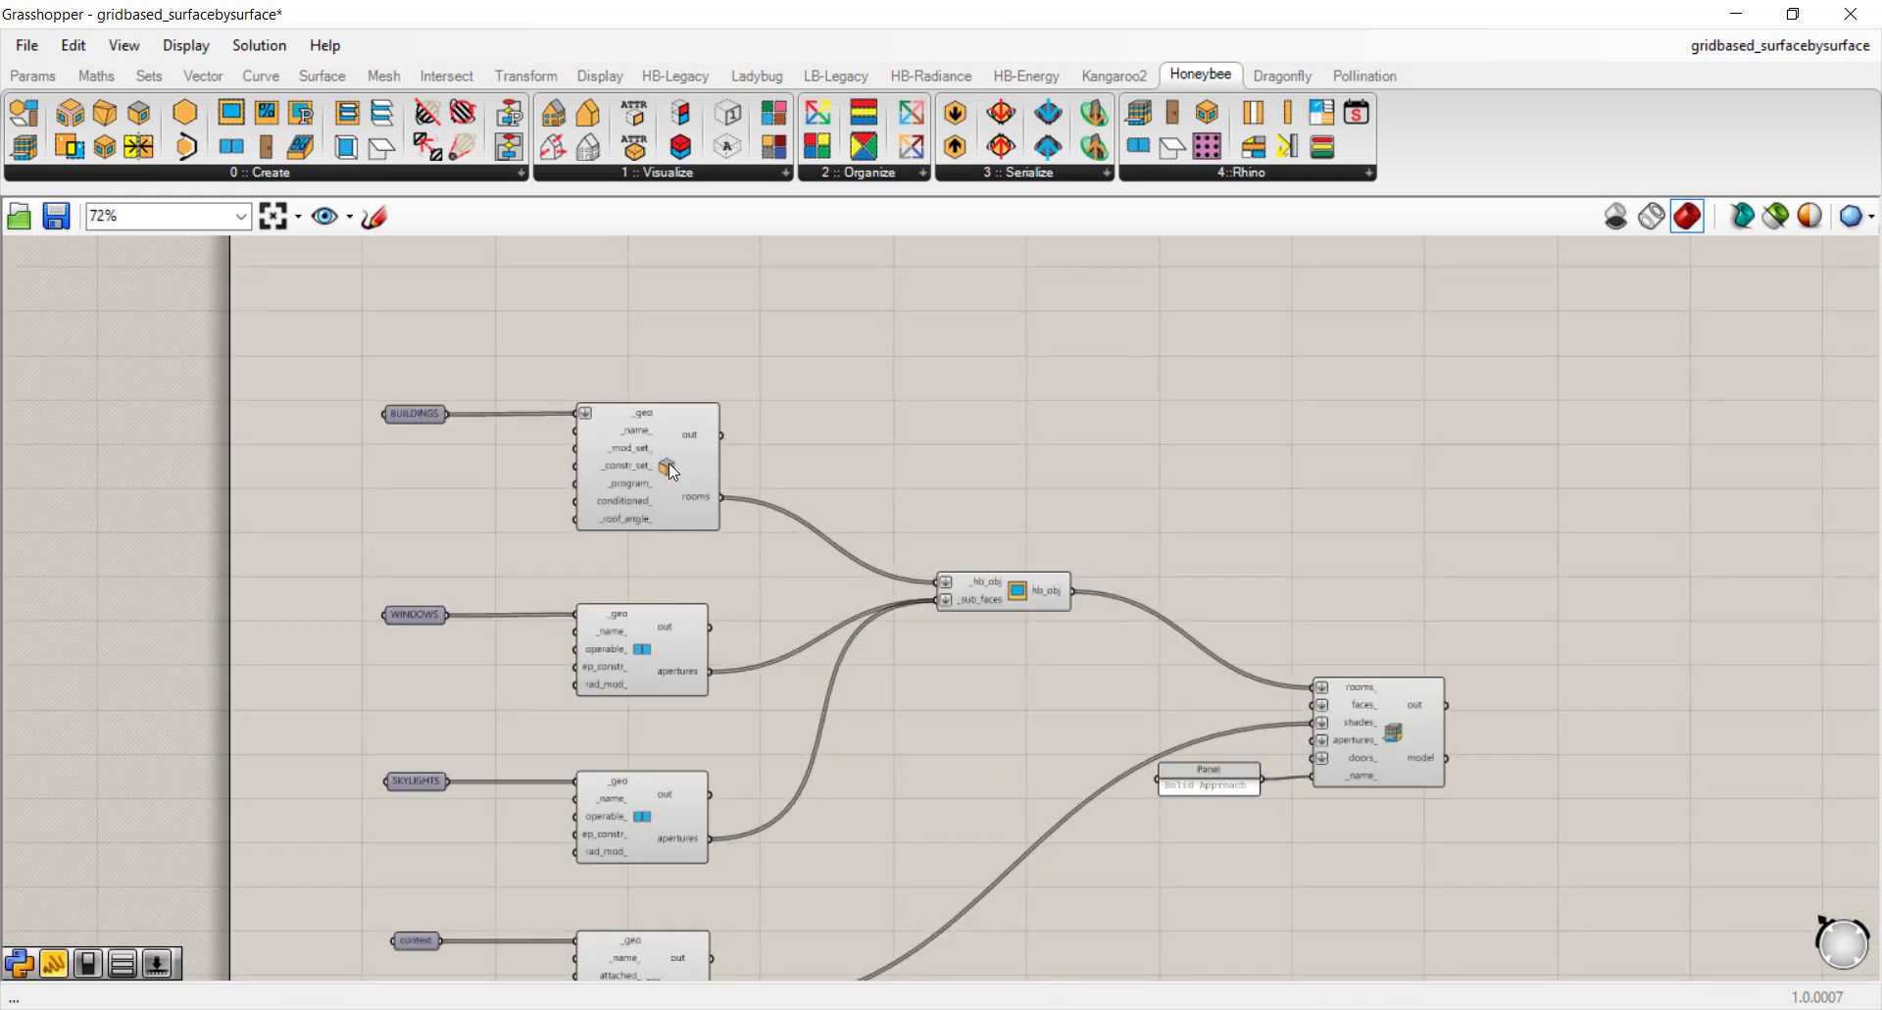
pyautogui.moveTo(1066, 425); pyautogui.dragTo(688, 426, button='right')
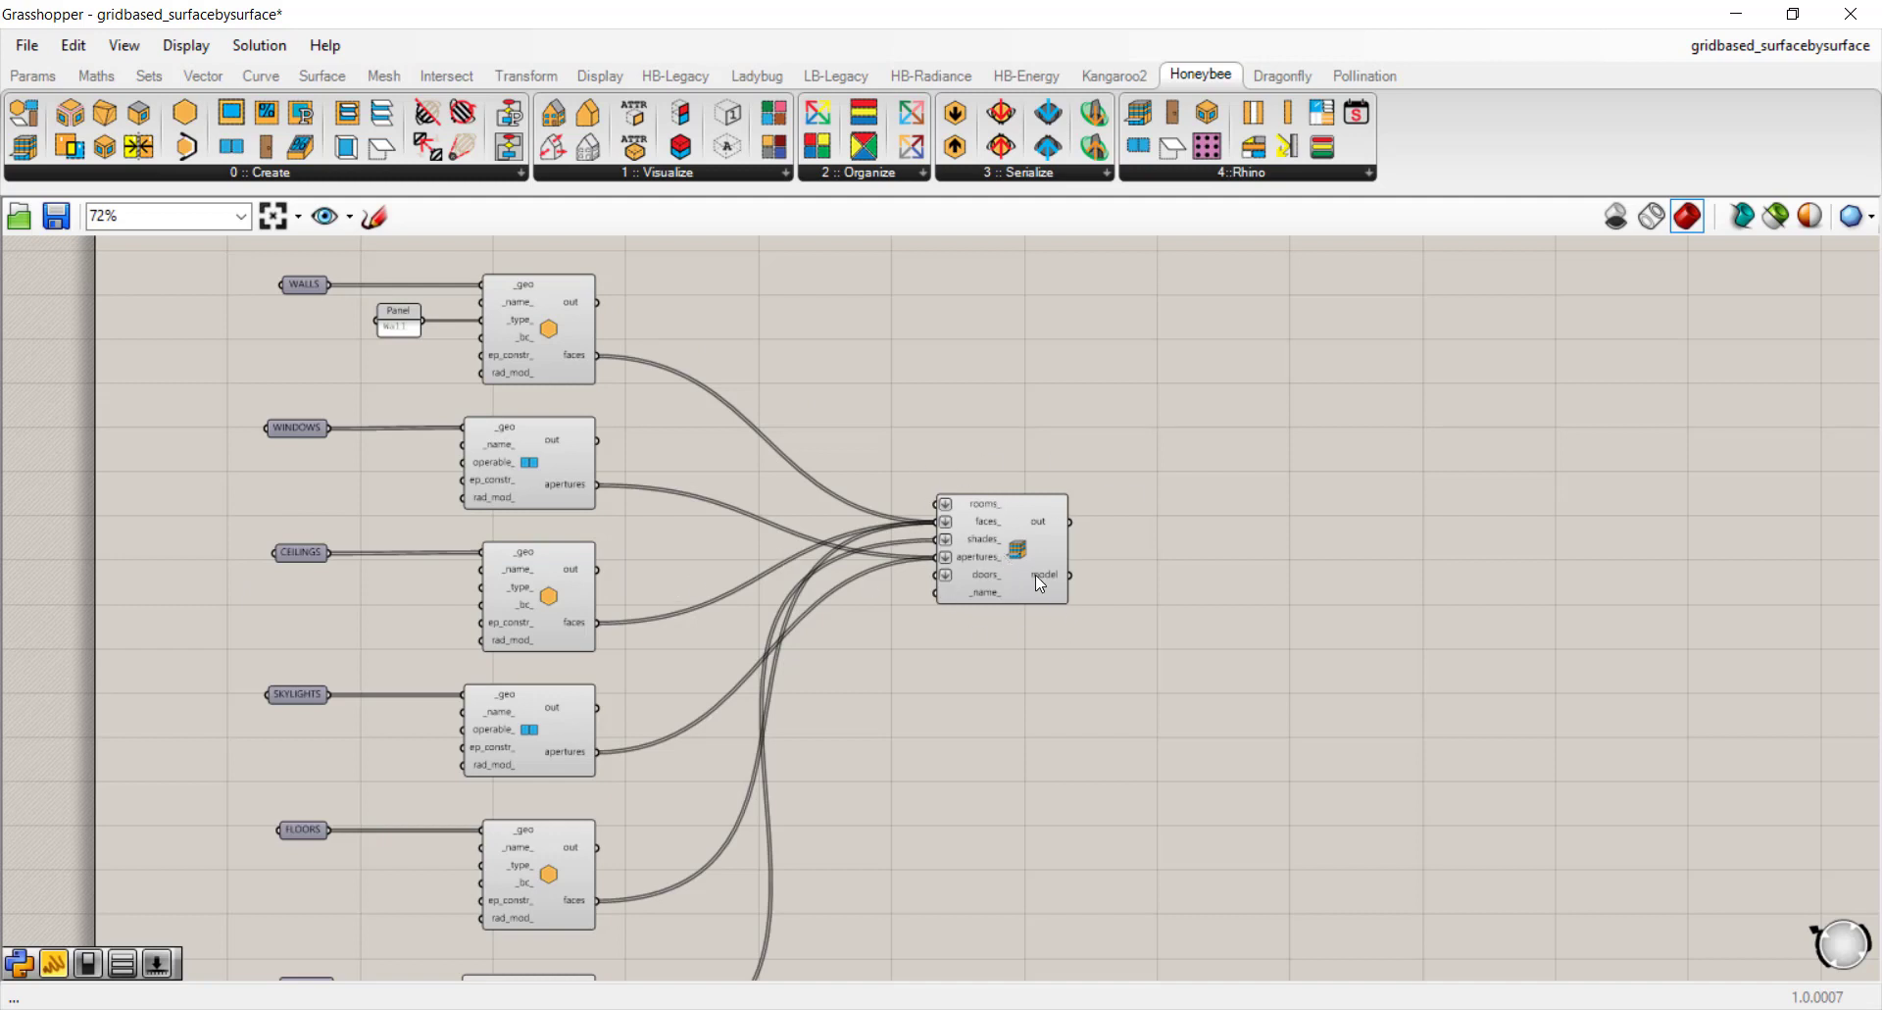
pyautogui.scroll(4, 992, 539)
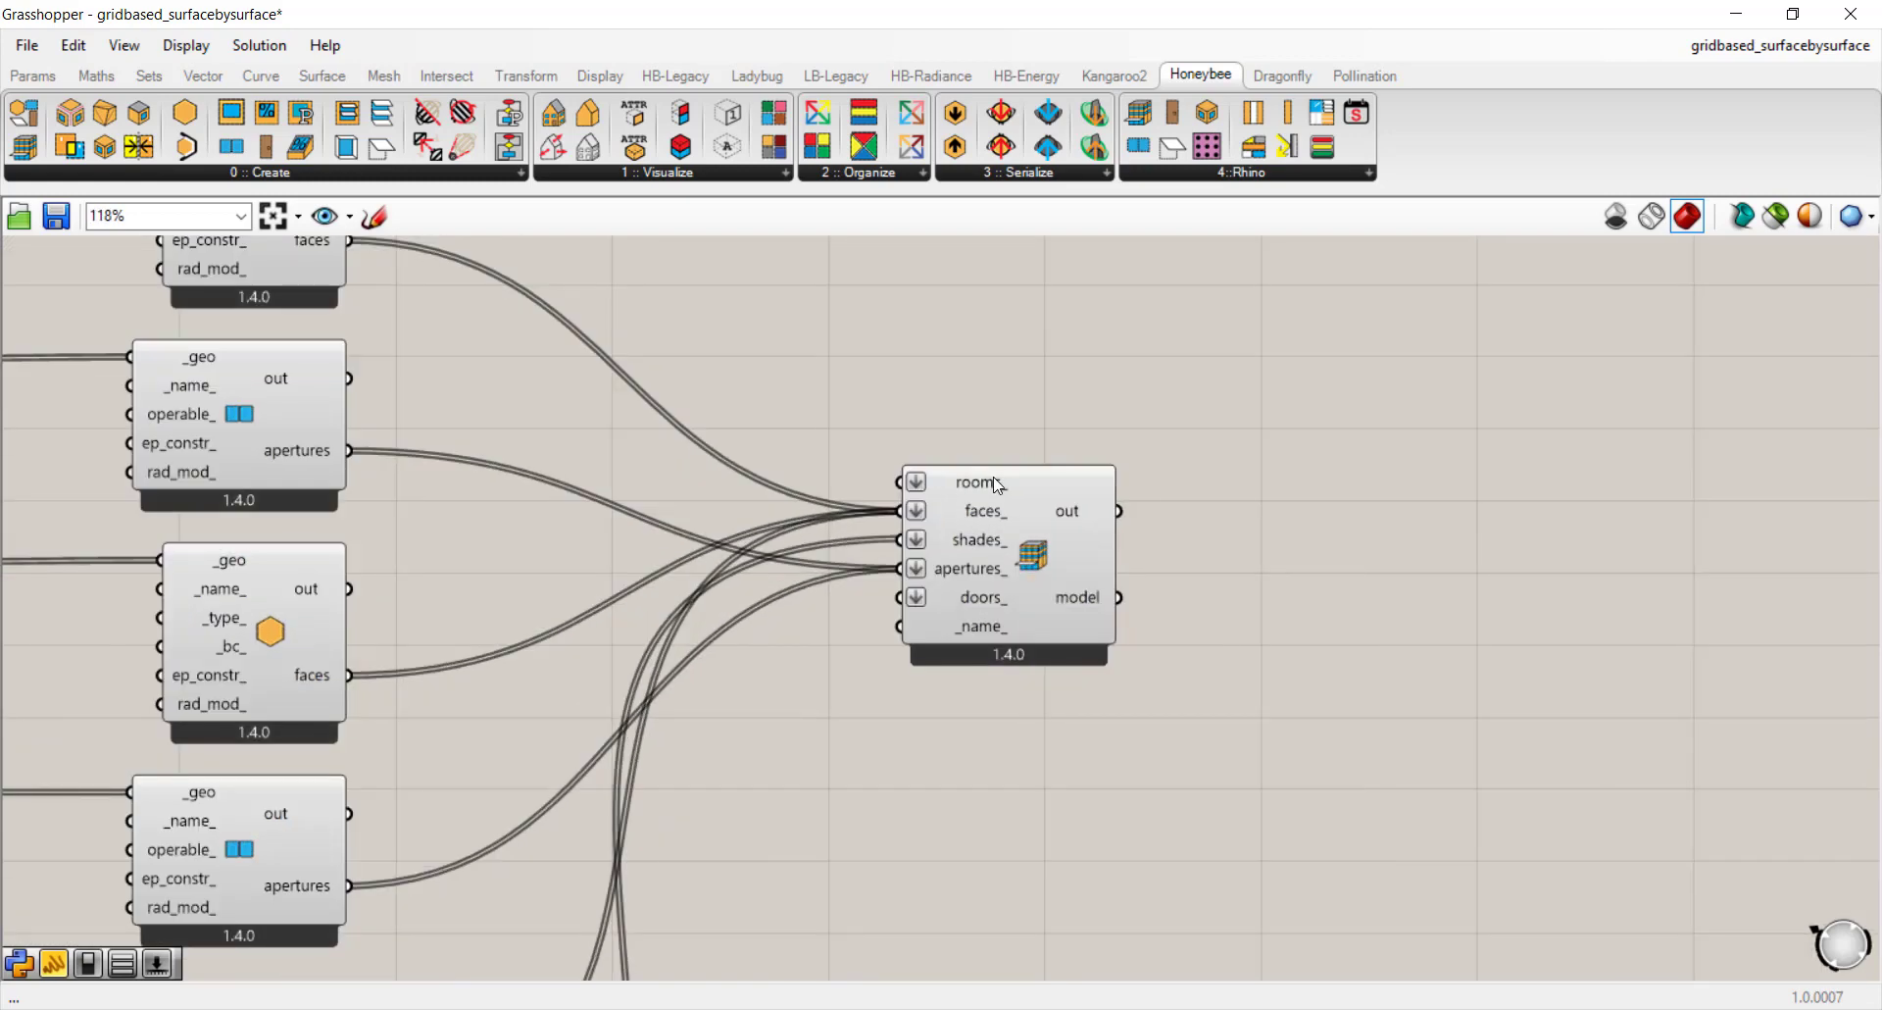
pyautogui.scroll(-4, 995, 484)
pyautogui.scroll(2, 1073, 710)
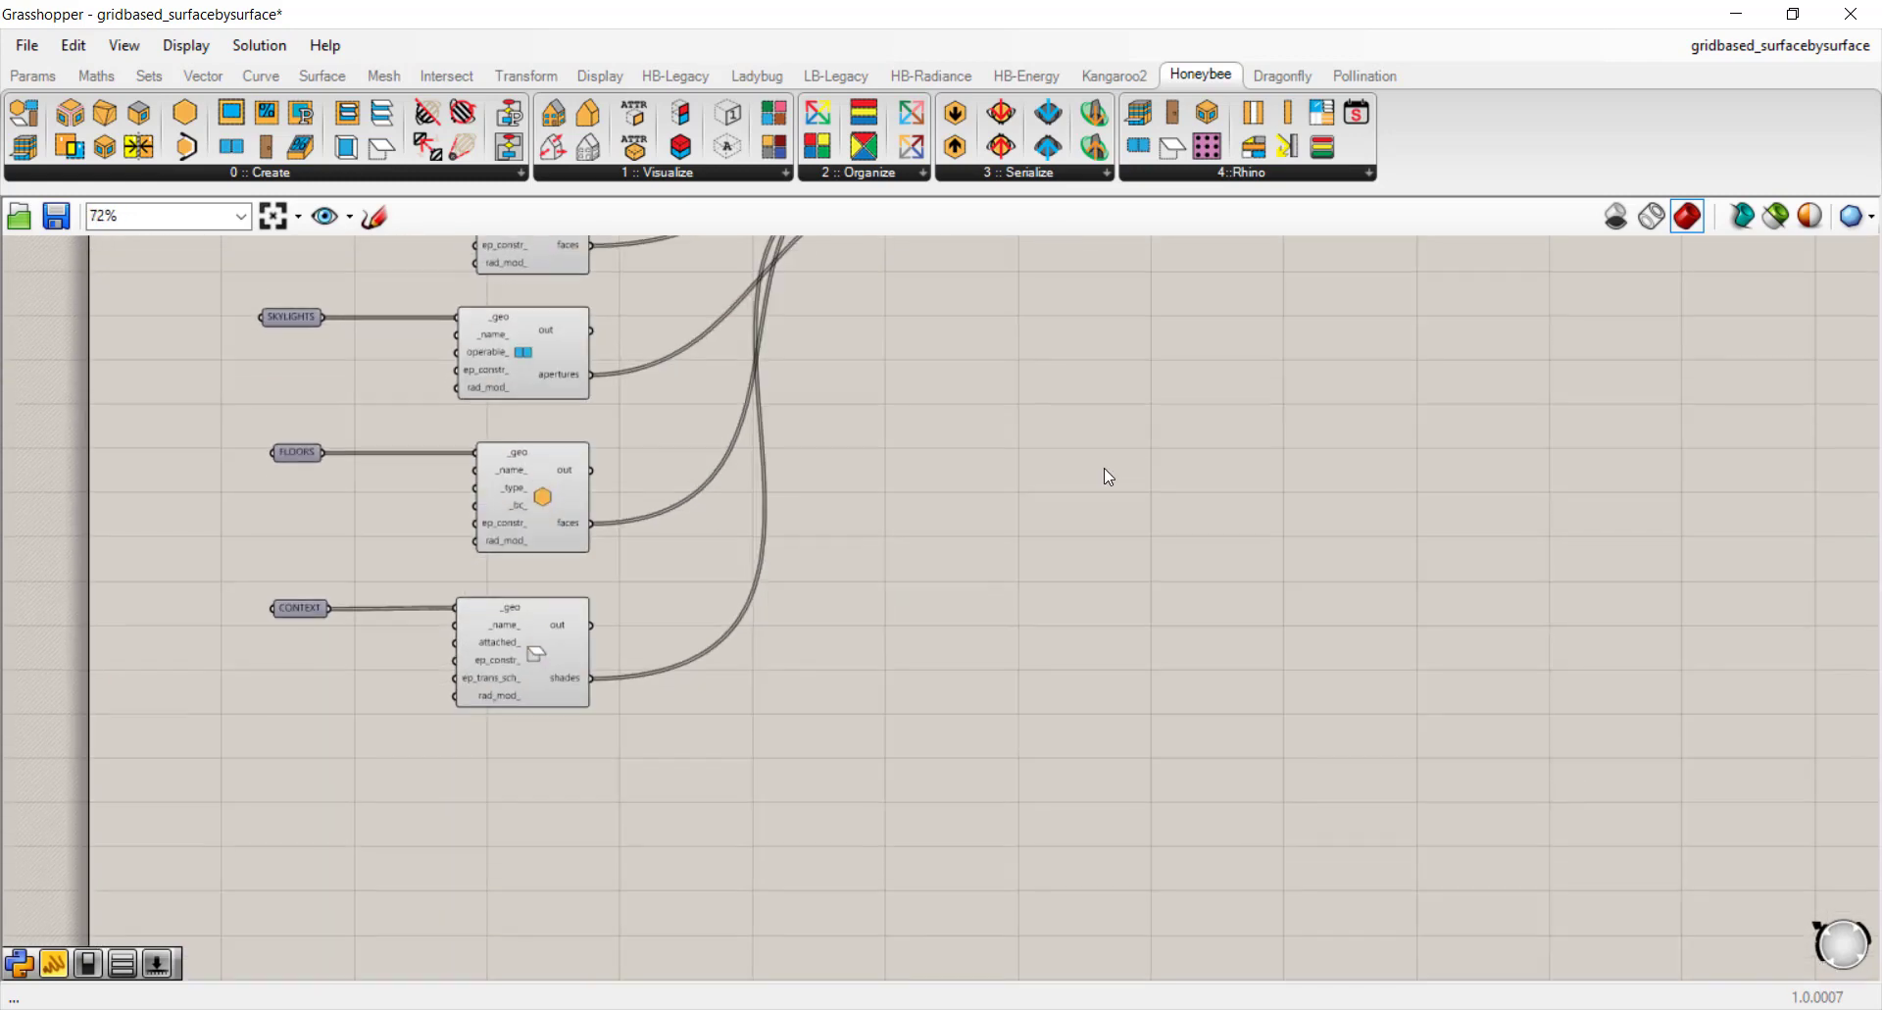
pyautogui.scroll(-3, 1109, 475)
pyautogui.scroll(4, 1078, 743)
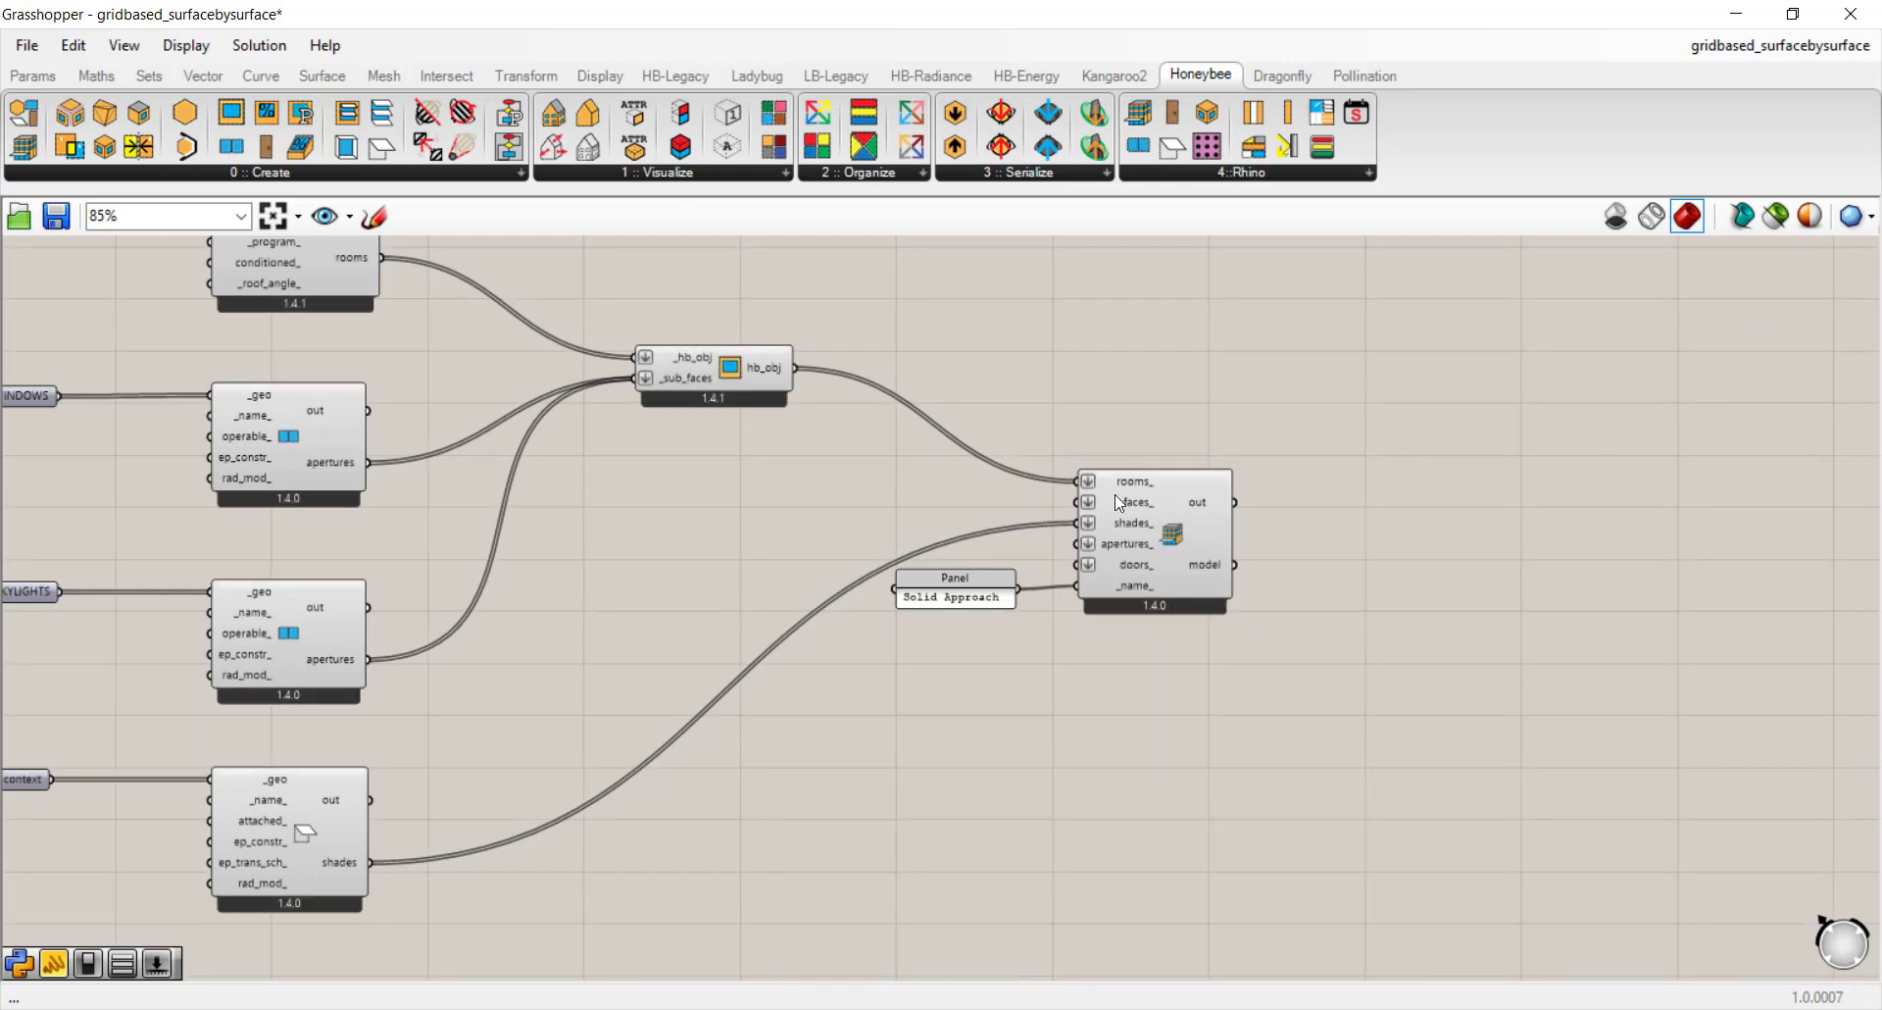
pyautogui.scroll(2, 1126, 539)
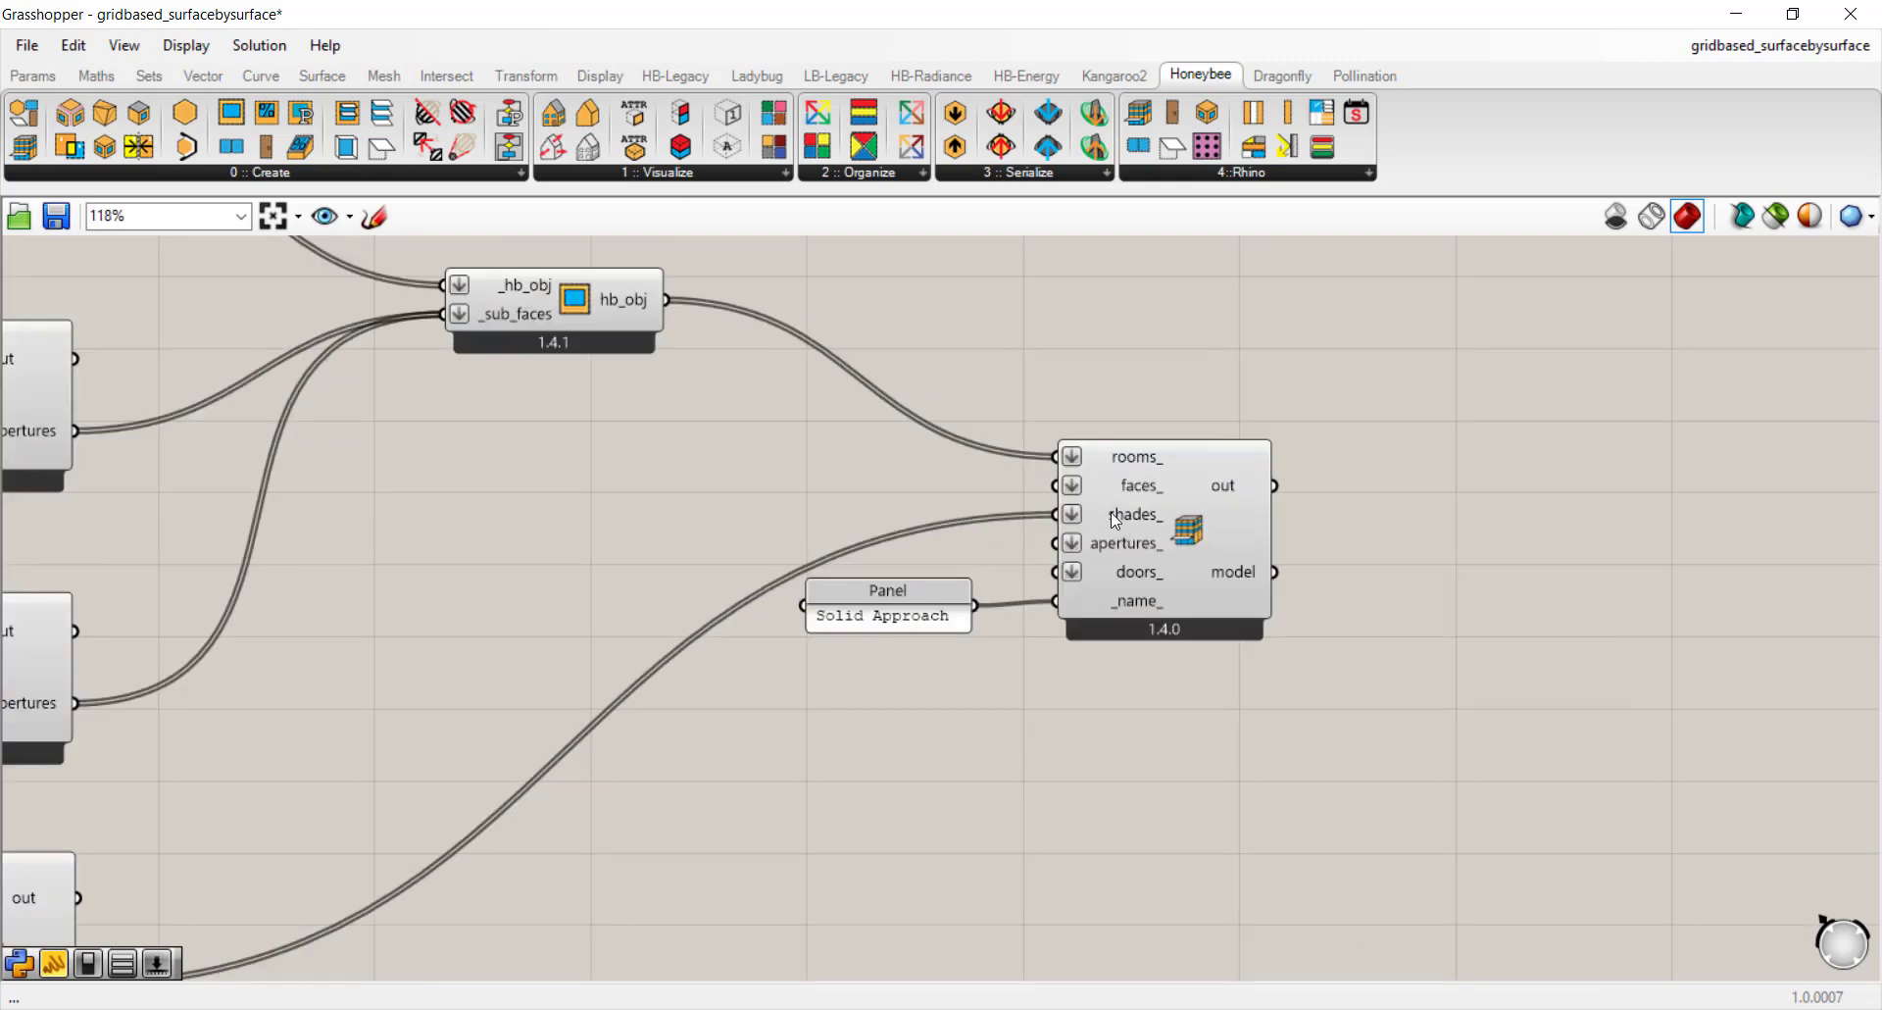
pyautogui.moveTo(1142, 490)
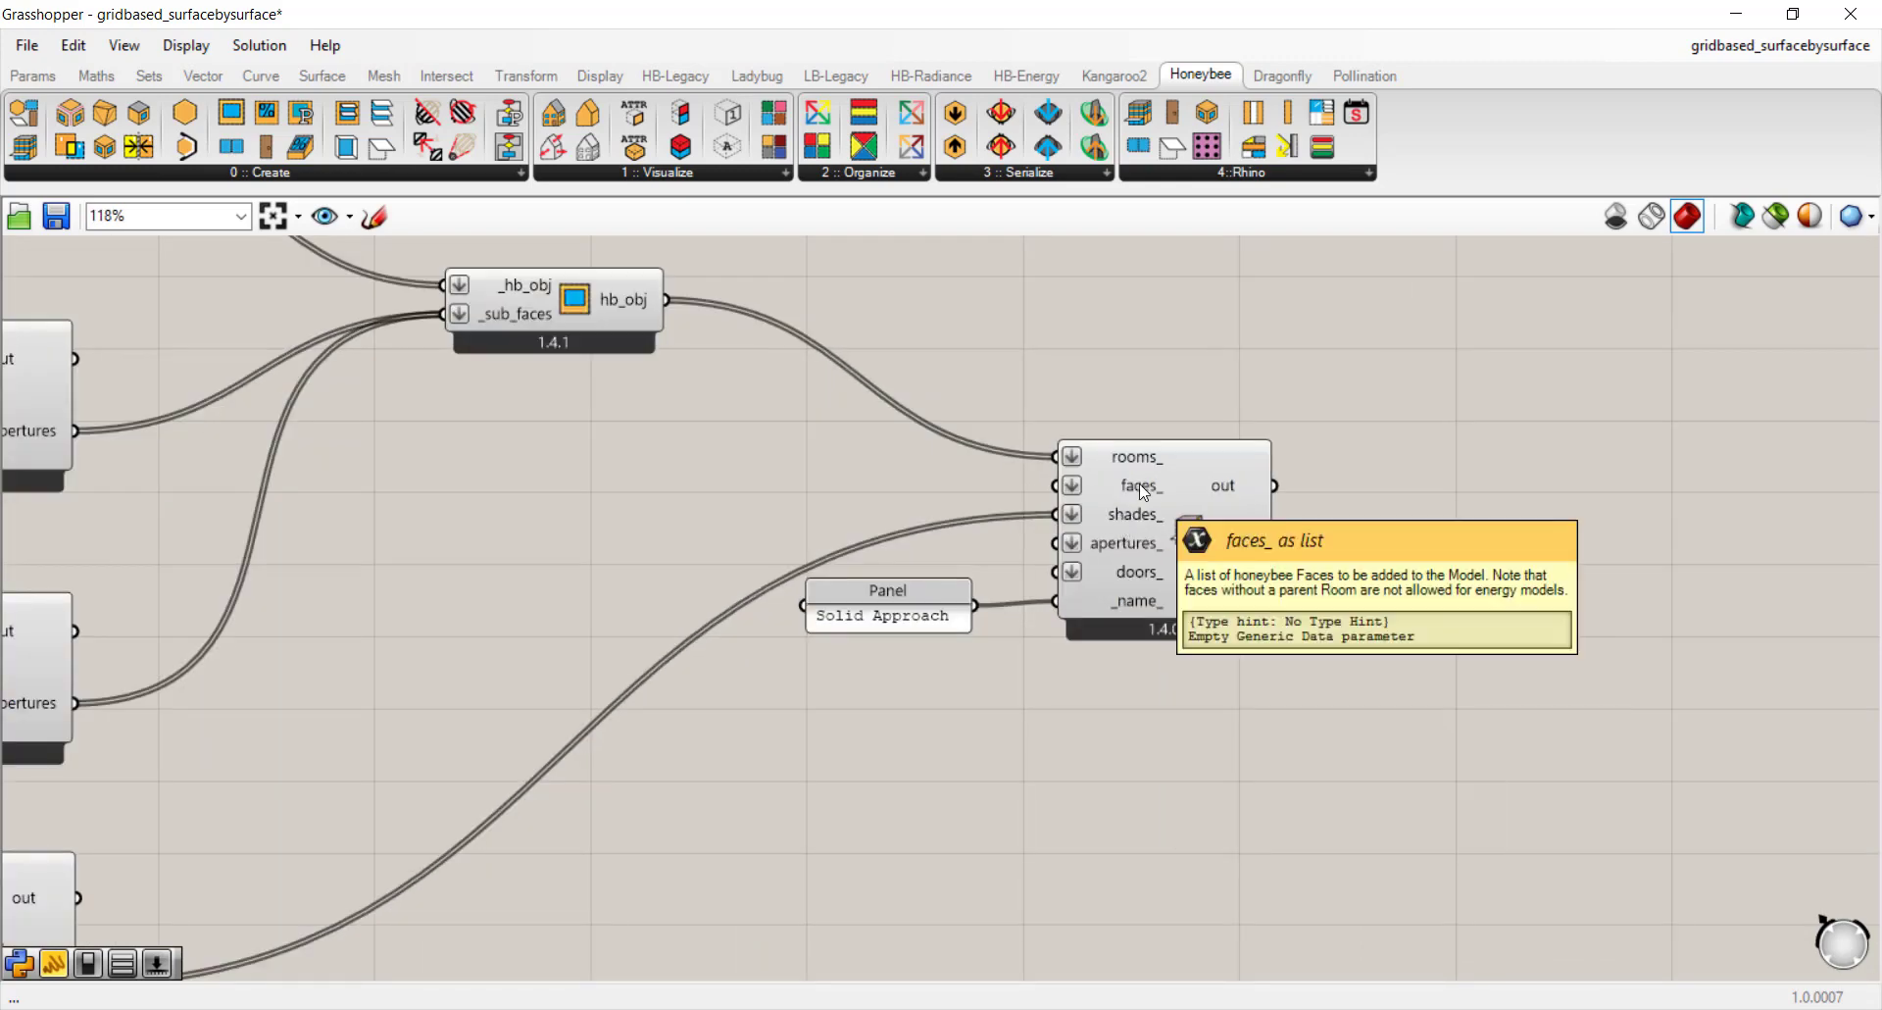
pyautogui.moveTo(1145, 572)
pyautogui.scroll(-7, 1145, 573)
pyautogui.scroll(5, 1091, 764)
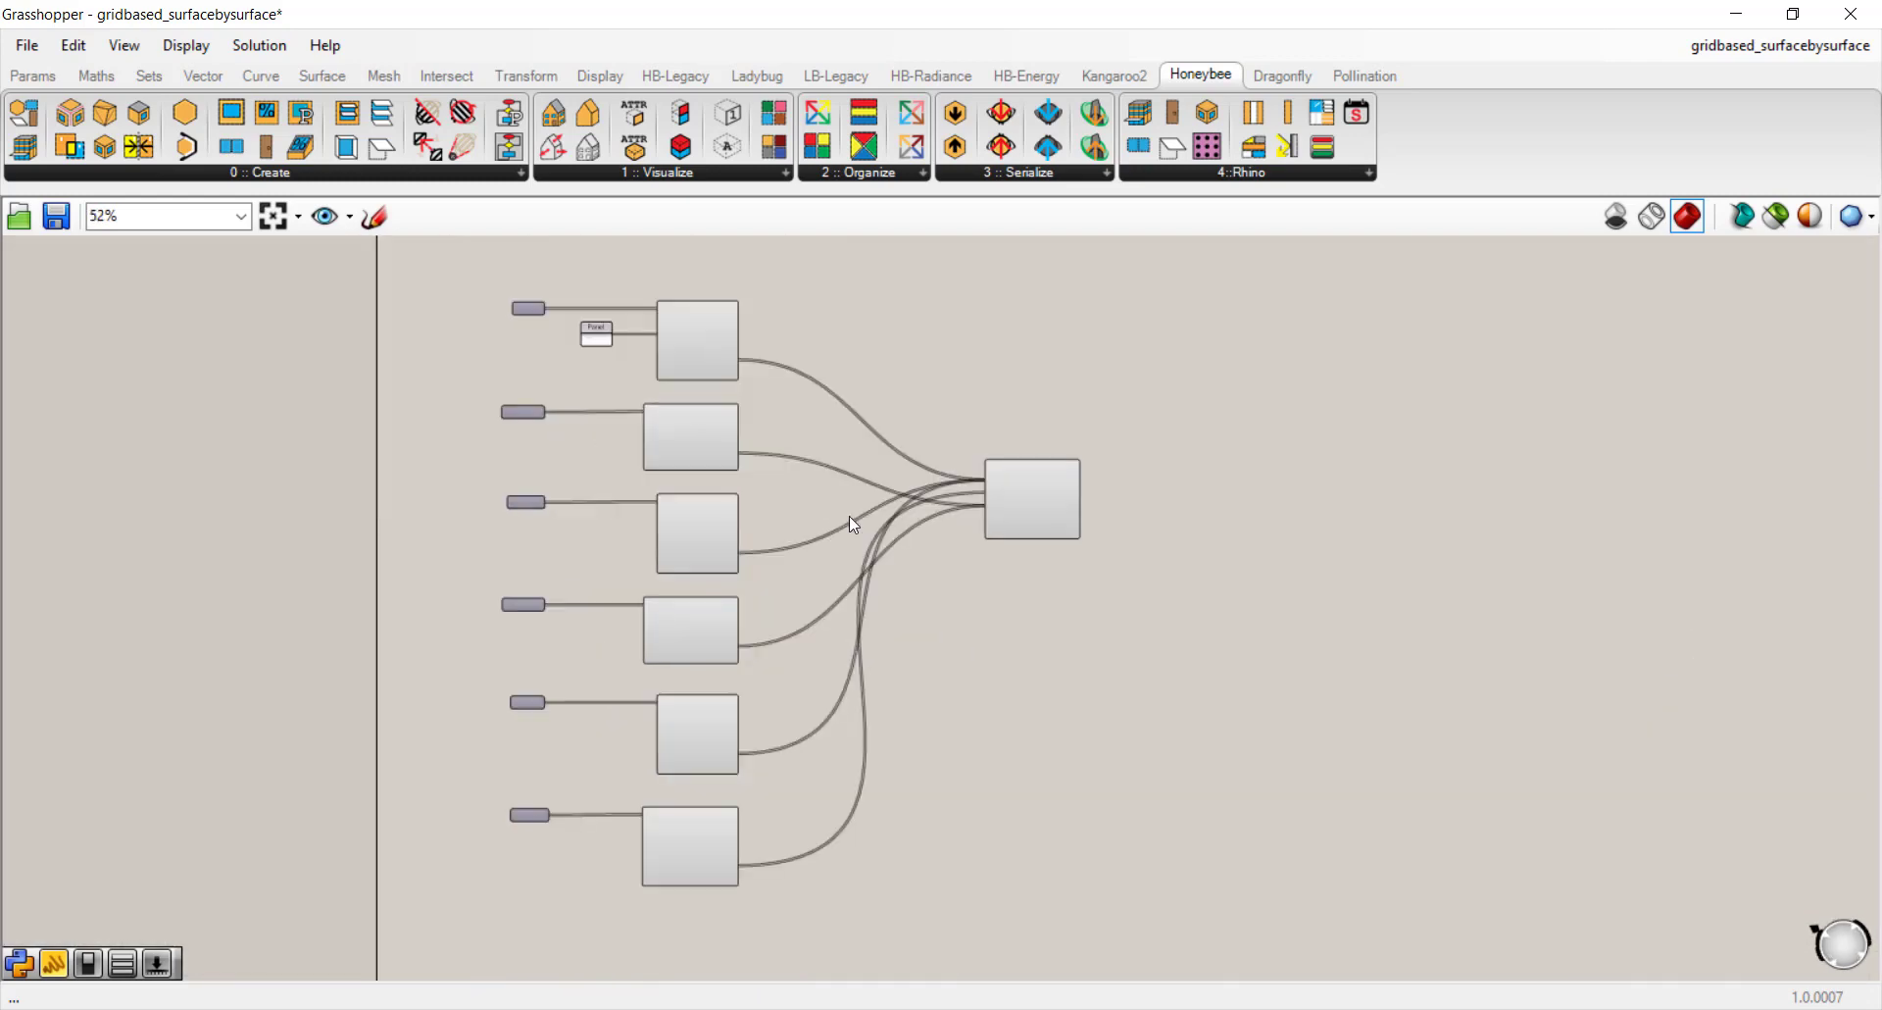
pyautogui.scroll(3, 852, 520)
pyautogui.scroll(-2, 849, 515)
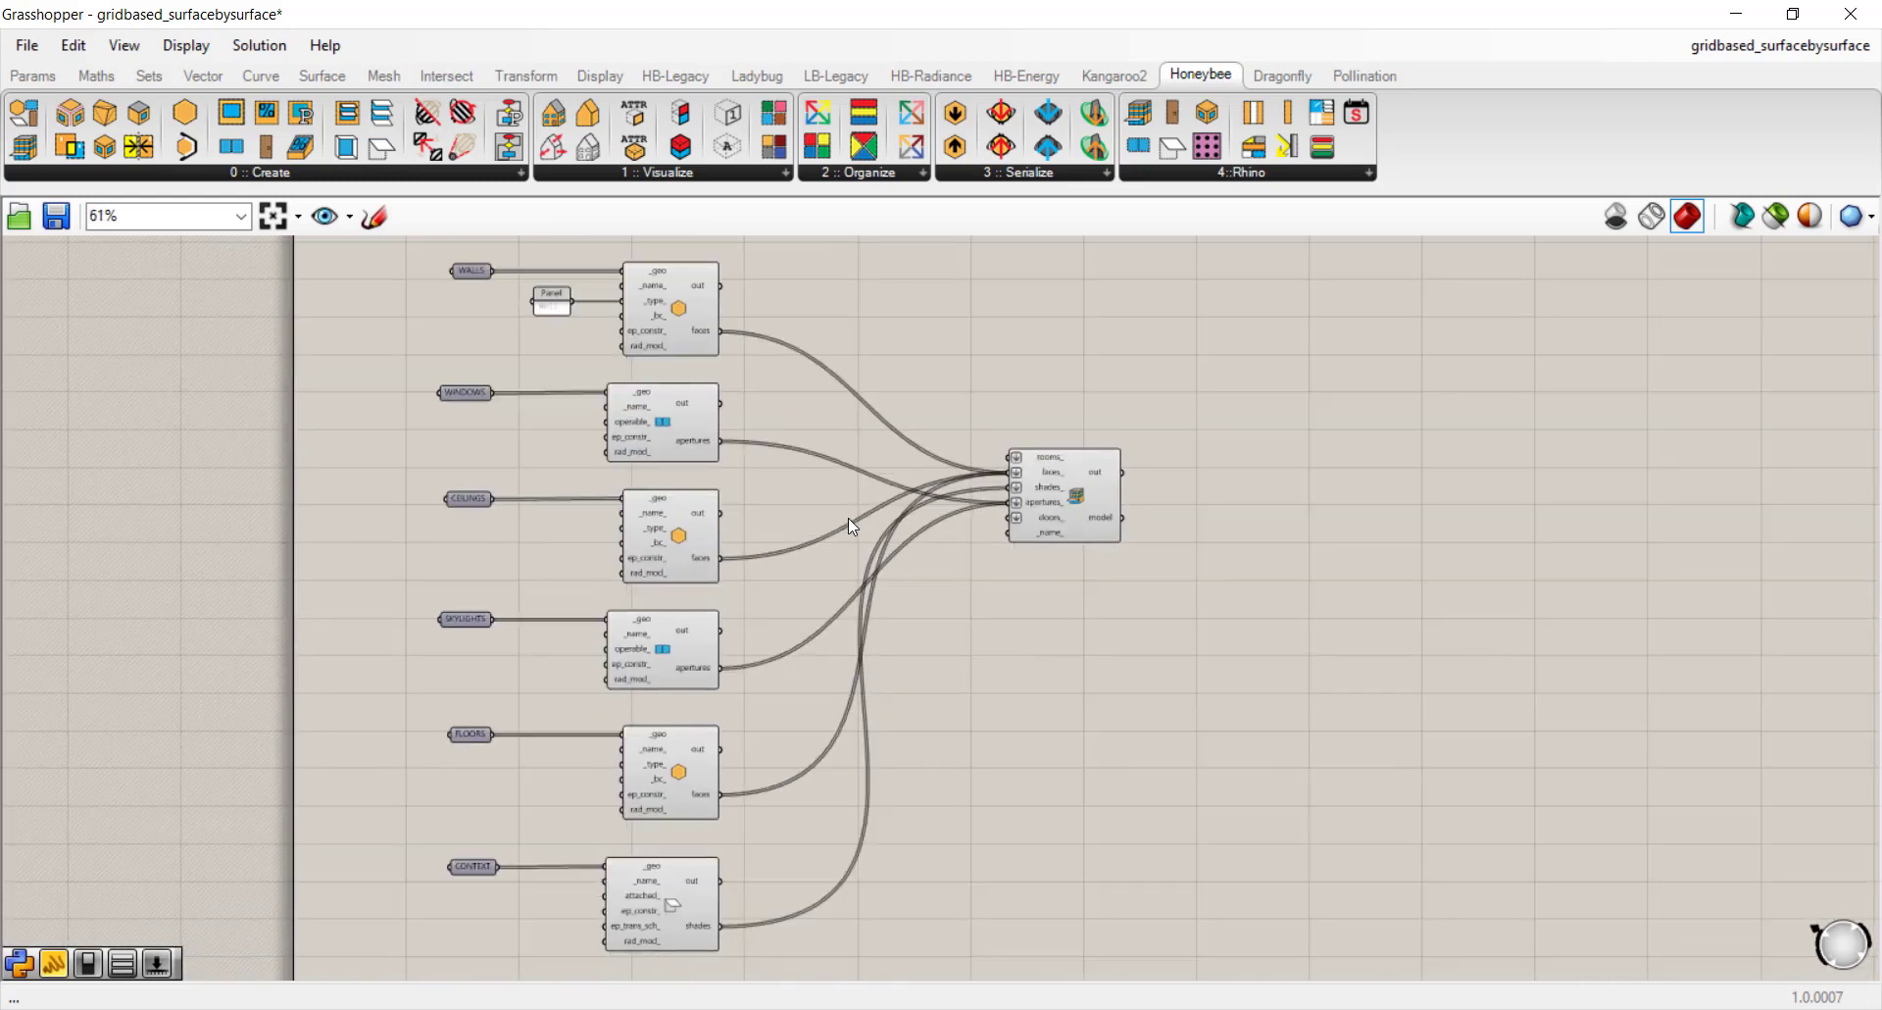